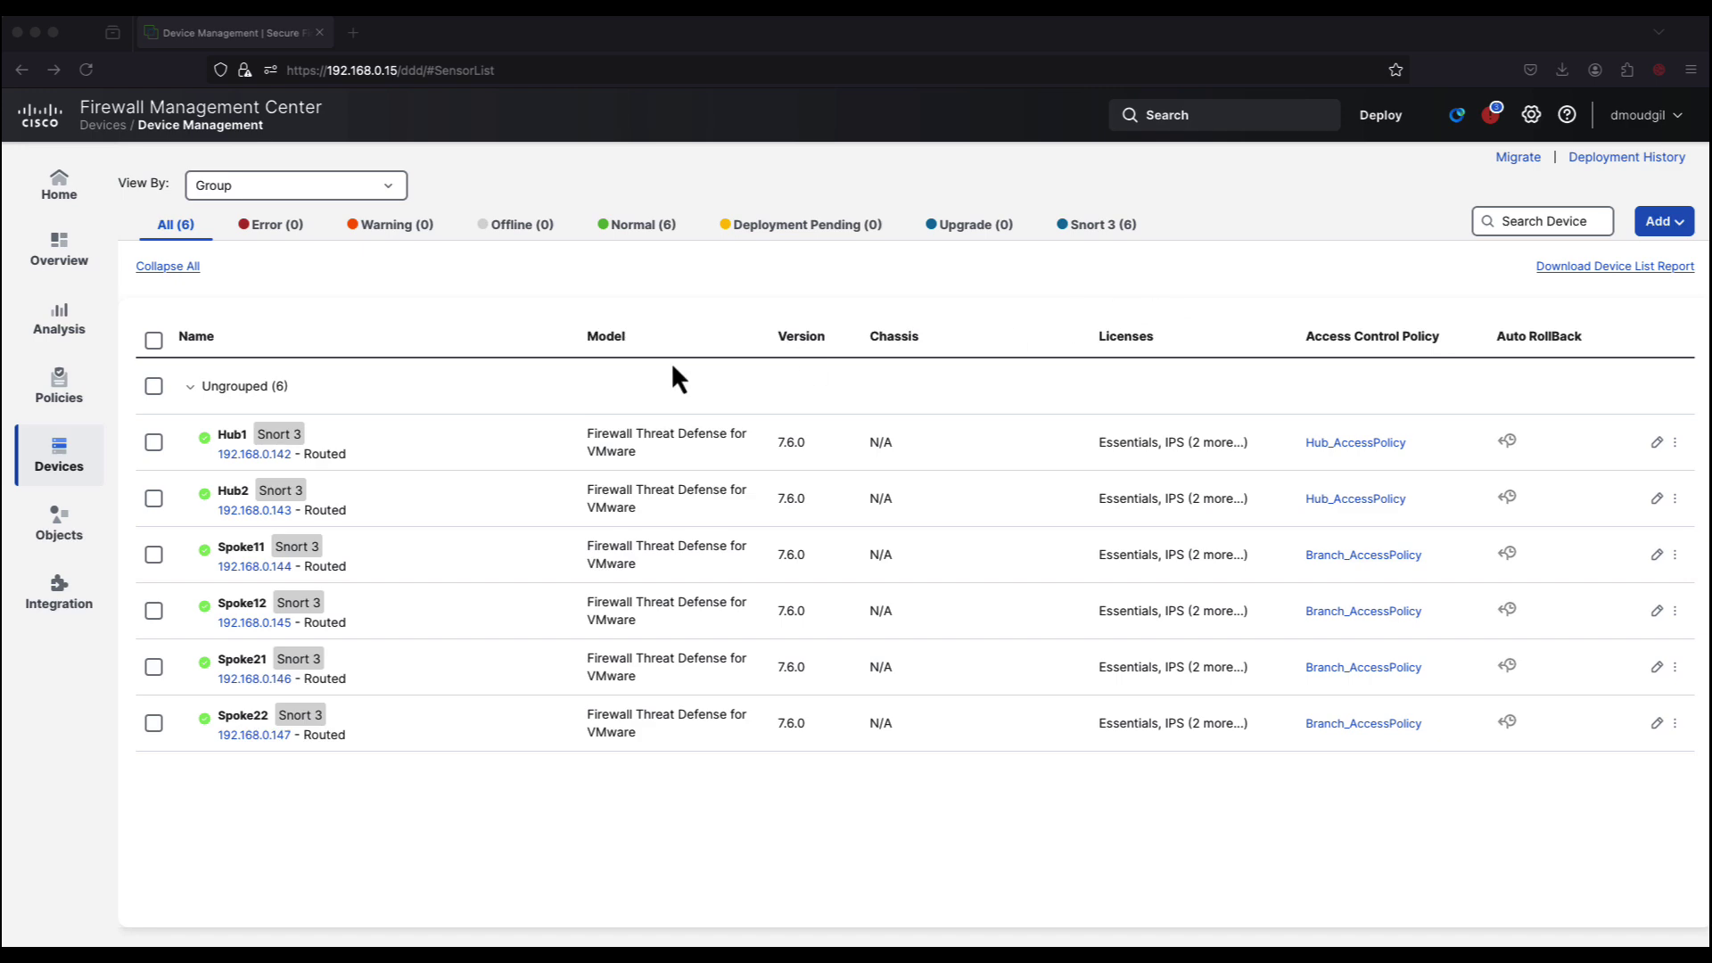
Step: From the Site To Site VPN page, create an SD-WAN hub-and-spoke topology named 'Topology1'
click(59, 455)
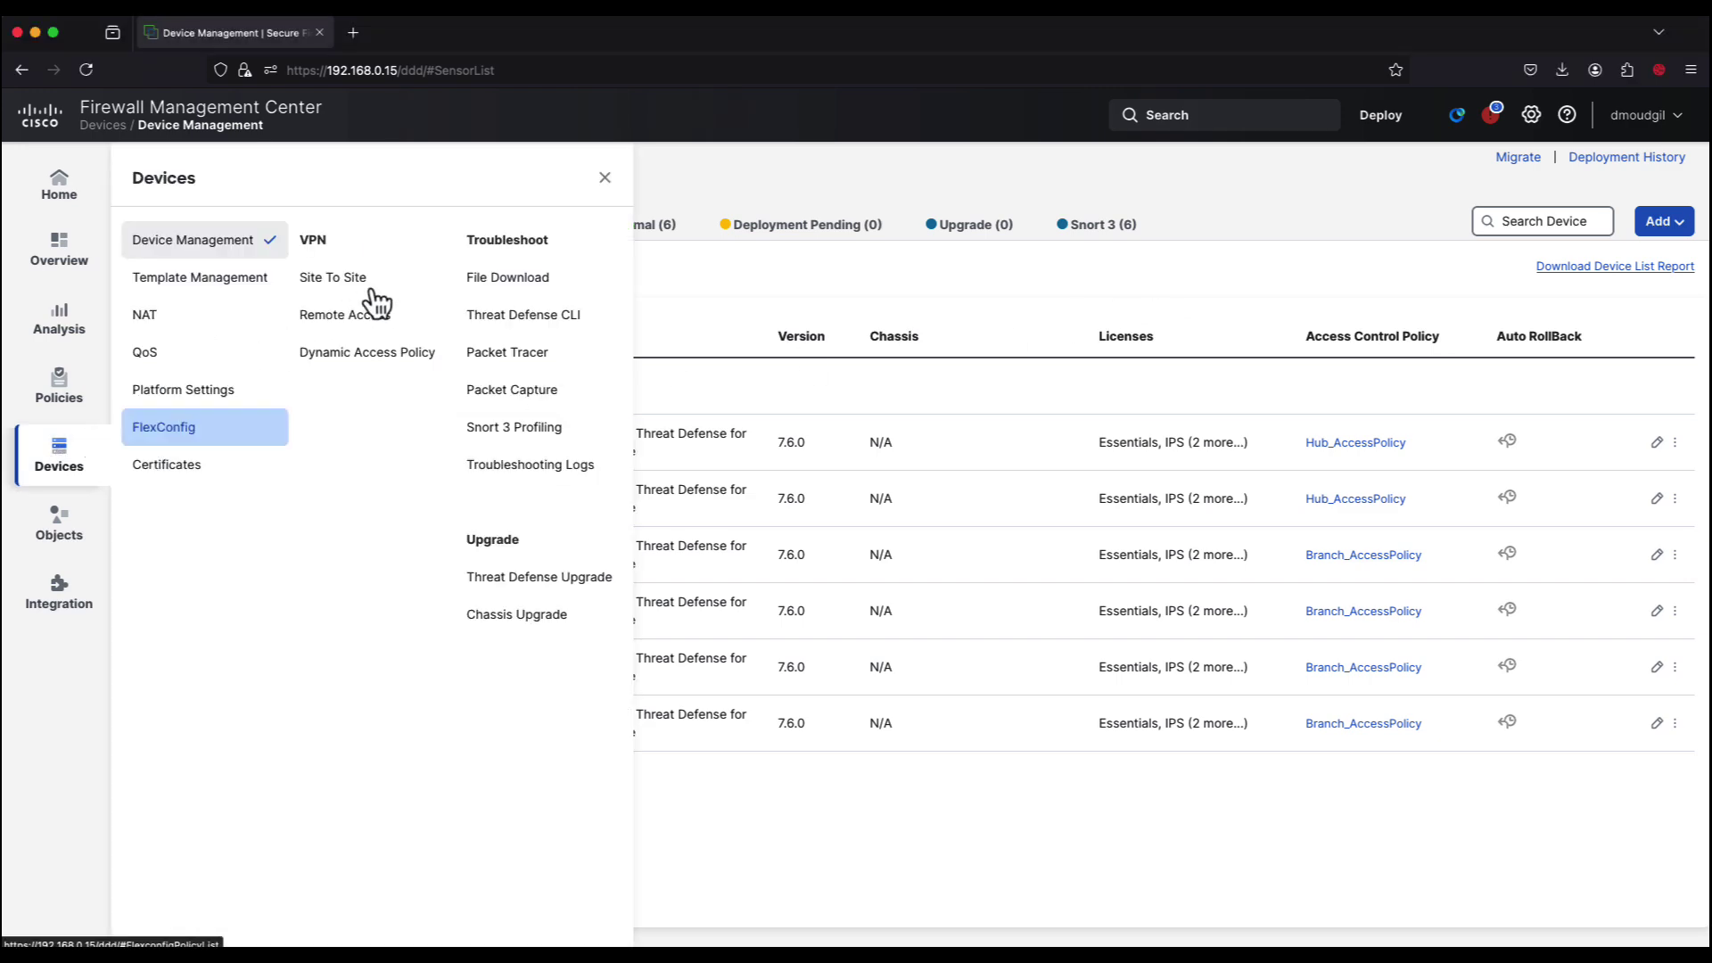
click(401, 276)
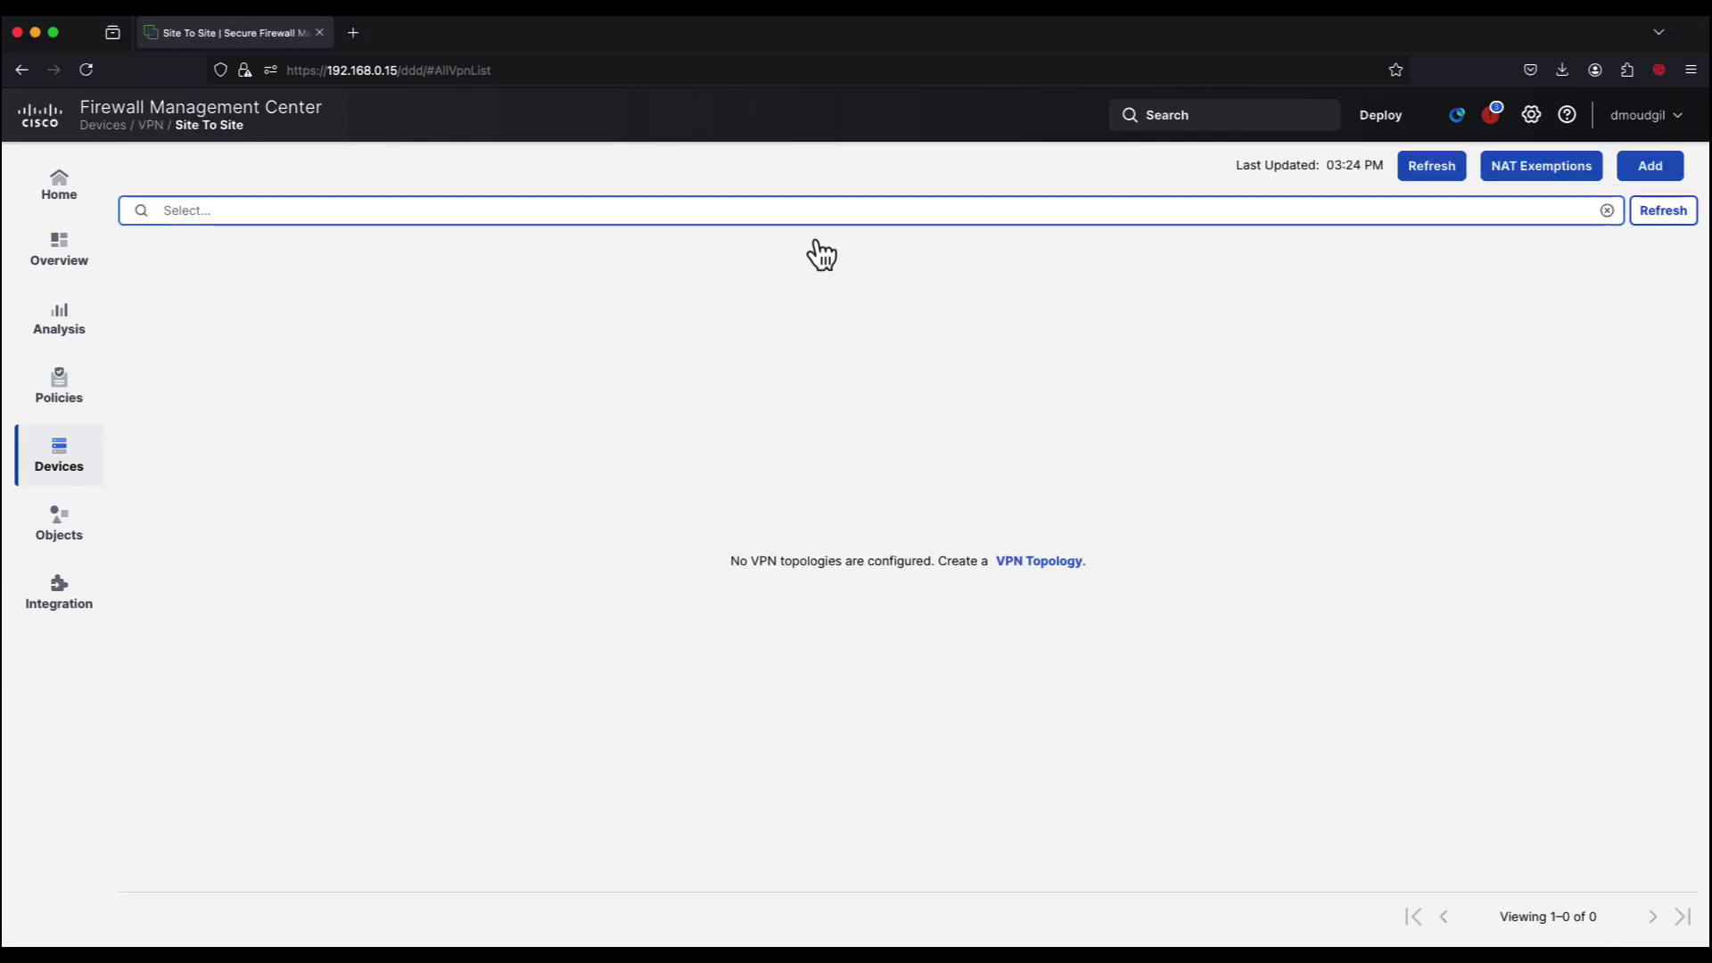
click(1650, 166)
text(T)
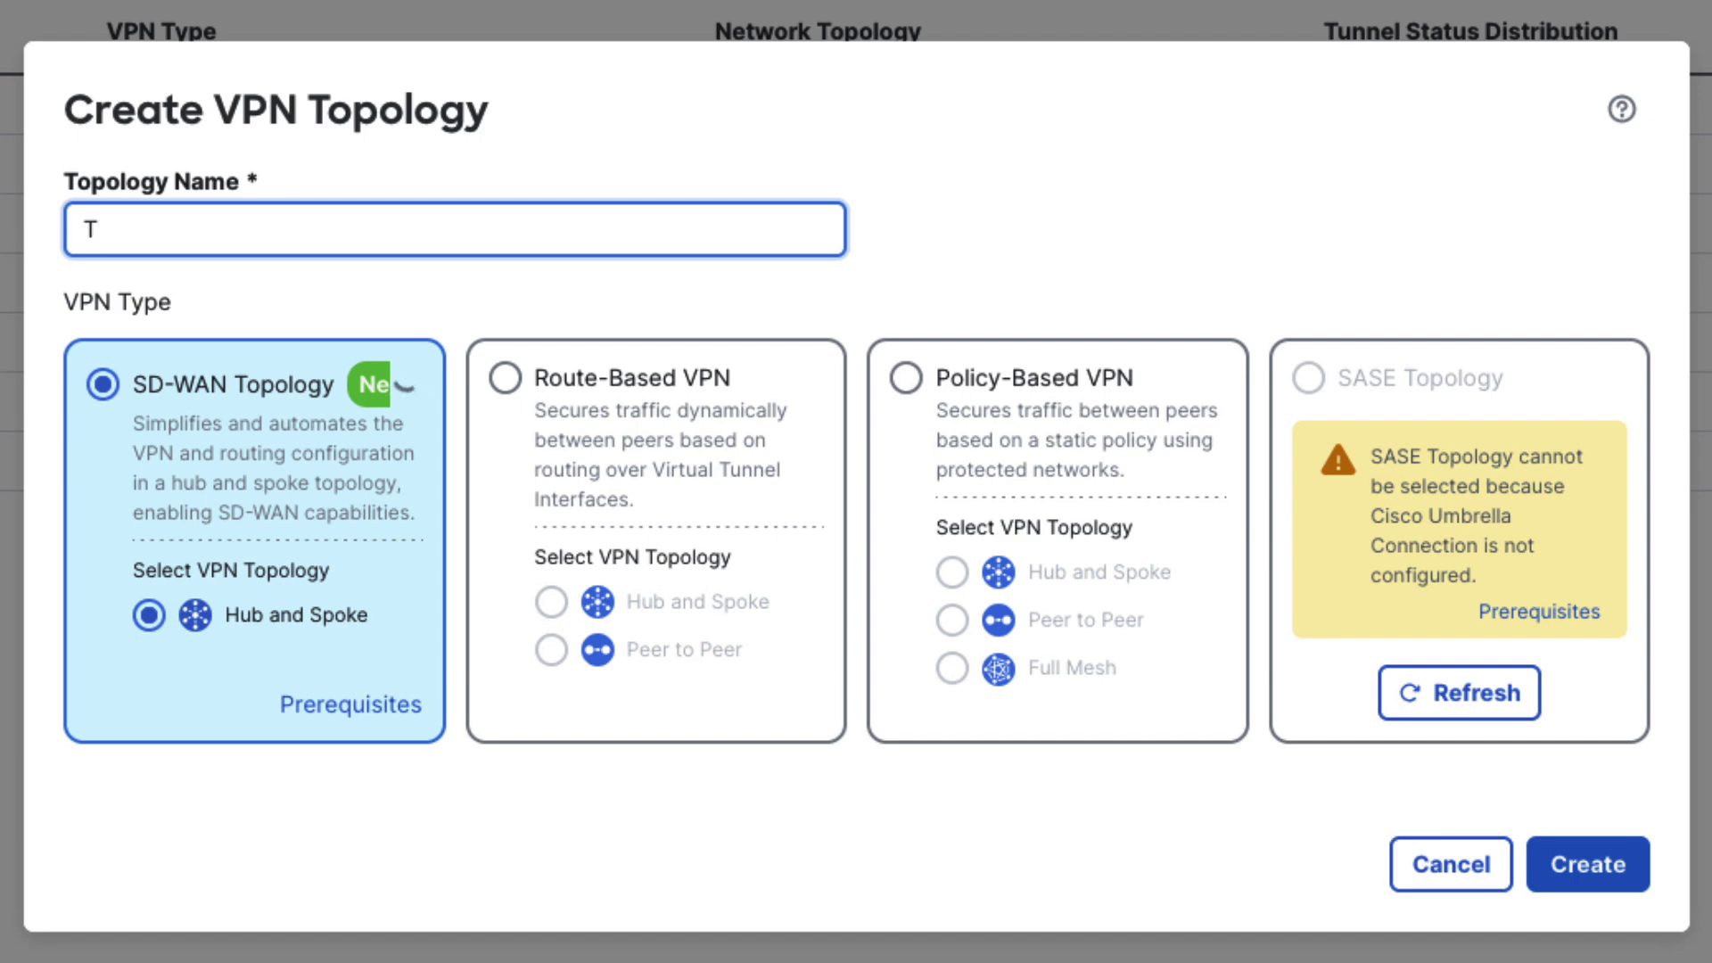
text(opology1)
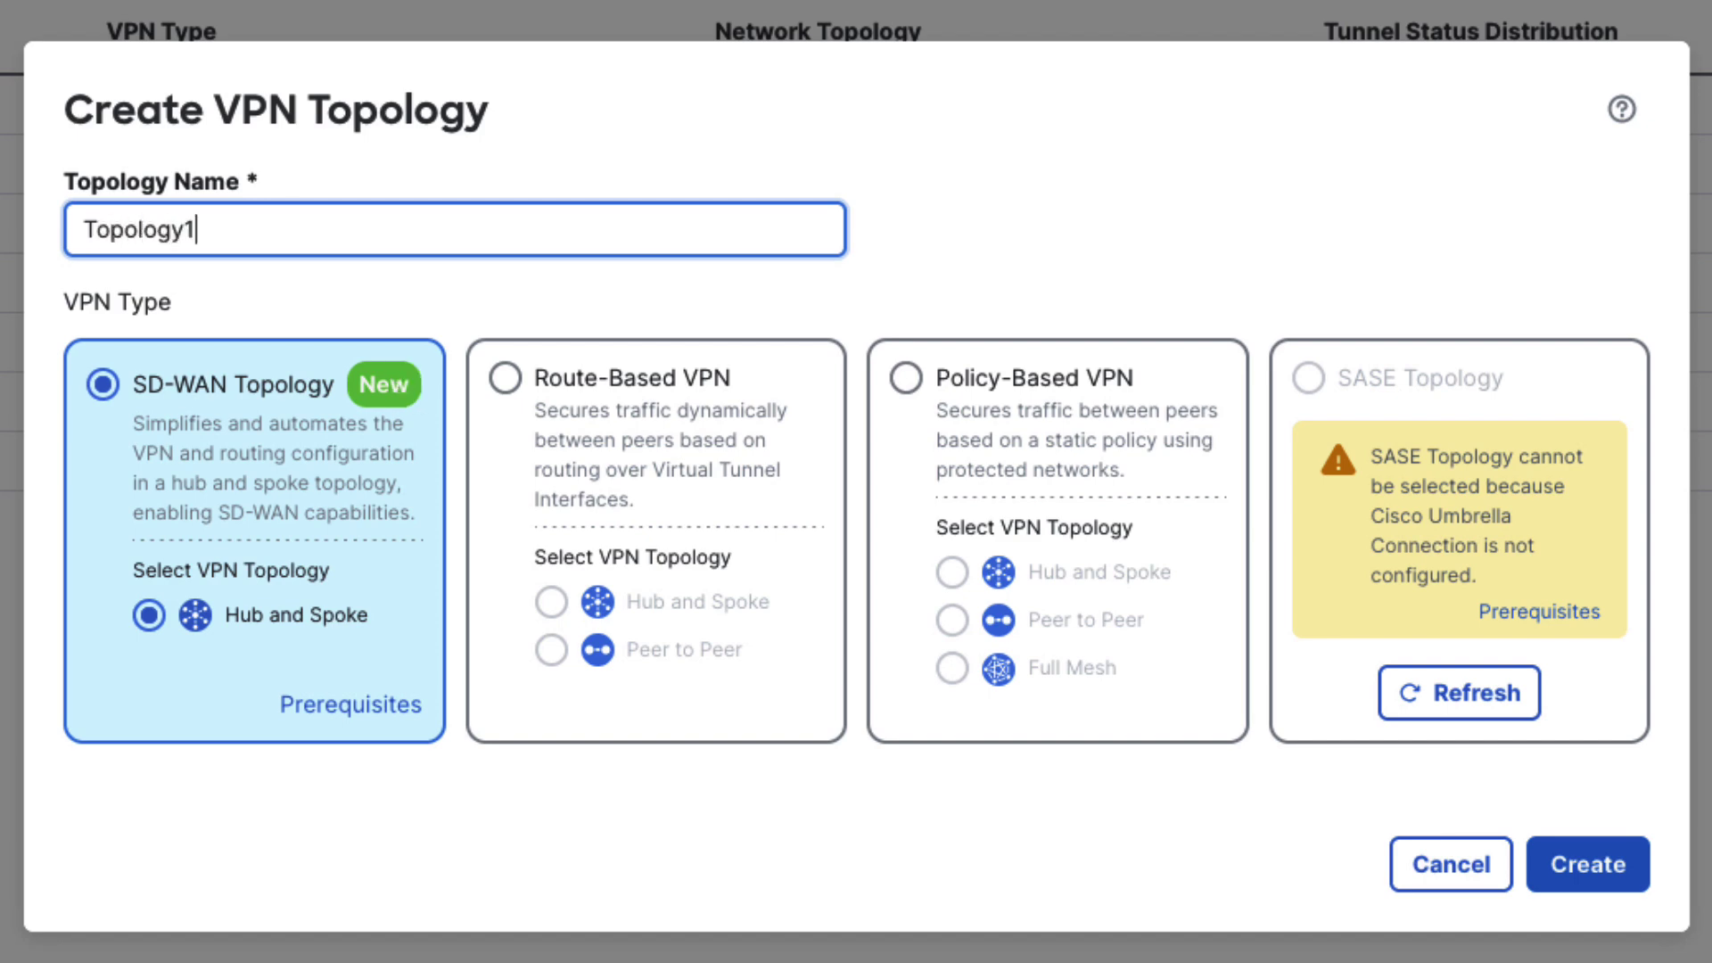
click(1630, 870)
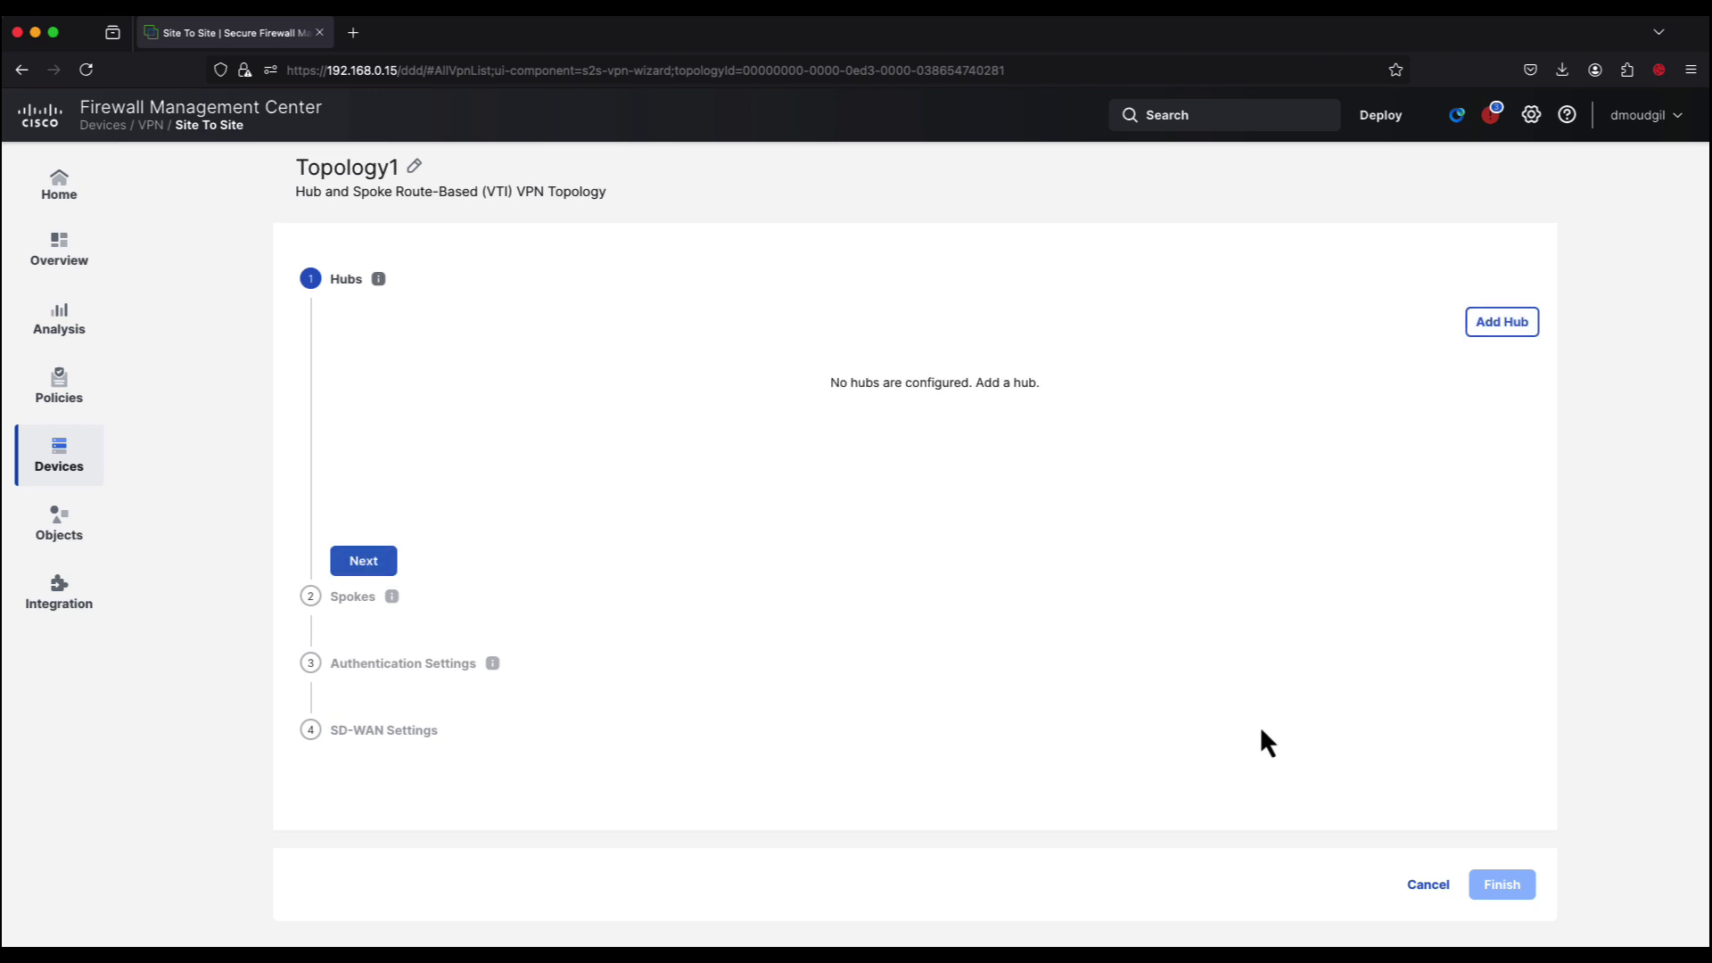
Step: Add Hub1 as a hub device and begin a new dynamic virtual tunnel interface for it
click(1496, 328)
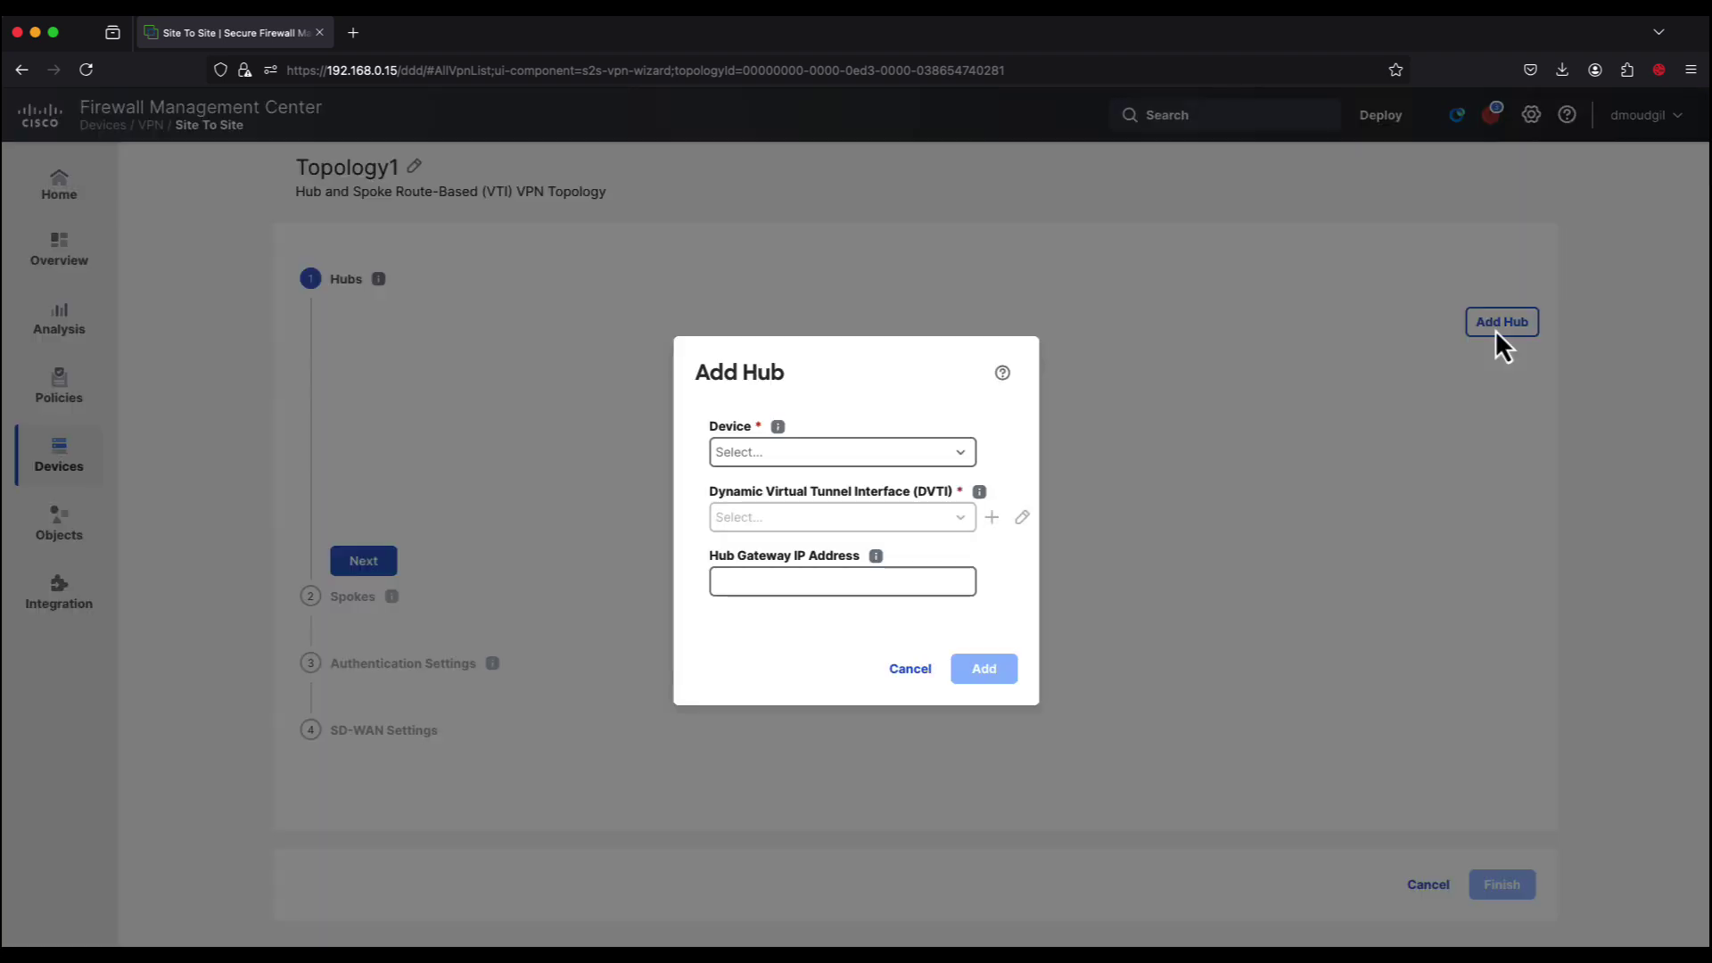
click(970, 457)
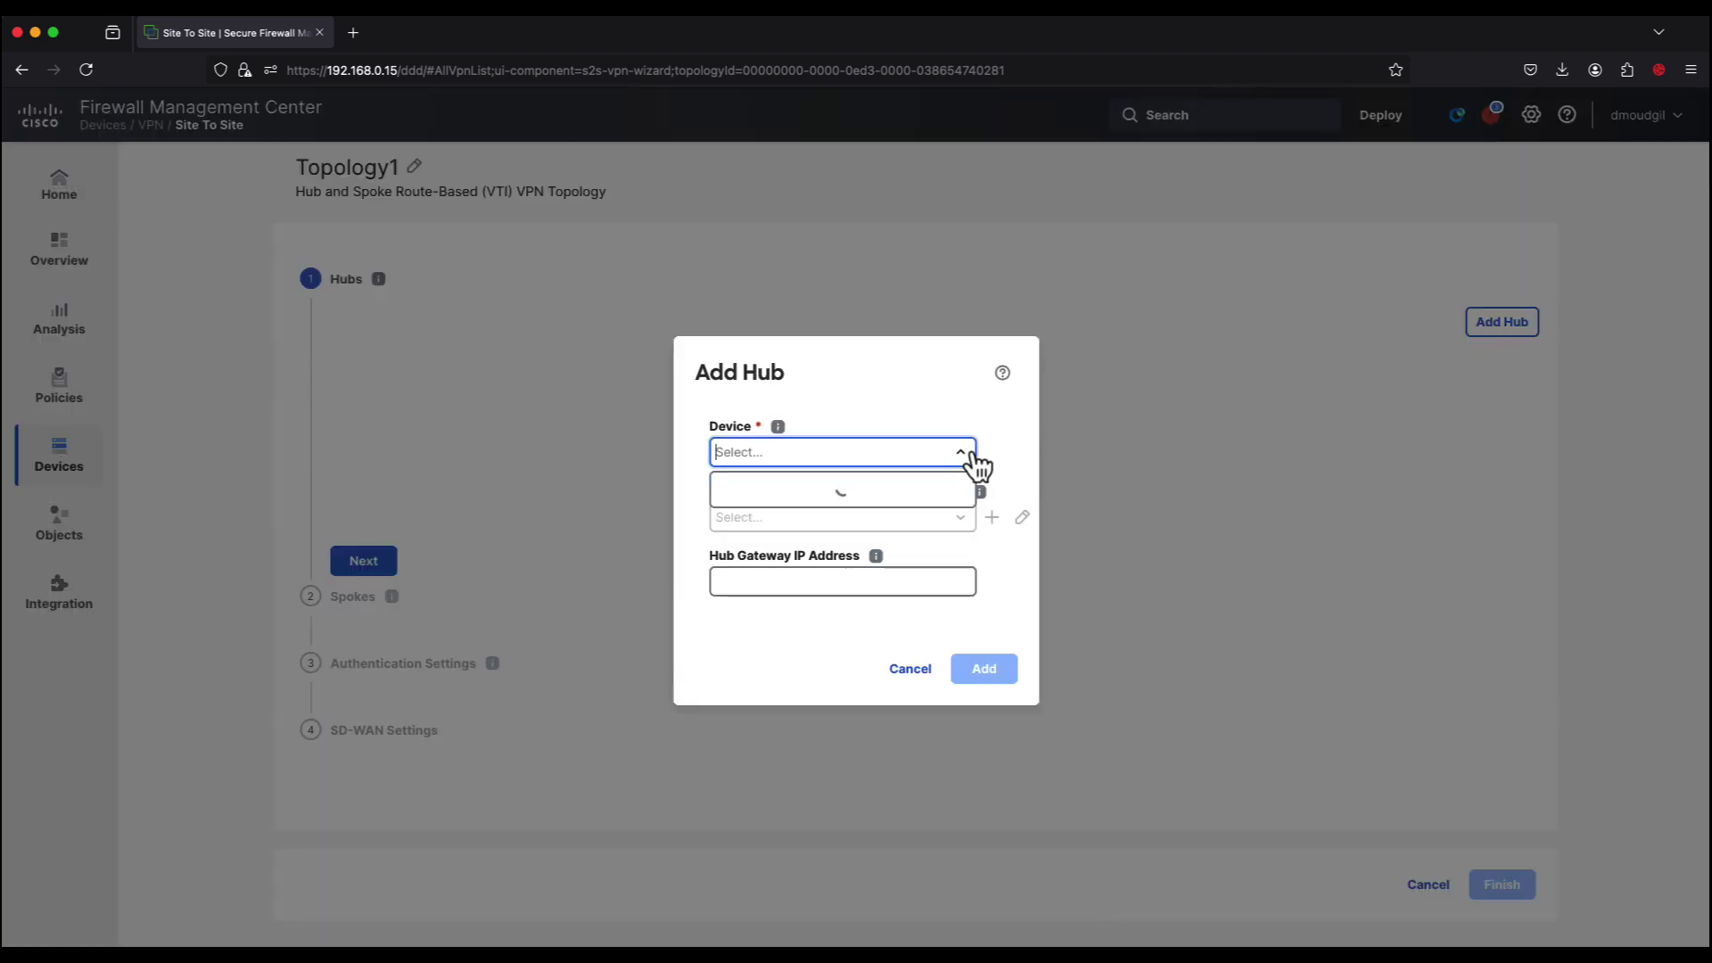
click(908, 491)
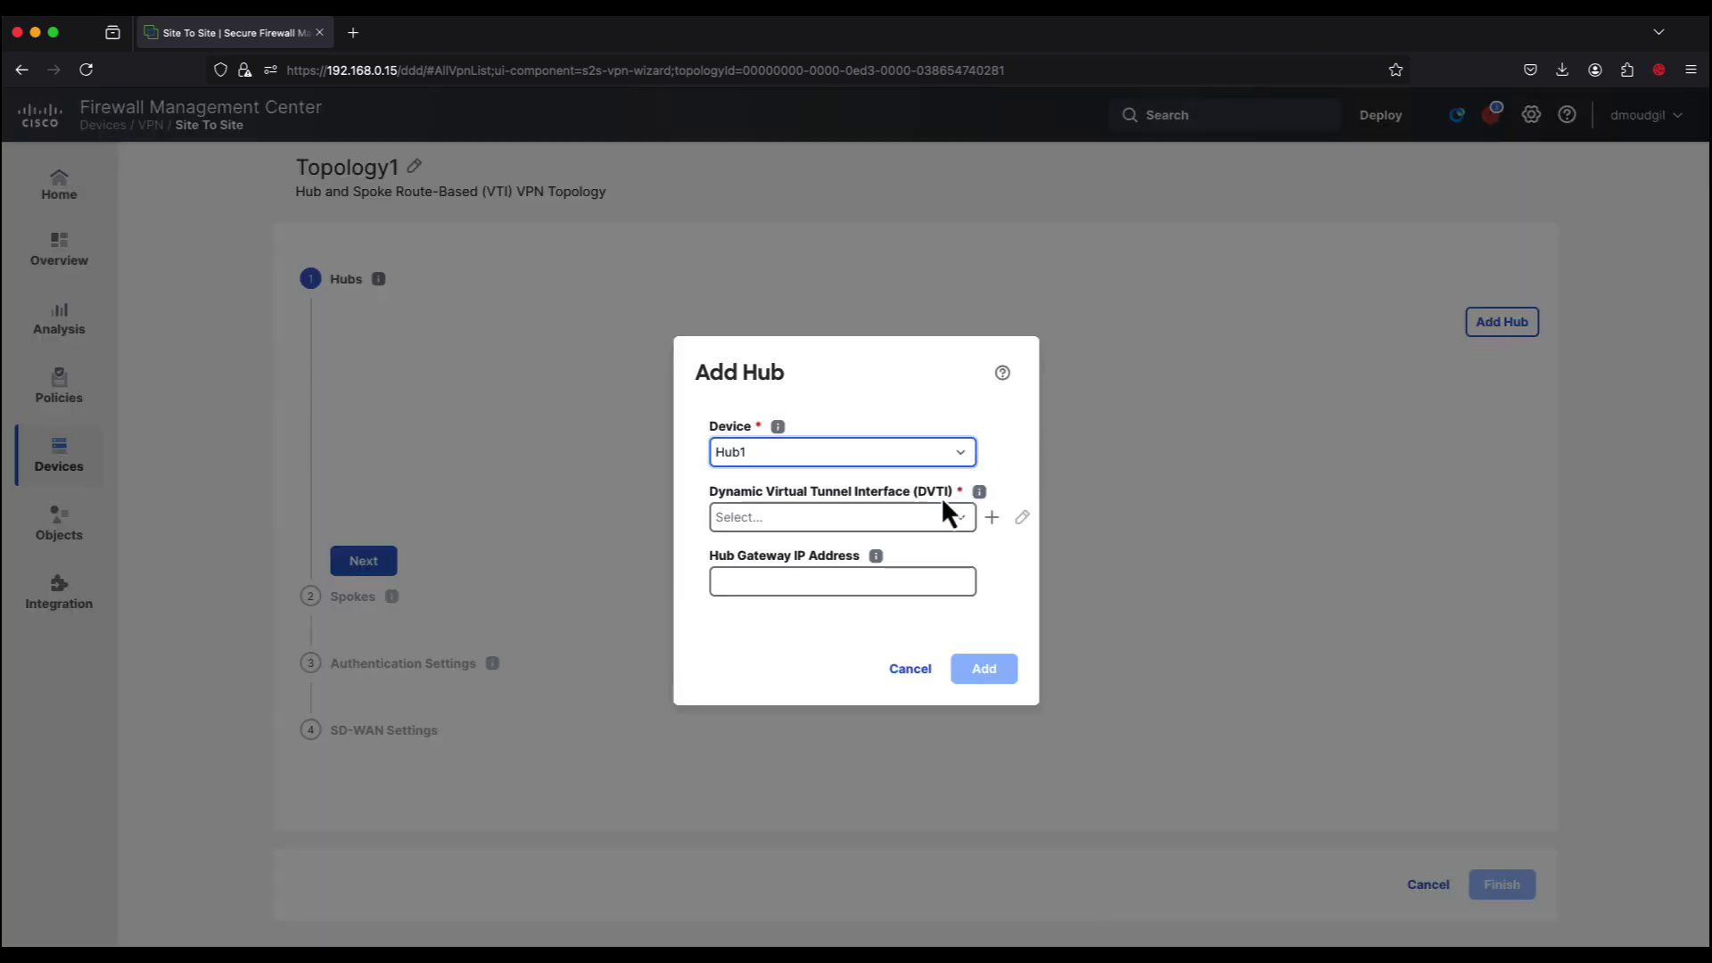
click(994, 519)
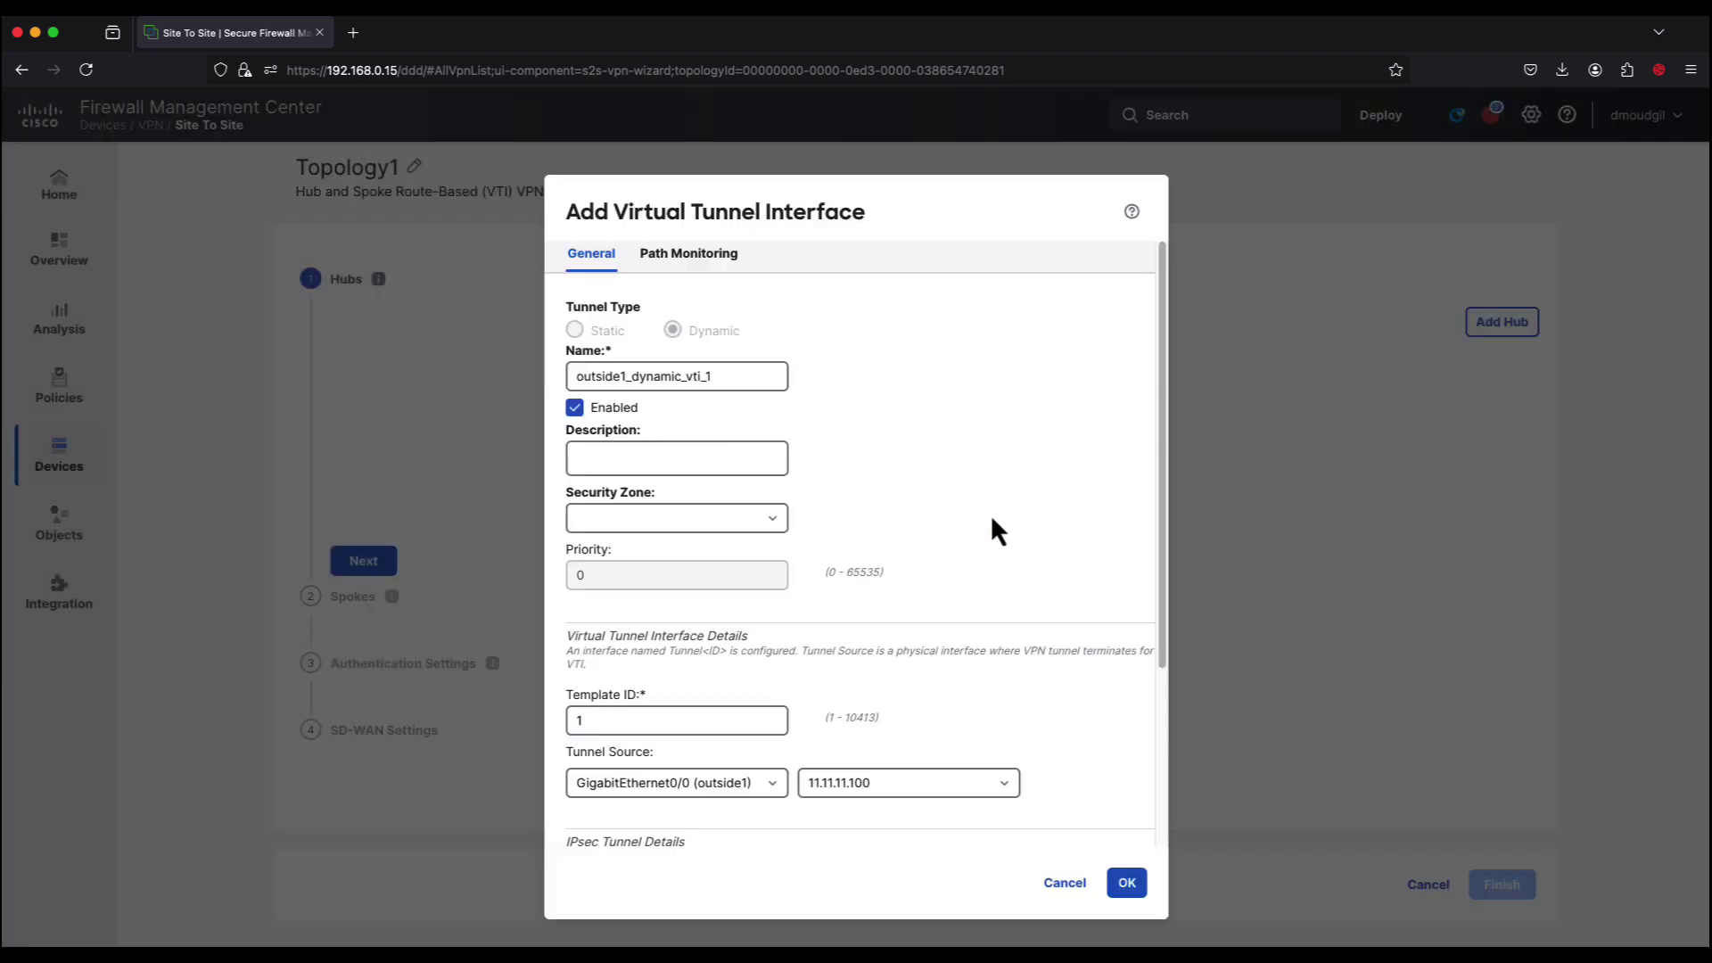
scroll(714, 571, down, 5)
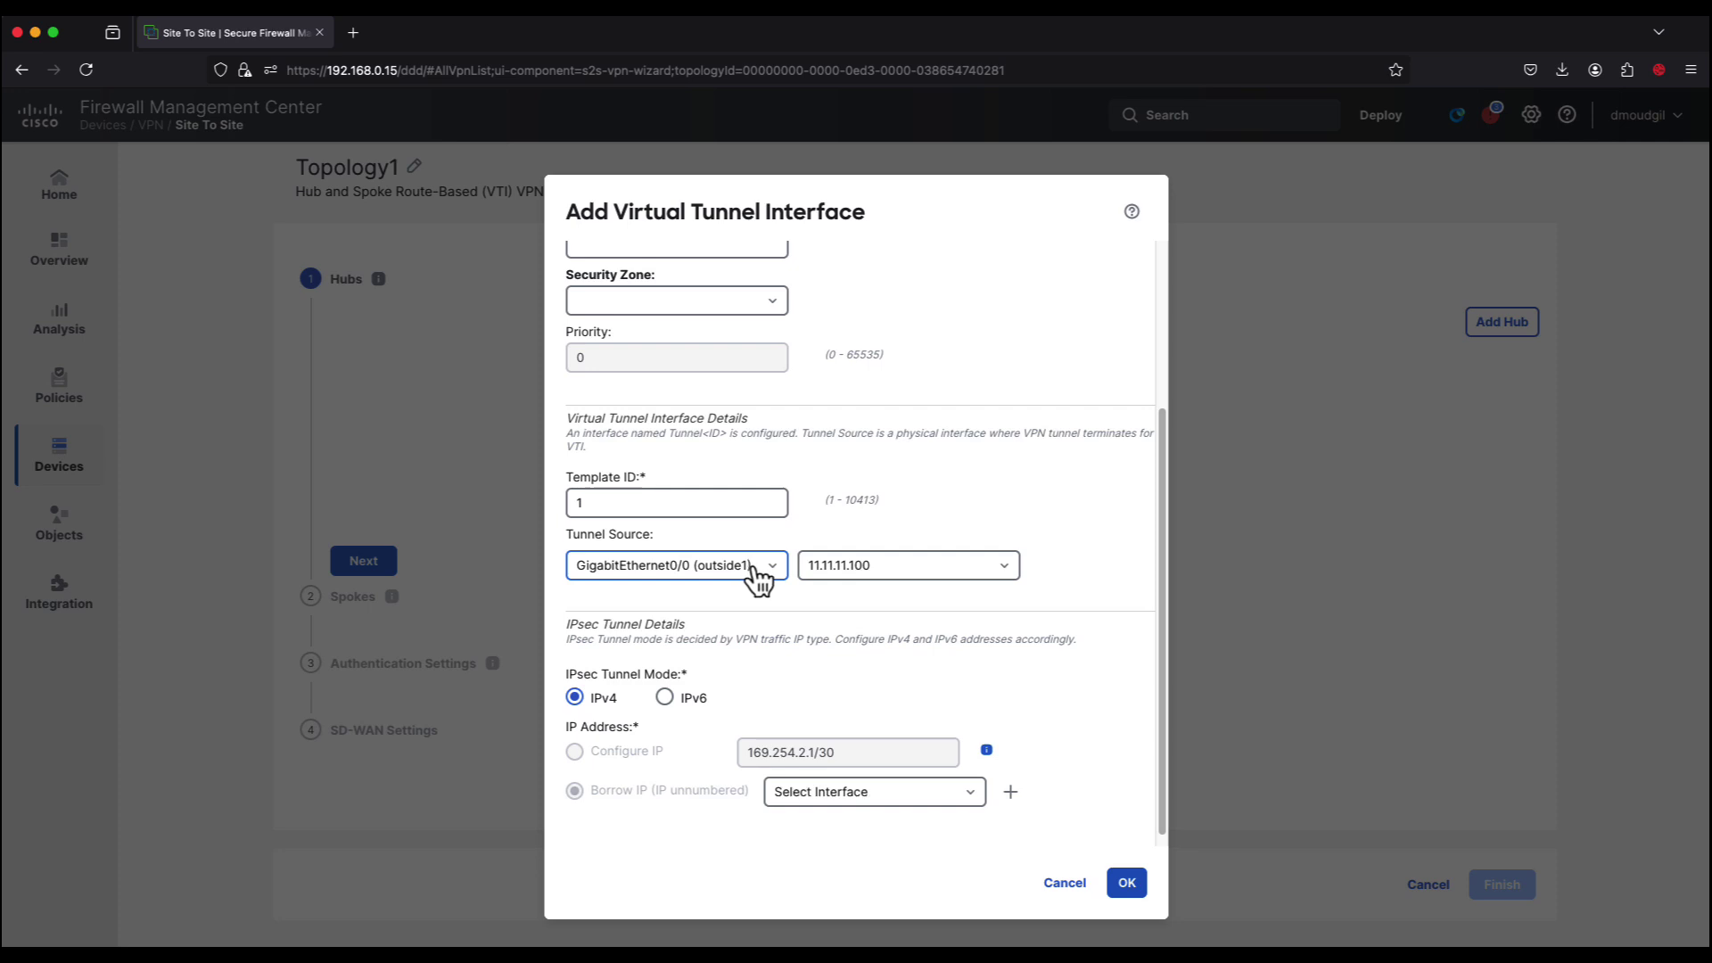
scroll(772, 584, down, 1)
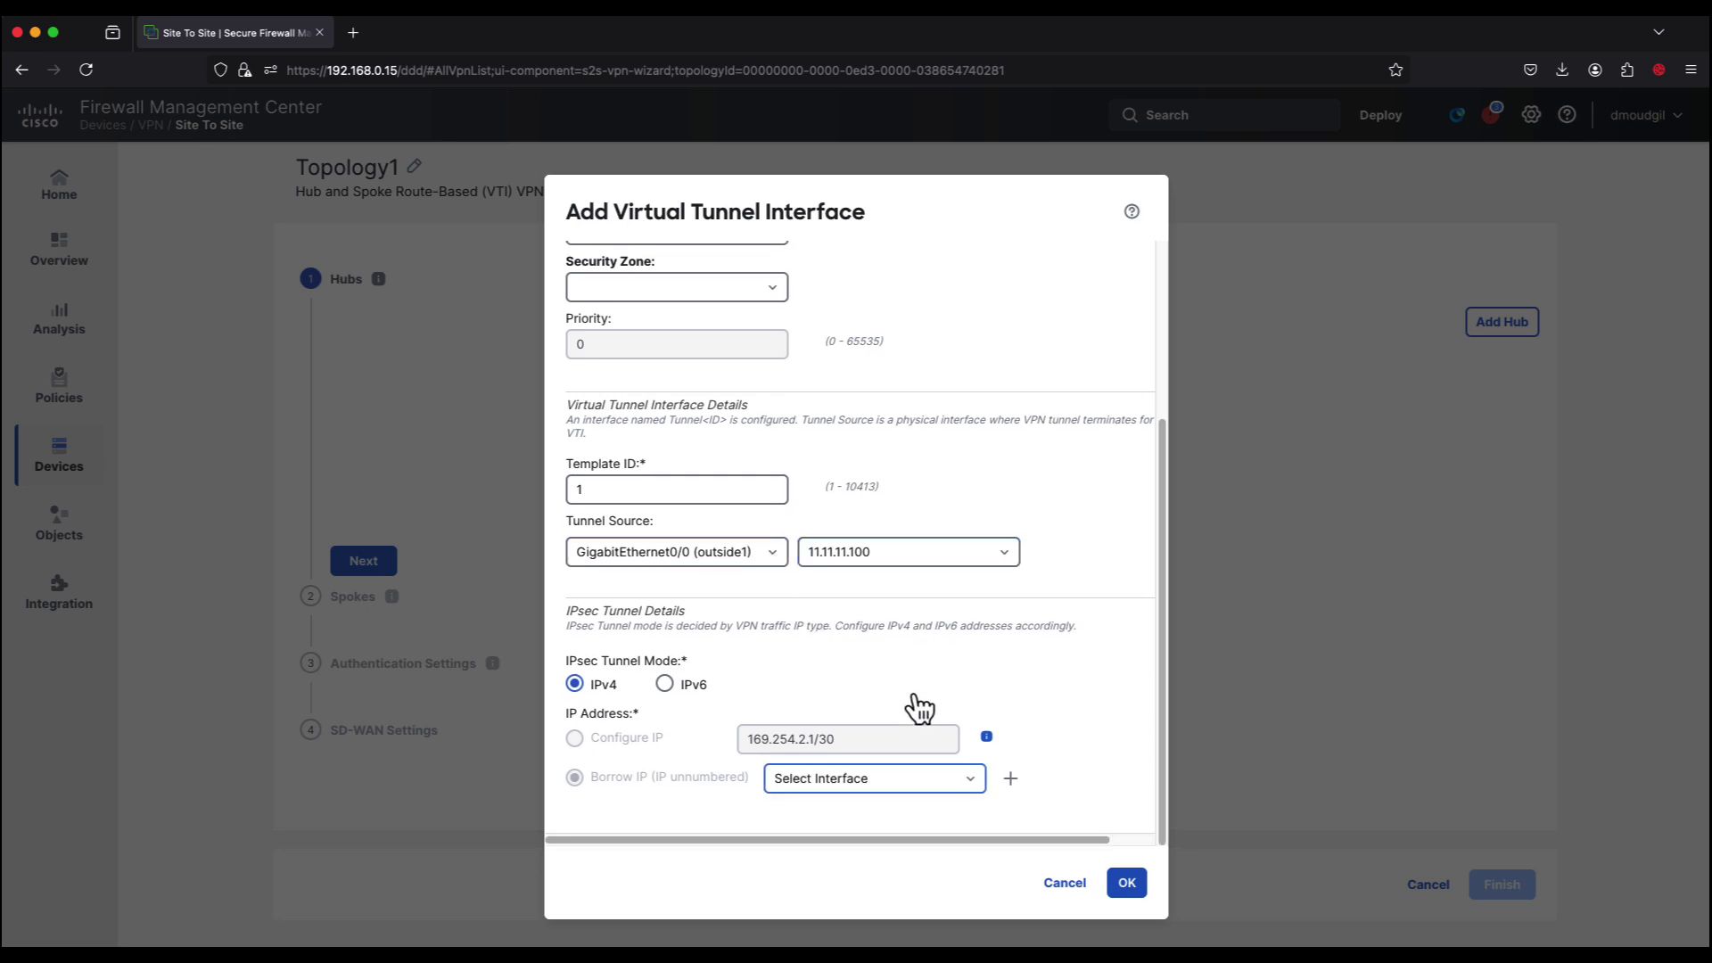
Step: Create Loopback100 (ID 100, 192.168.1.100/32) as the borrowed IP and save Hub1's VTI
click(1012, 783)
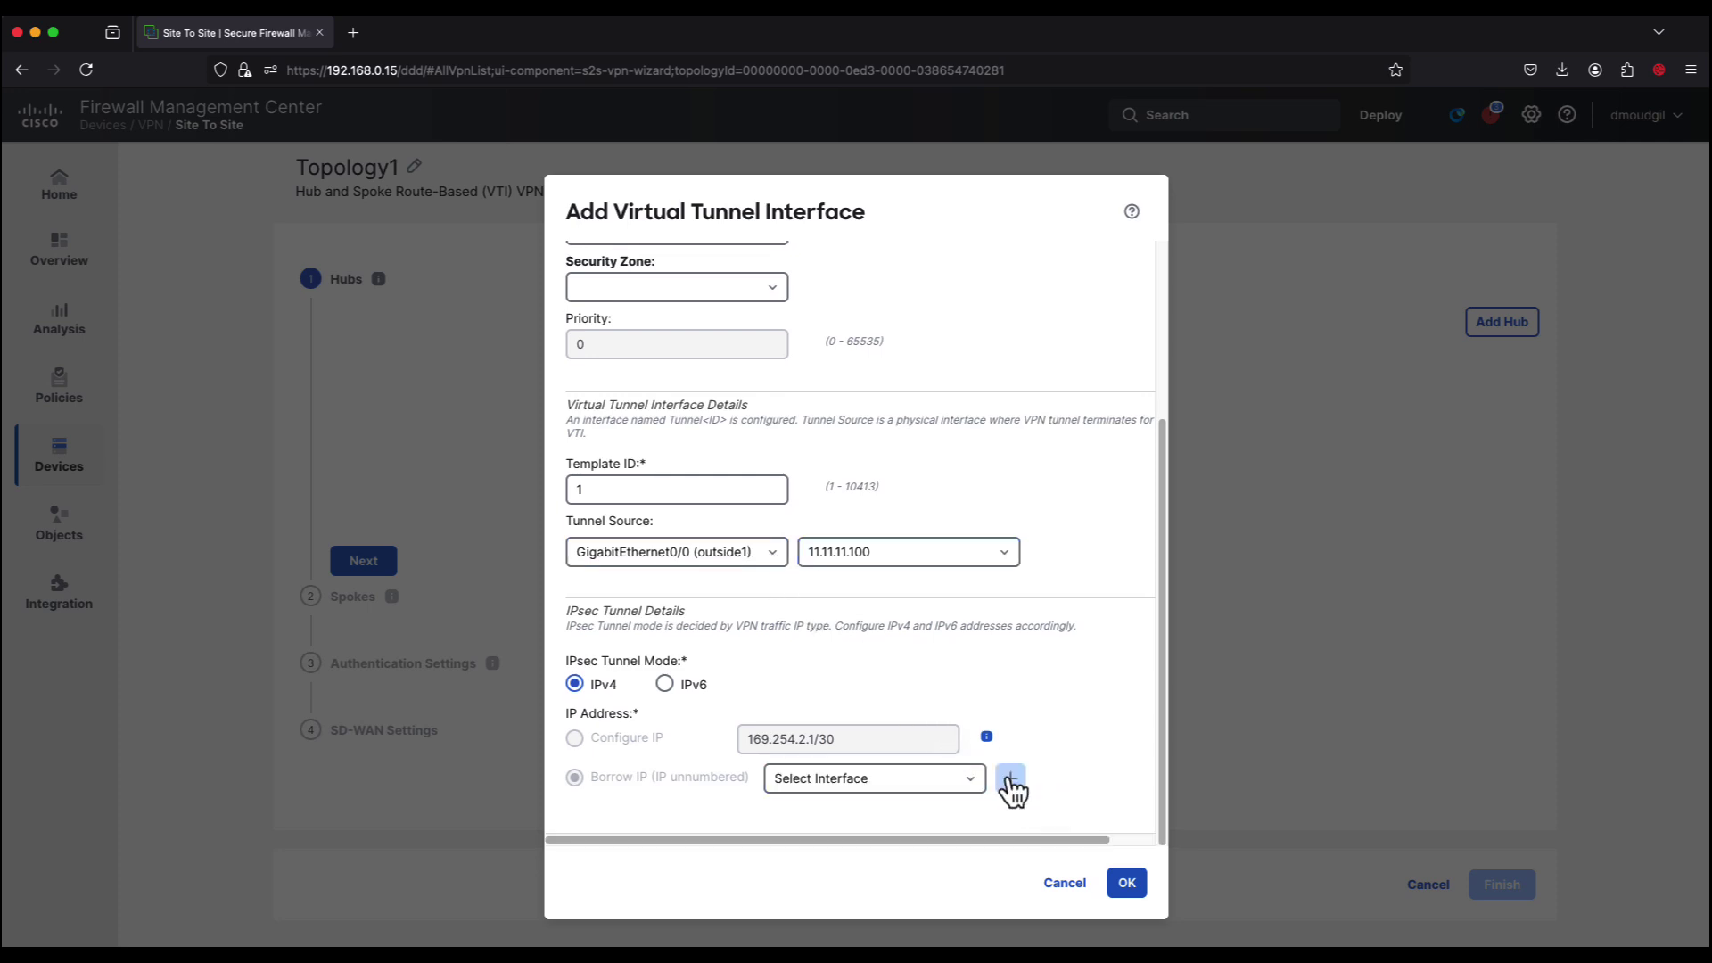
text(Loopback100)
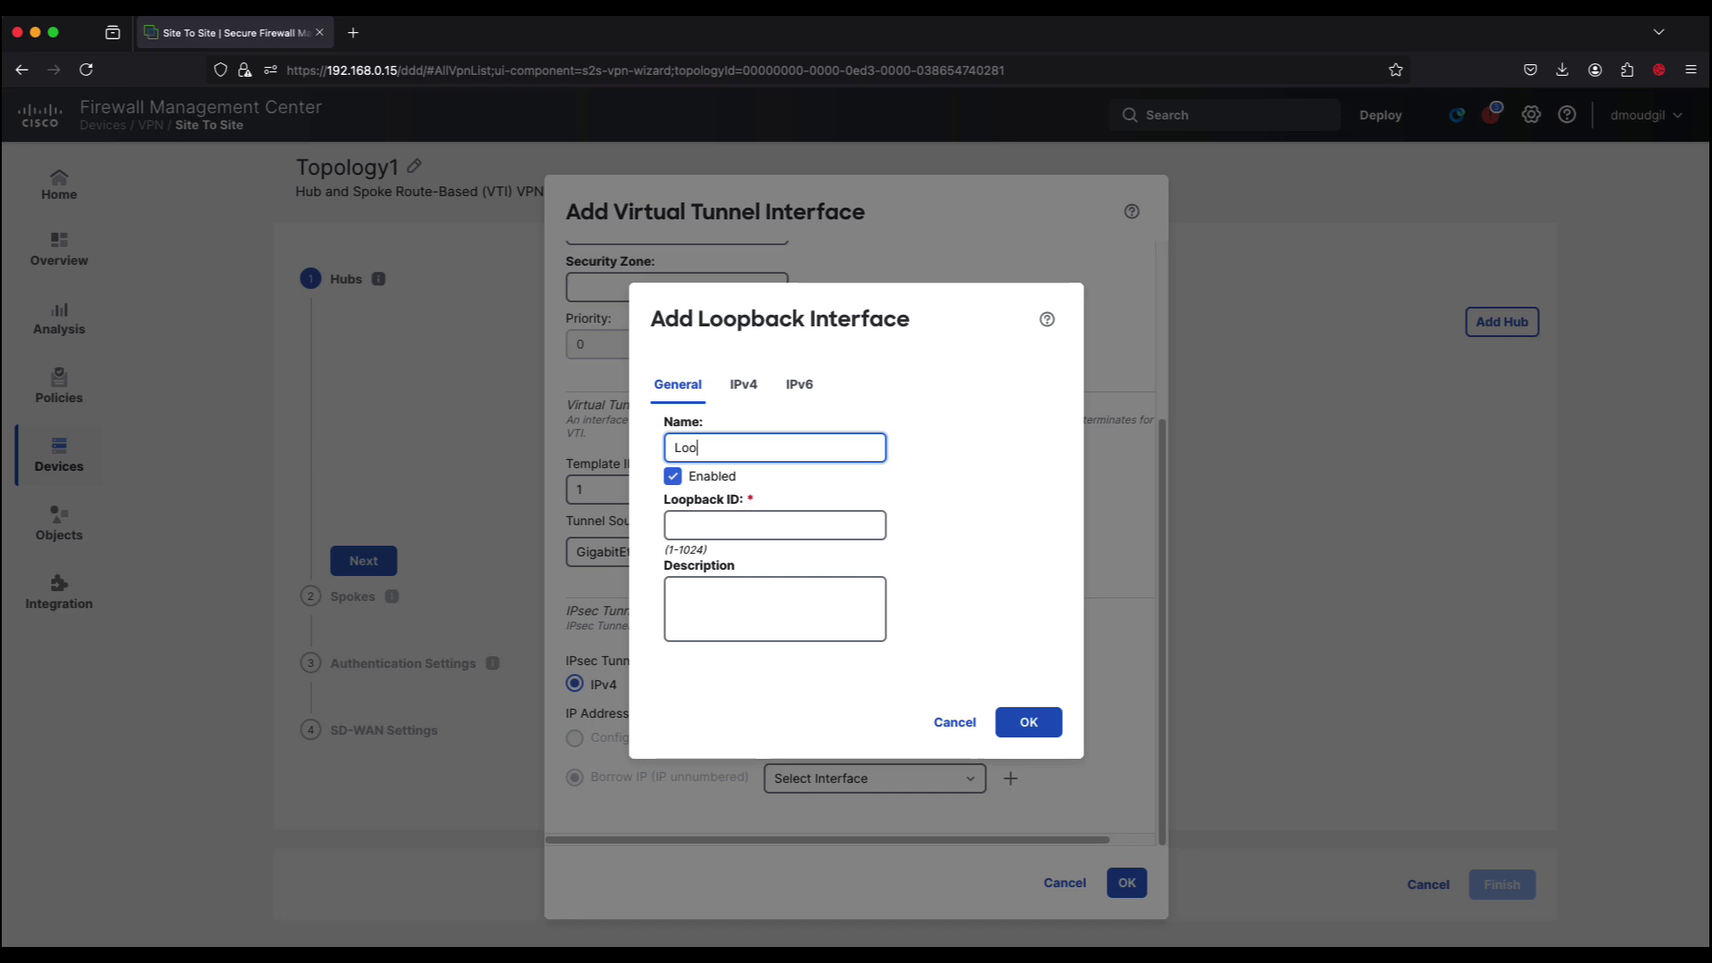
click(883, 525)
text(100)
click(743, 384)
click(797, 559)
text(192)
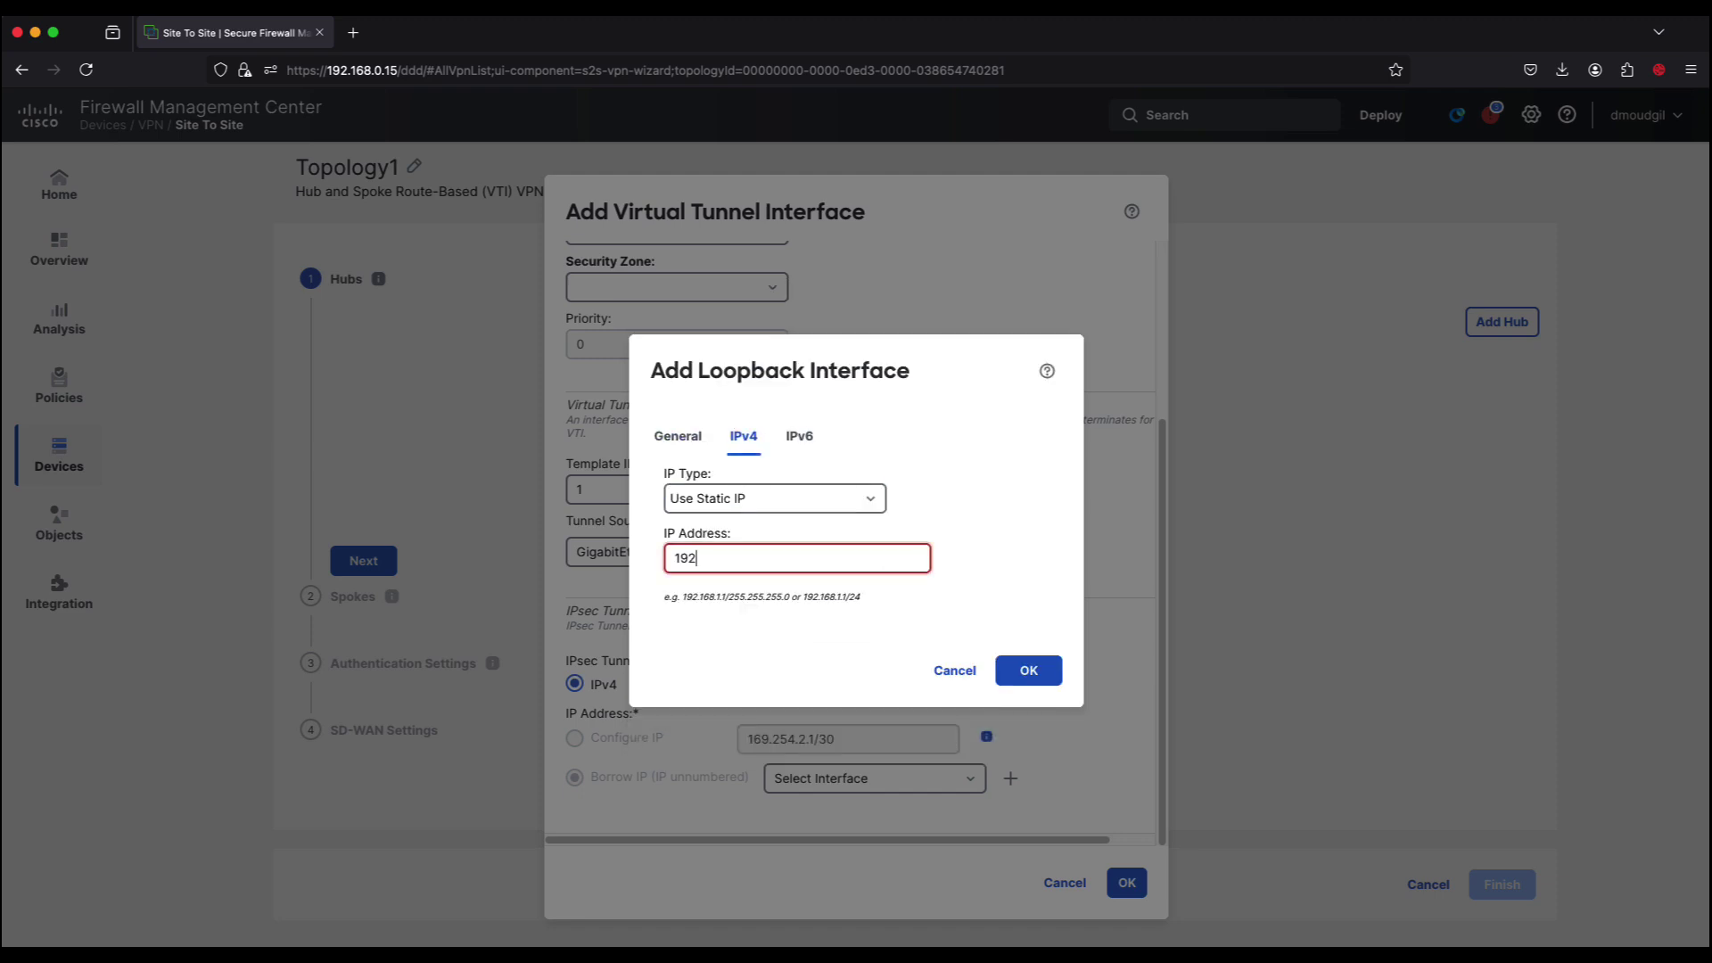
text(.168.1.100/32)
click(1047, 677)
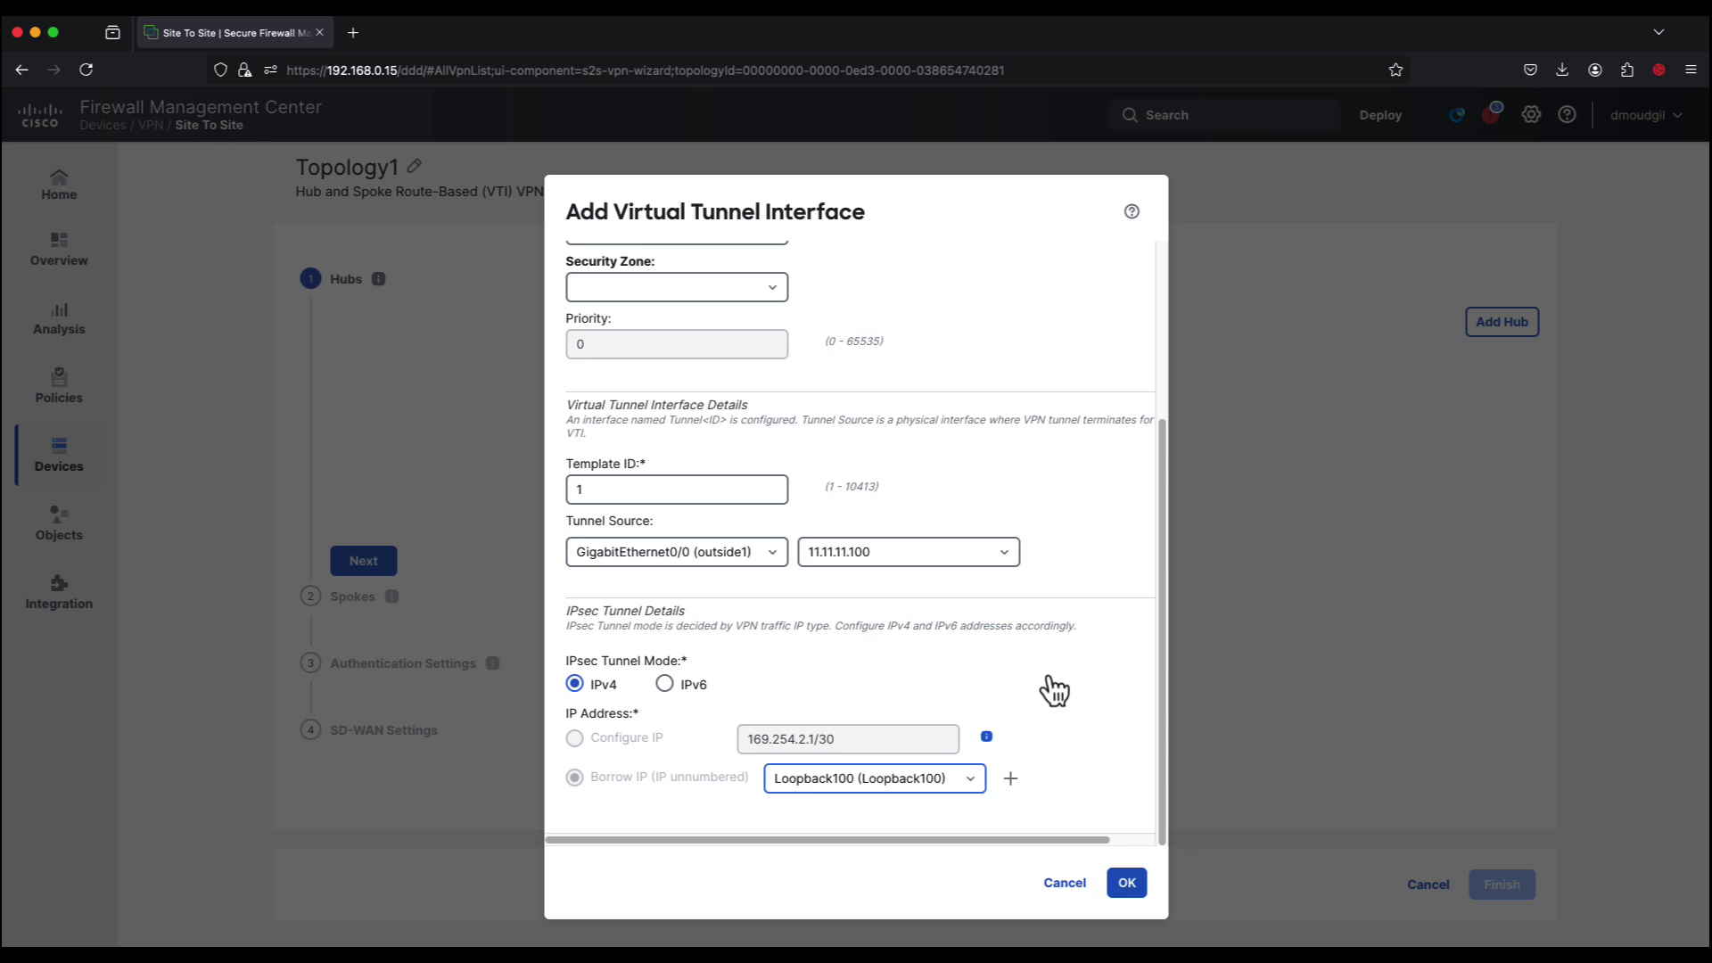
click(1127, 883)
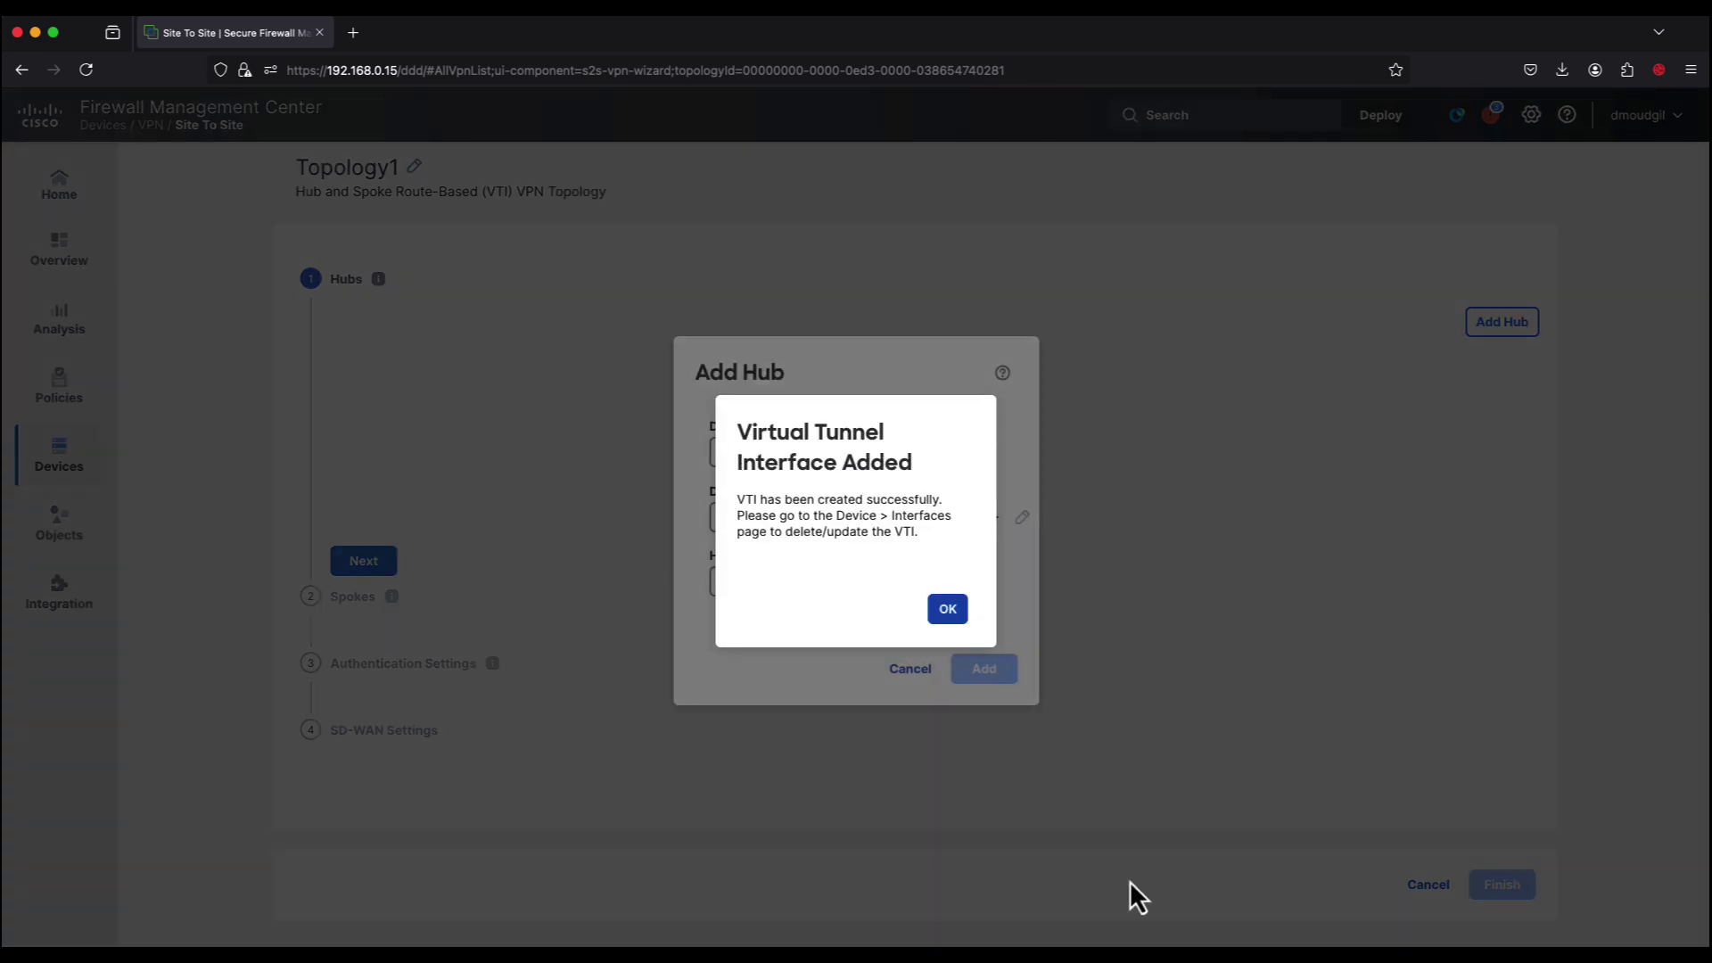
Step: Create spoke pool Hub1_Pool1 (192.168.1.11-192.168.1.20, mask 255.255.255.0) and add Hub1 to the hubs
click(949, 608)
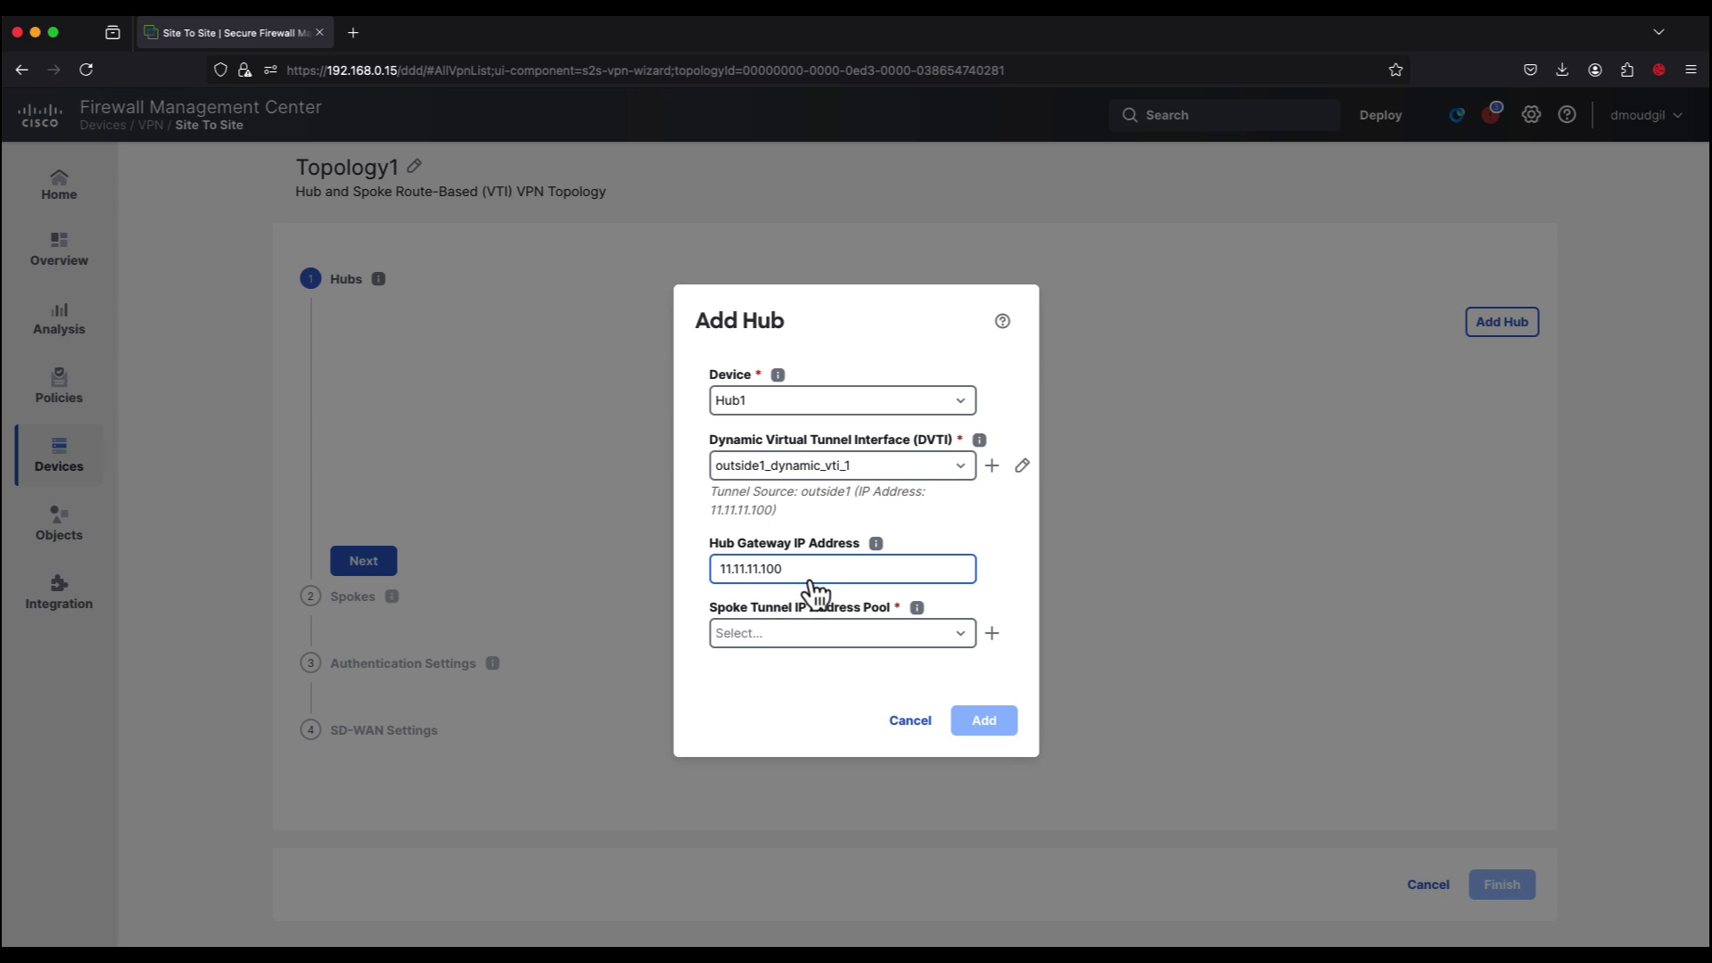
click(993, 634)
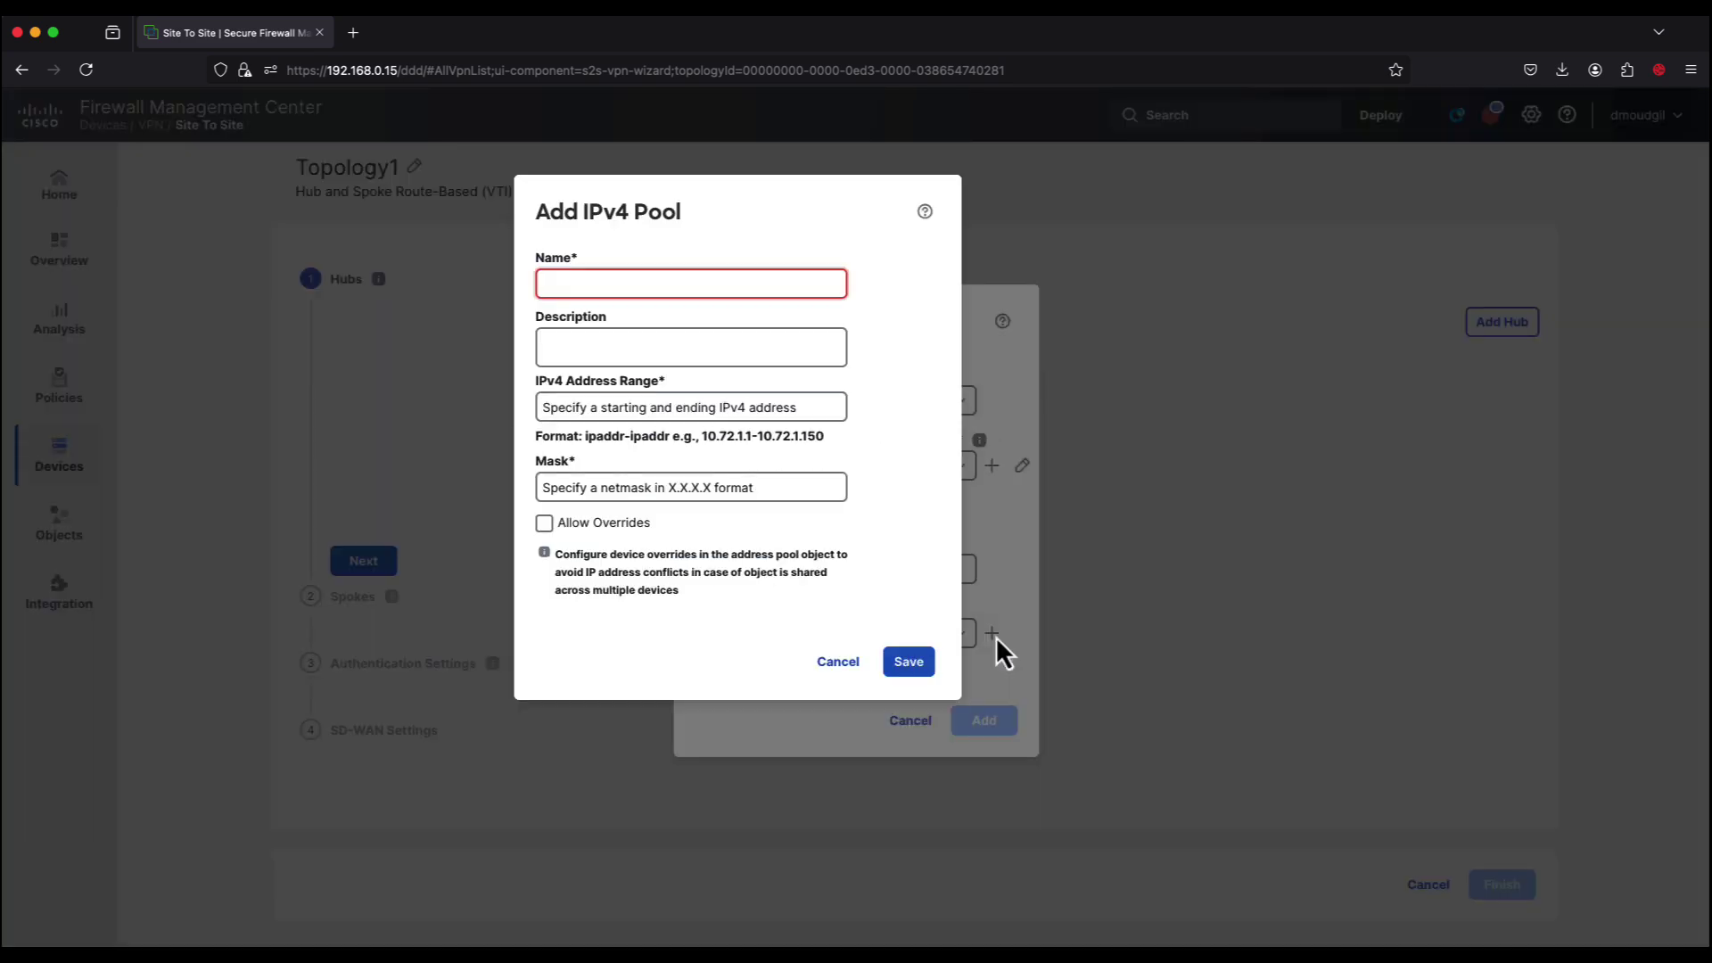
text(Hub1_Pool1)
key(Tab)
text(192.168.1.11-192.168.1.20)
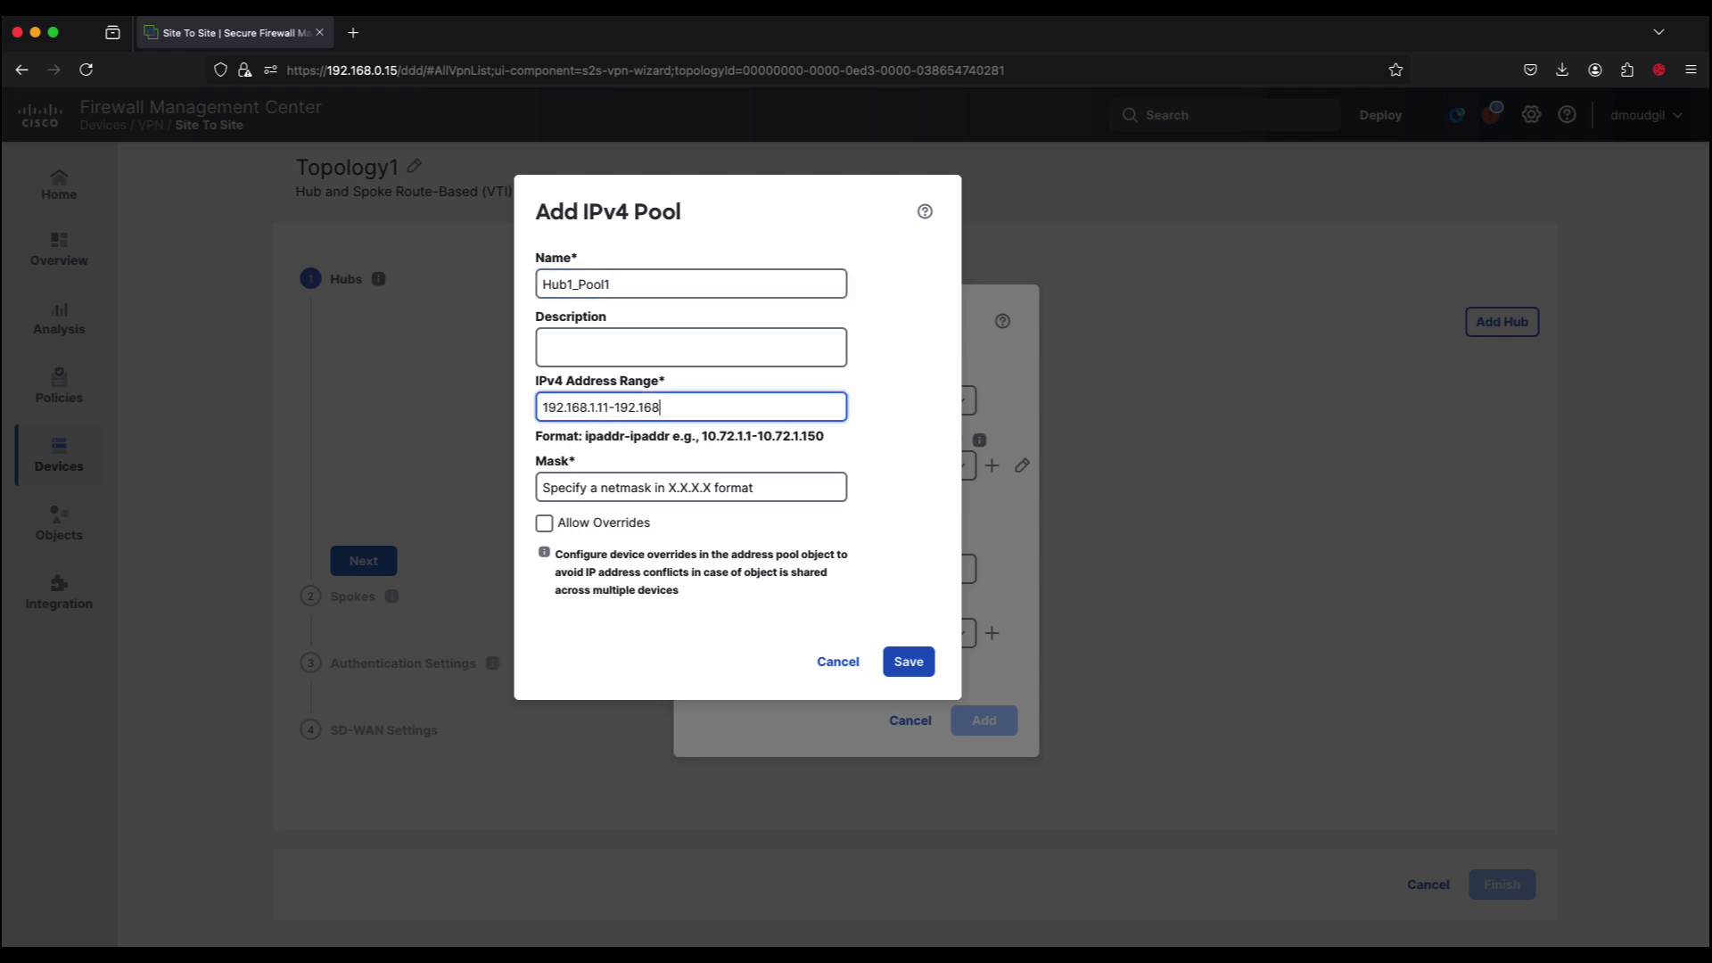
key(Tab)
text(255.255.255.0)
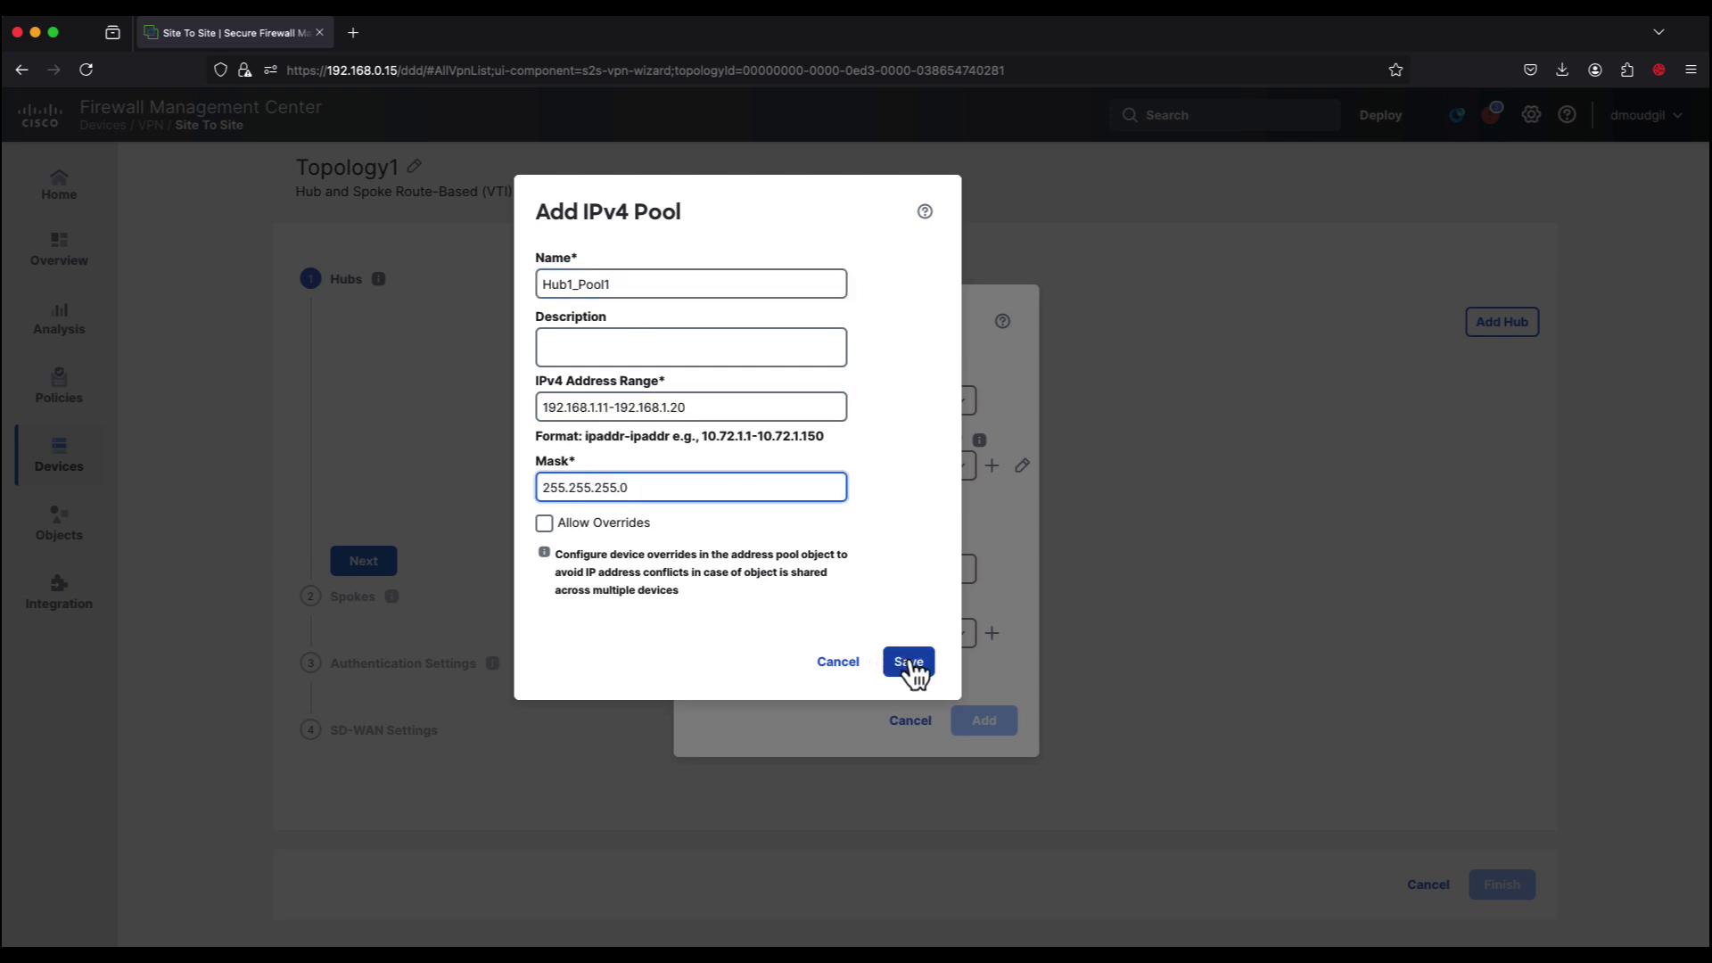
click(909, 661)
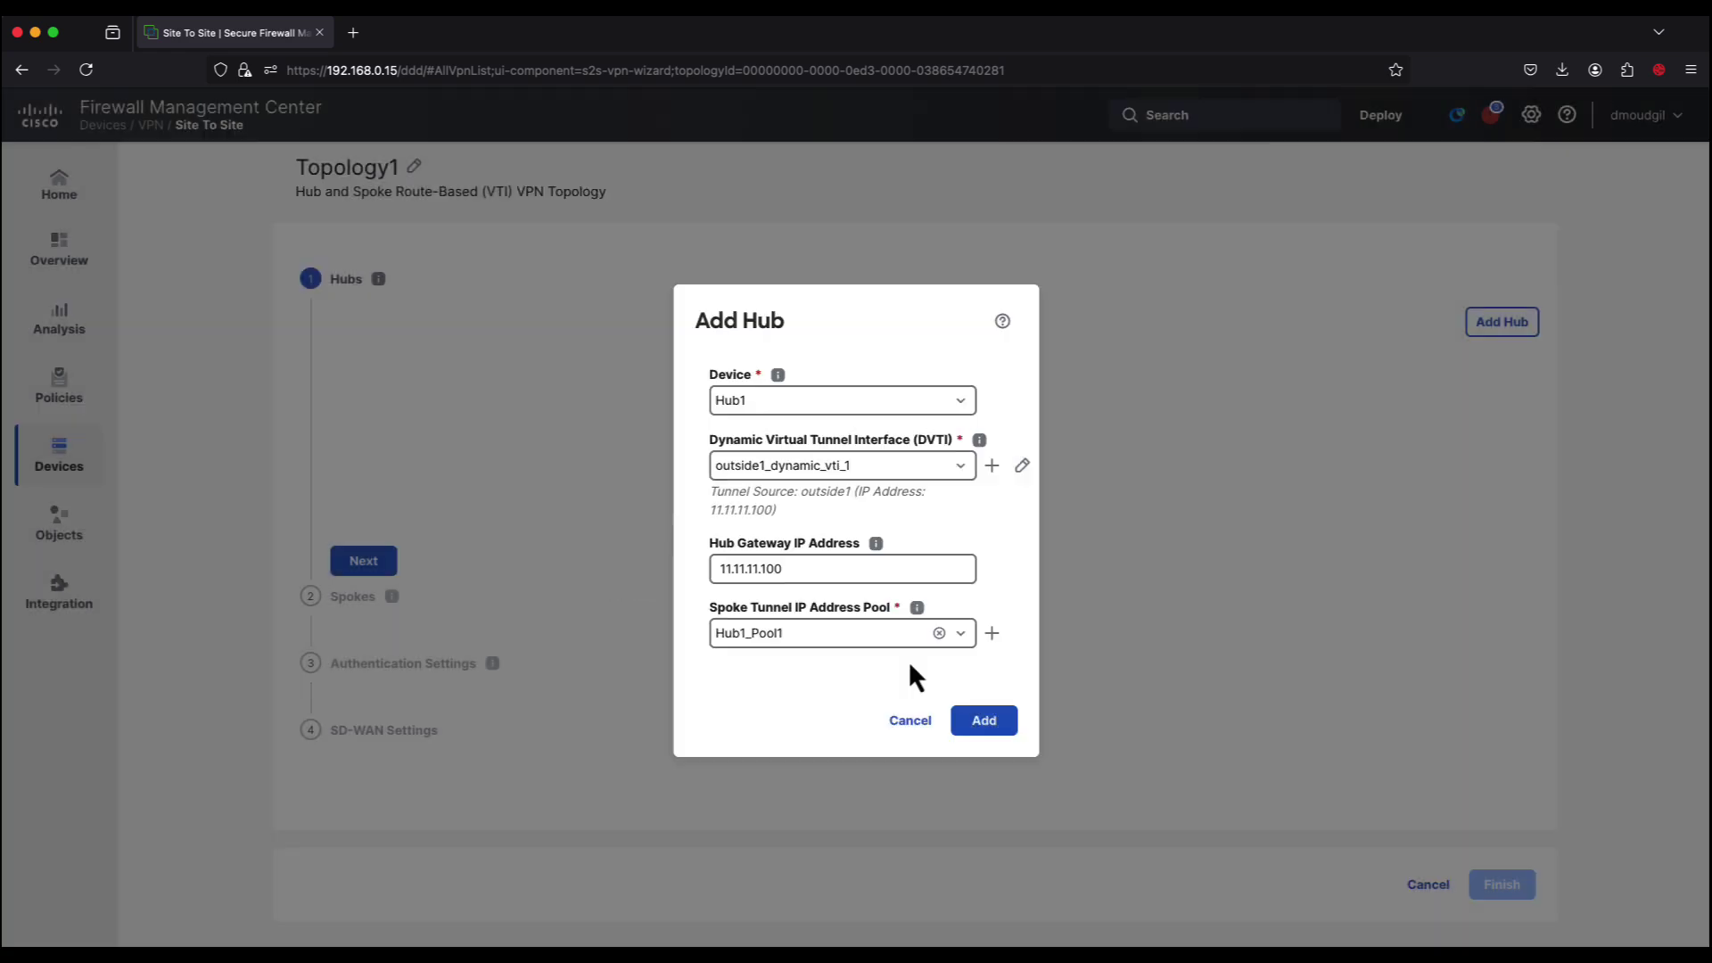
click(996, 727)
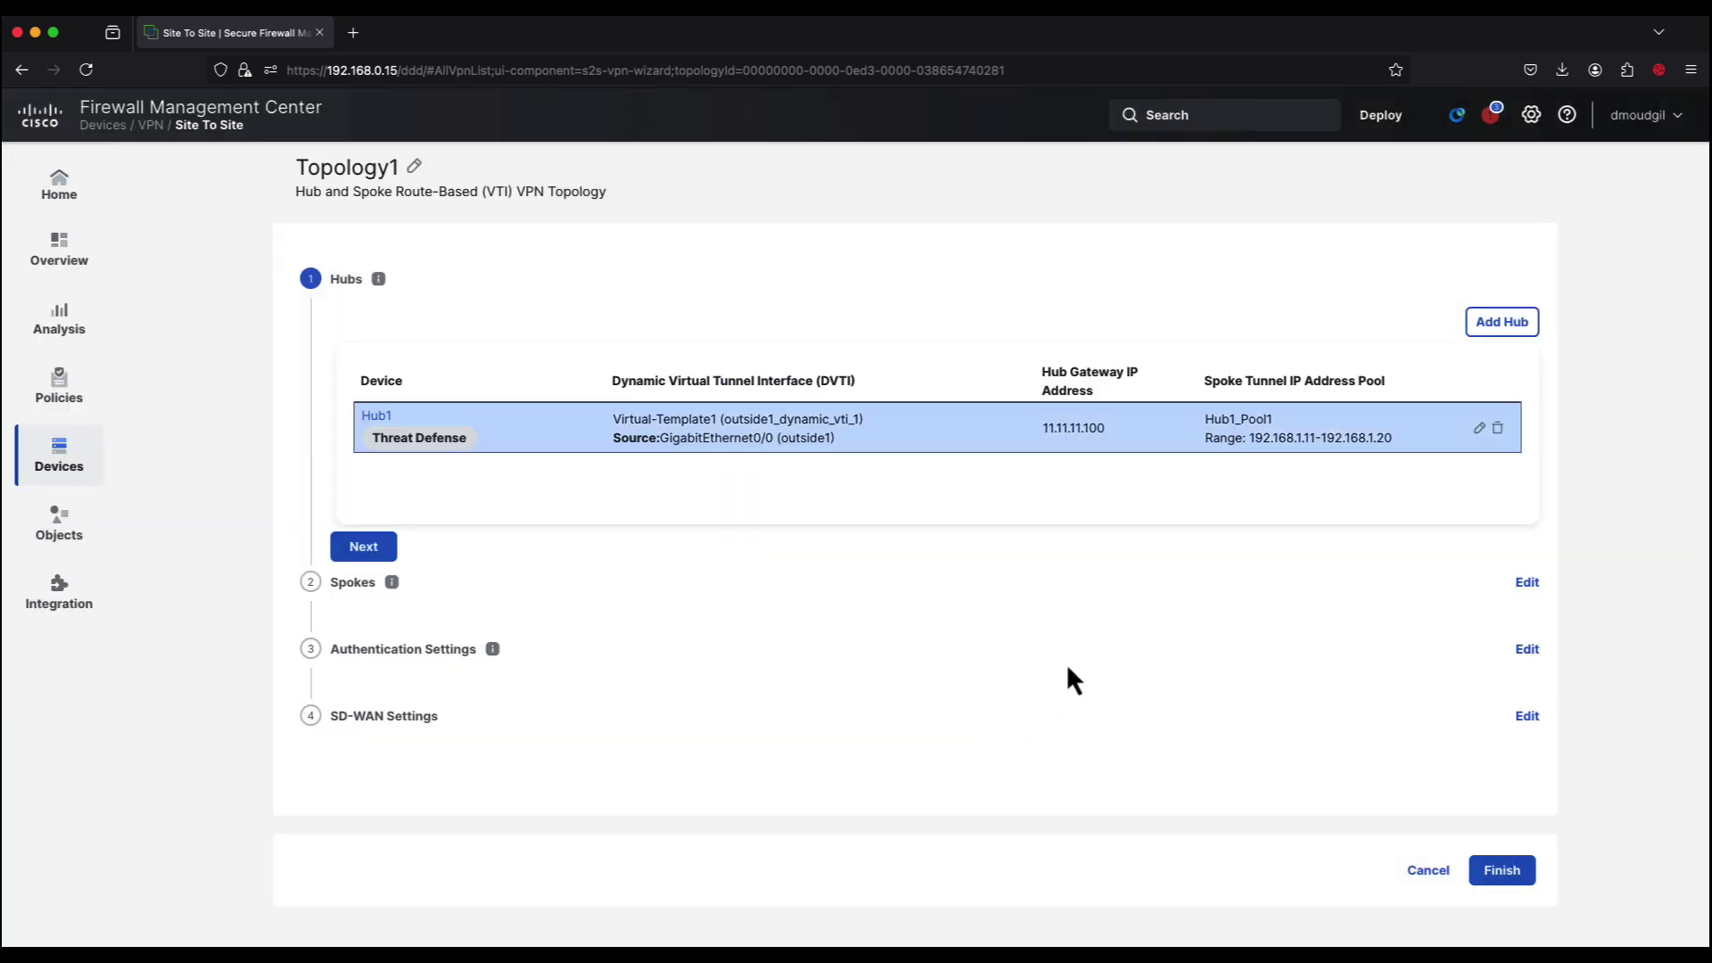
click(1484, 327)
Step: Select Hub2 as the hub device and begin a new dynamic tunnel interface for it
click(957, 453)
click(809, 492)
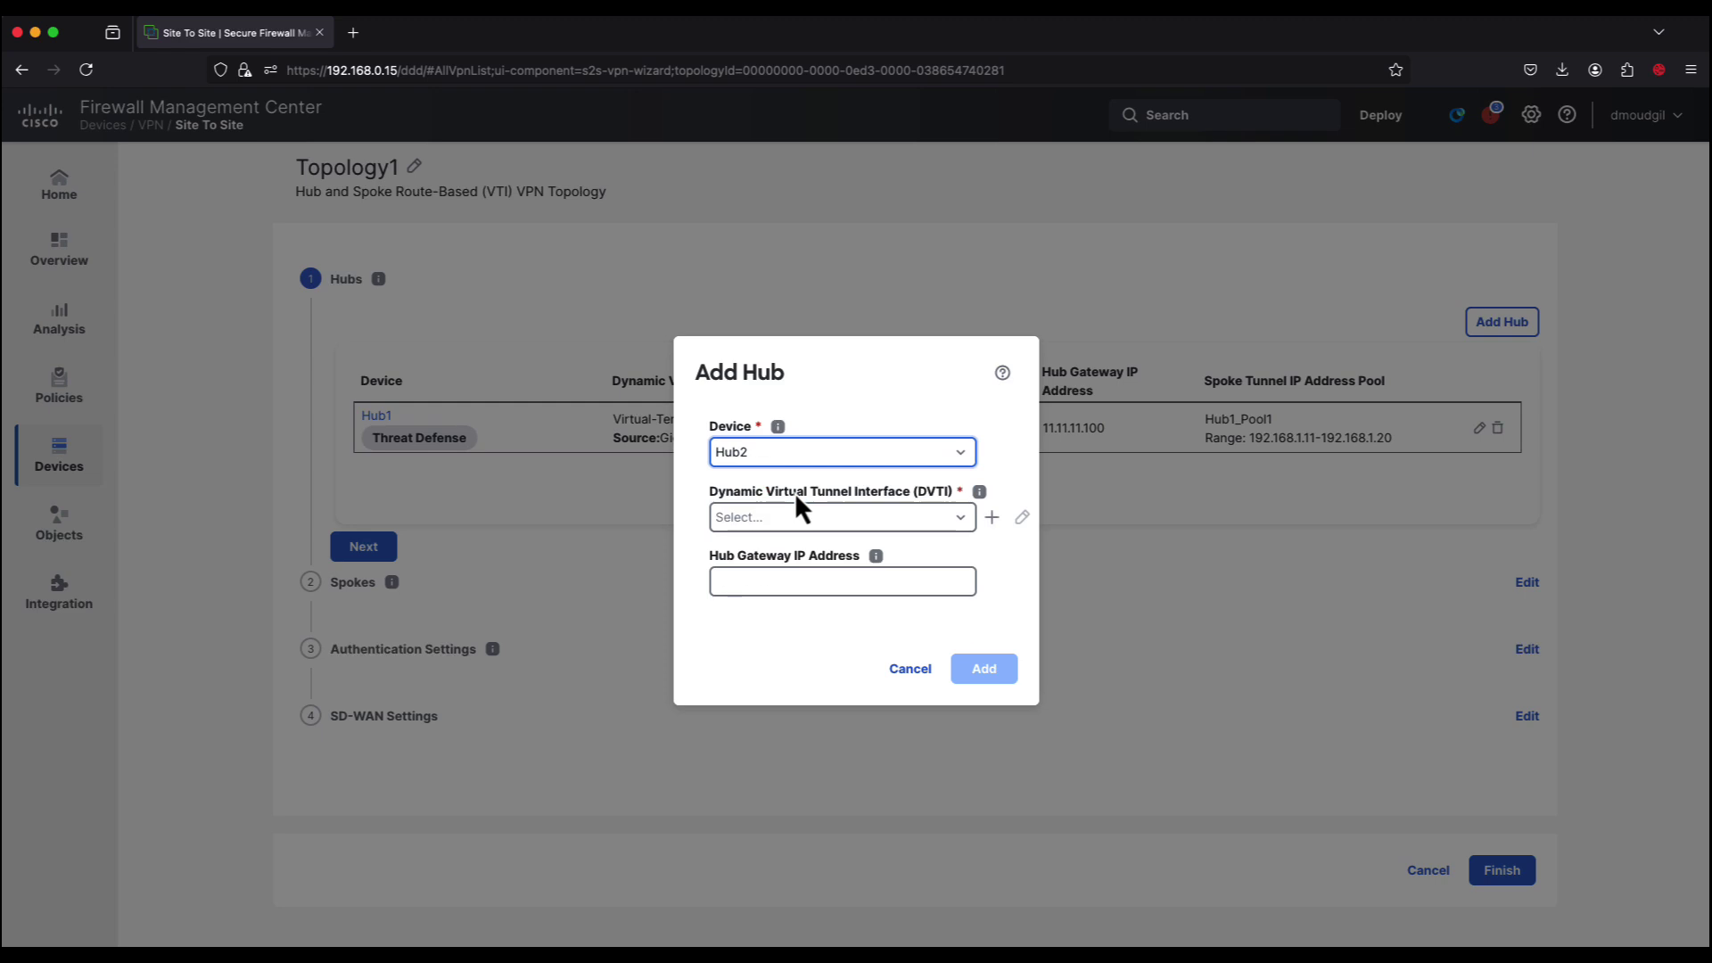
click(992, 517)
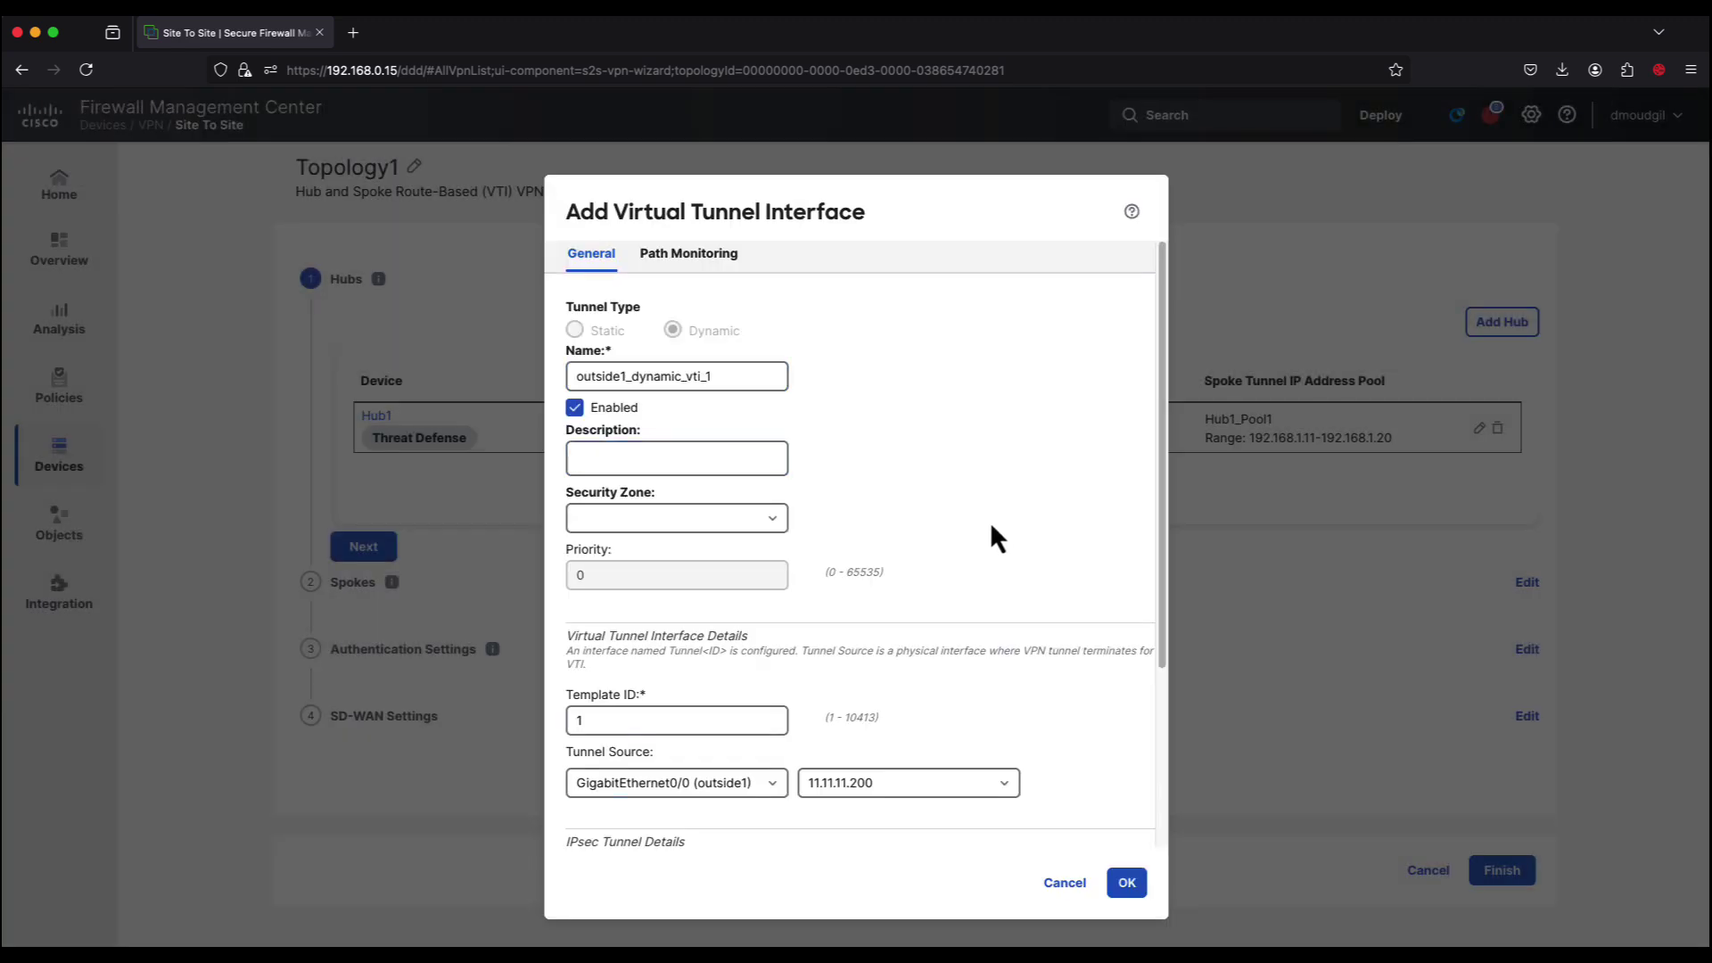
scroll(854, 806, down, 5)
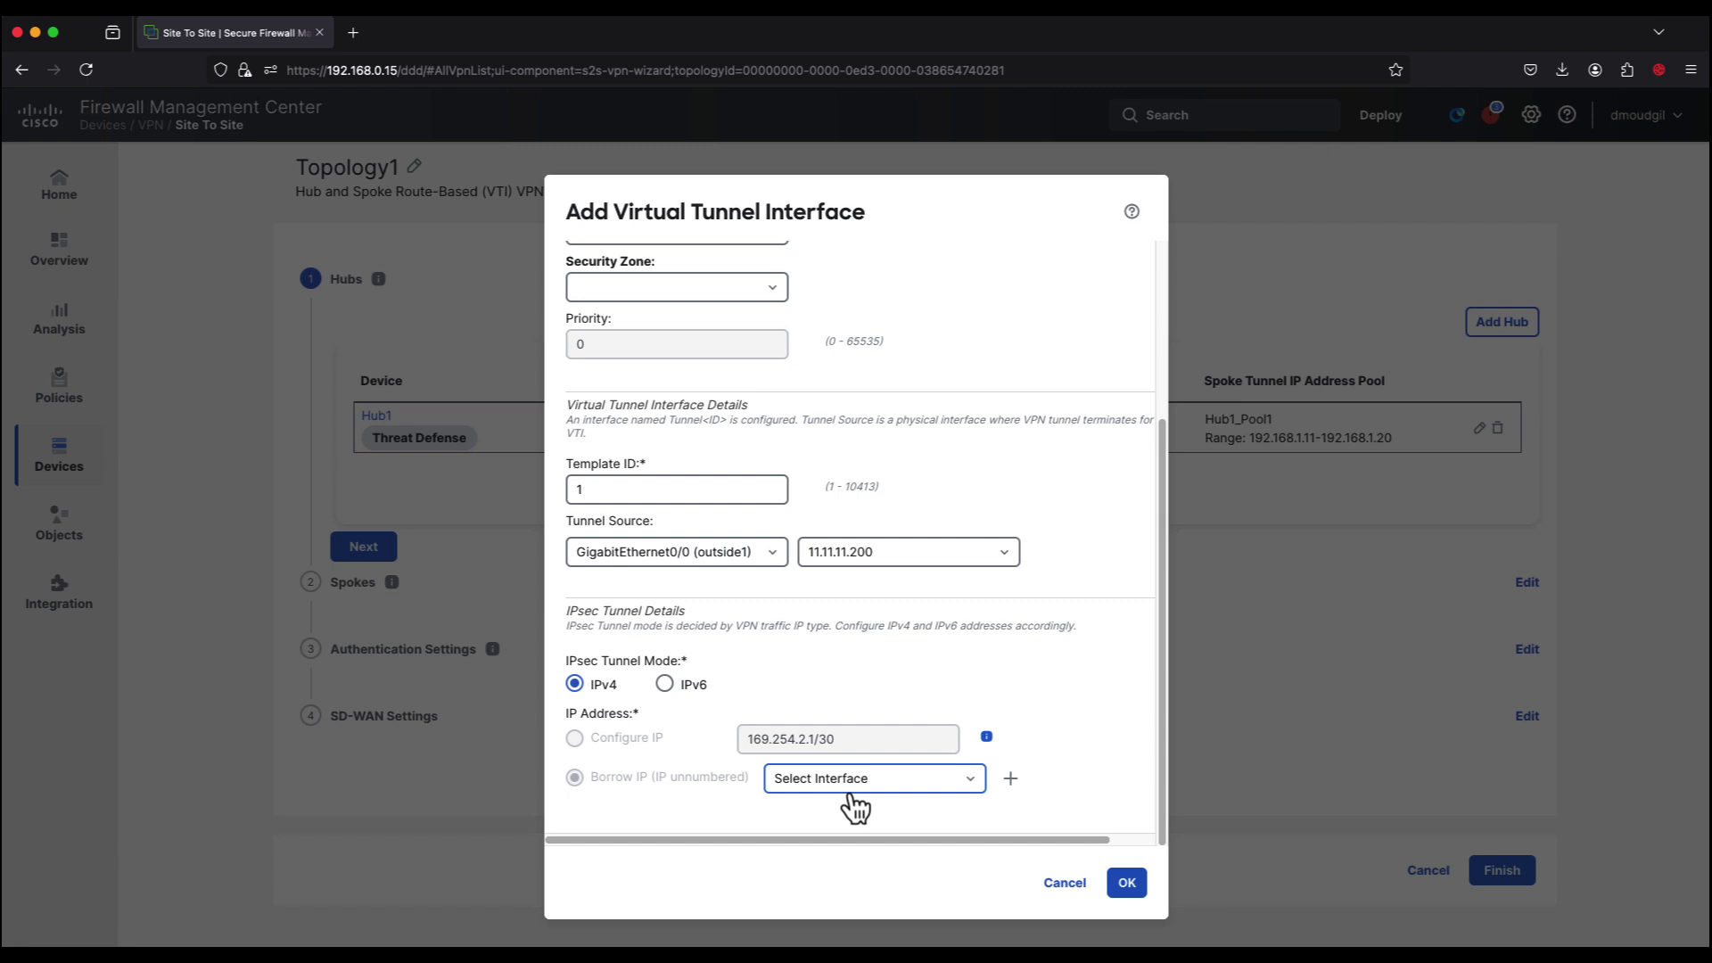
Step: Create Loopback101 (ID 101, 192.168.2.100/24) as Hub2's borrowed IP and save the VTI
click(1009, 779)
text(Loopback)
text(101)
key(Tab)
text(101)
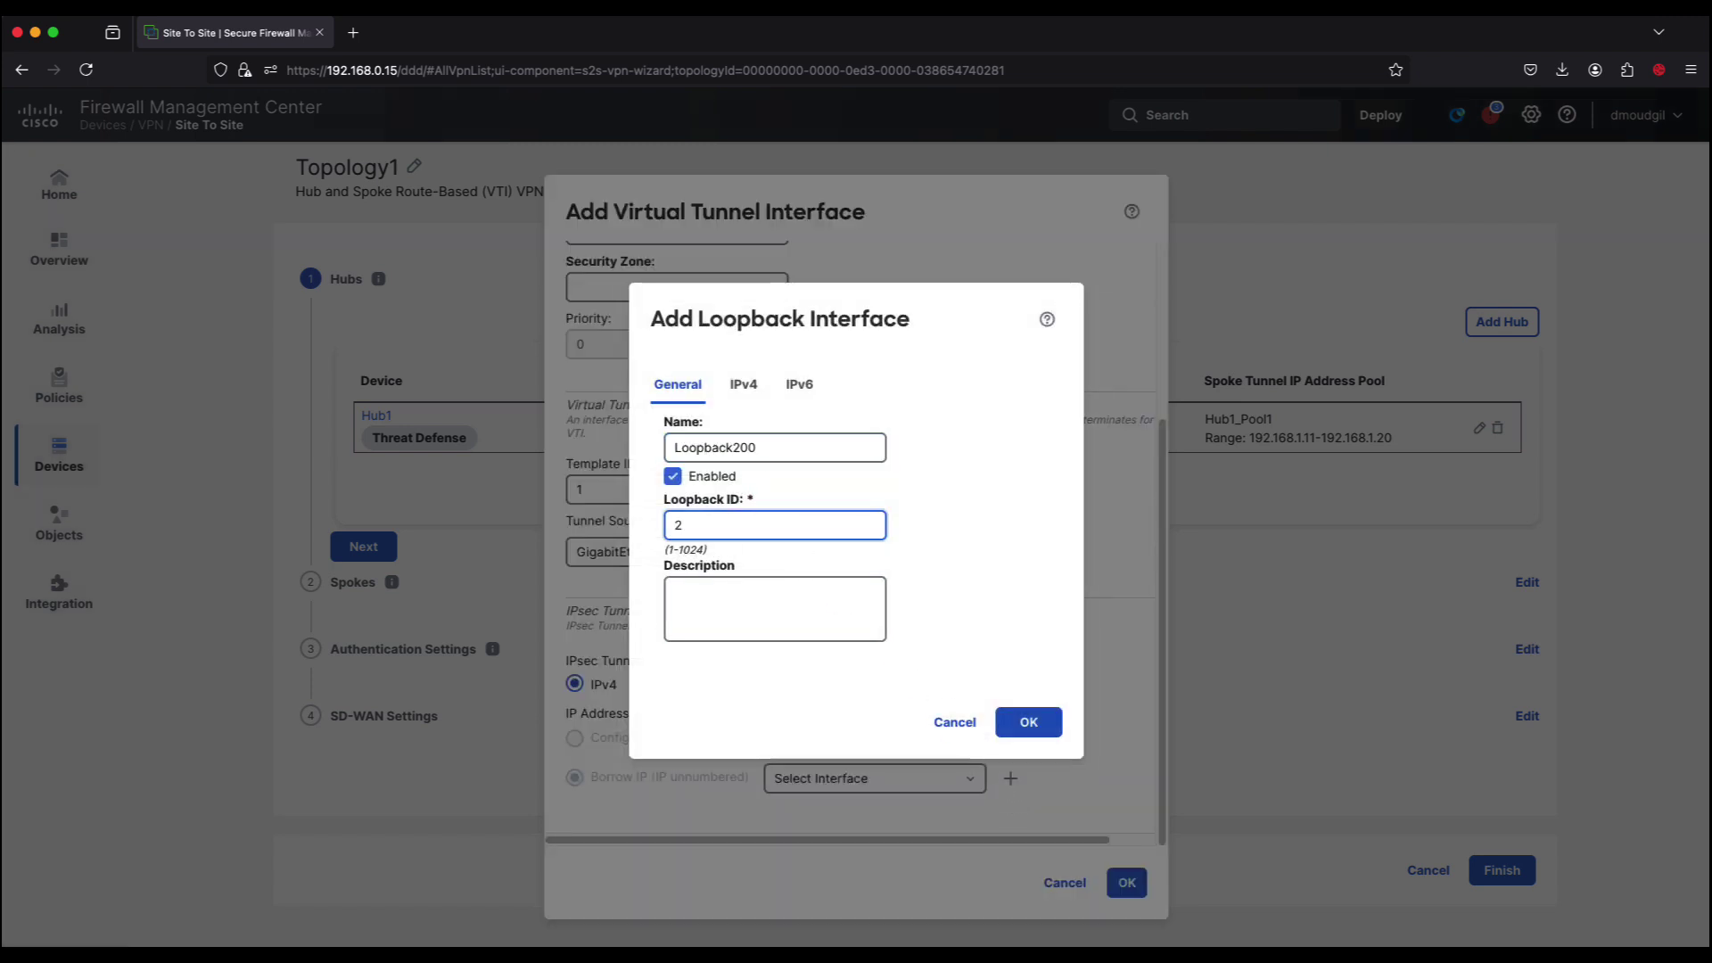
click(743, 384)
click(701, 558)
text(192.168.2.100/24)
click(1033, 671)
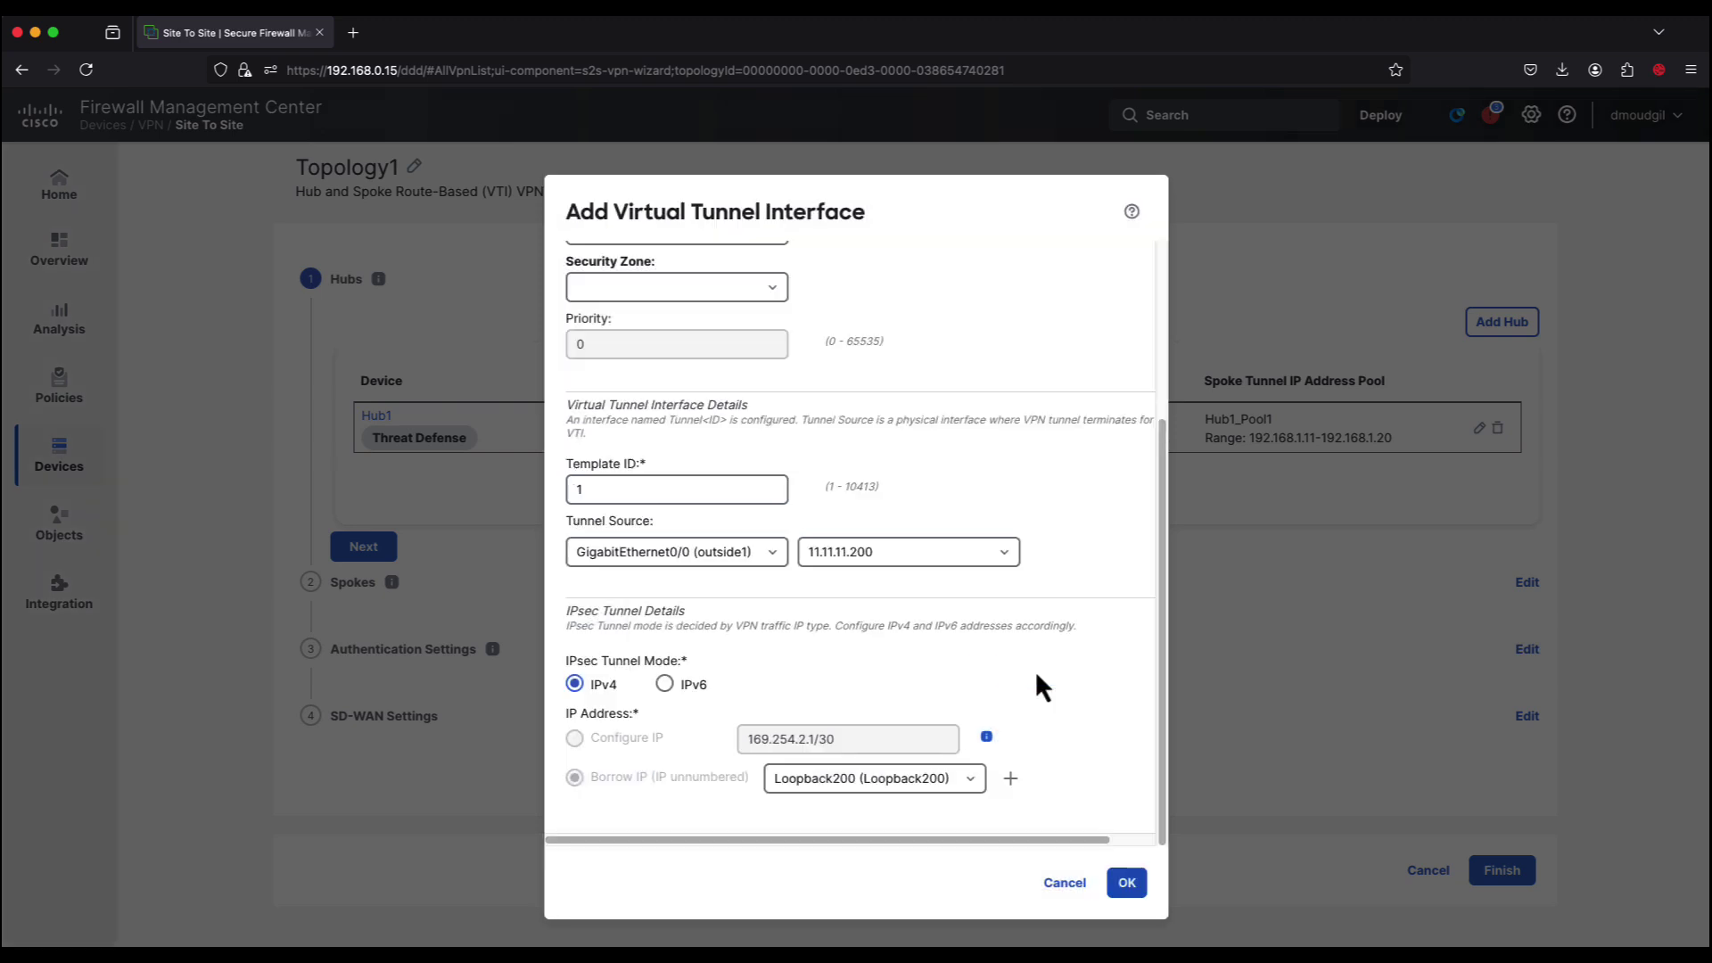
click(1127, 885)
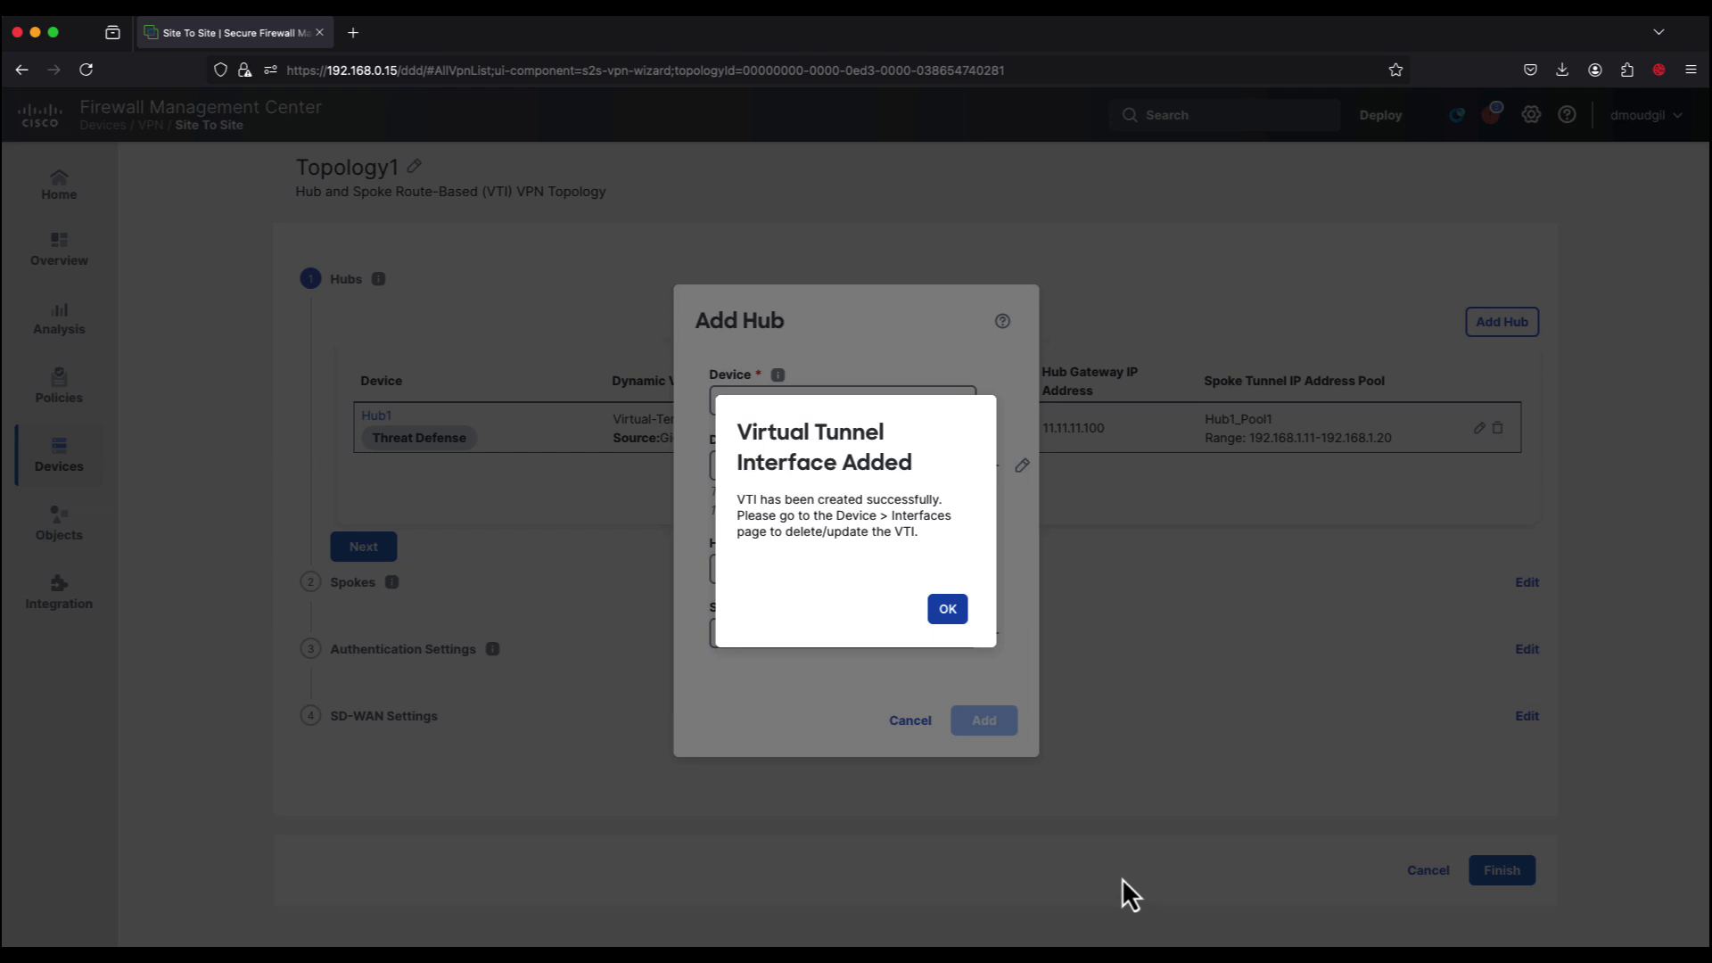
click(956, 617)
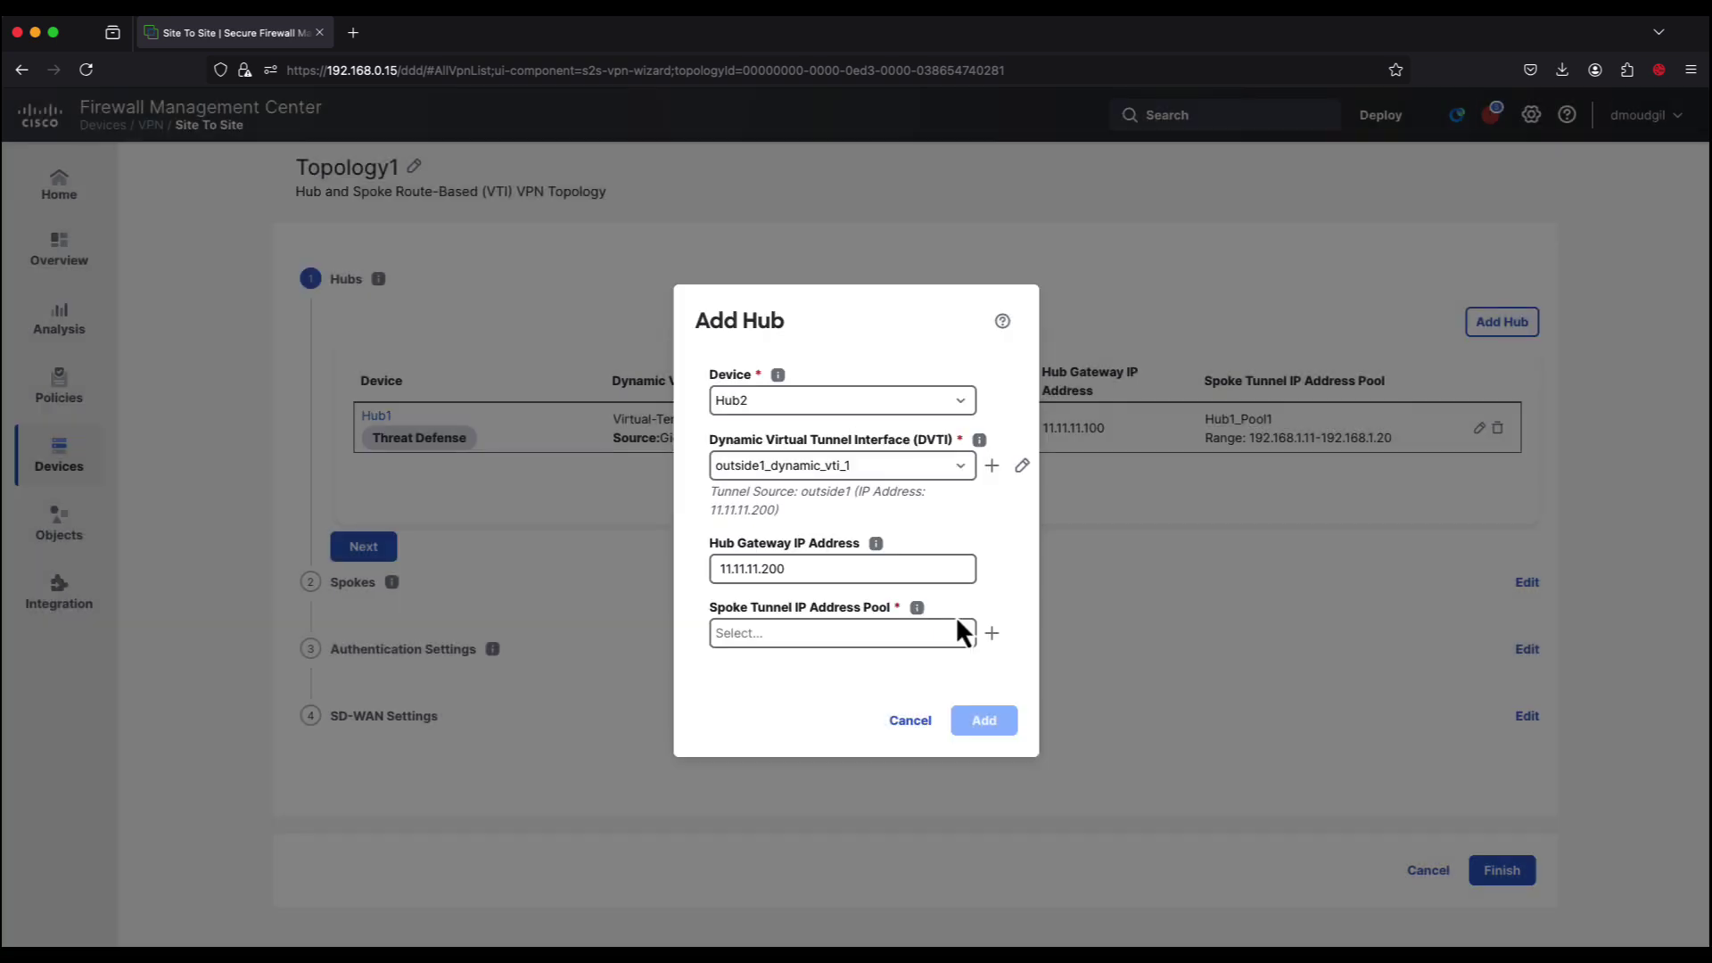
Step: Create spoke pool Hub2_Pool1 with range 192.168.2.11-192.168.2.20 and mask 255.255.255.0
click(992, 635)
text(Hub2_Pool1)
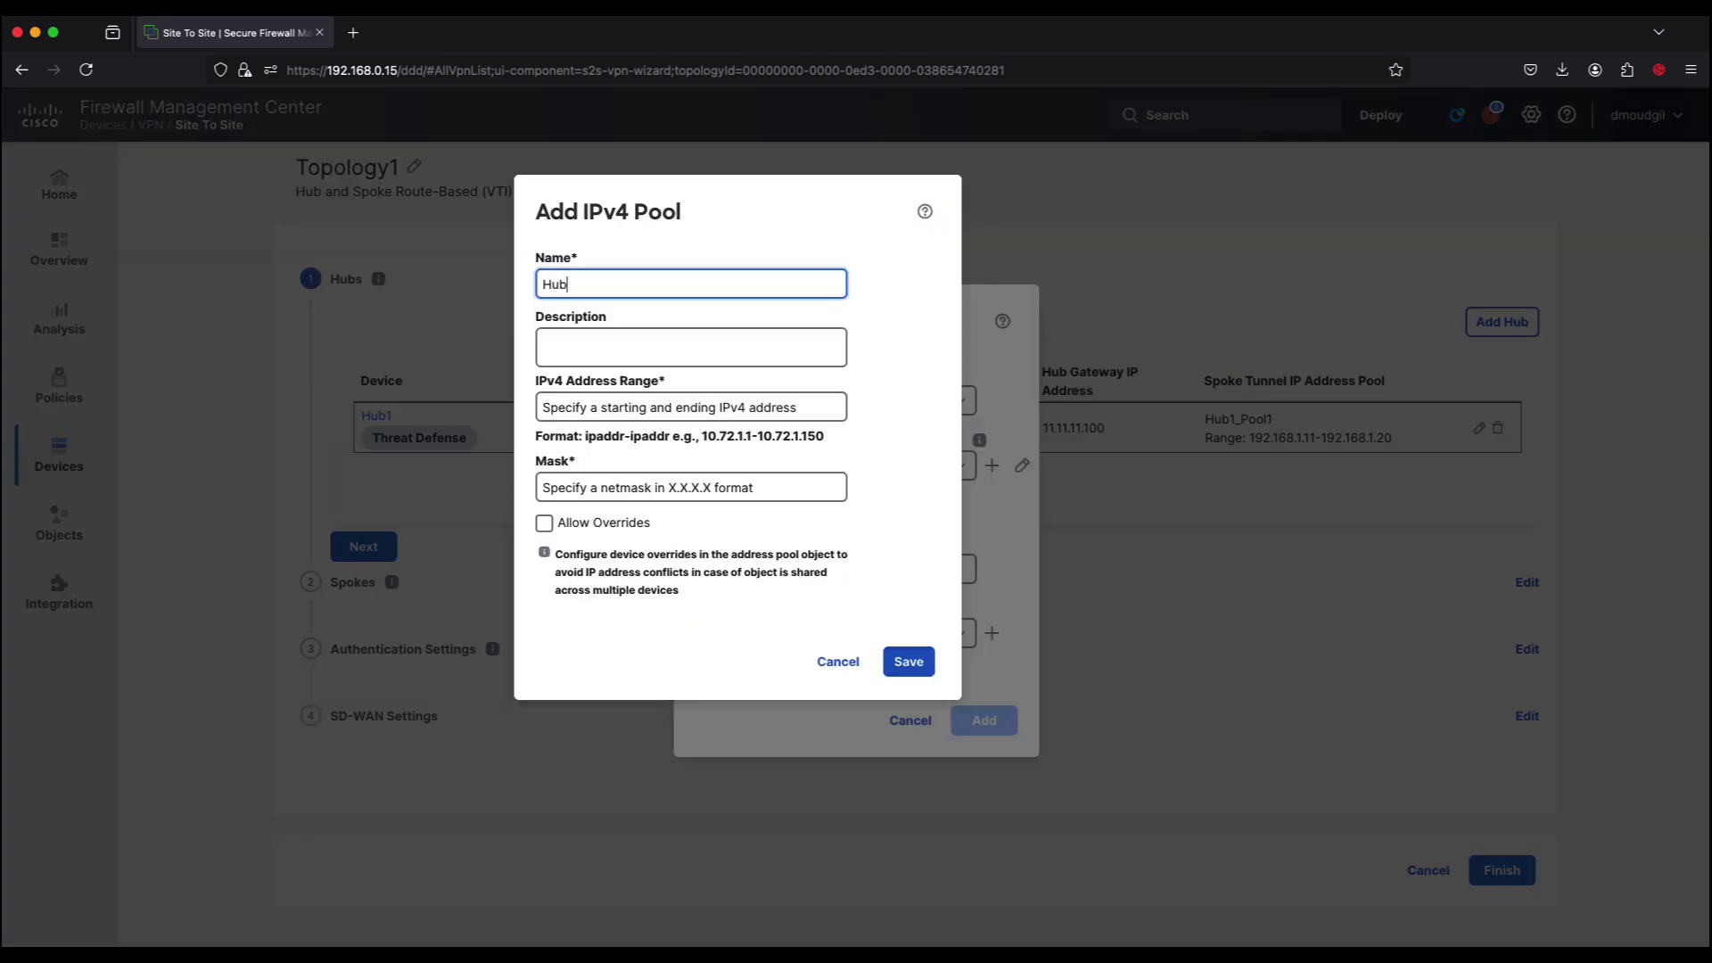
click(650, 410)
text(192.168.2.11-192.168.2.20)
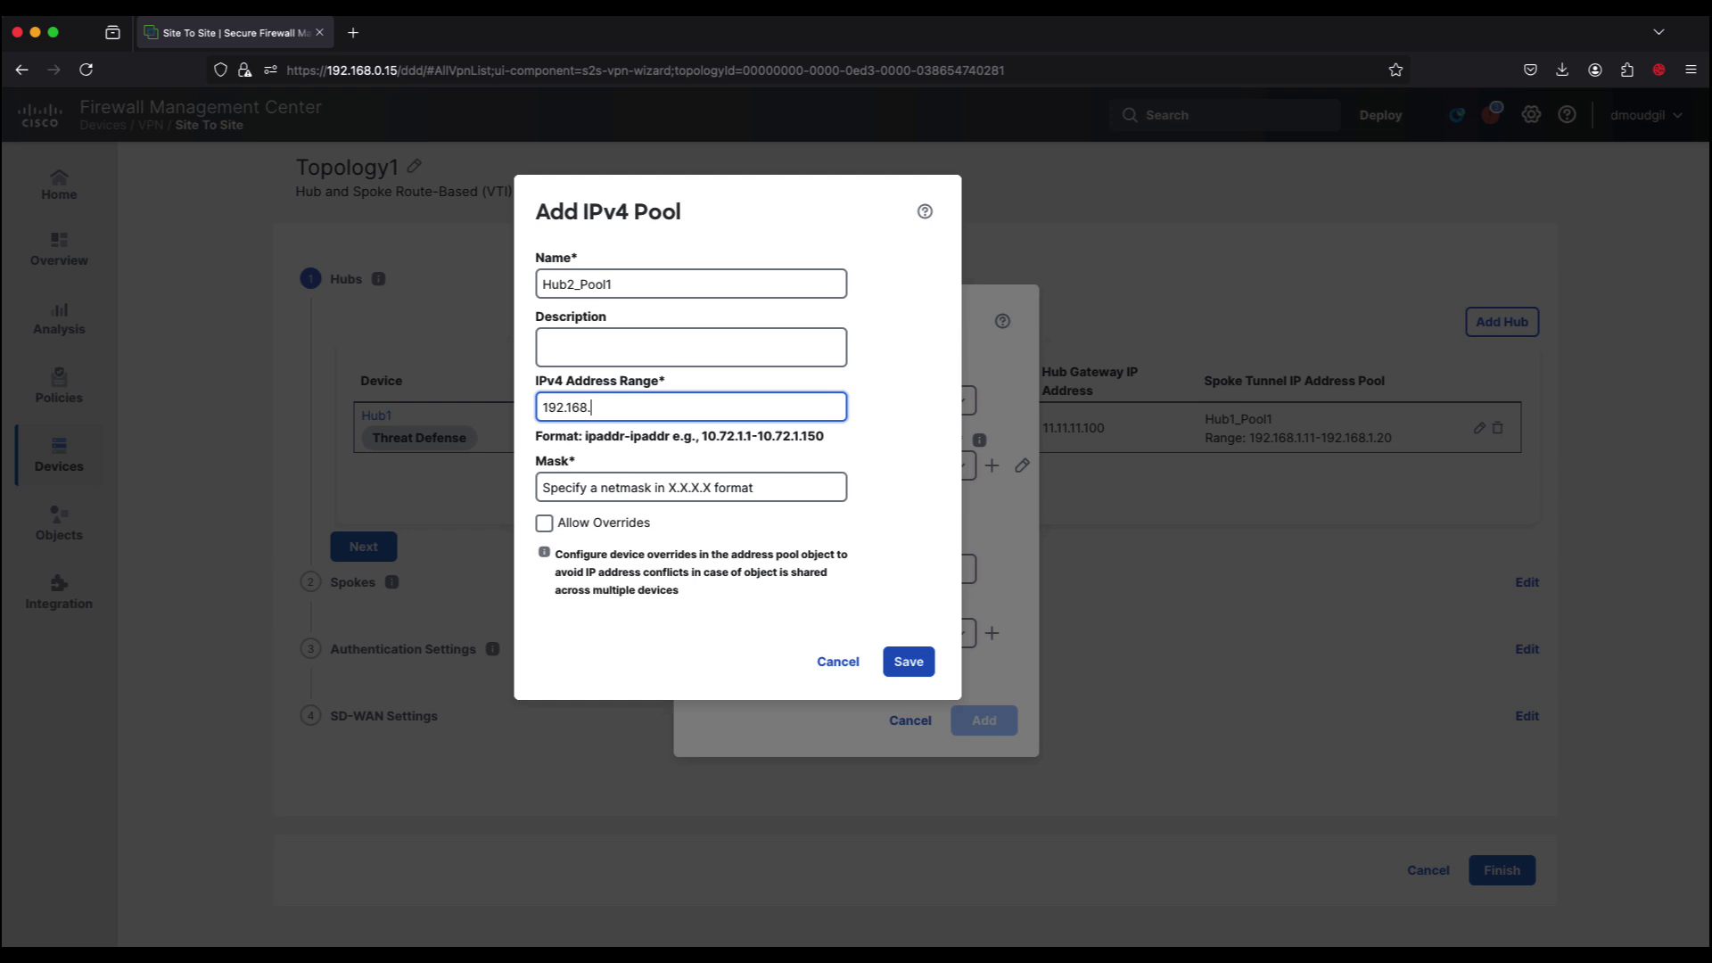
key(Tab)
text(255.255.255.0)
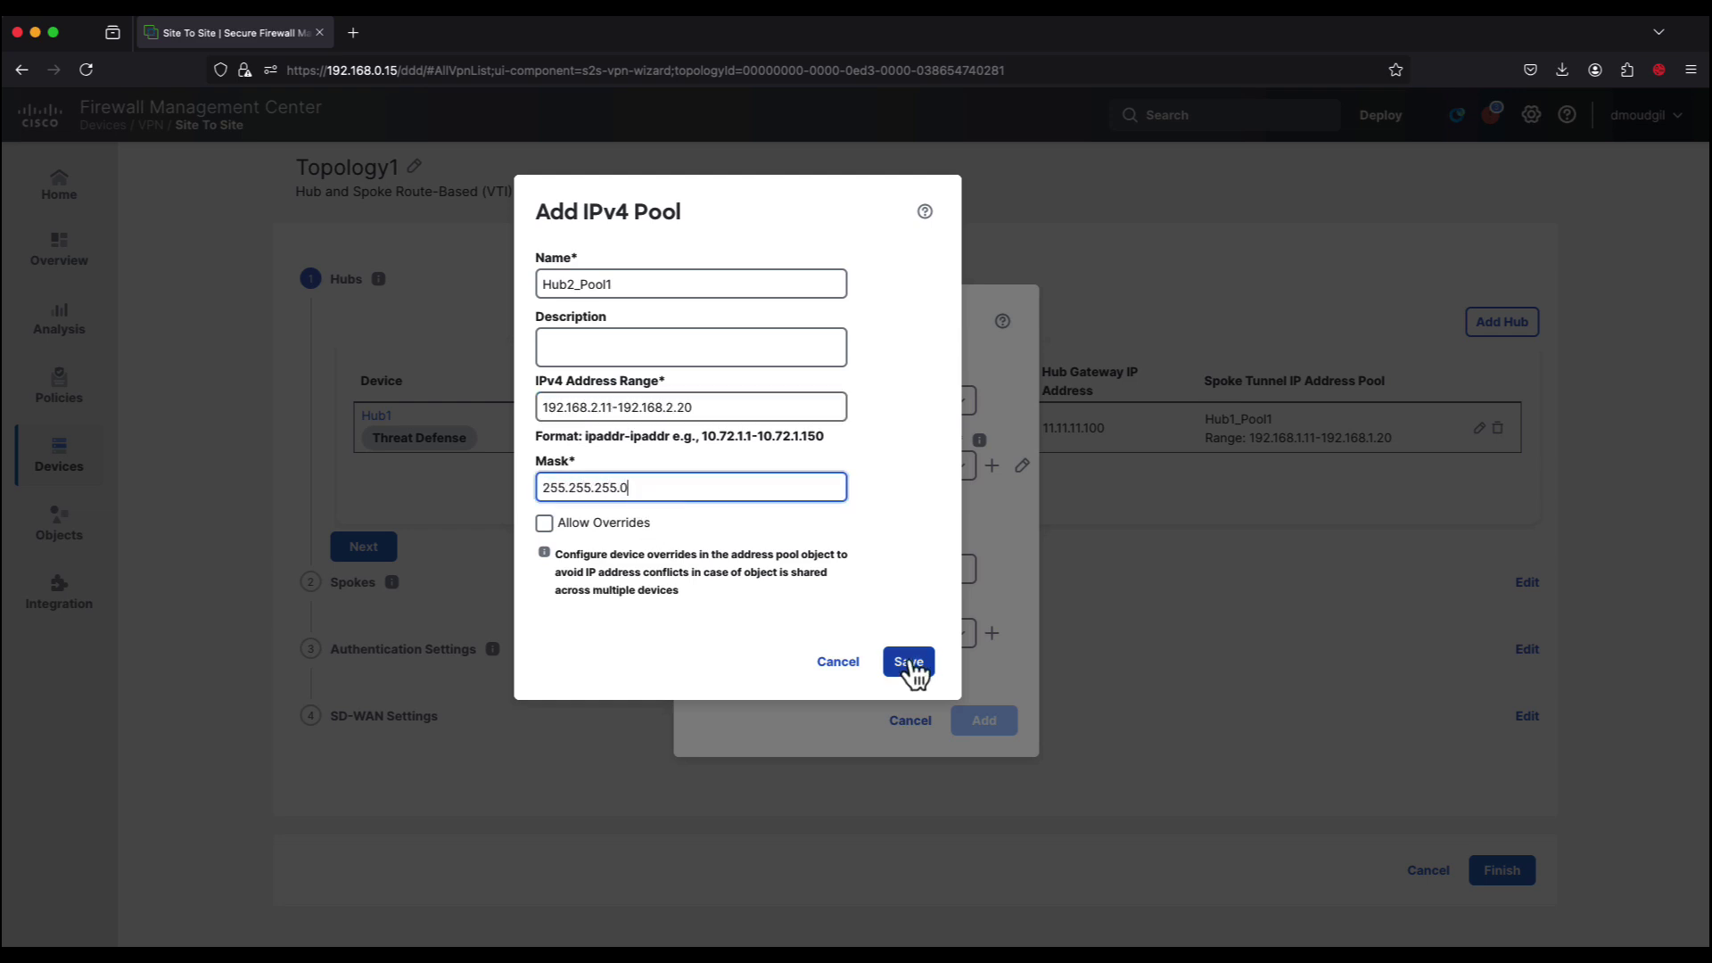
click(909, 662)
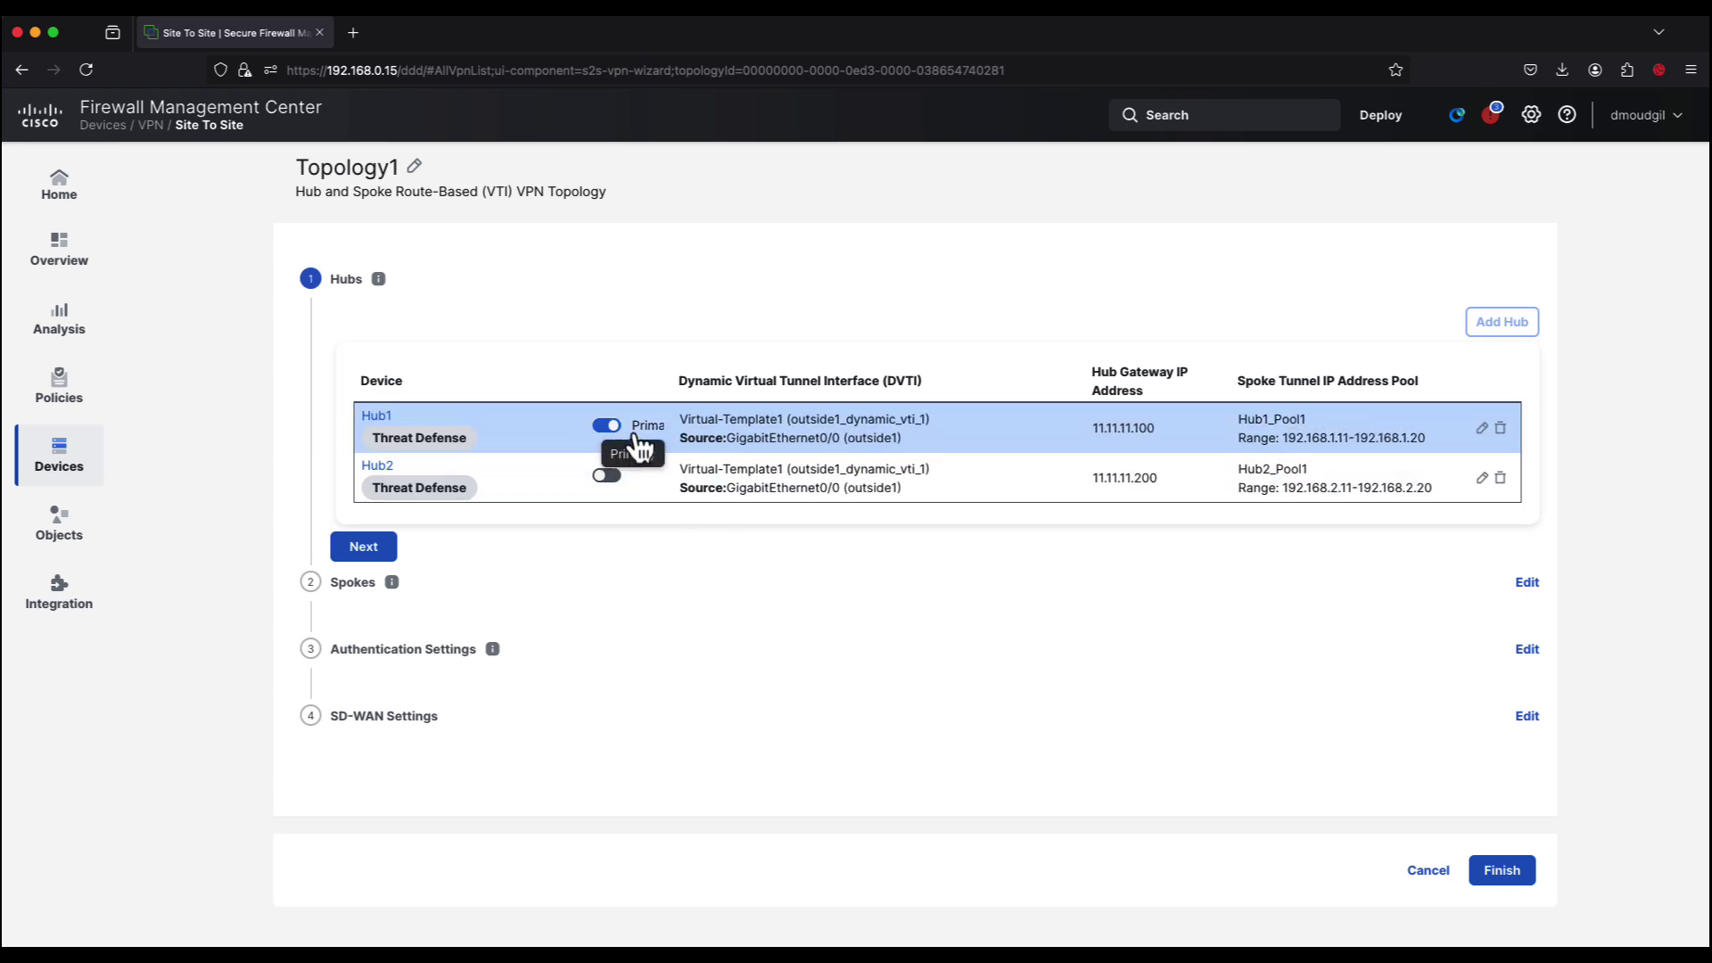
Step: Move on to spokes and bulk-select all four spoke devices
click(373, 548)
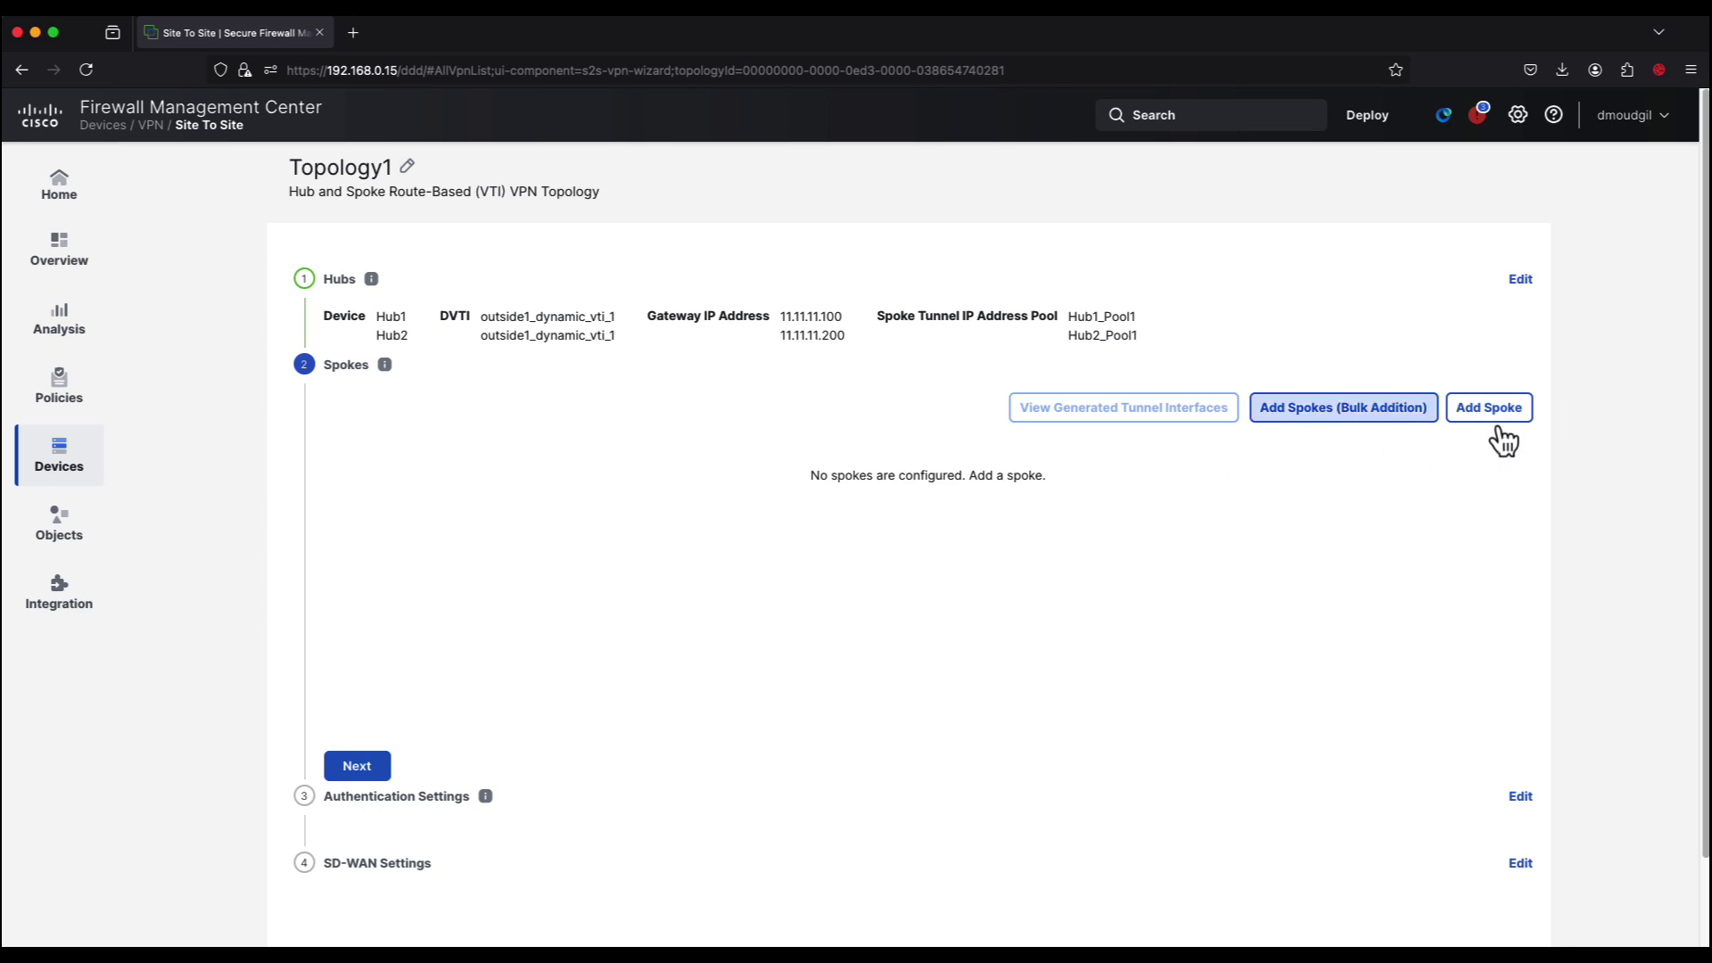
click(1371, 415)
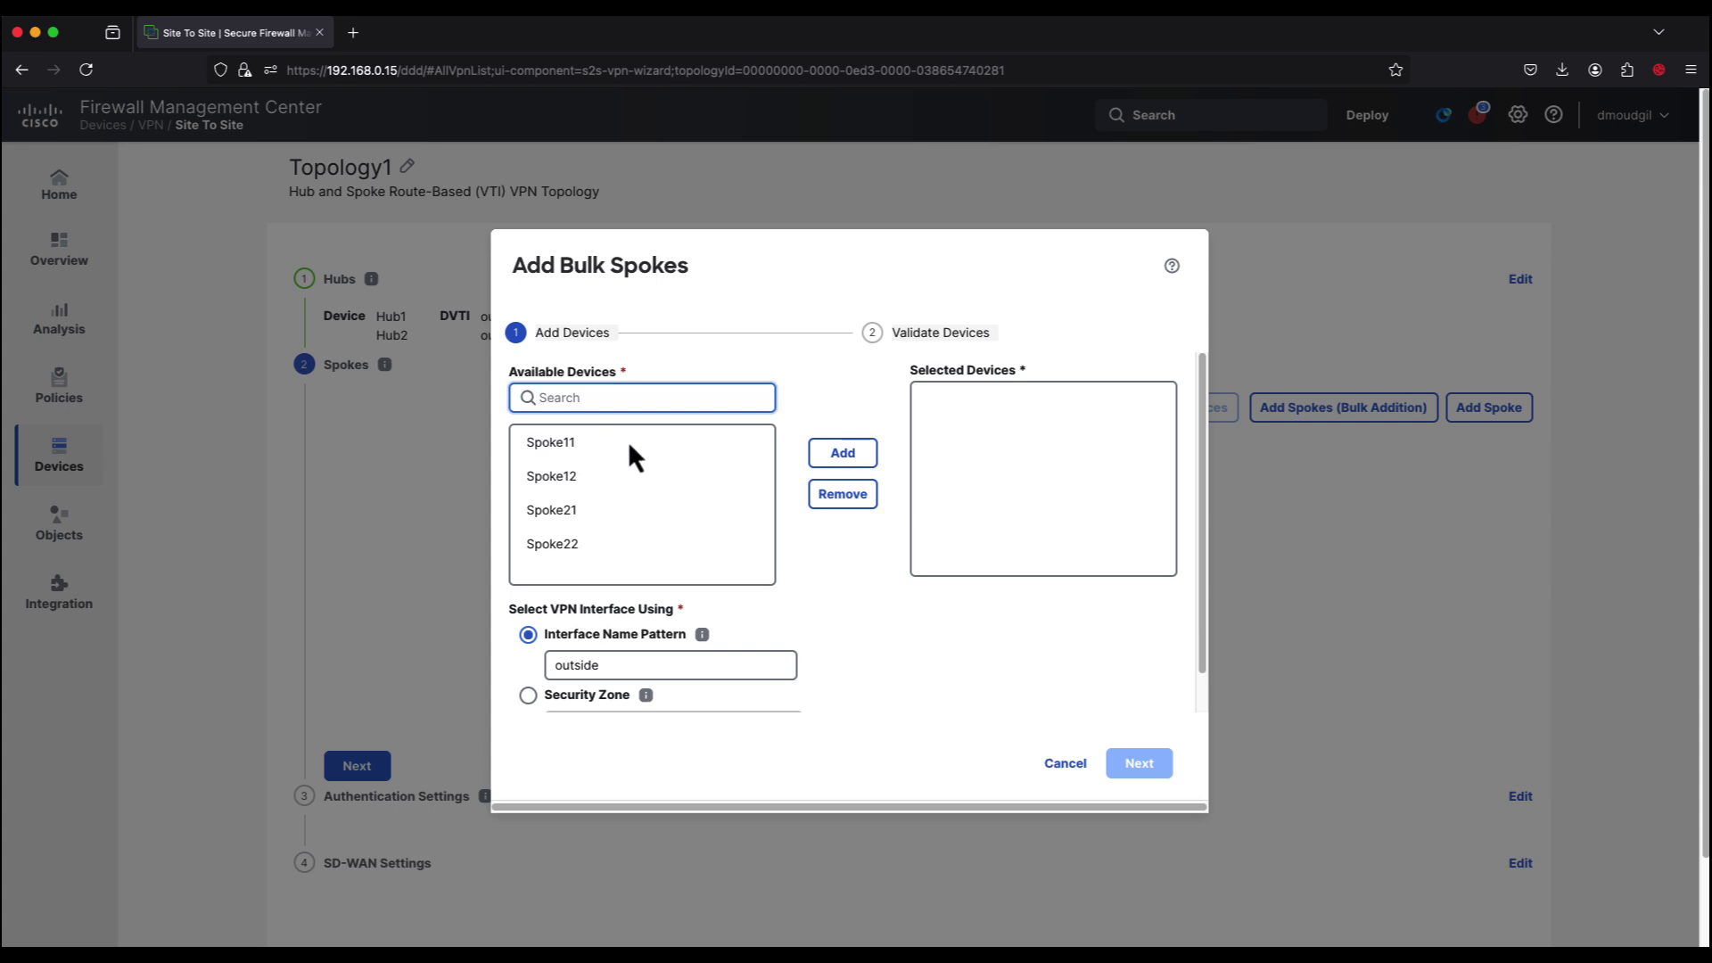
drag(624, 454, 601, 557)
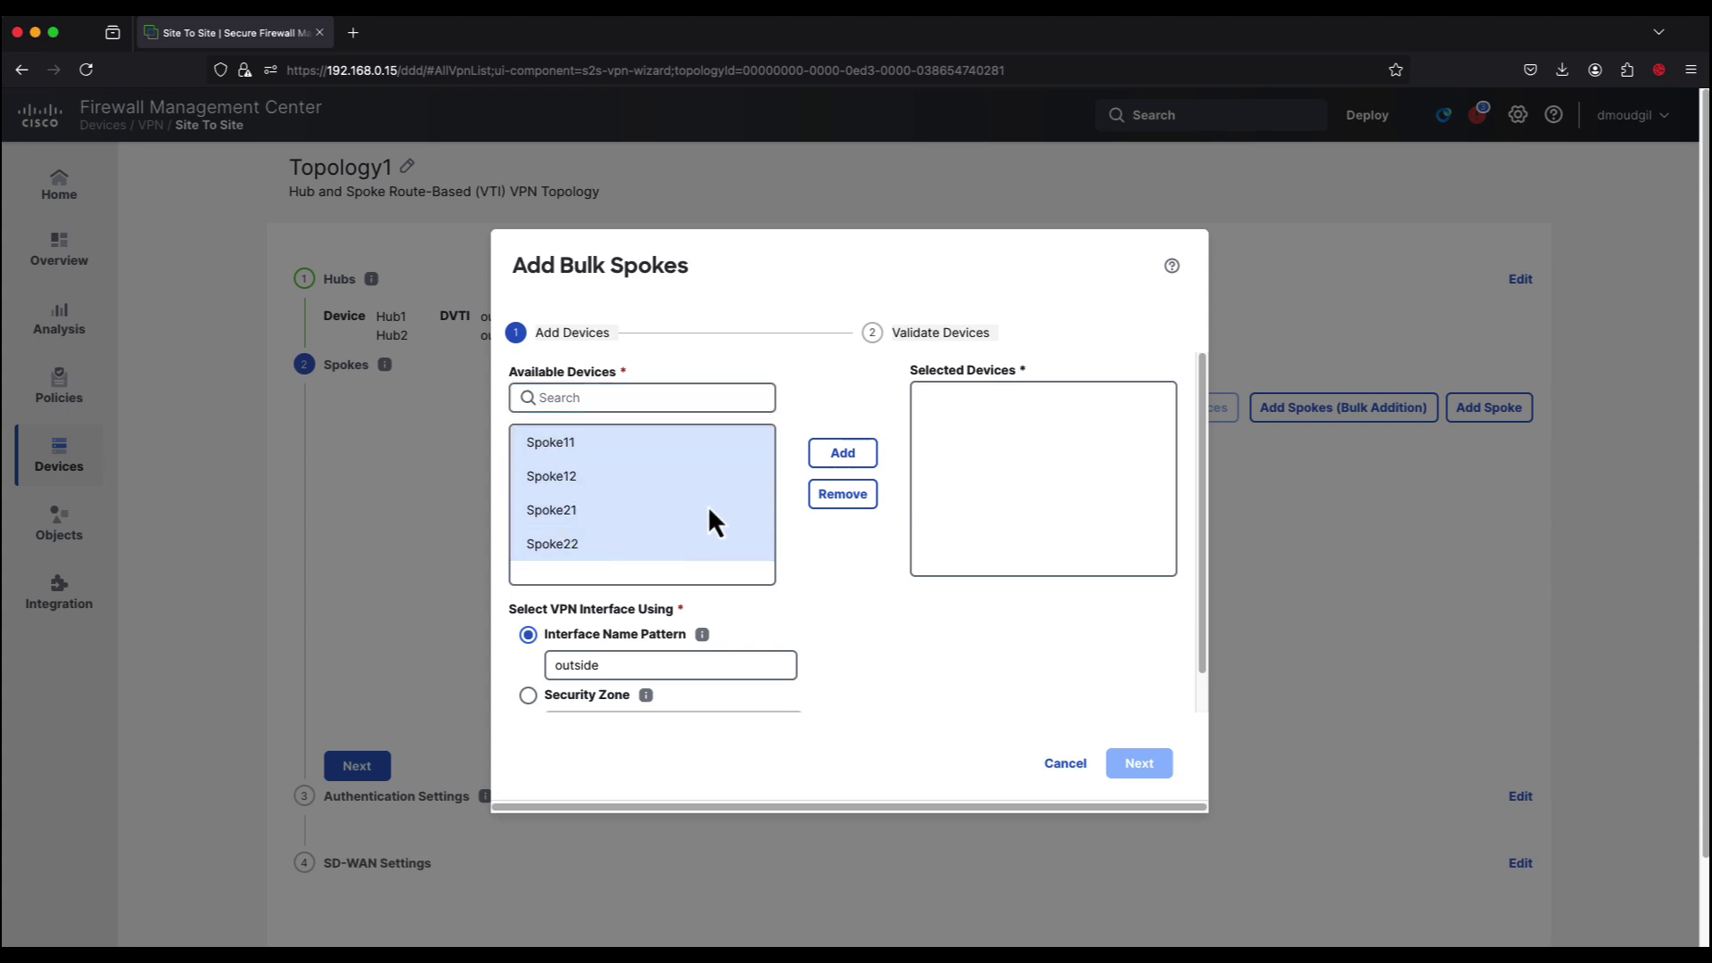
click(859, 455)
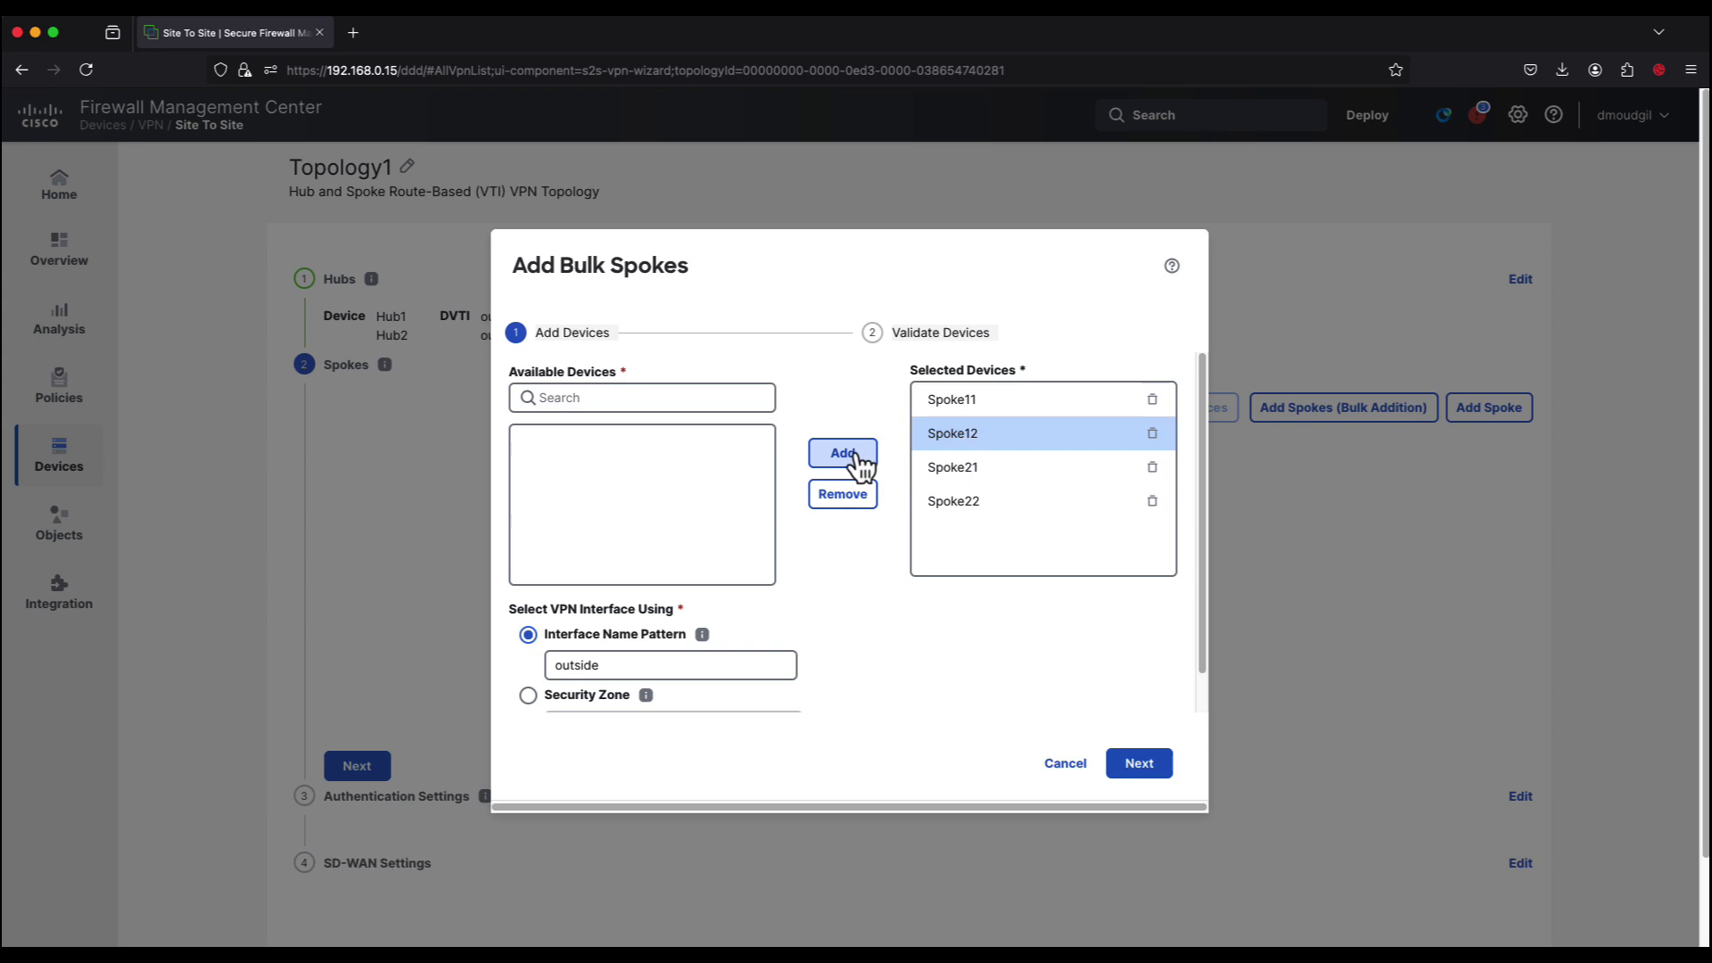
scroll(654, 616, down, 1)
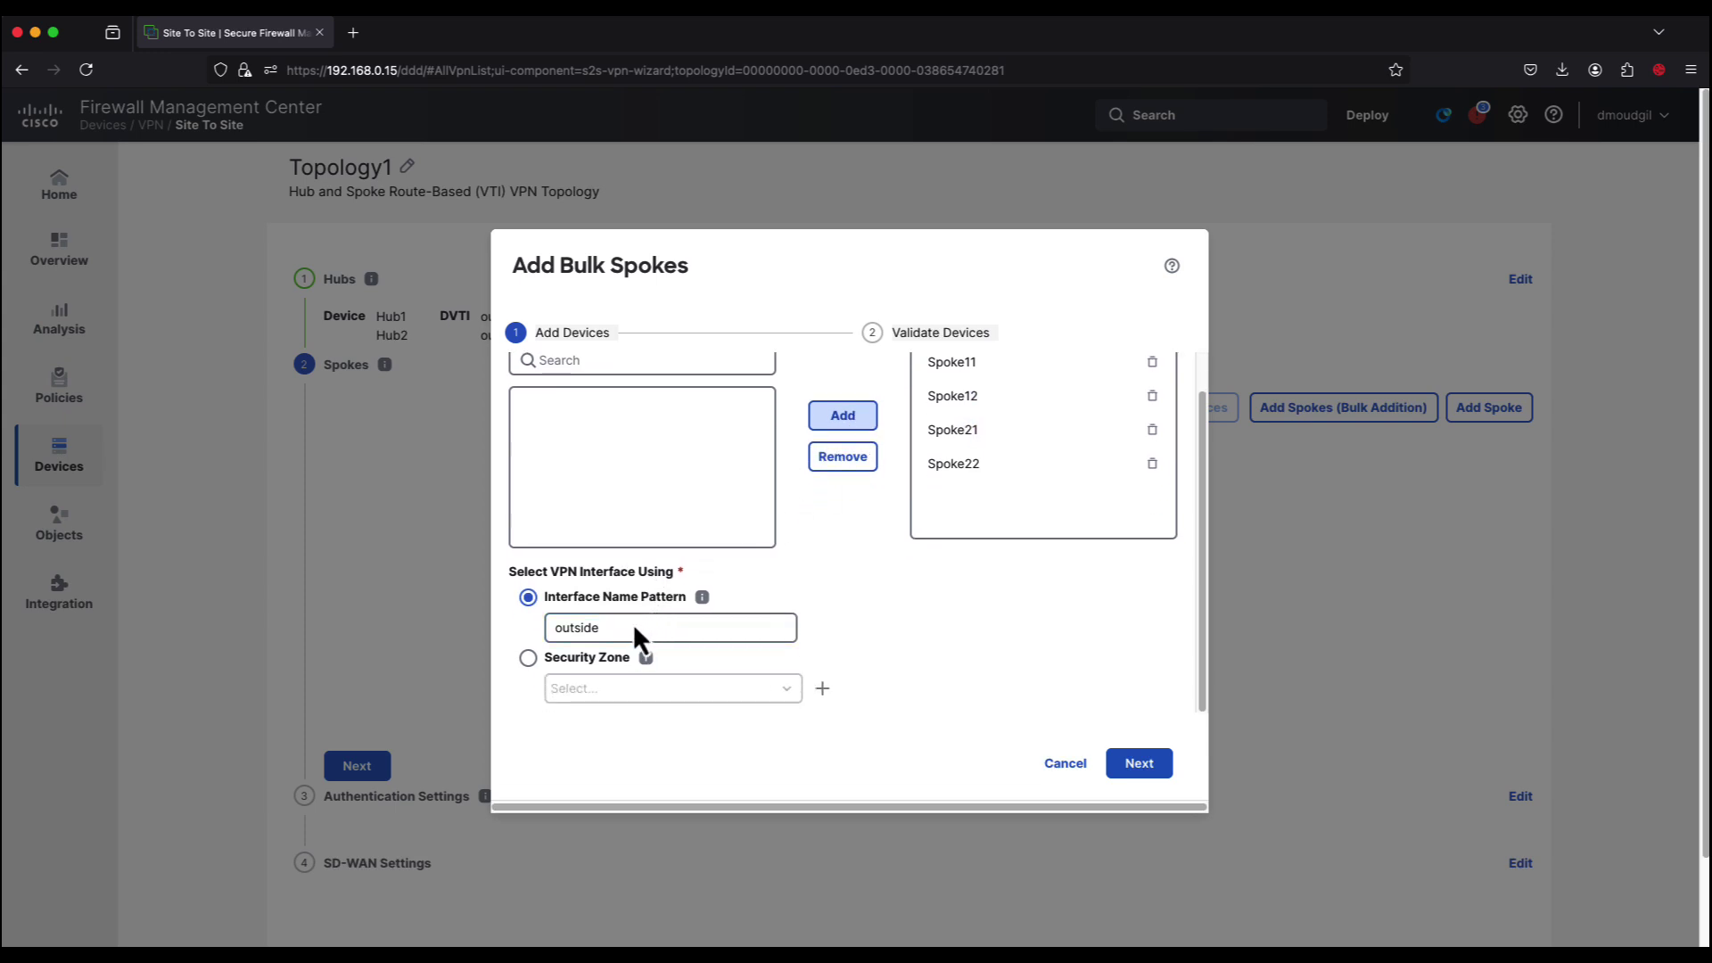
Step: Set the interface name pattern to outside1, validate the spokes and add them
click(624, 627)
text(1)
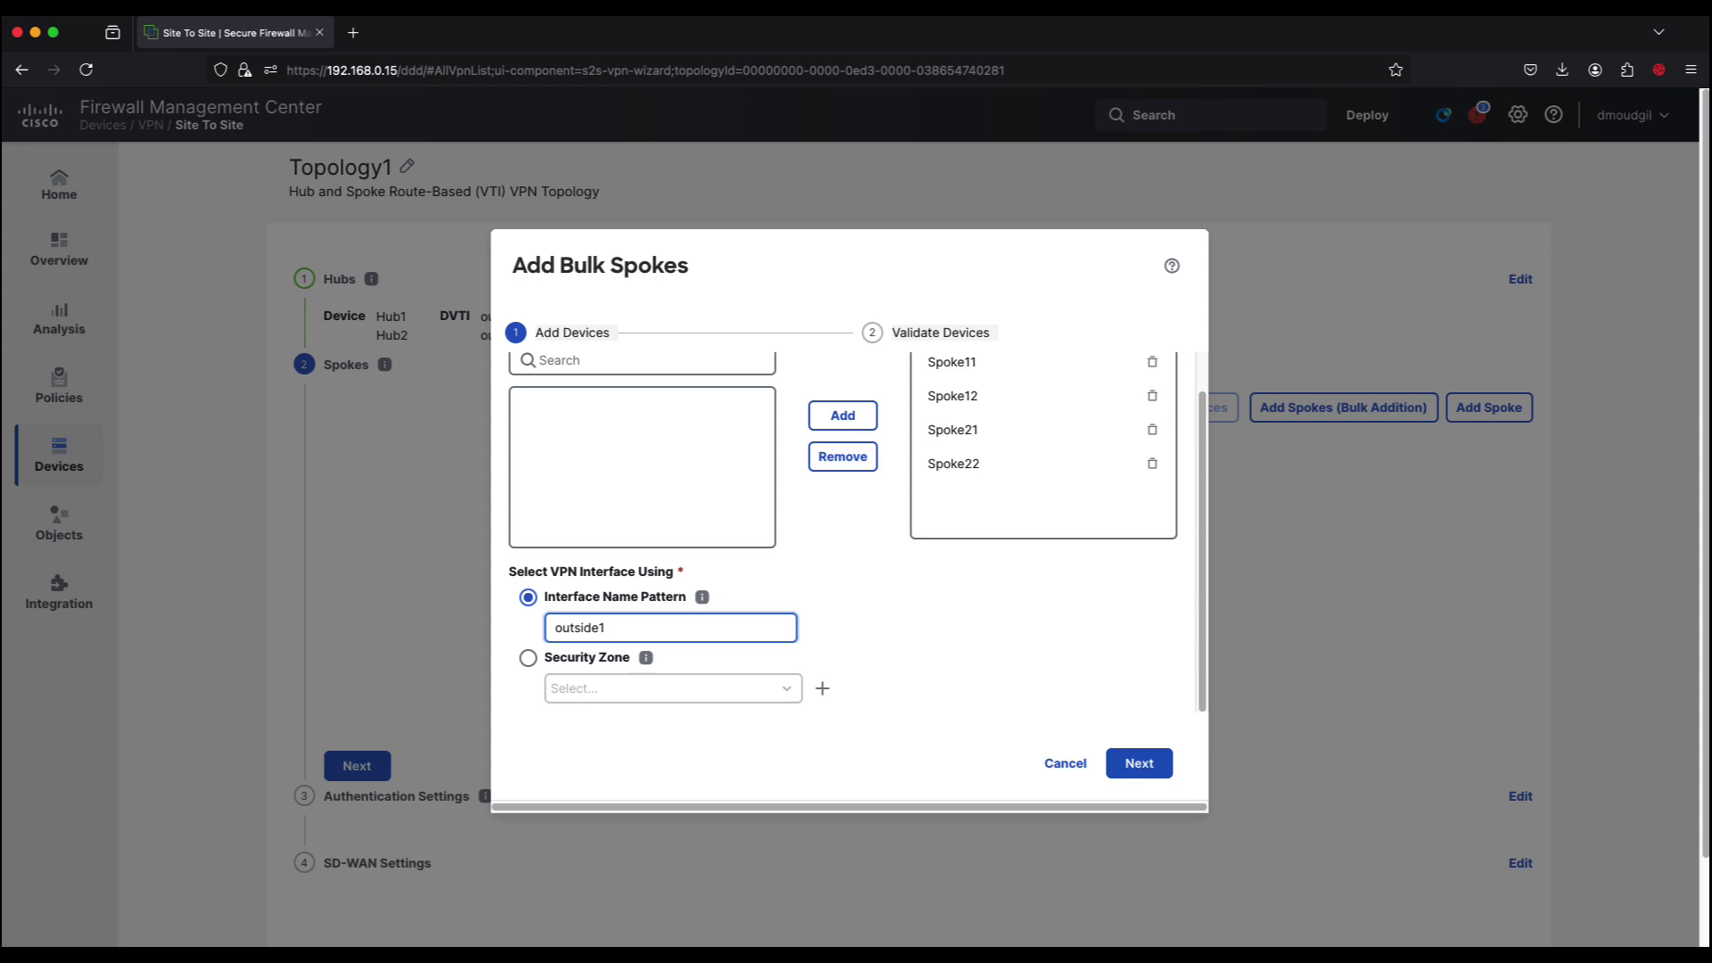
click(889, 626)
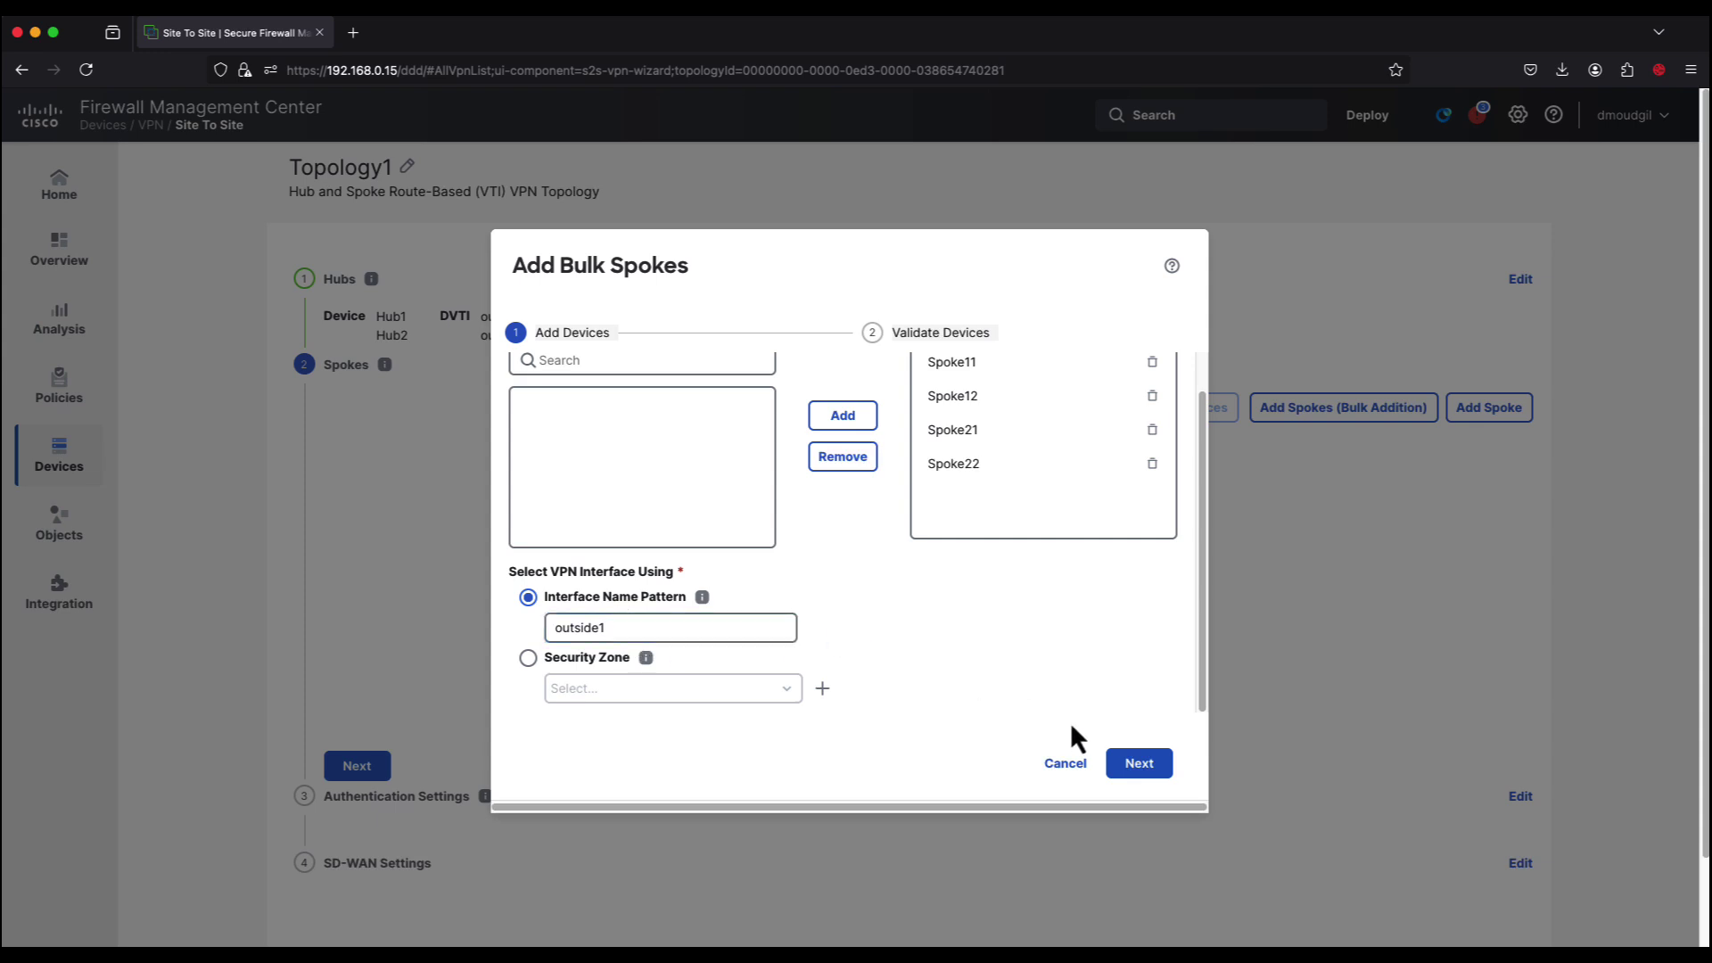
click(1147, 766)
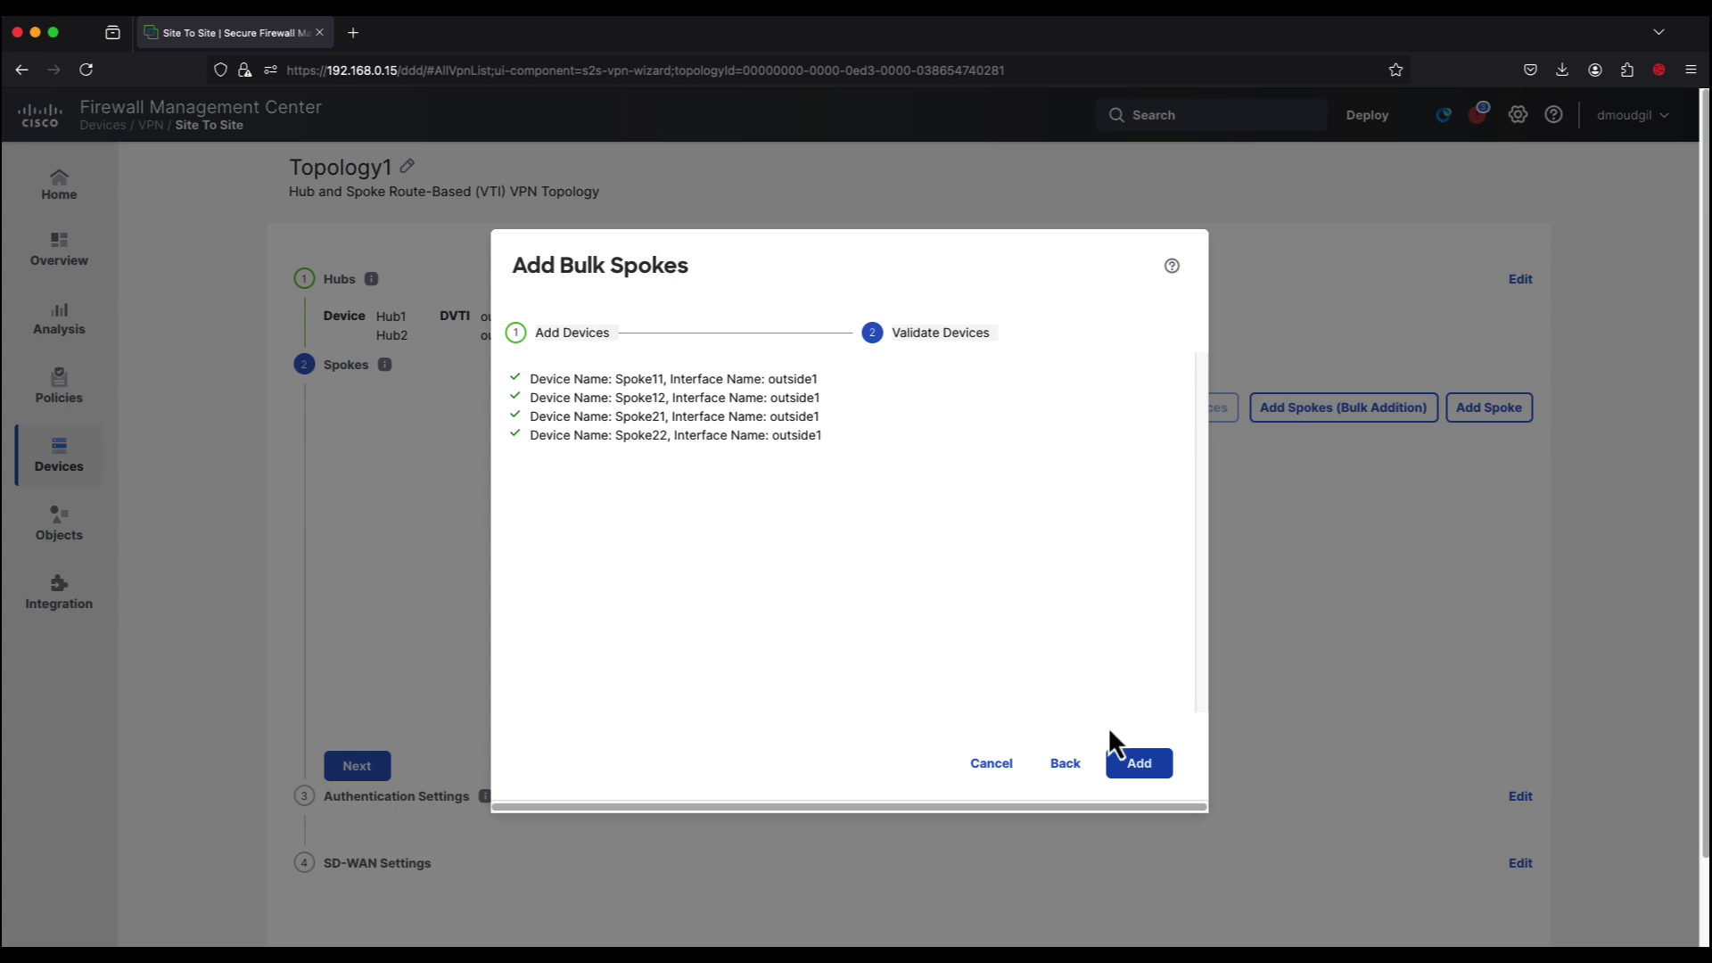
click(1145, 767)
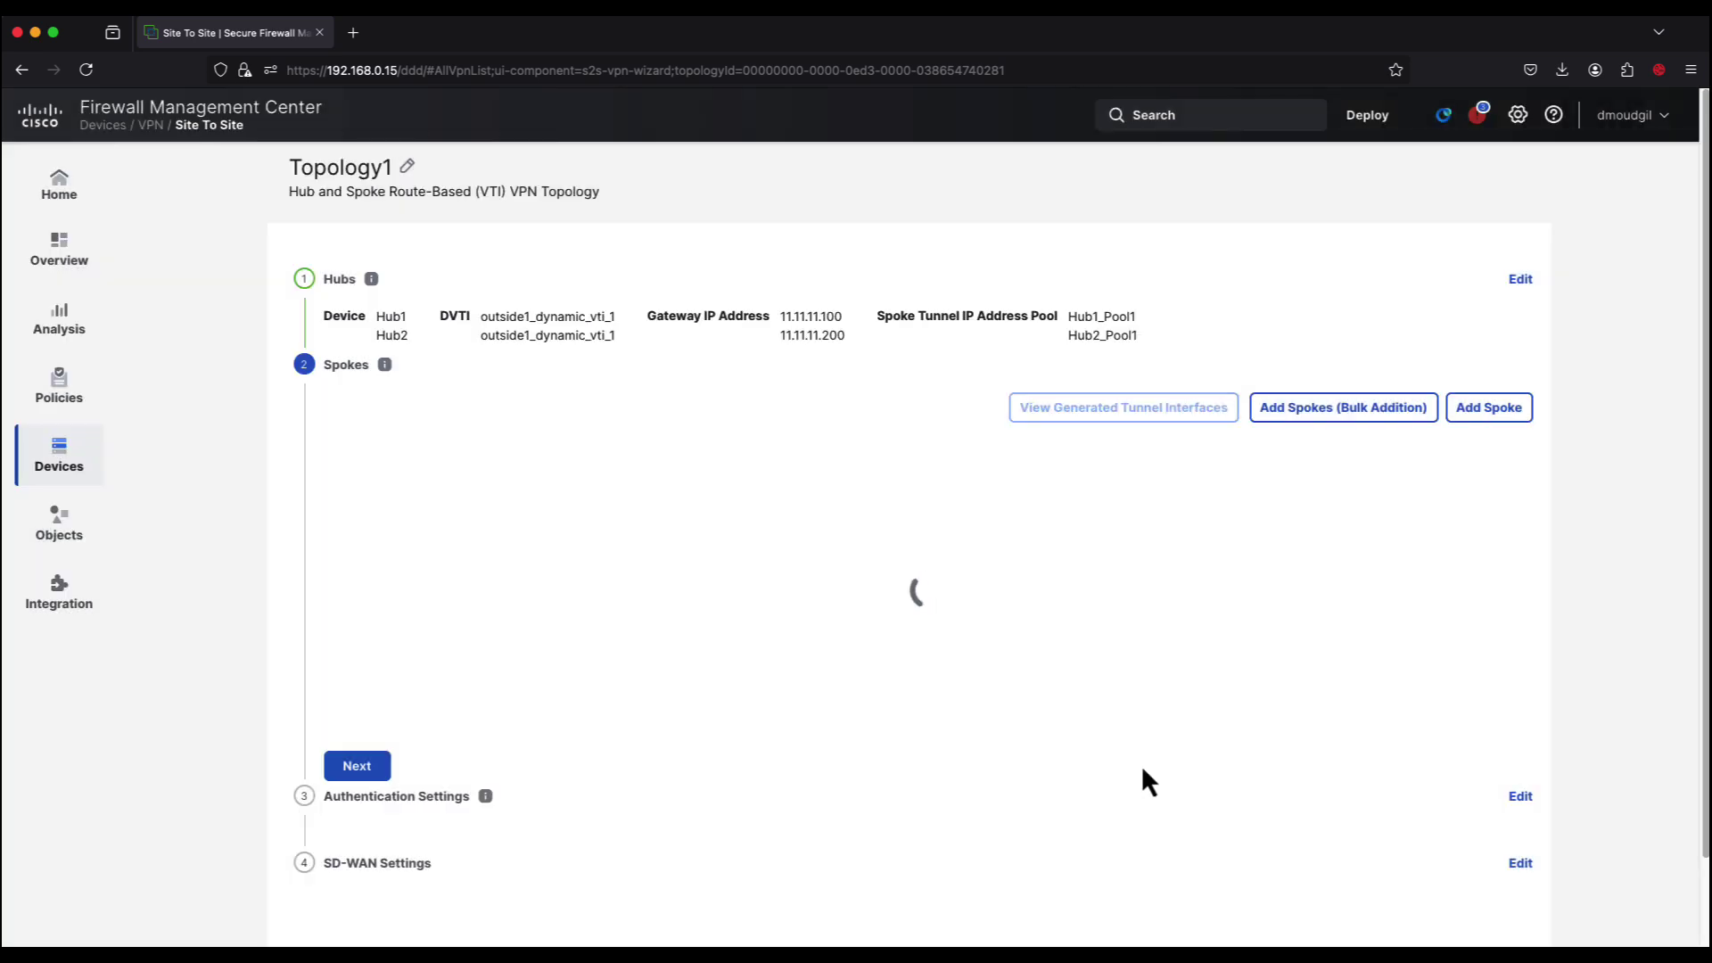
Step: Review the four spokes and proceed to Authentication Settings
scroll(1145, 781, down, 2)
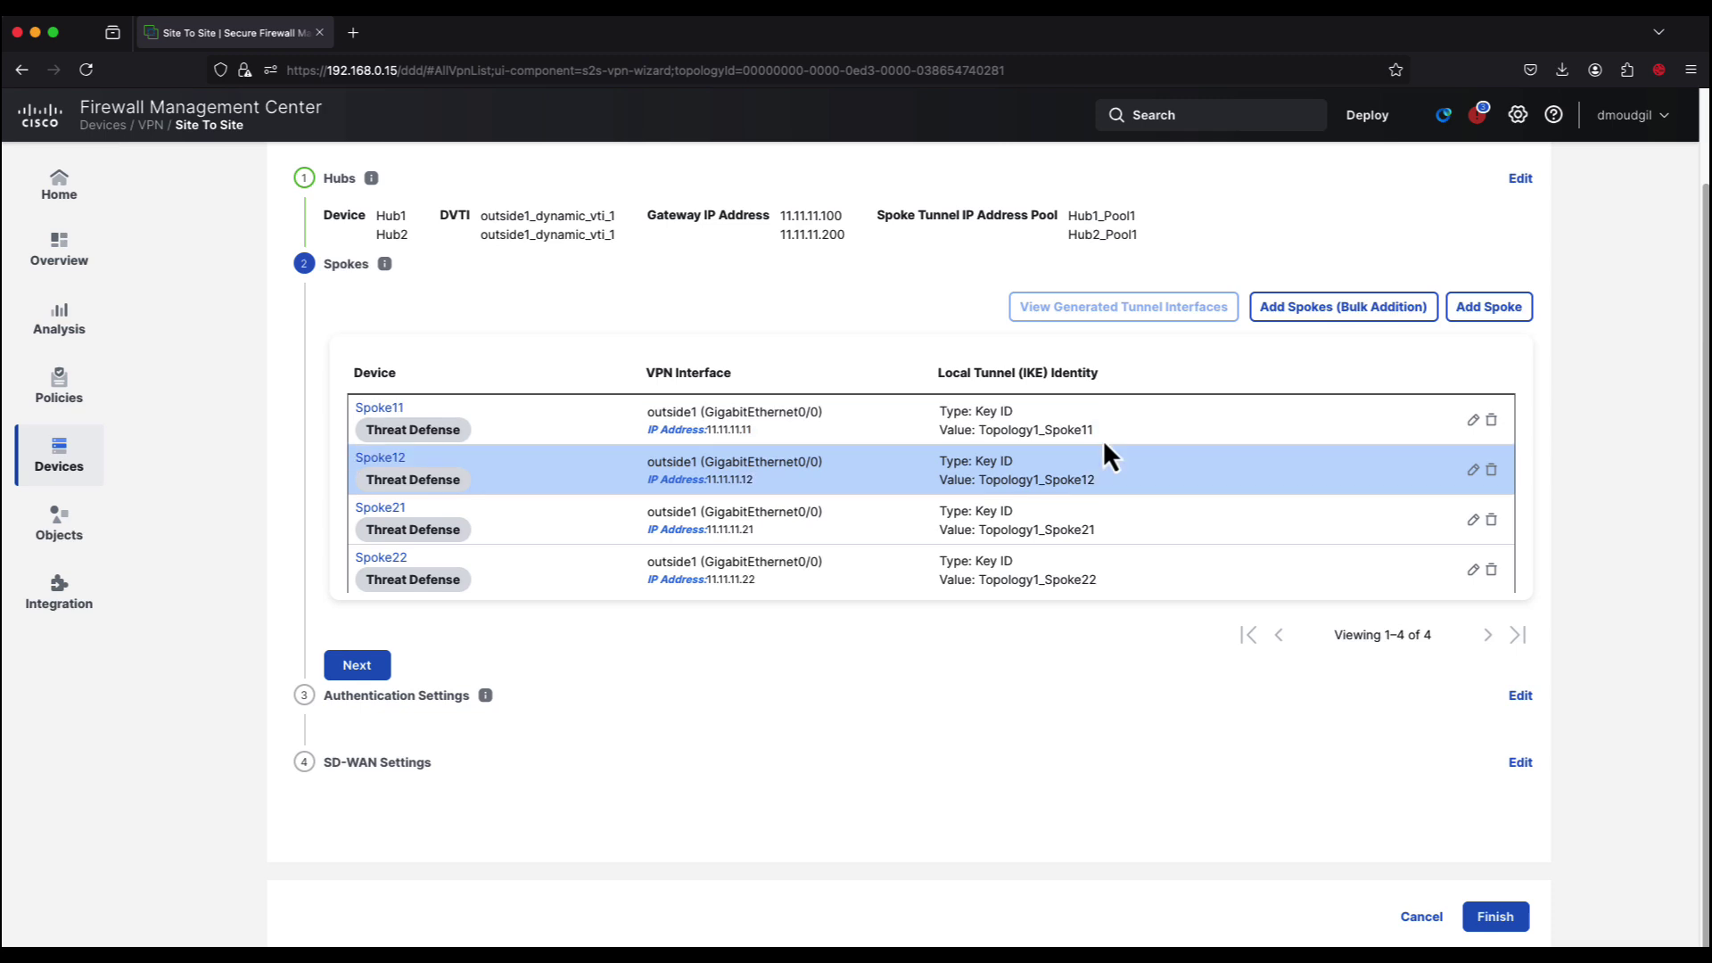
click(366, 665)
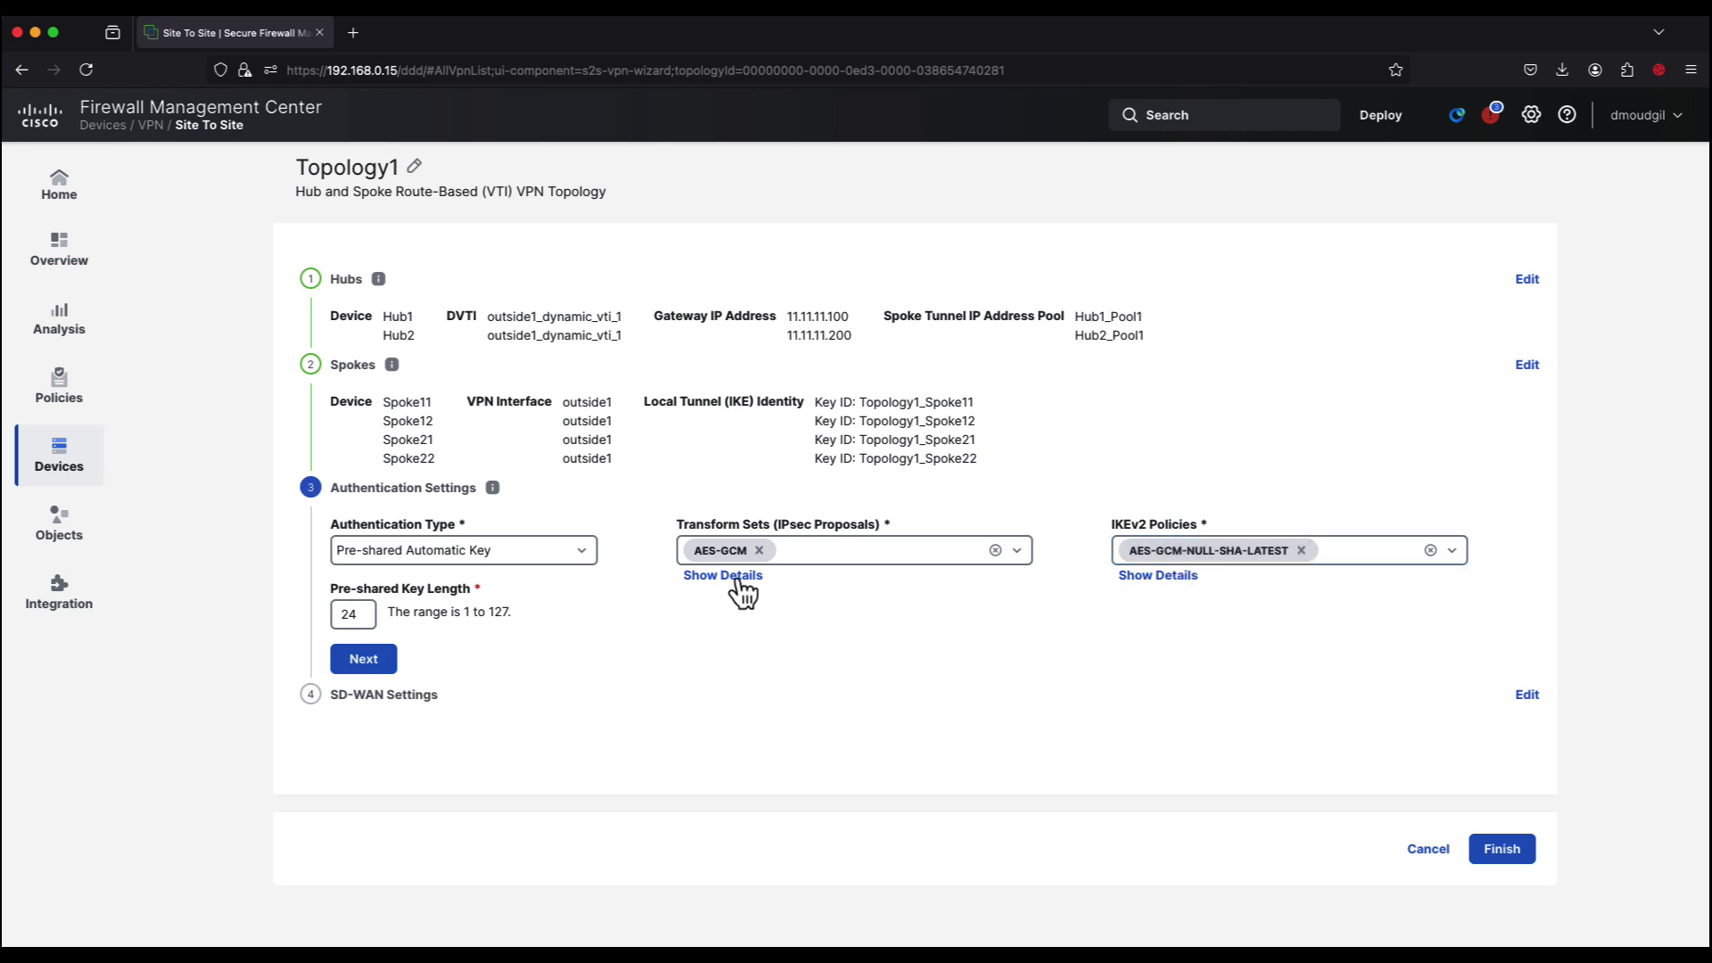
Step: Switch authentication to Pre-shared Manual Key, enter and confirm the key, and continue
click(580, 553)
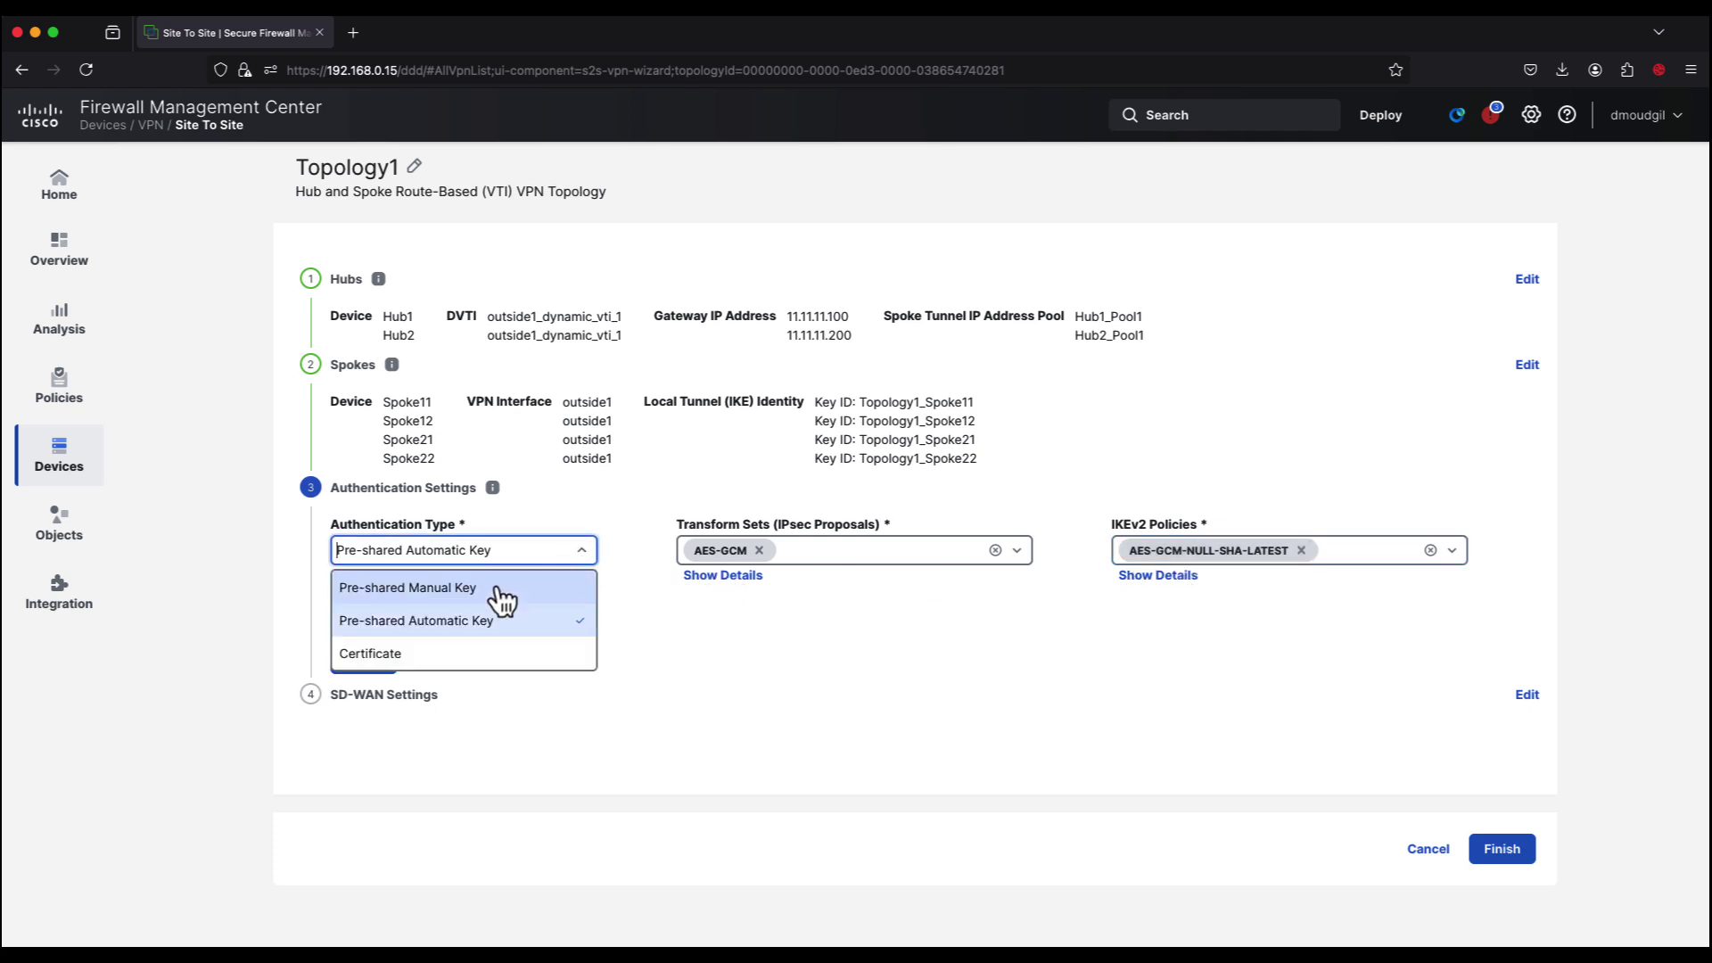
click(497, 585)
text(cisco123)
key(Tab)
text(cisco1)
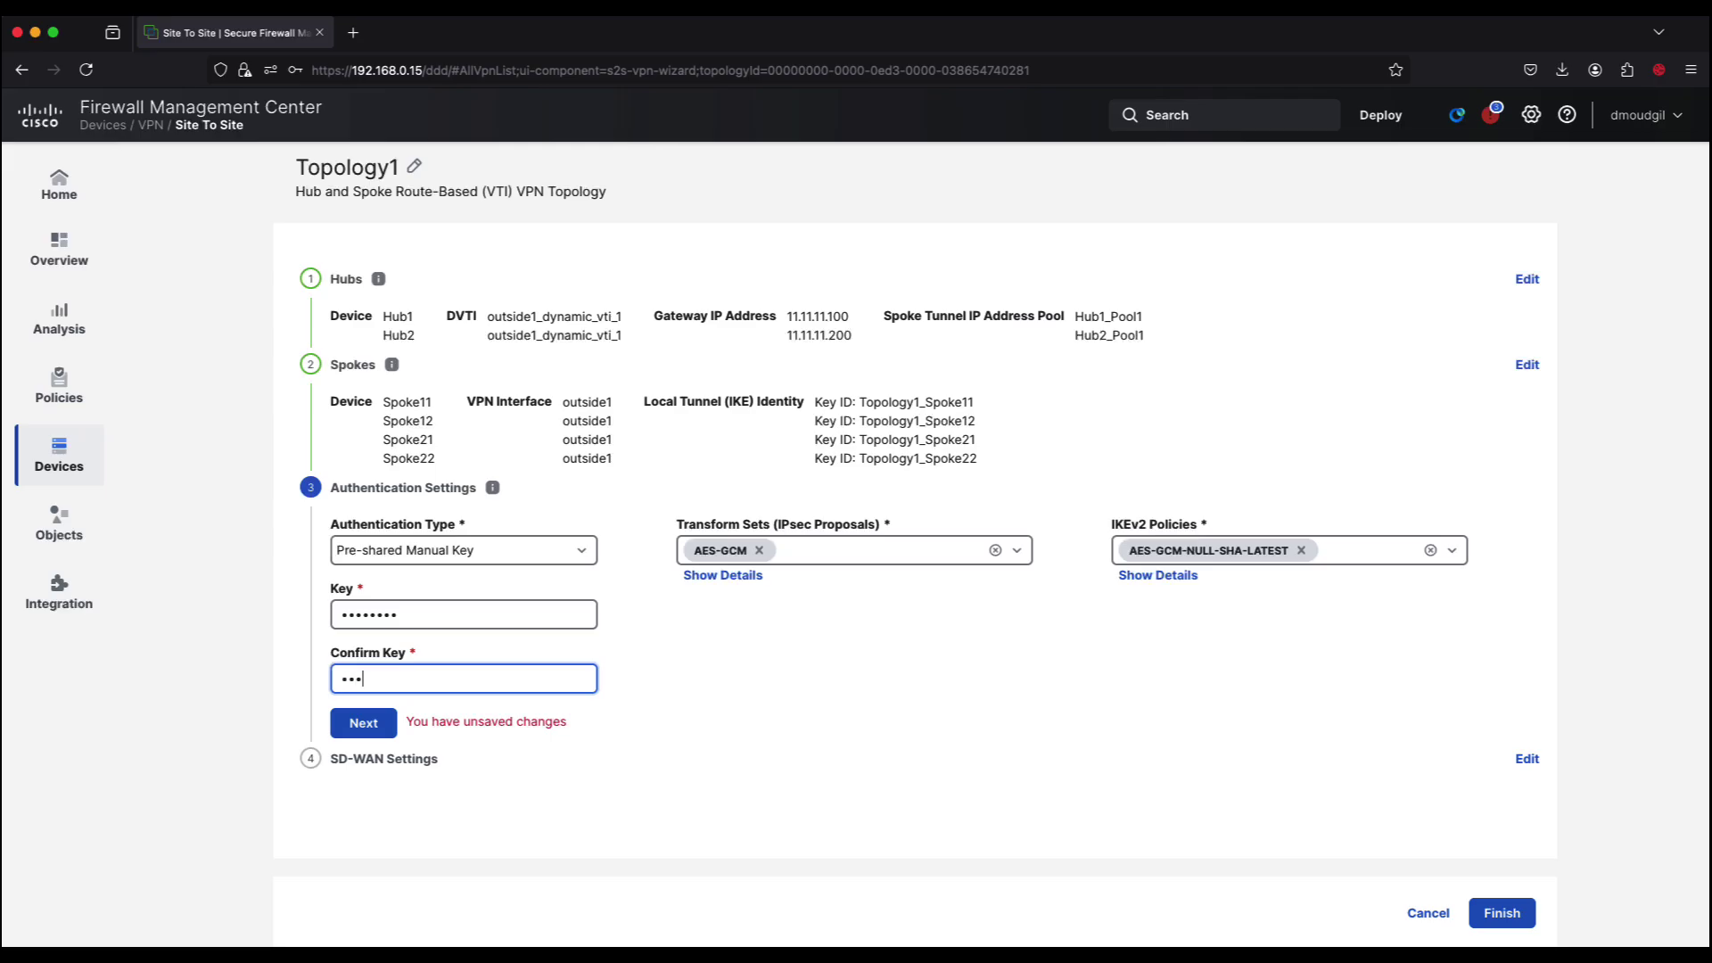
text(23)
click(381, 734)
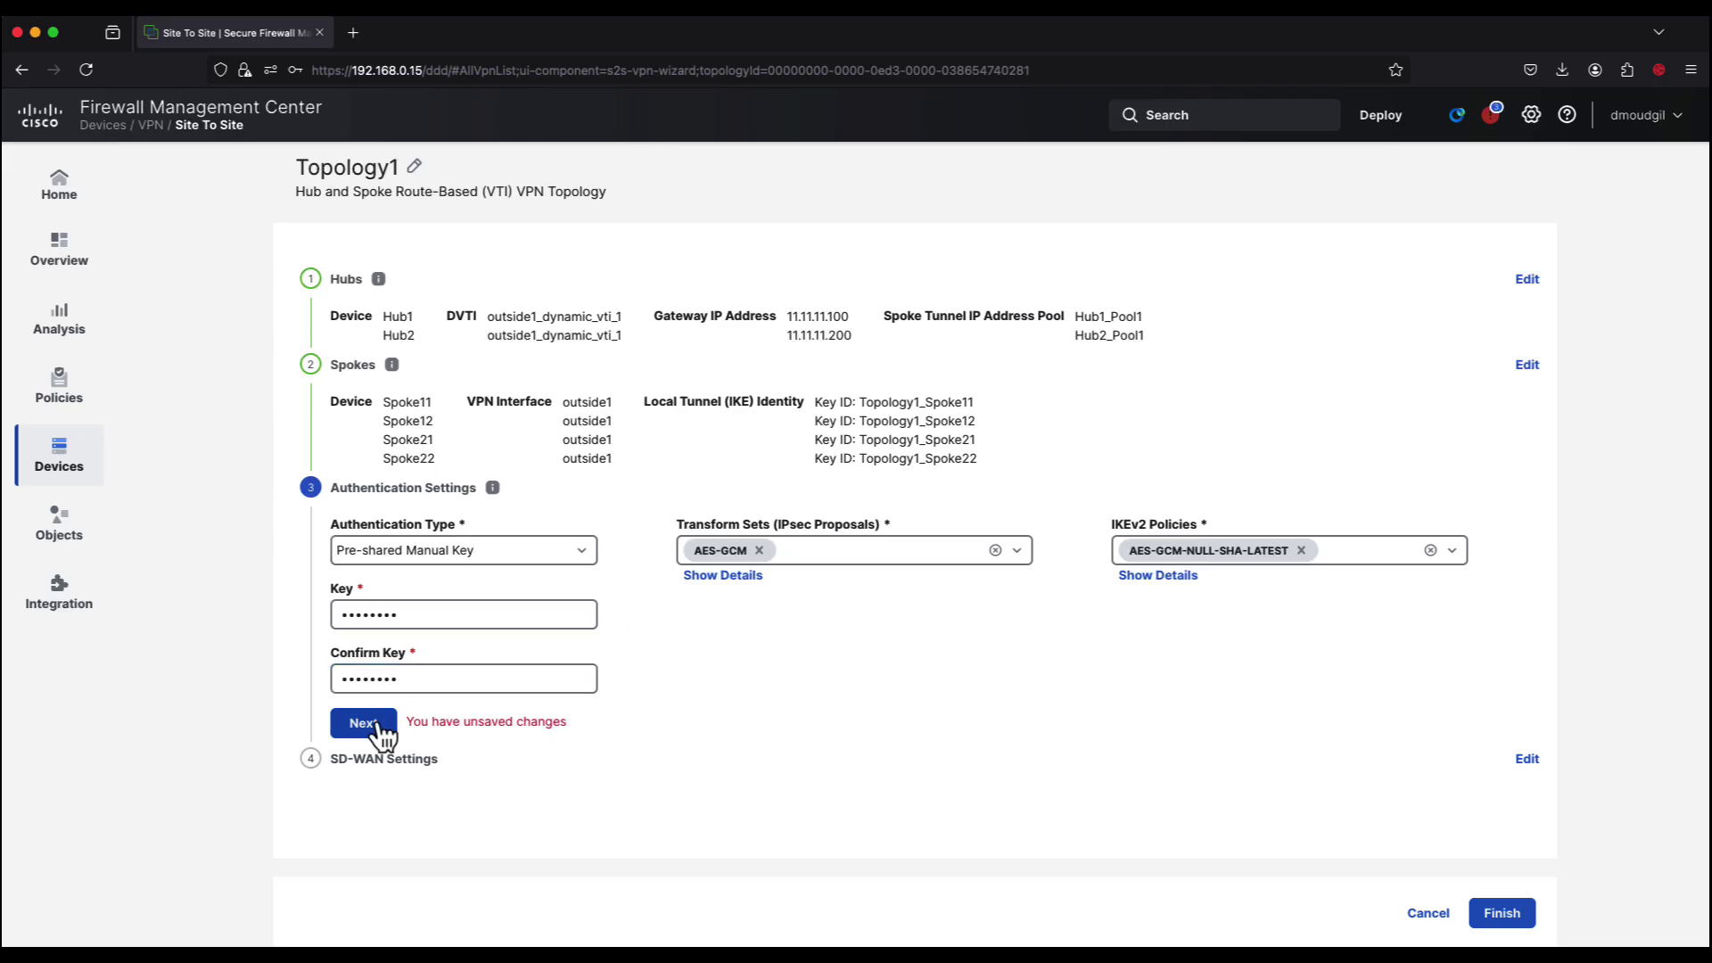
click(590, 645)
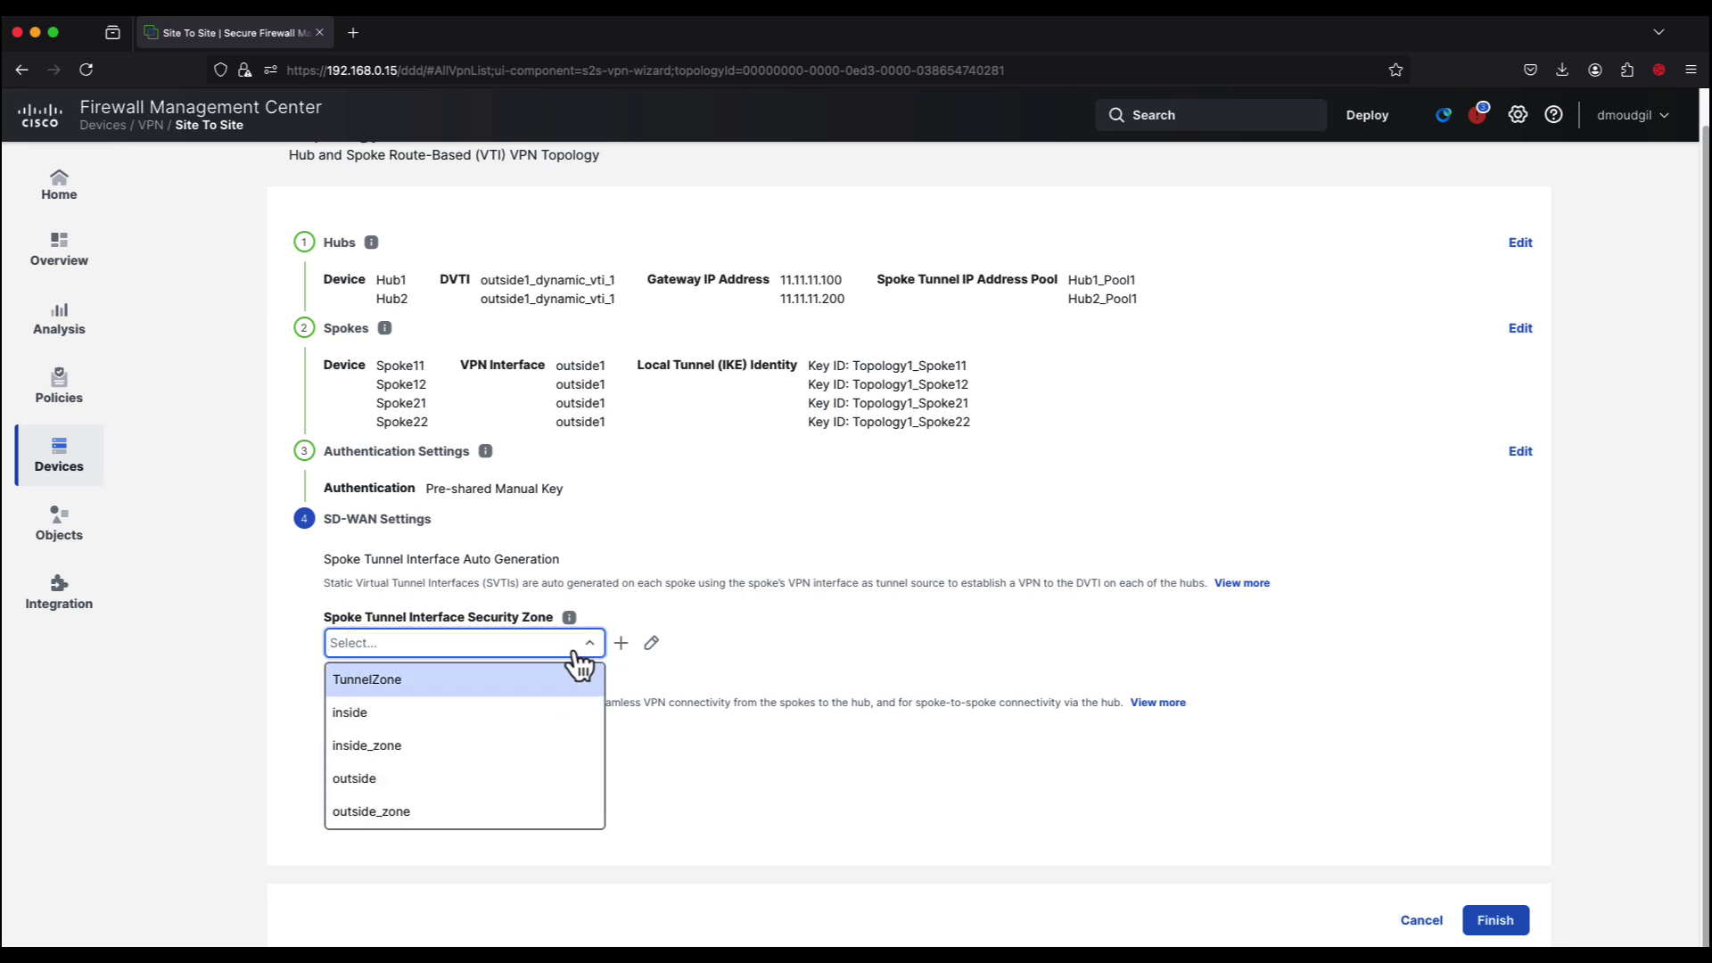
Step: Place spoke tunnels in TunnelZone and enable BGP with community tag 1000, redistributing connected interfaces
click(505, 689)
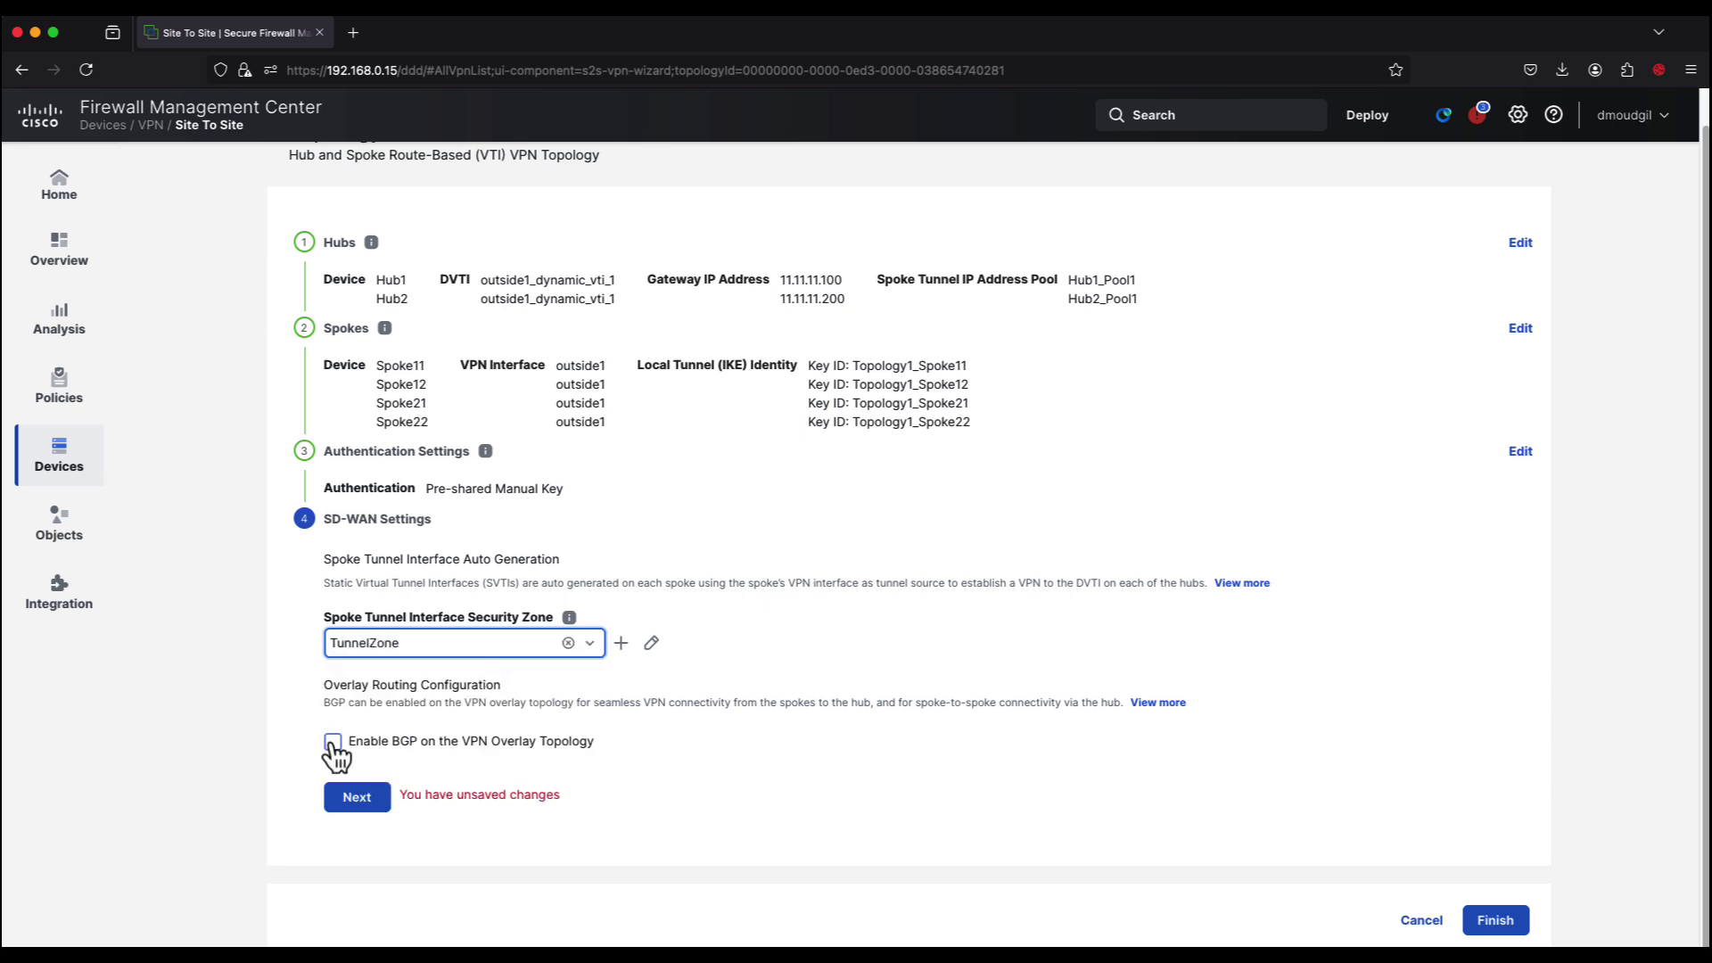
click(333, 743)
scroll(336, 746, down, 3)
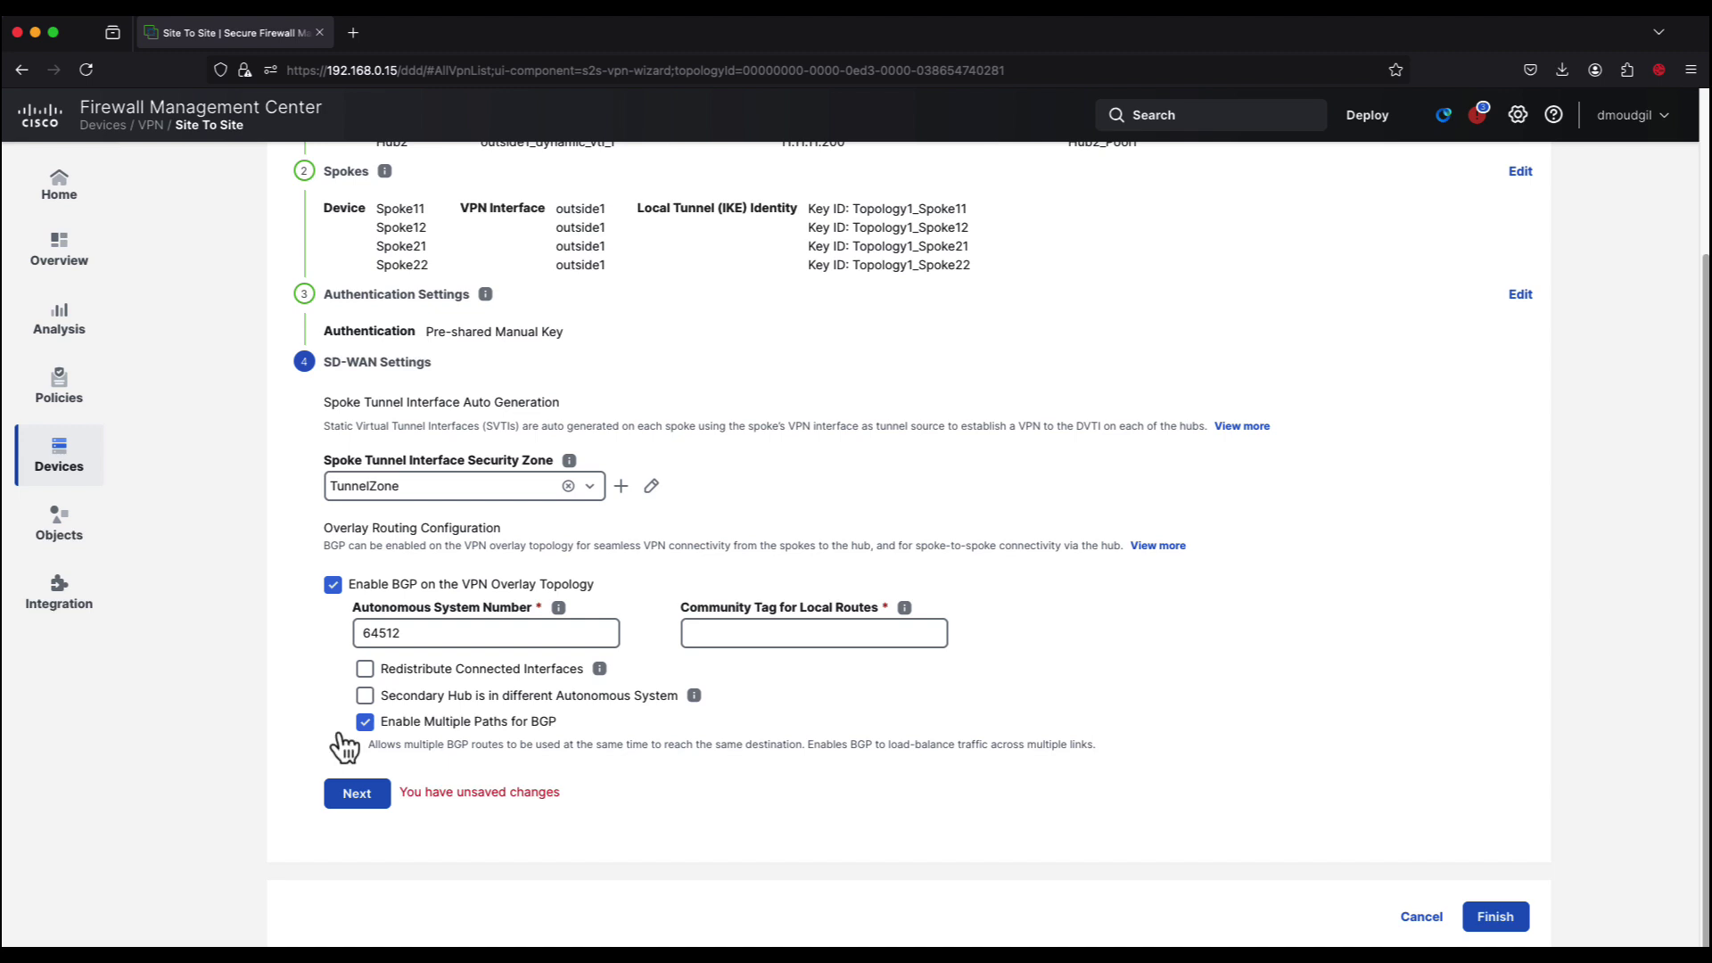
click(723, 637)
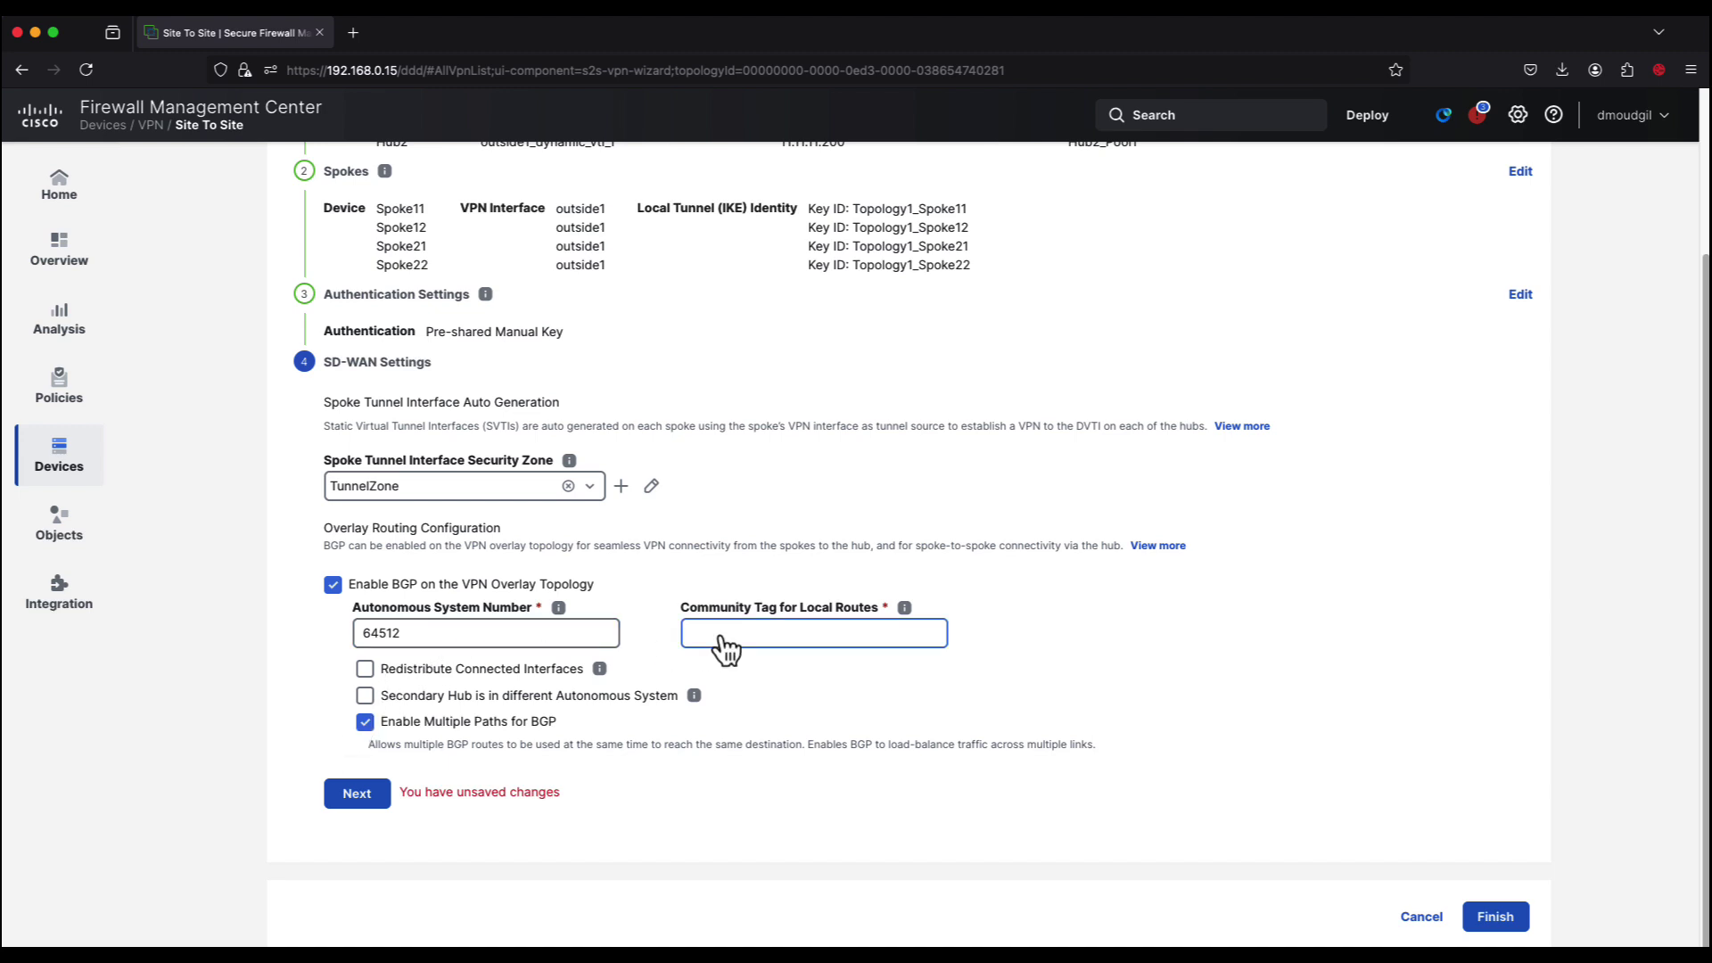
click(719, 633)
text(1000)
click(365, 669)
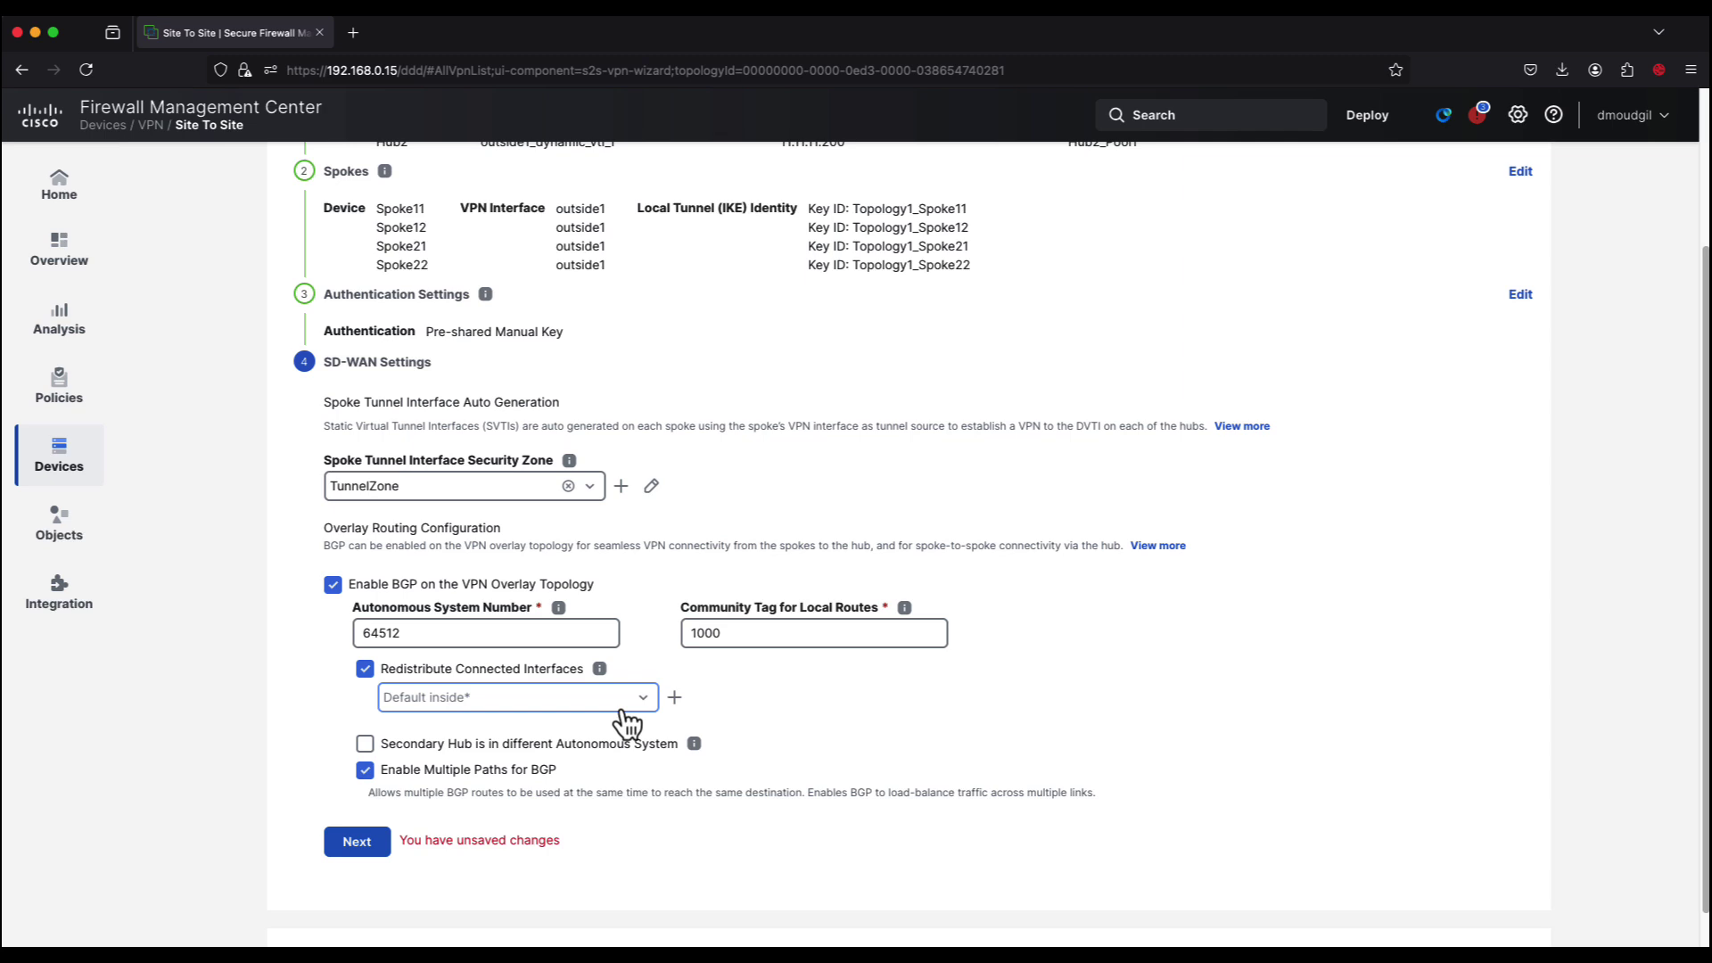
scroll(625, 714, down, 1)
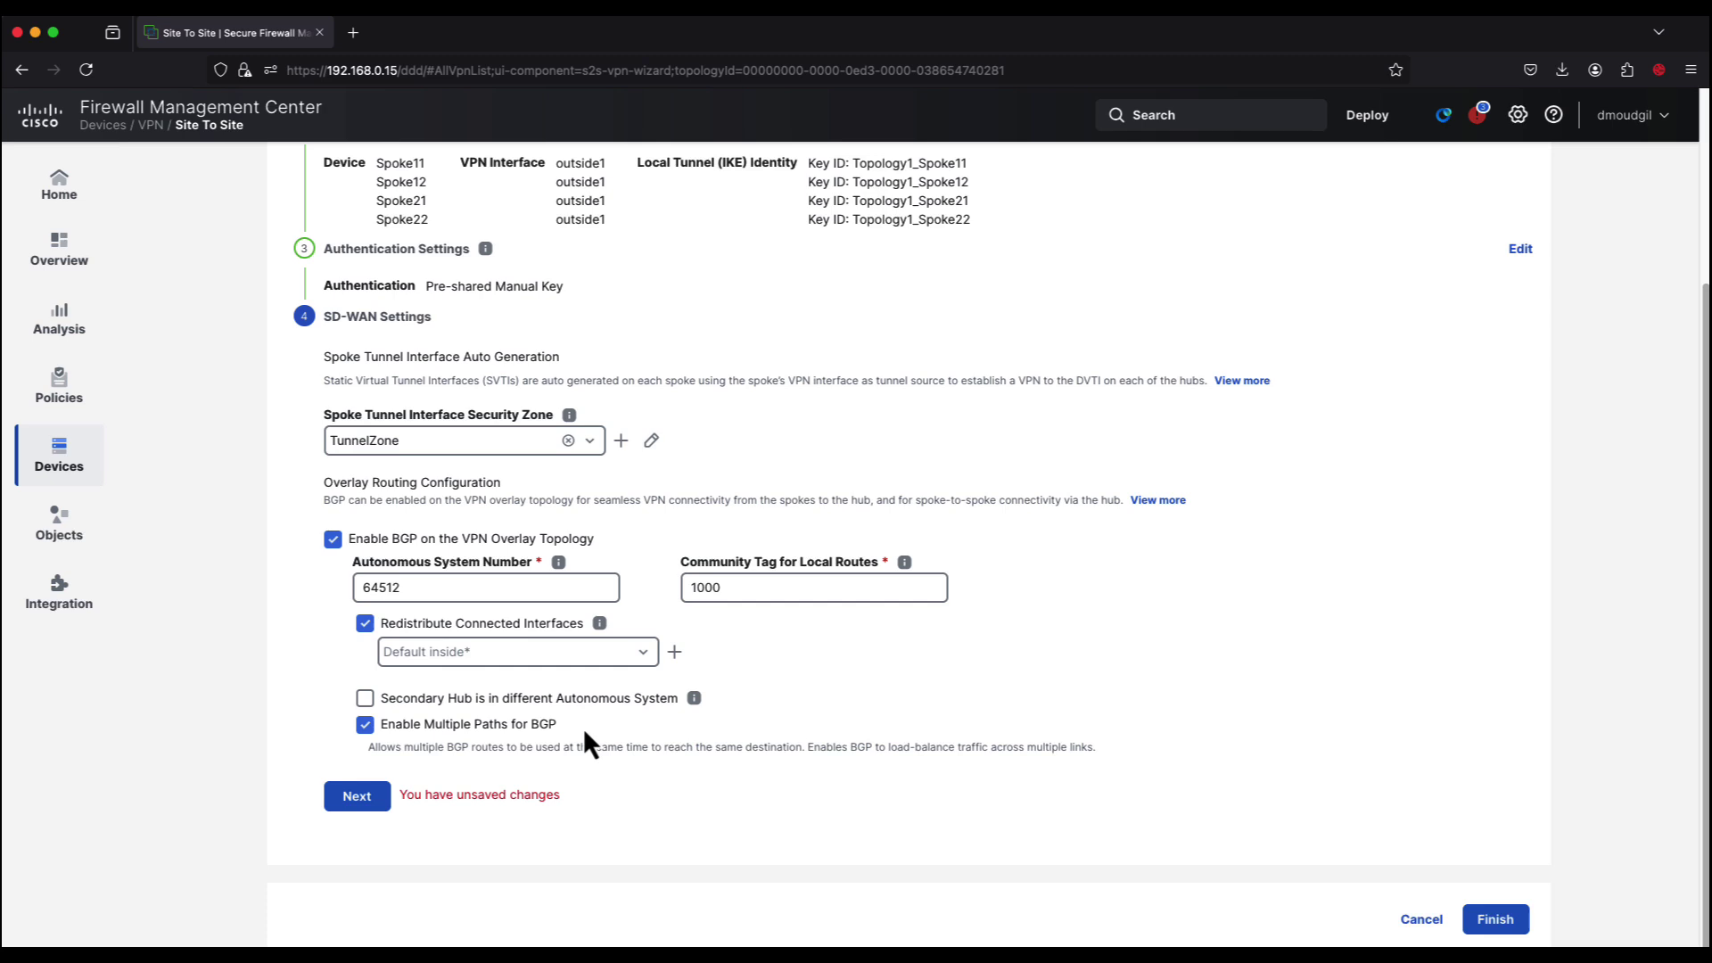
click(368, 808)
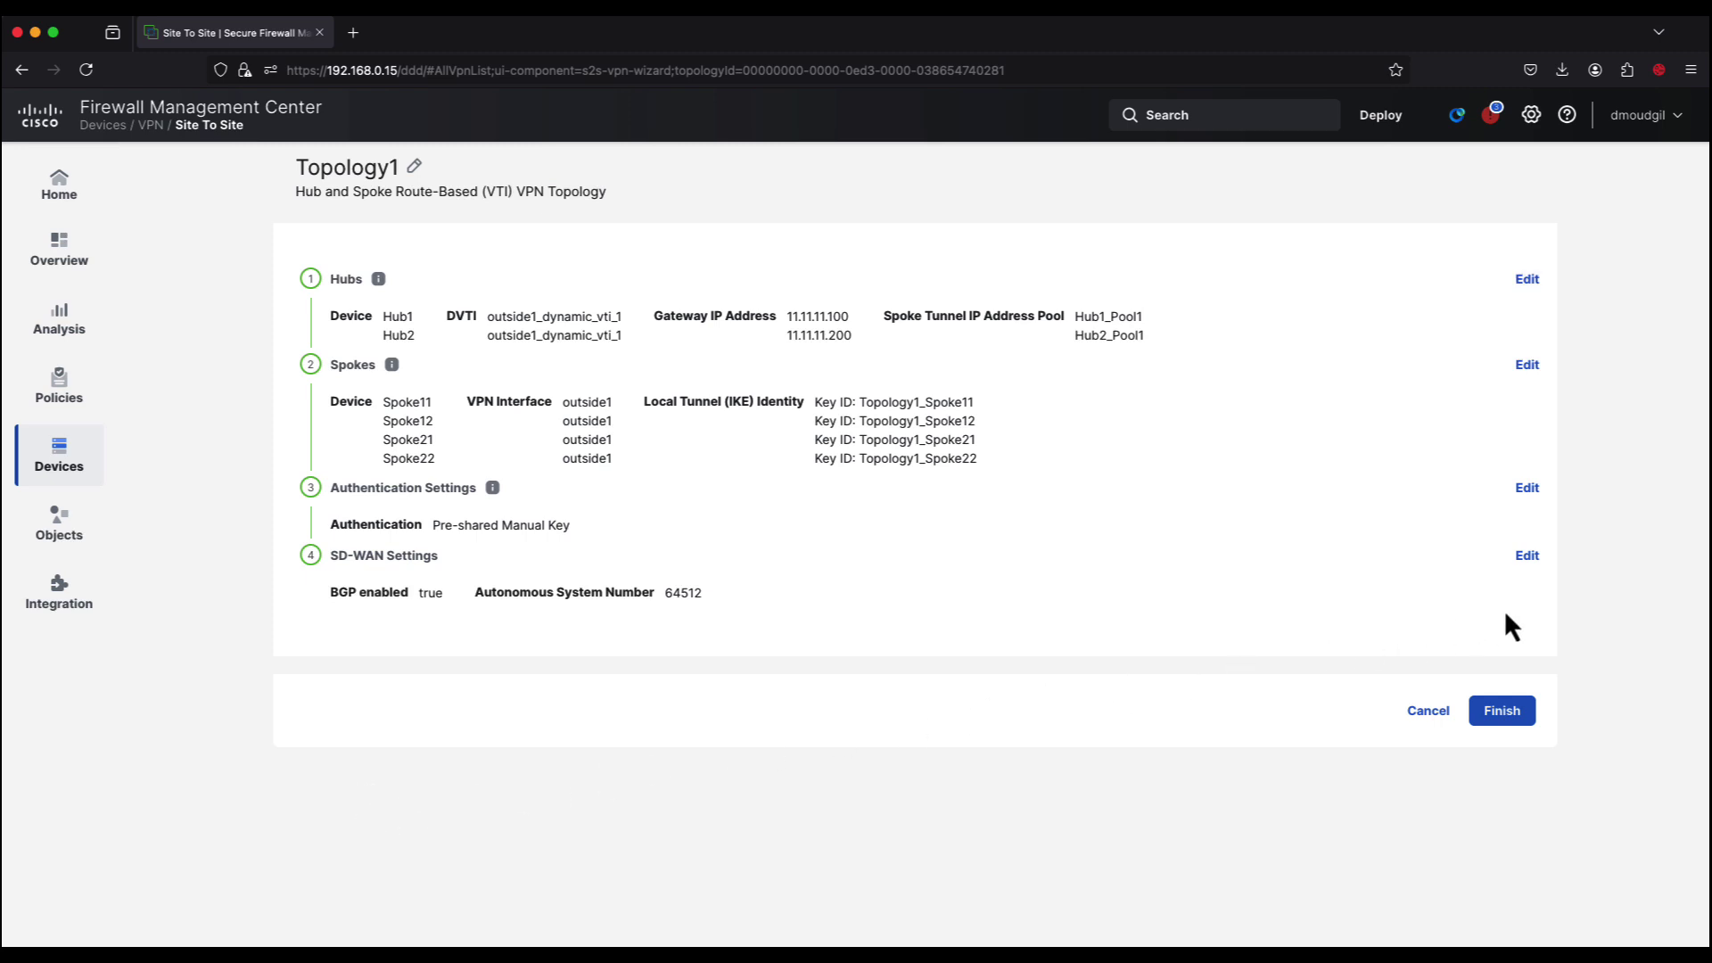
Step: Finish Topology1, then create a new SD-WAN hub-and-spoke topology named 'Topology2'
click(1513, 710)
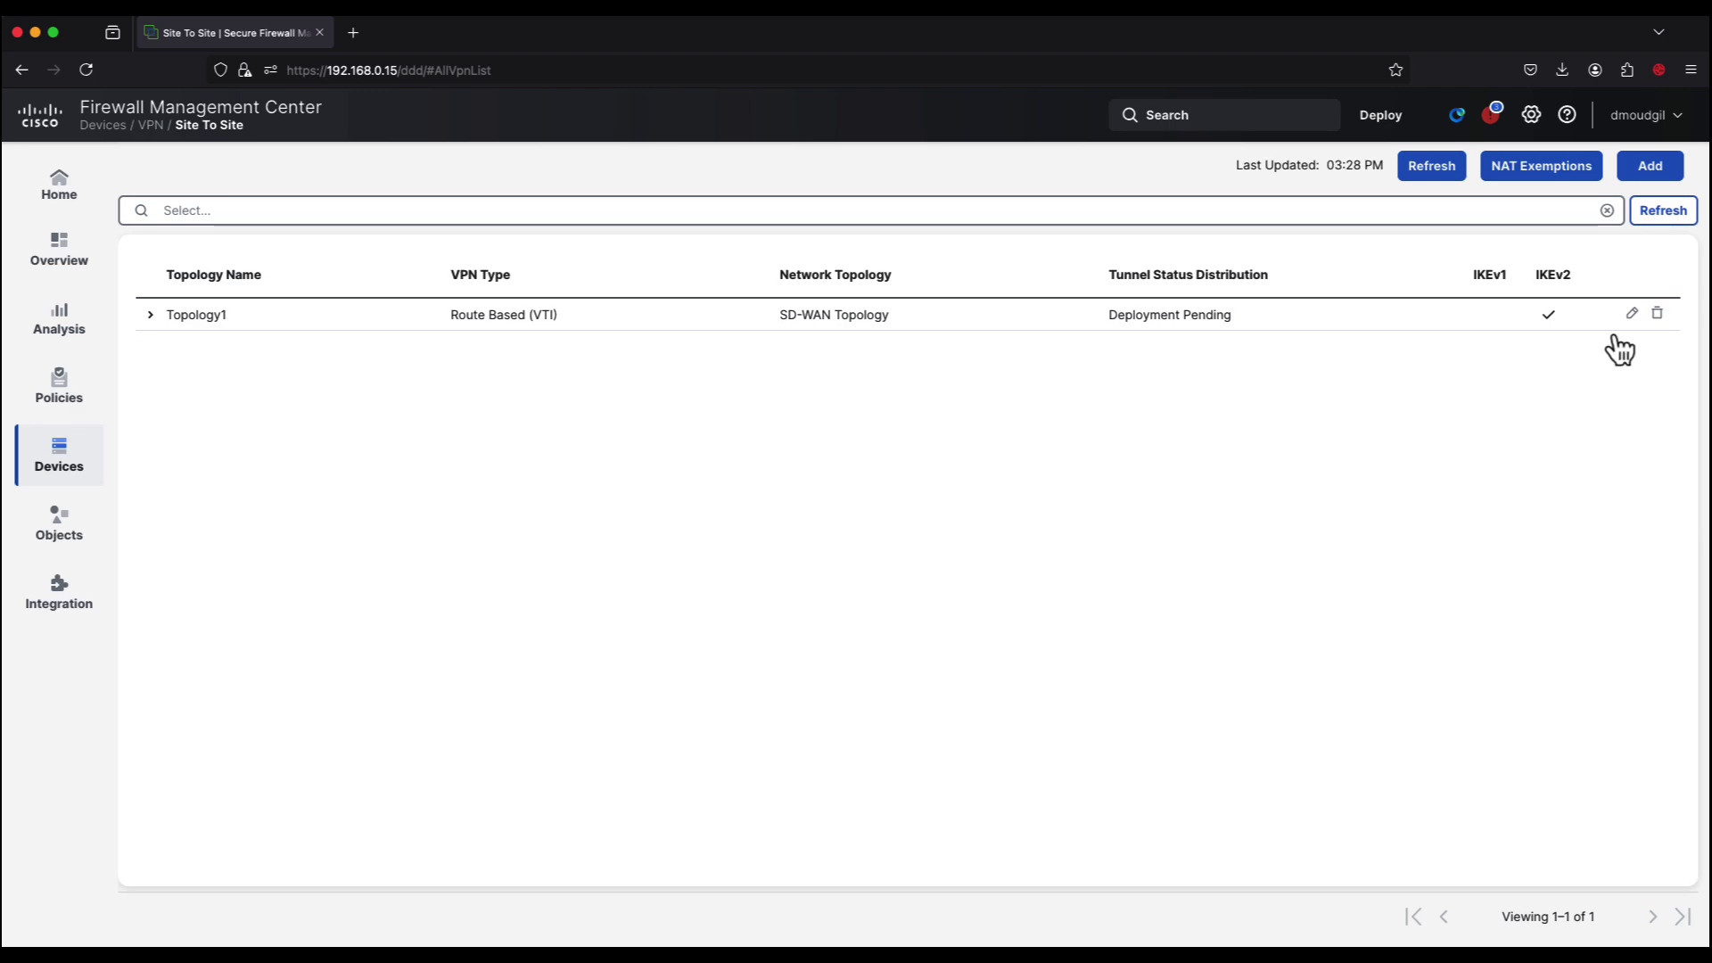
click(1651, 167)
text(Topology2)
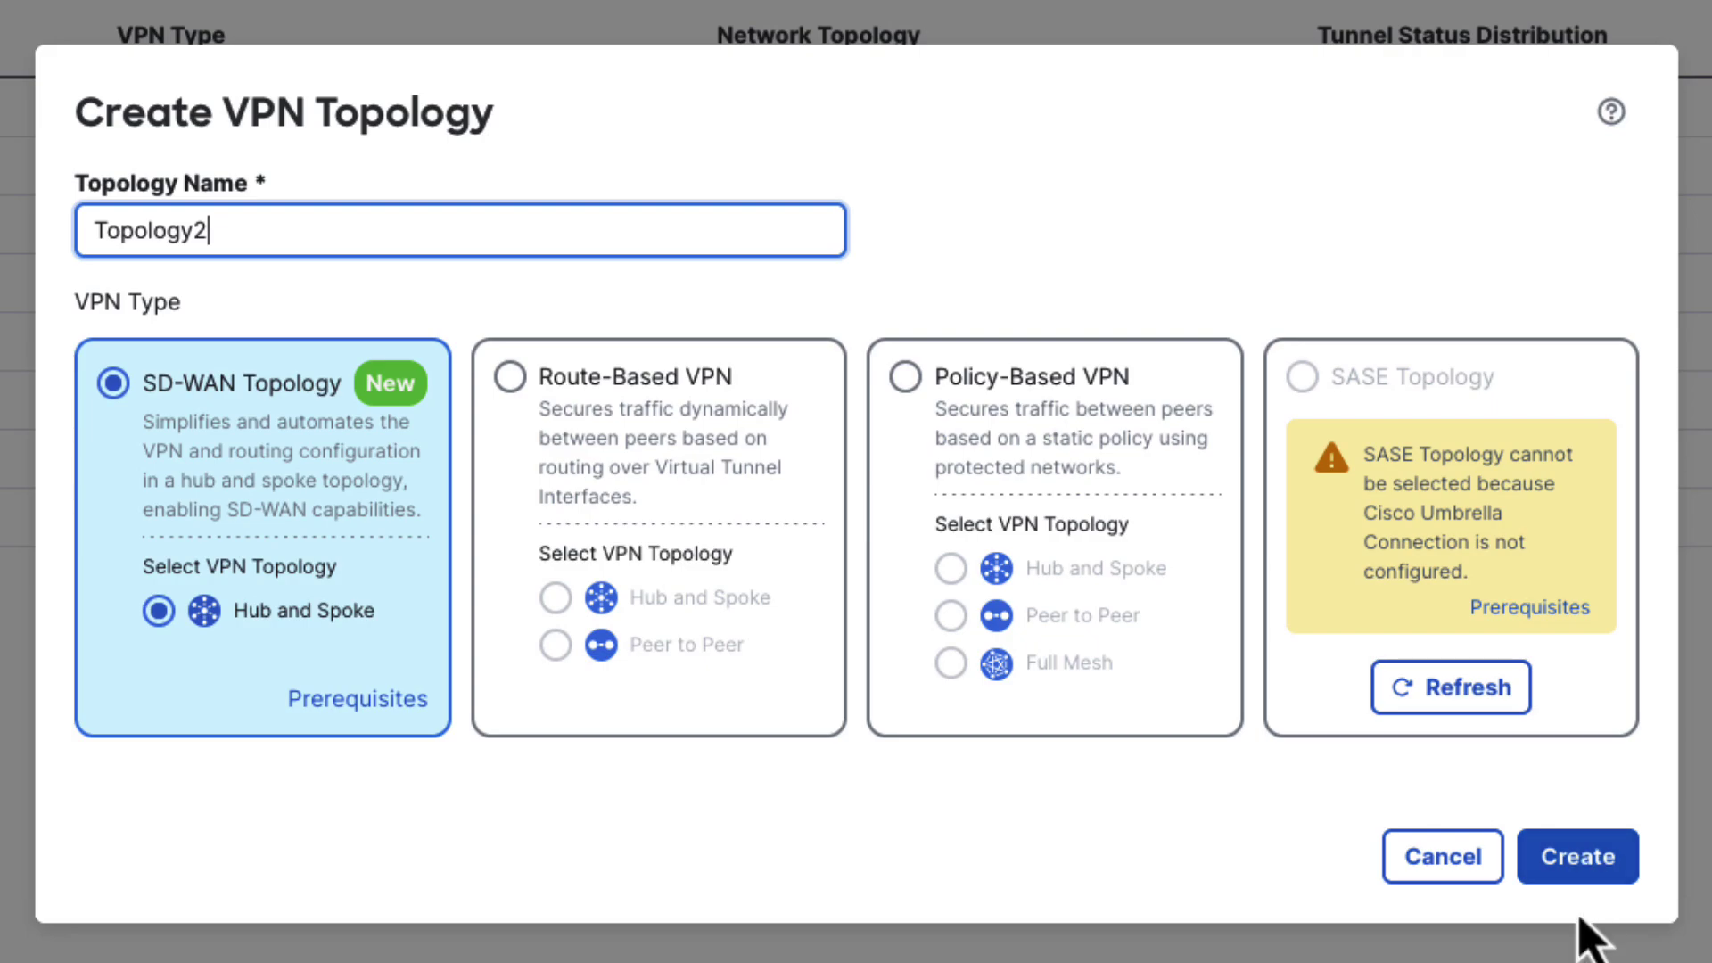
click(1587, 860)
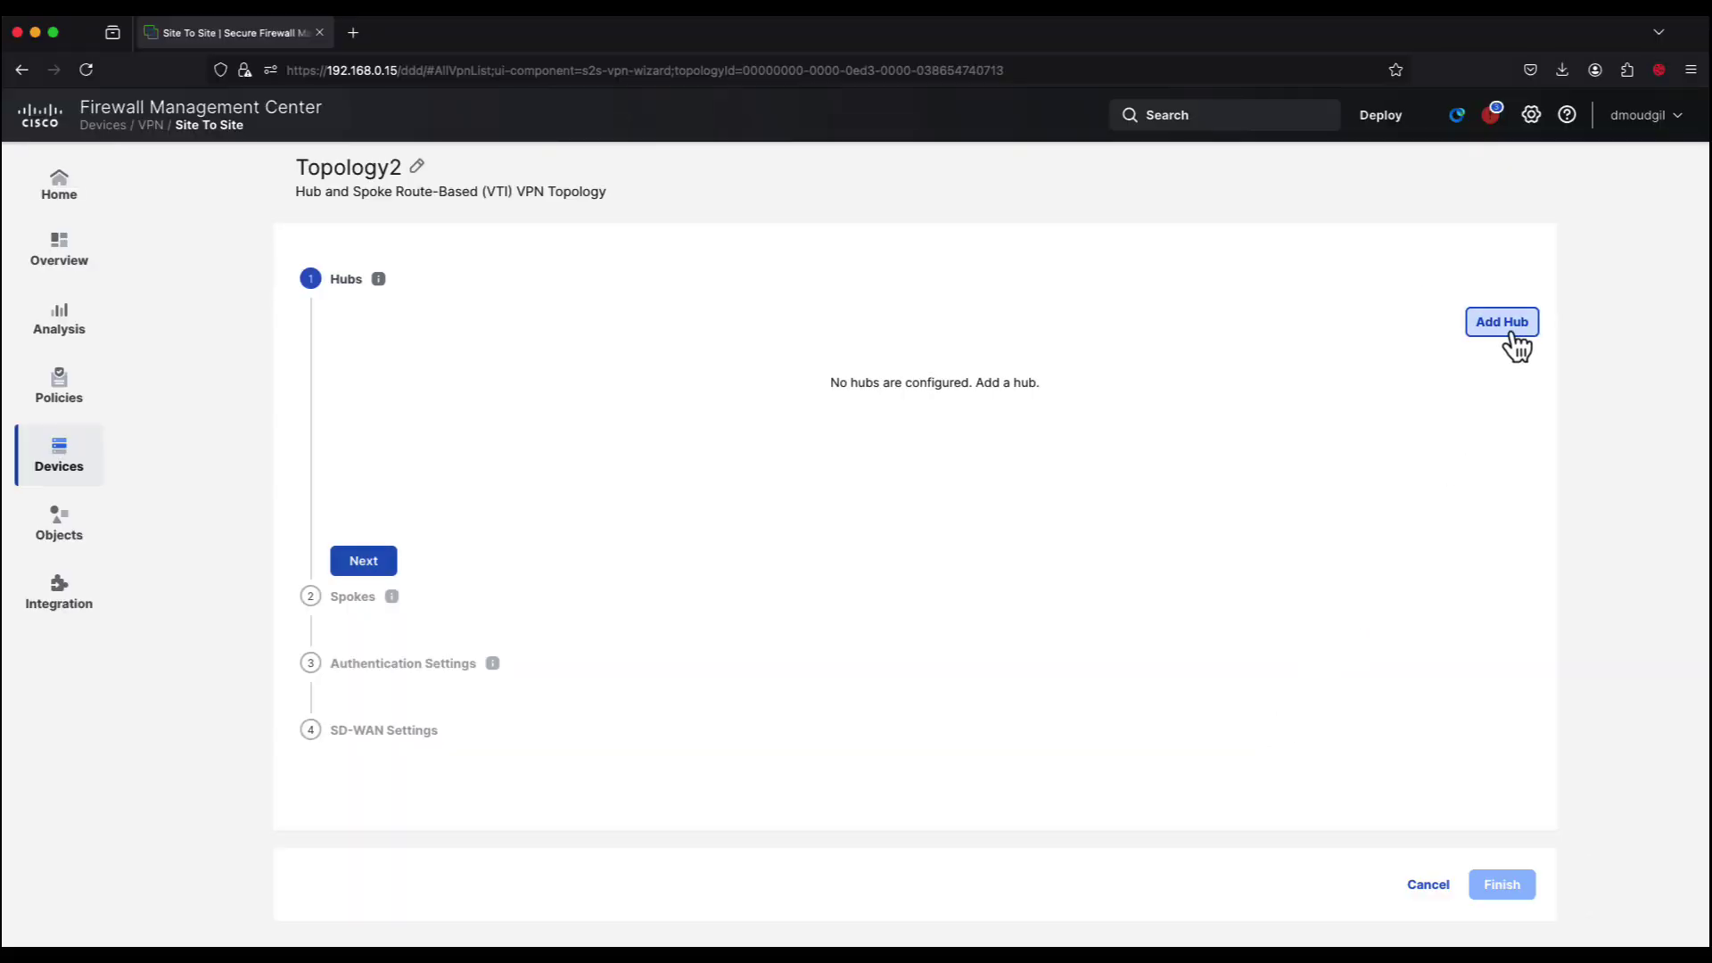
Step: Add Hub1 as a hub with a new dynamic tunnel interface sourced from outside2 at 22.22.22.100
click(1505, 328)
click(961, 453)
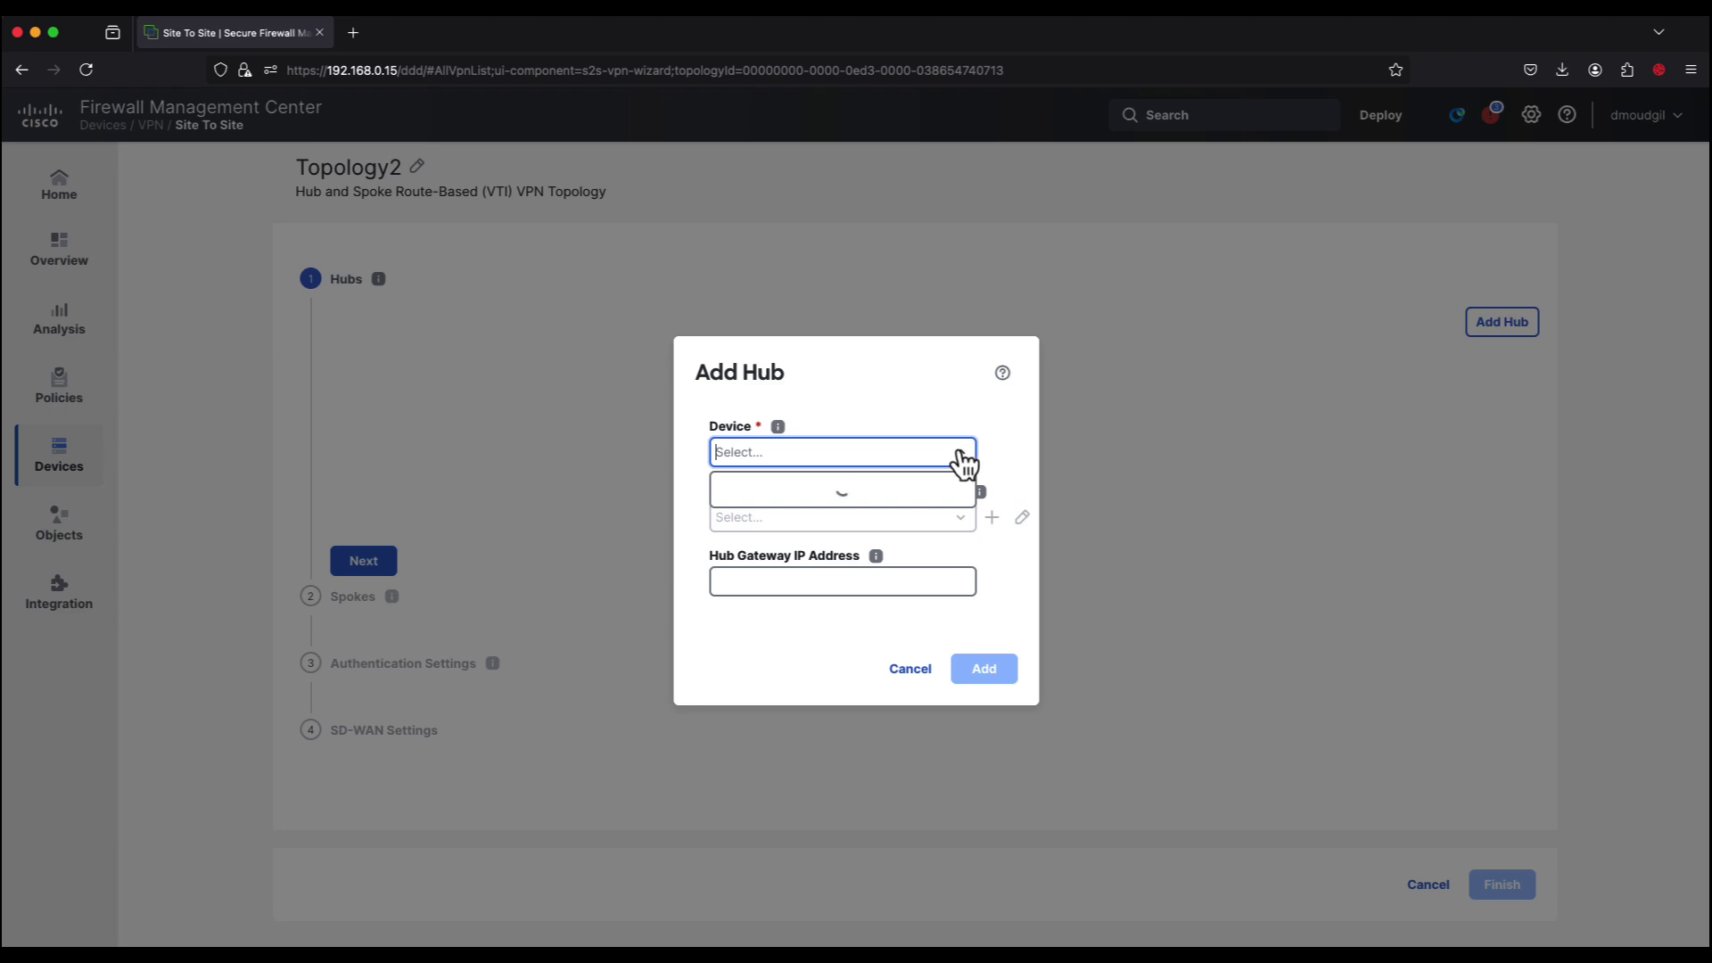
click(833, 488)
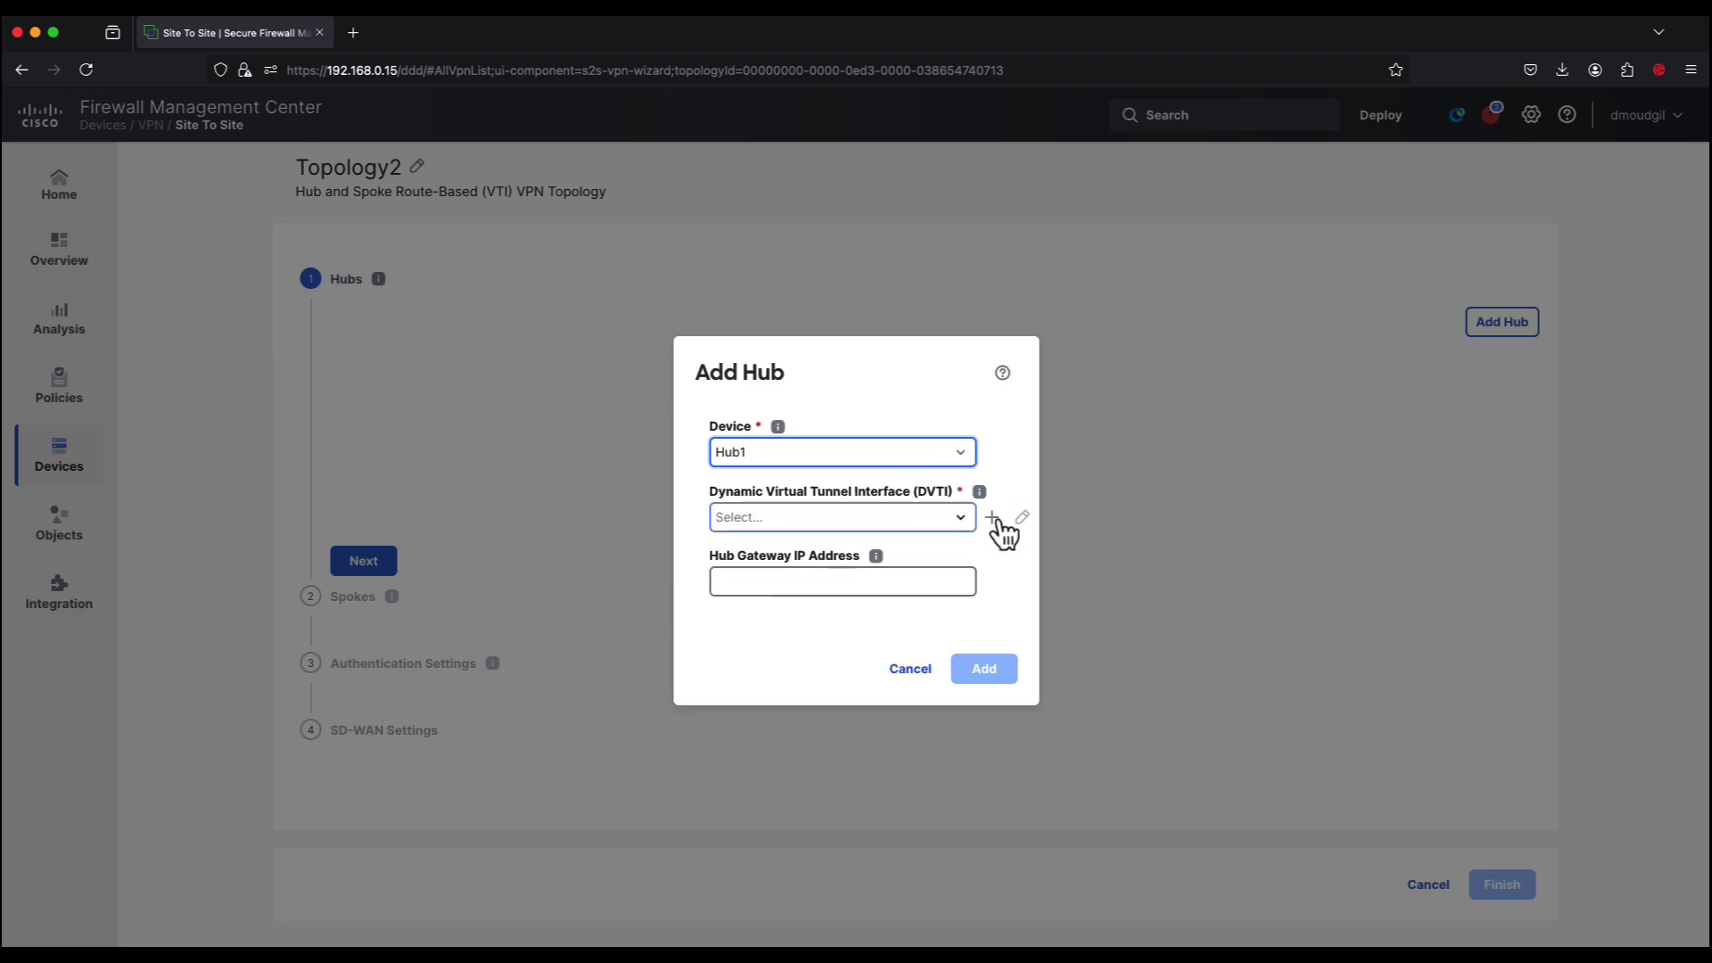
click(994, 520)
scroll(999, 528, down, 3)
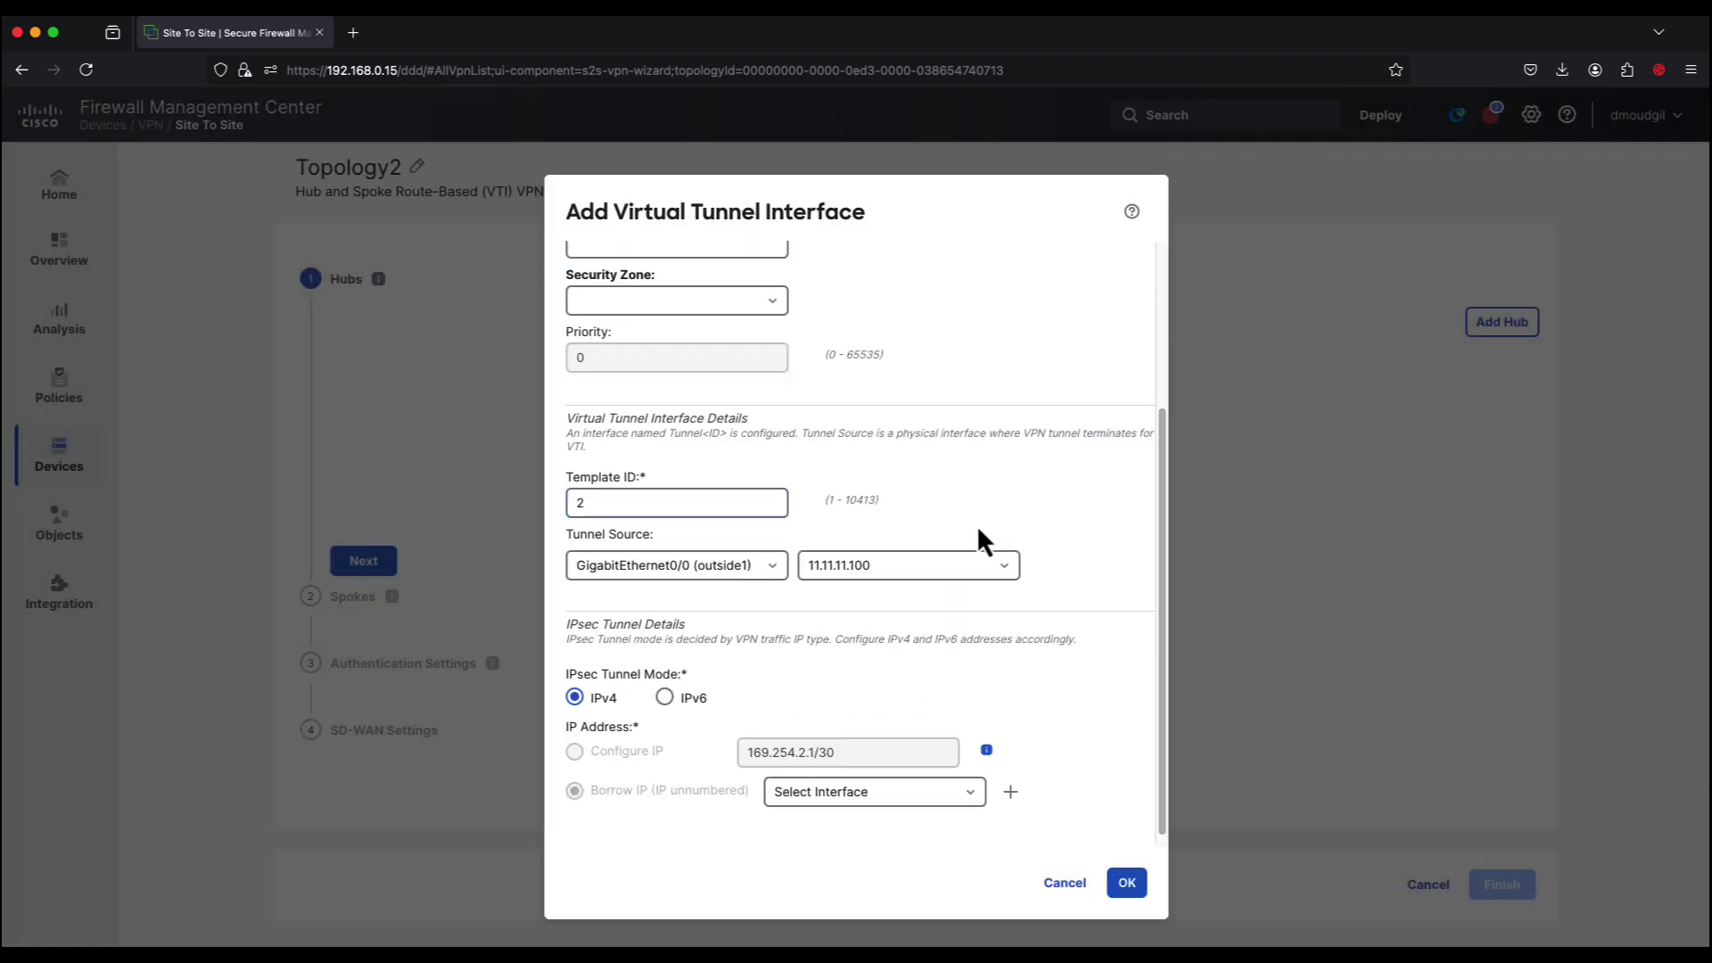
click(775, 571)
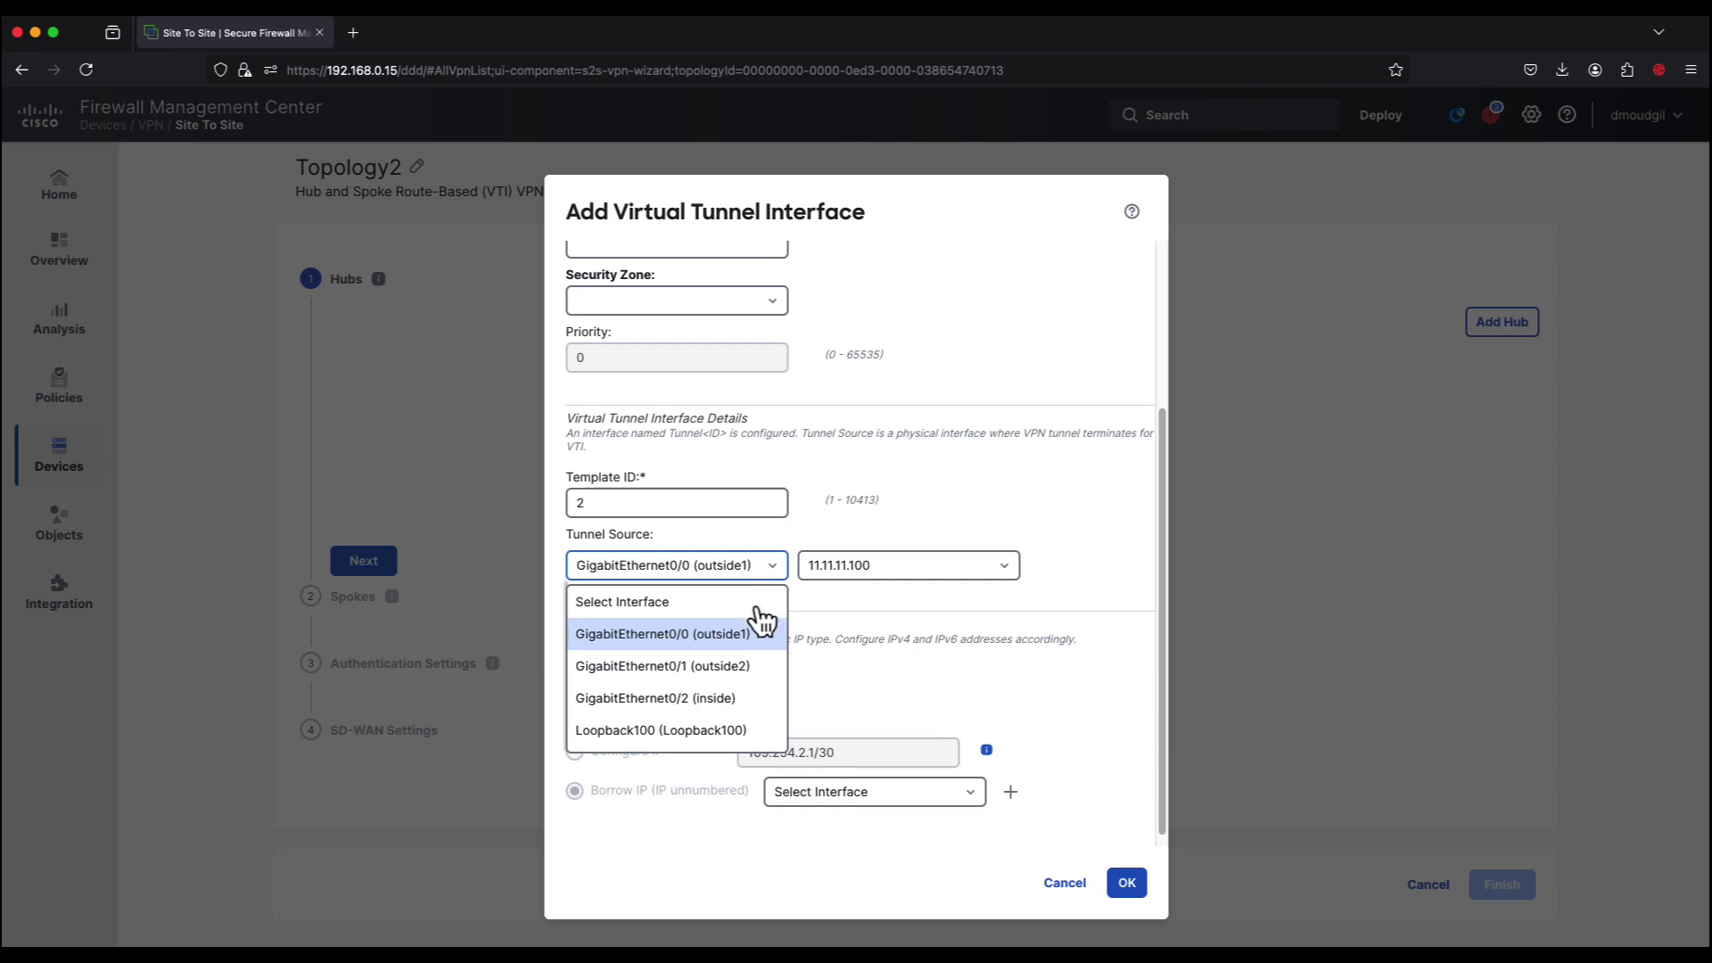
click(731, 665)
click(1004, 571)
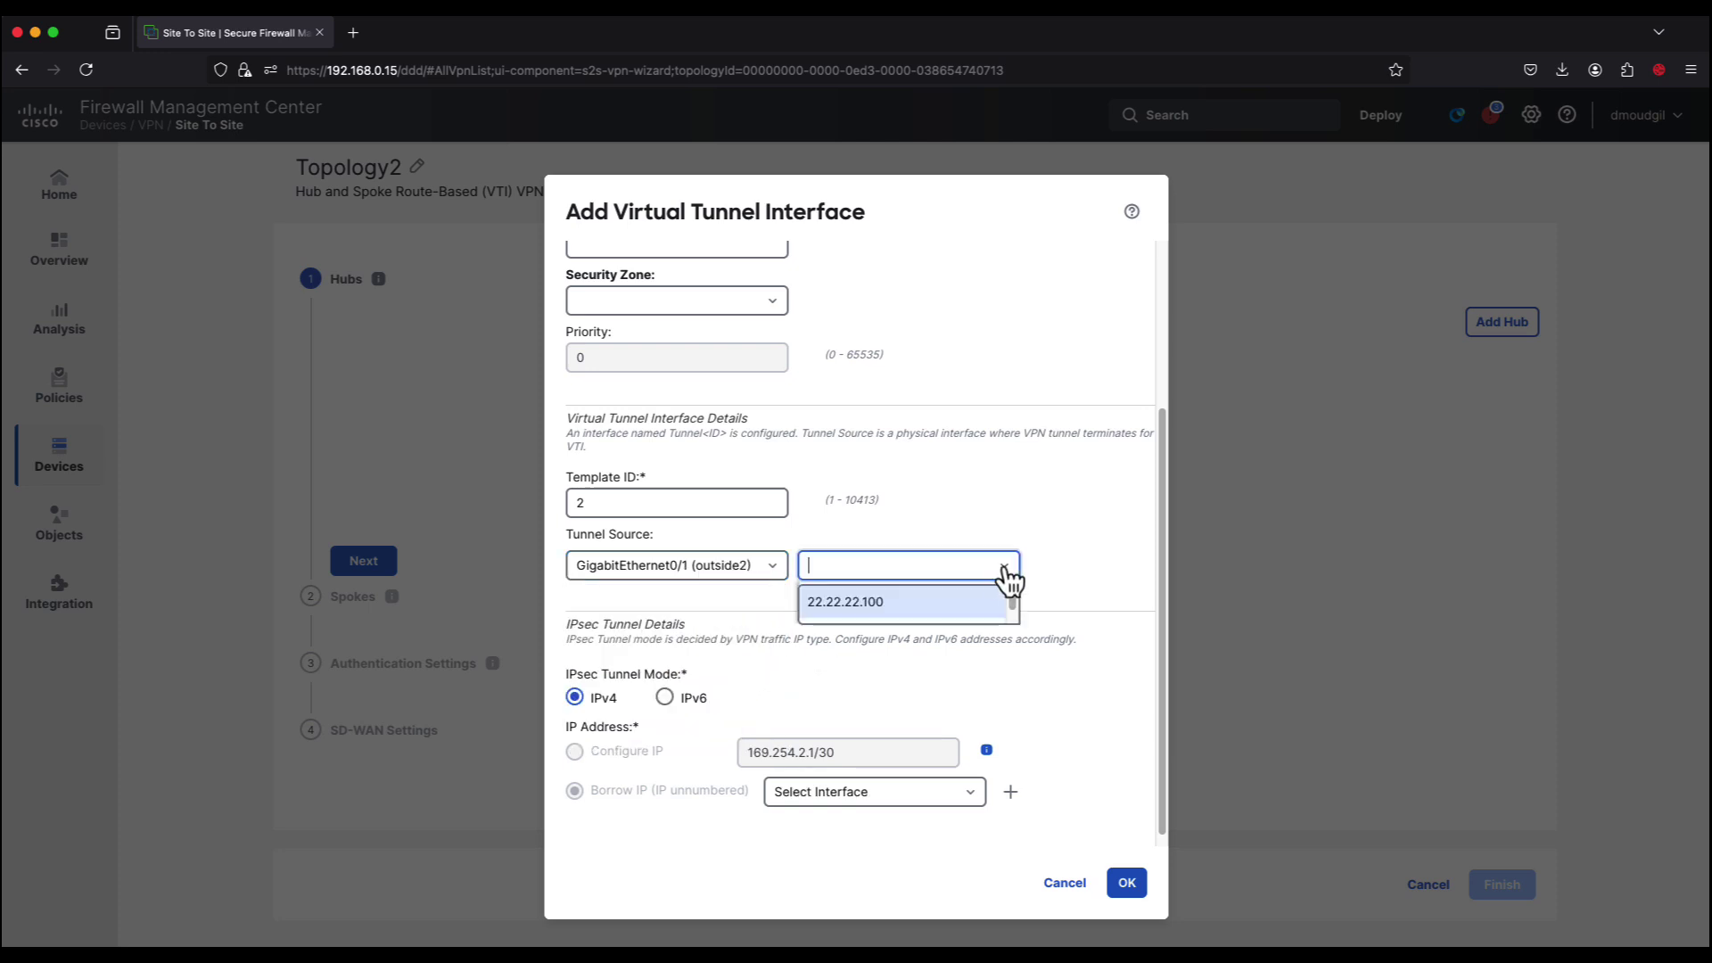
click(899, 603)
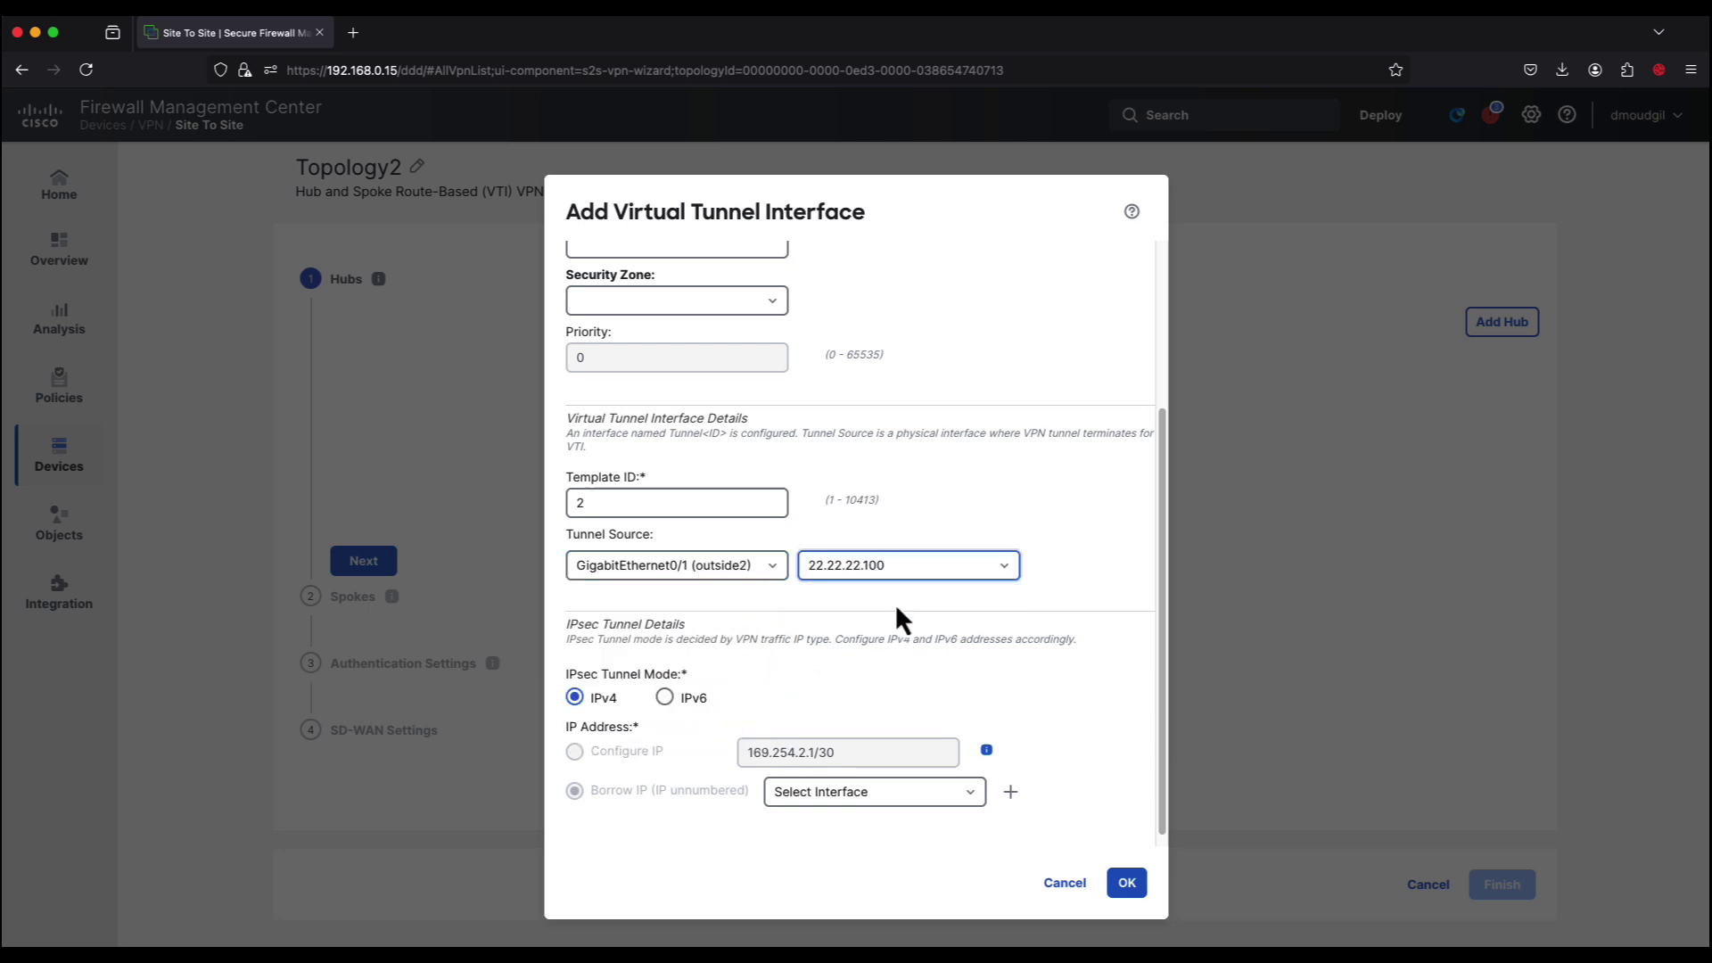
Step: Create Loopback1 (ID 1, 192.168.3.100/32) as the borrowed IP and save the VTI
click(1011, 780)
text(Loopback1)
key(Tab)
text(1)
click(743, 384)
click(715, 558)
text(192.168.3.100/32)
click(1030, 673)
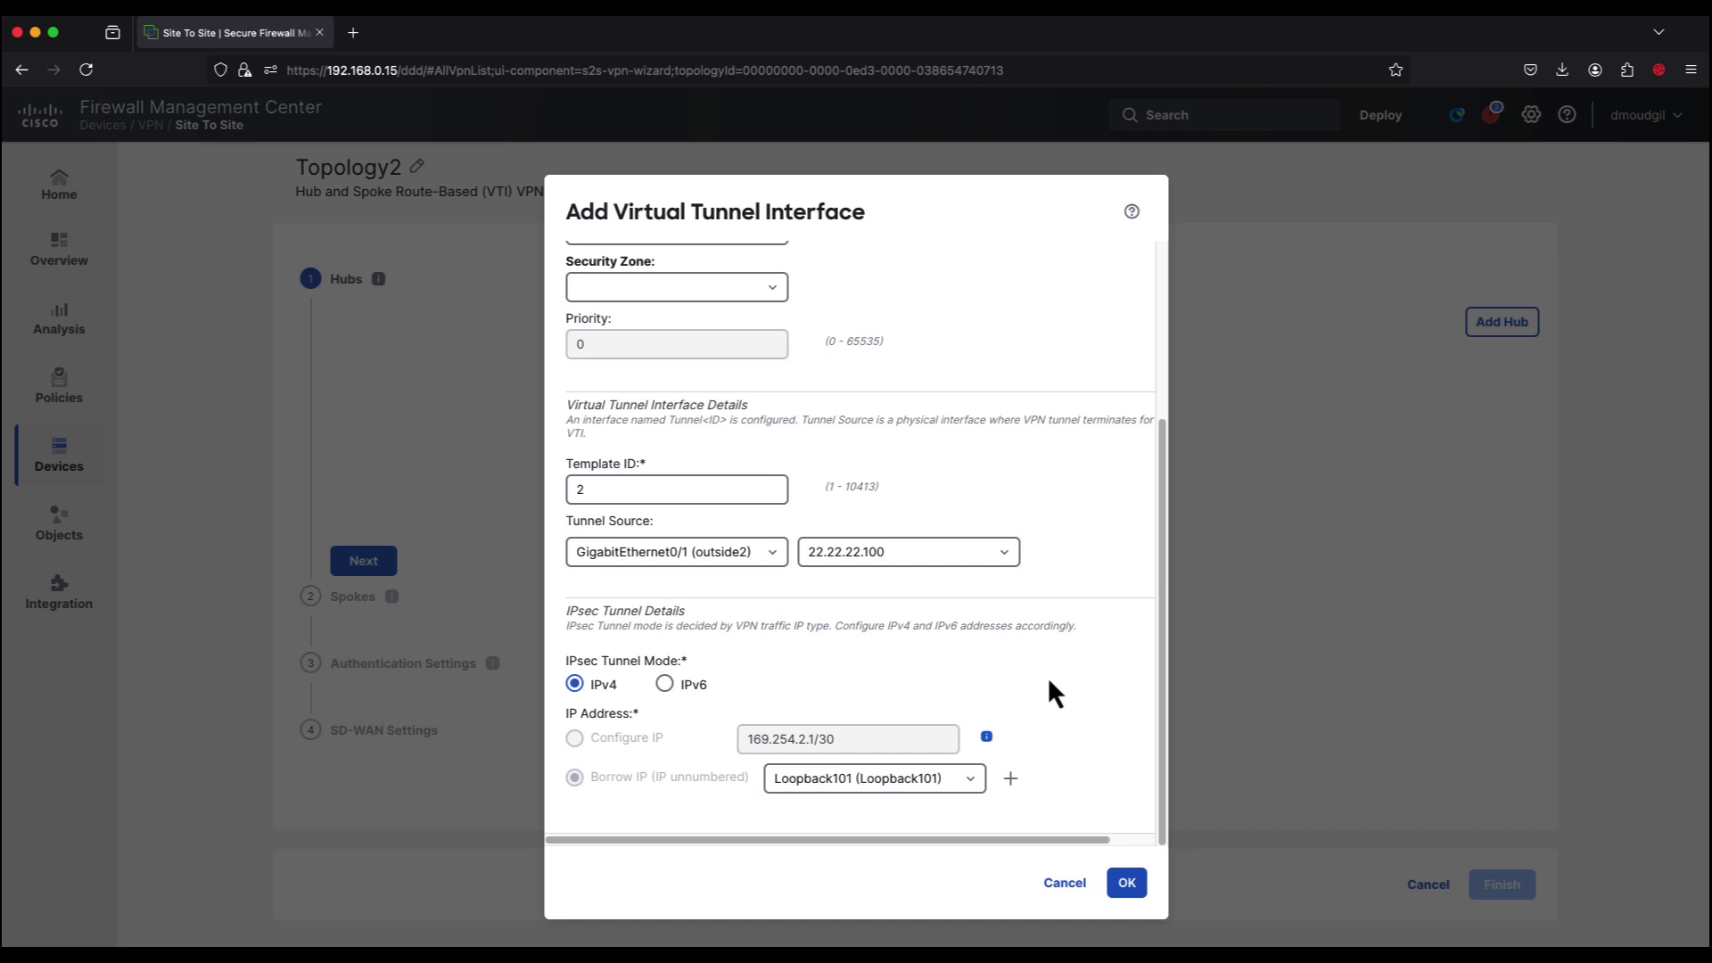
click(1127, 883)
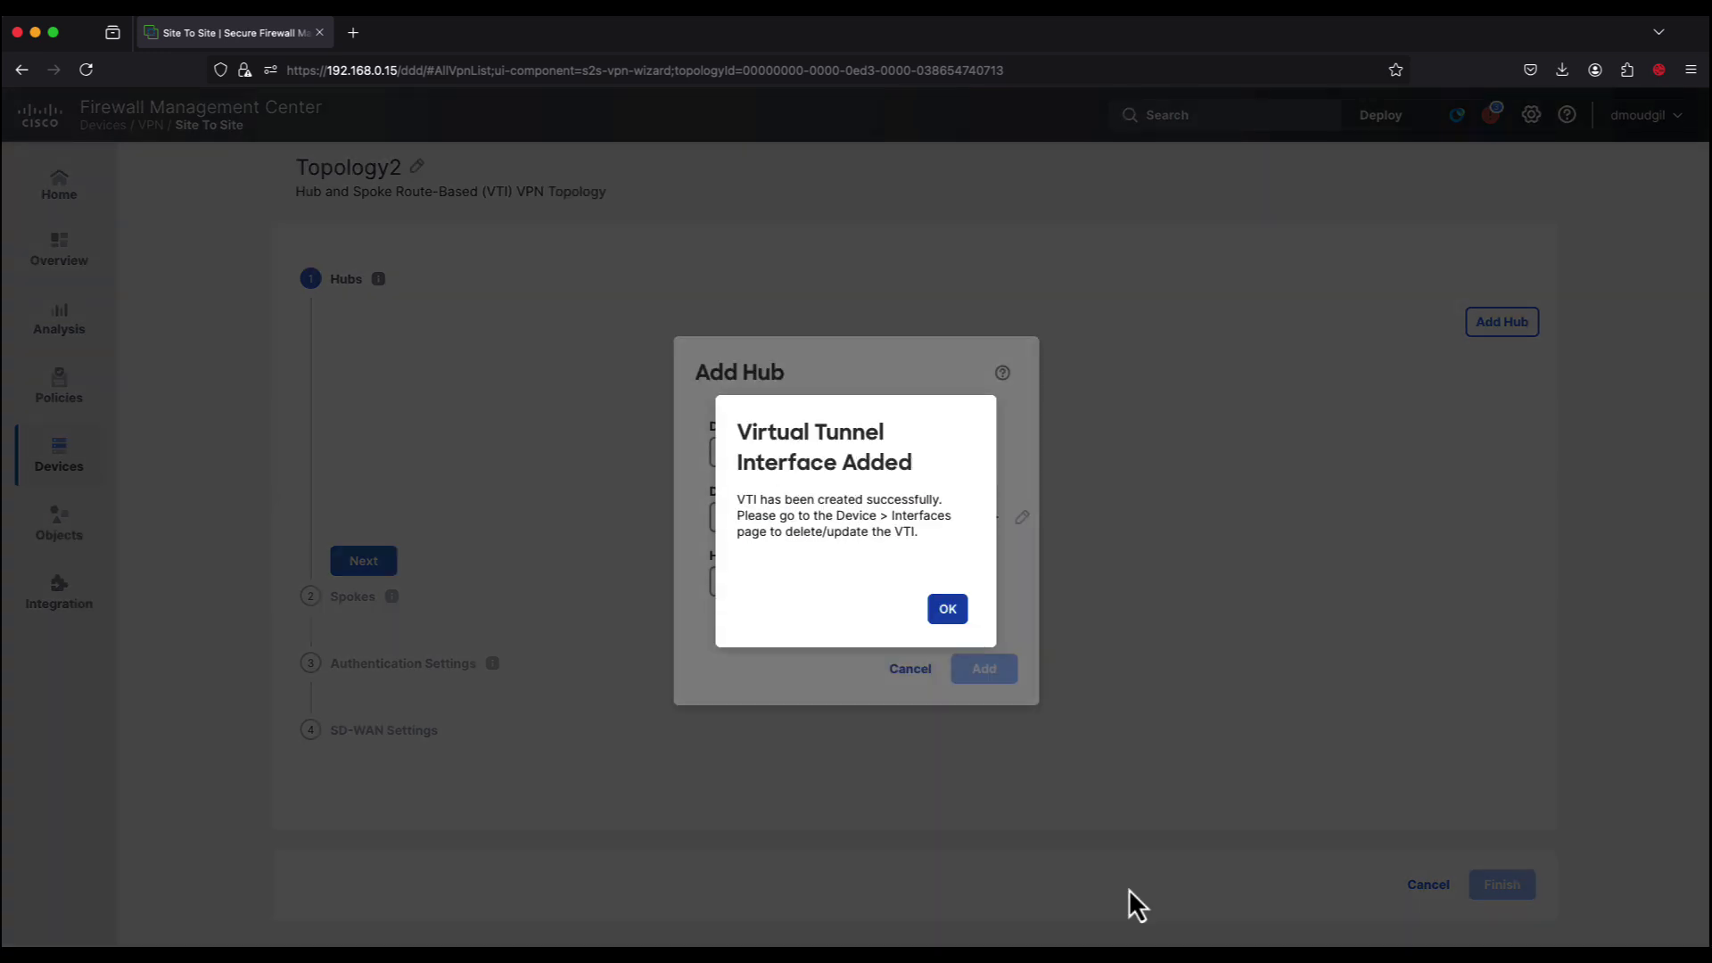
click(956, 618)
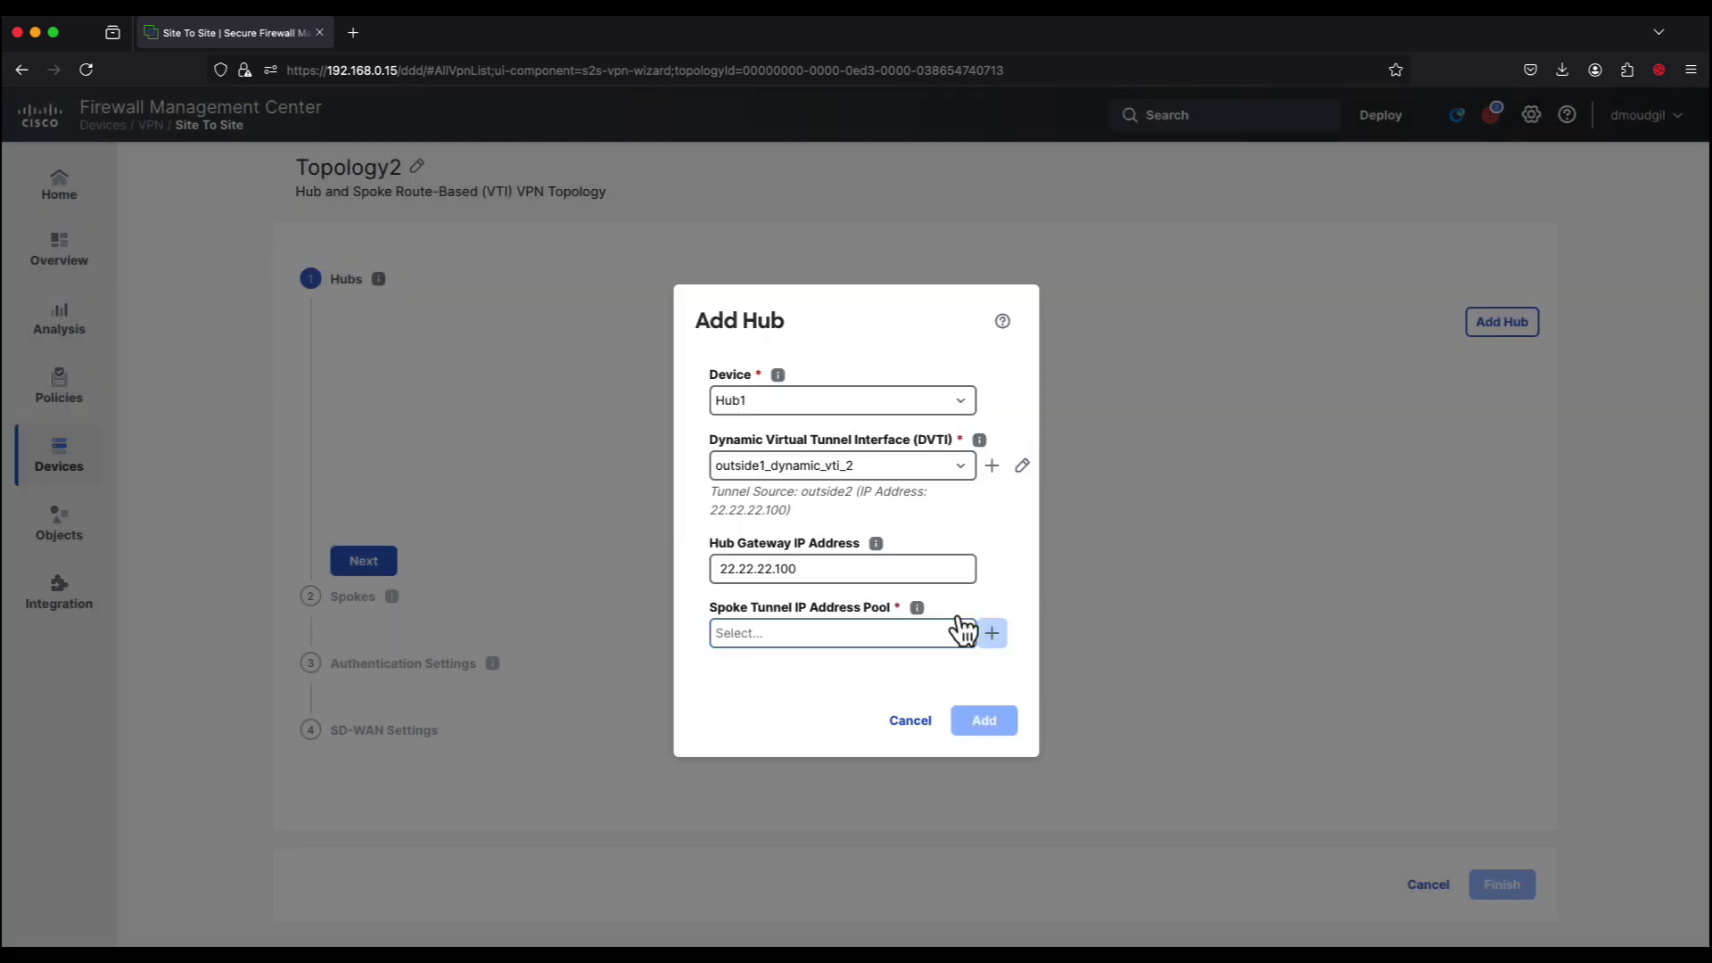
Step: Create spoke tunnel pool Hub1_pool2 with range 192.168.3.11–192.168.3.20 and its netmask
click(988, 632)
text(Hub1_pool2)
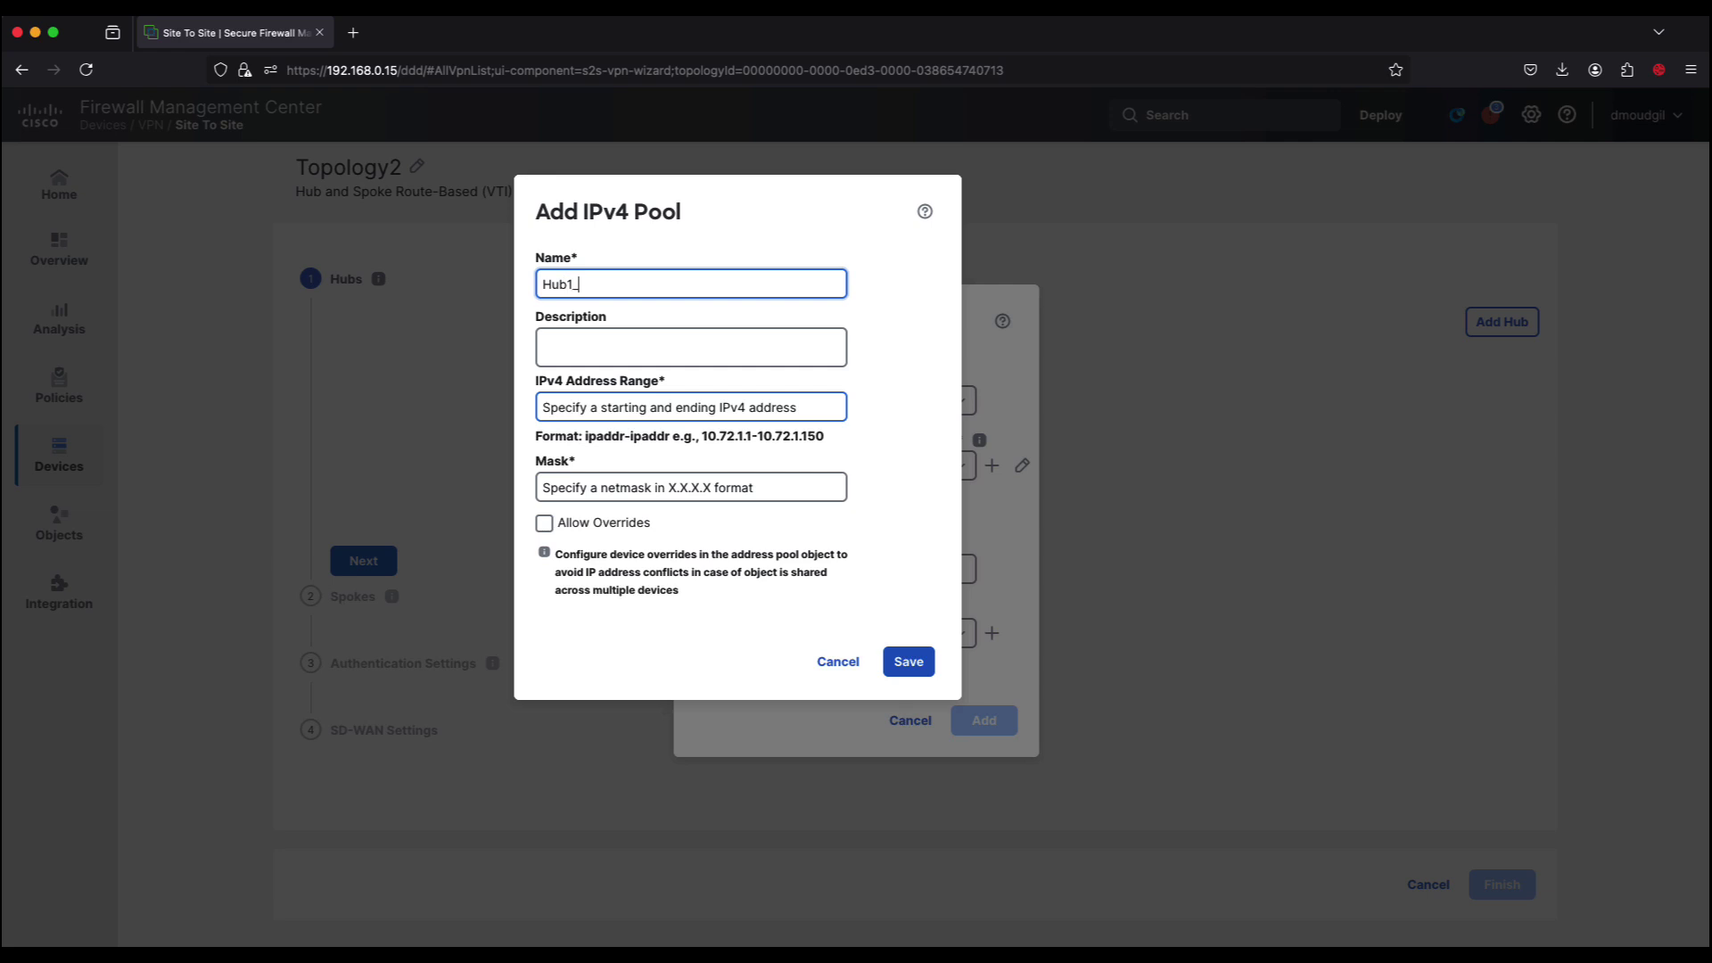
click(675, 411)
text(192.168.3.11-192.168.3.20)
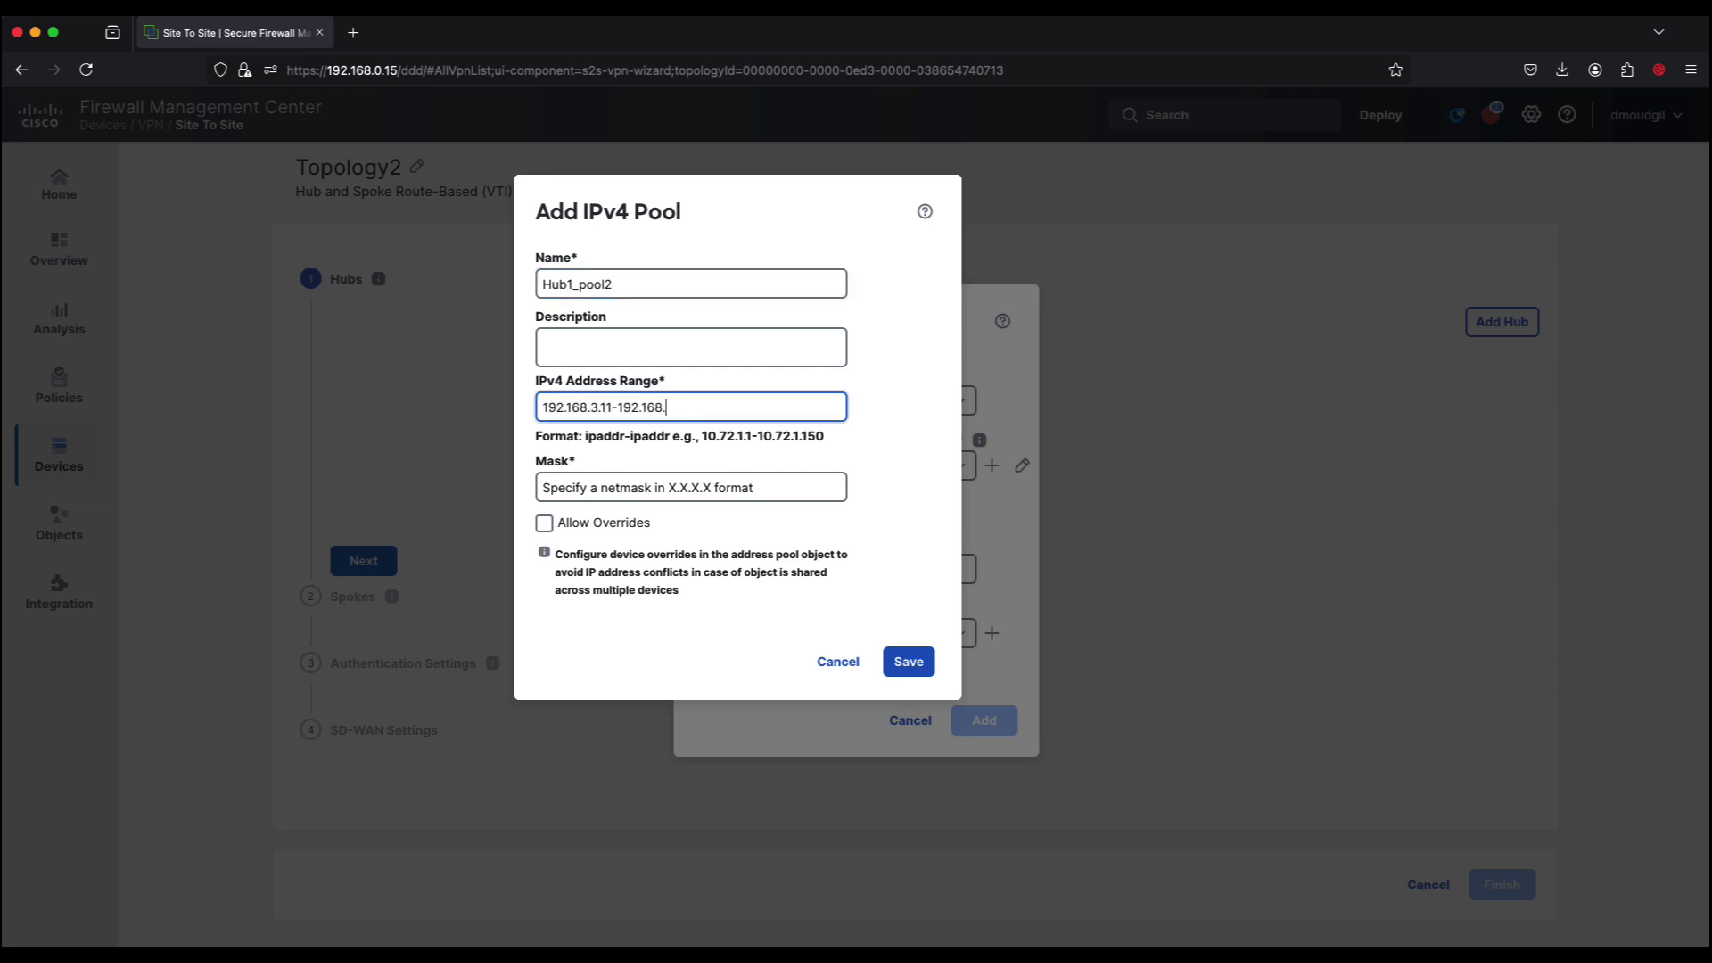
click(674, 492)
text(255.255.255.0)
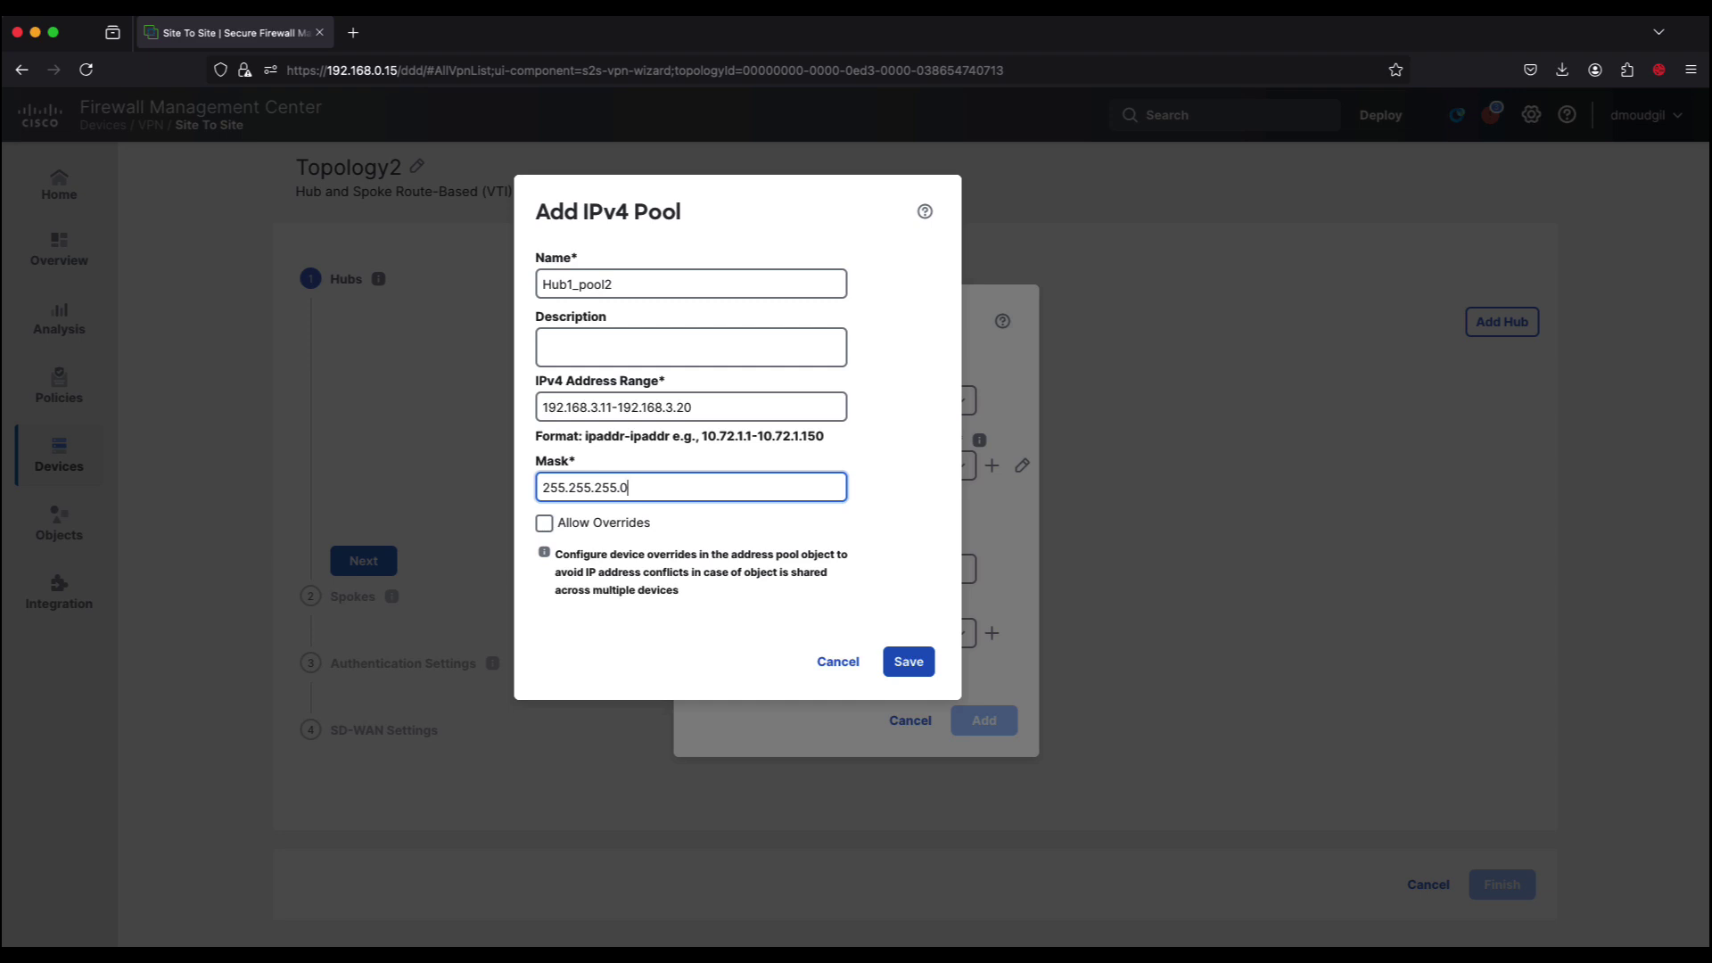
click(905, 660)
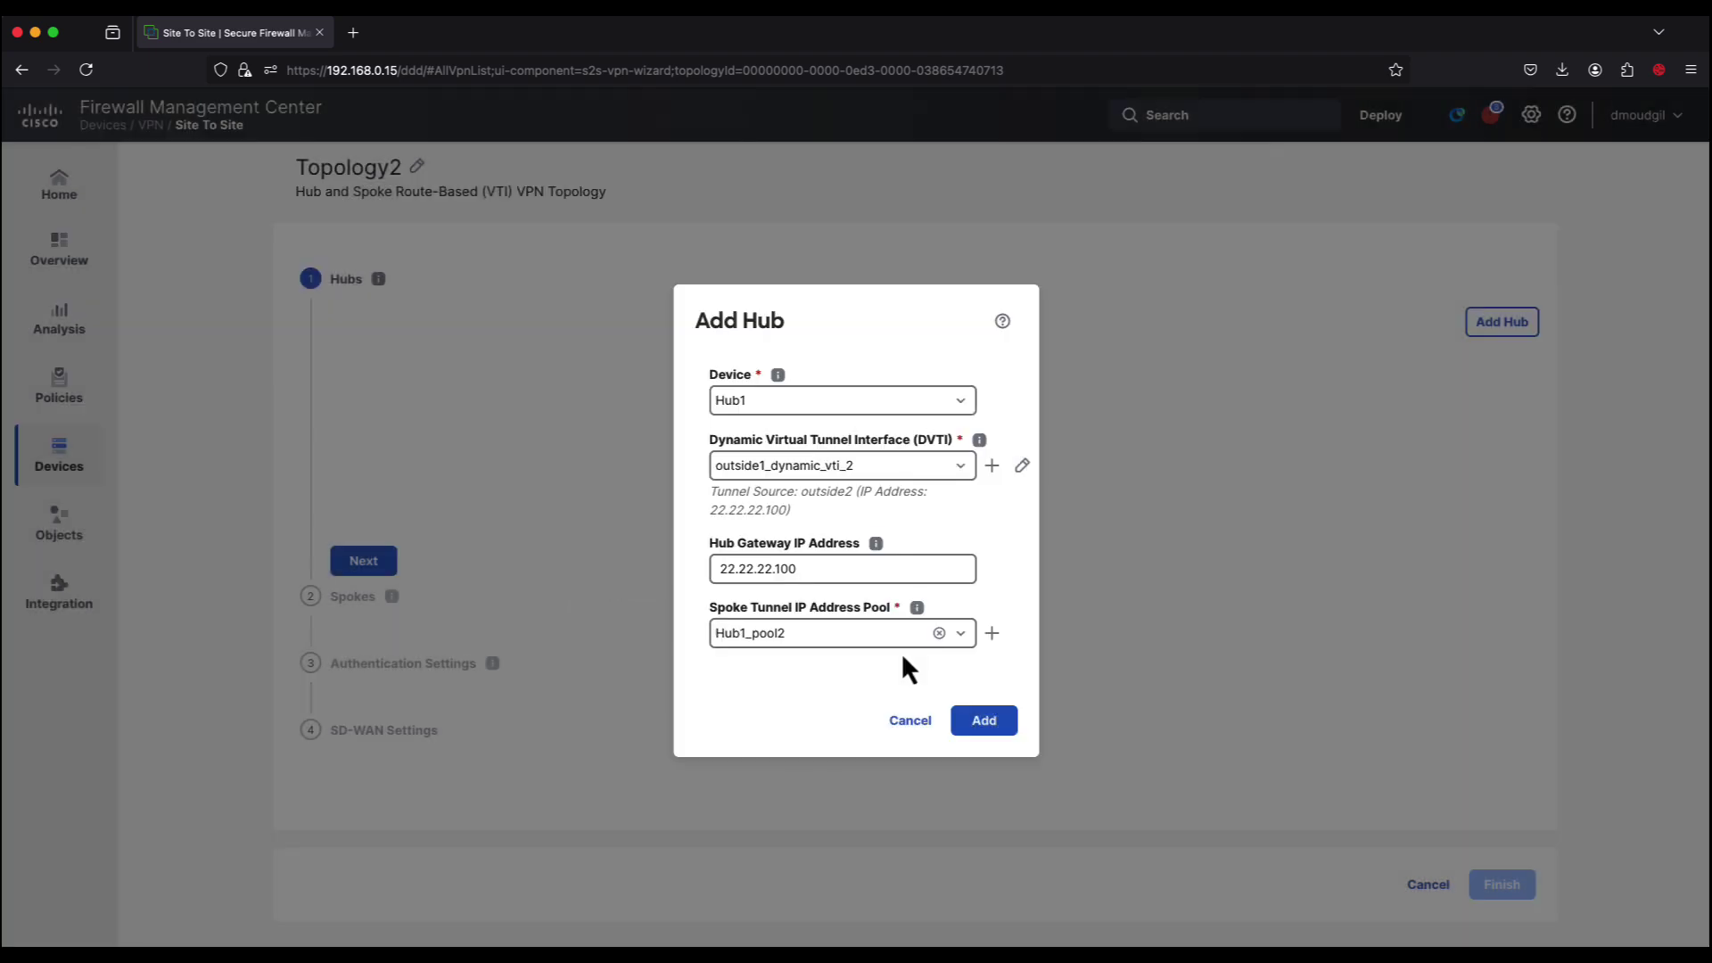
Step: Add Hub1 to Topology2's hubs and begin adding a second hub
click(985, 725)
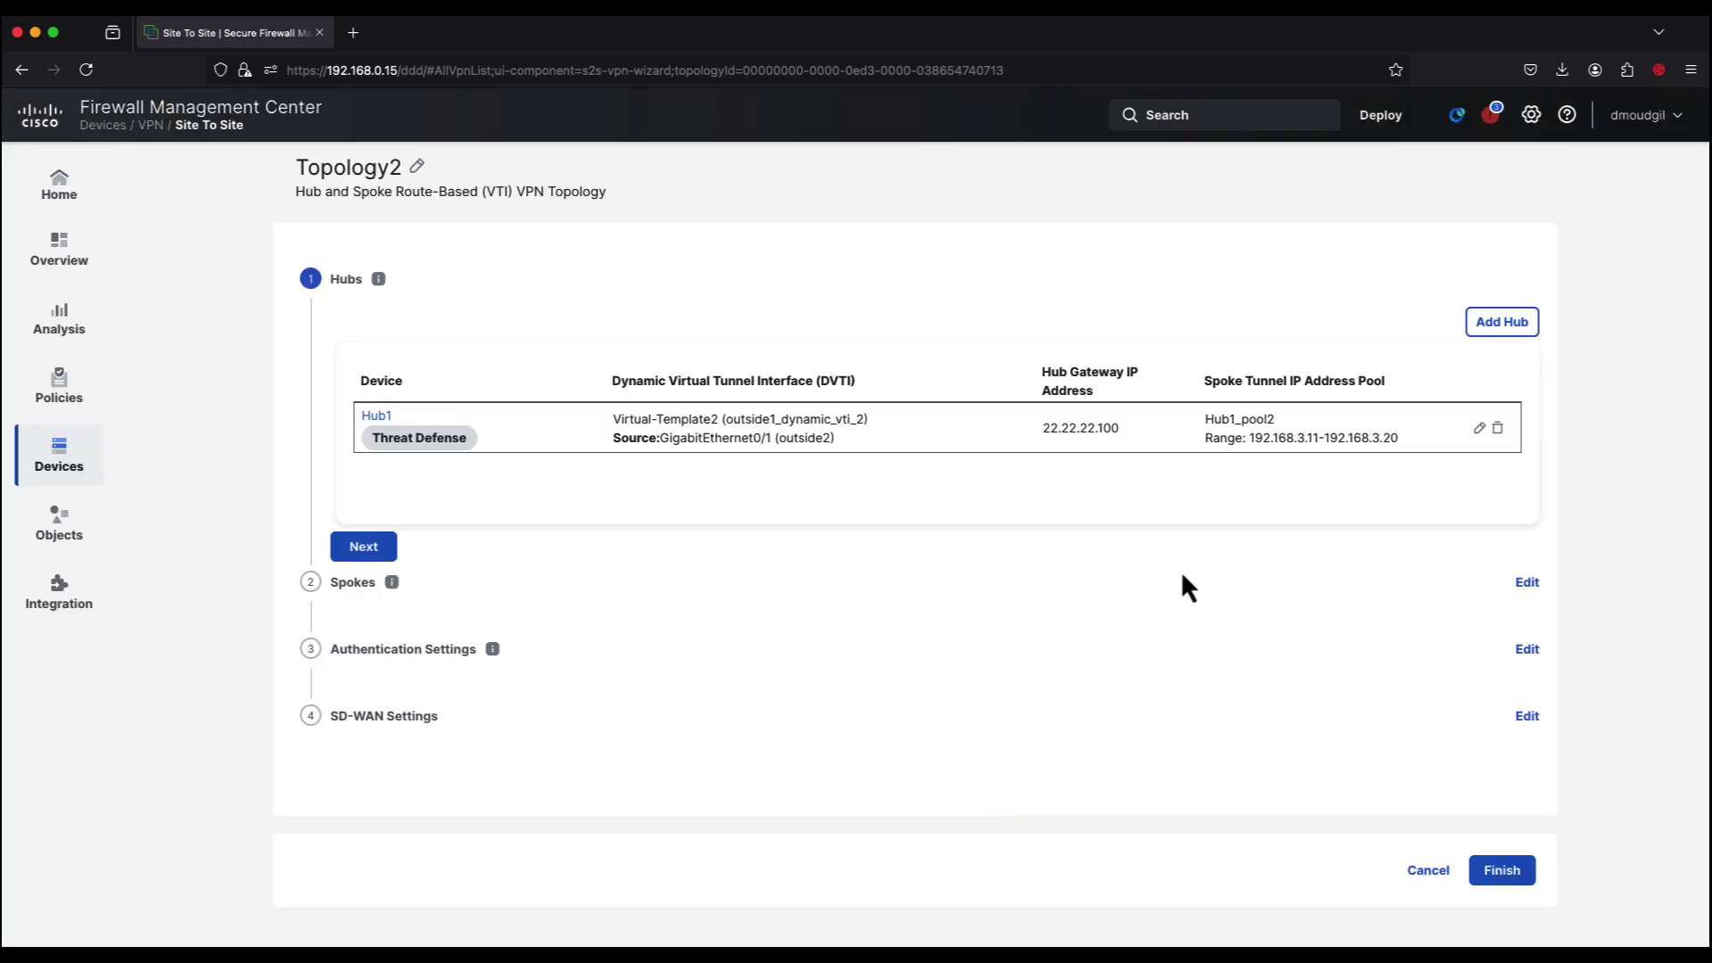
click(1502, 328)
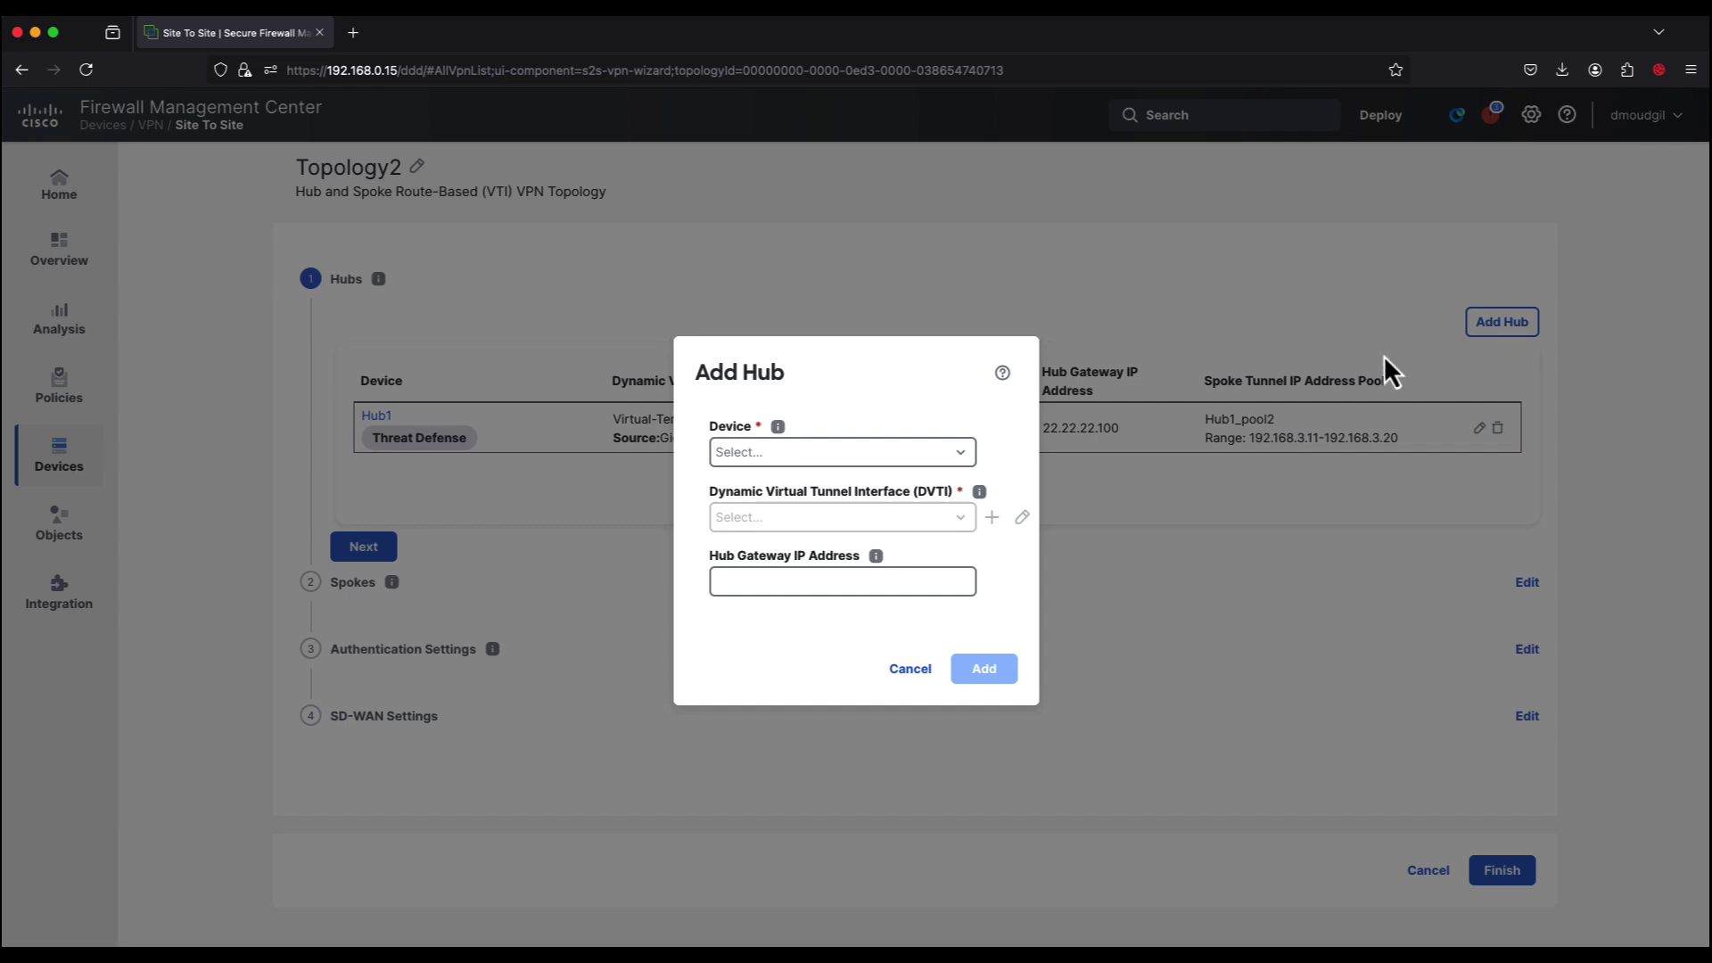
click(963, 453)
Step: Choose Hub2 and create a dynamic VTI sourced from outside2 at 22.22.22.200
click(794, 487)
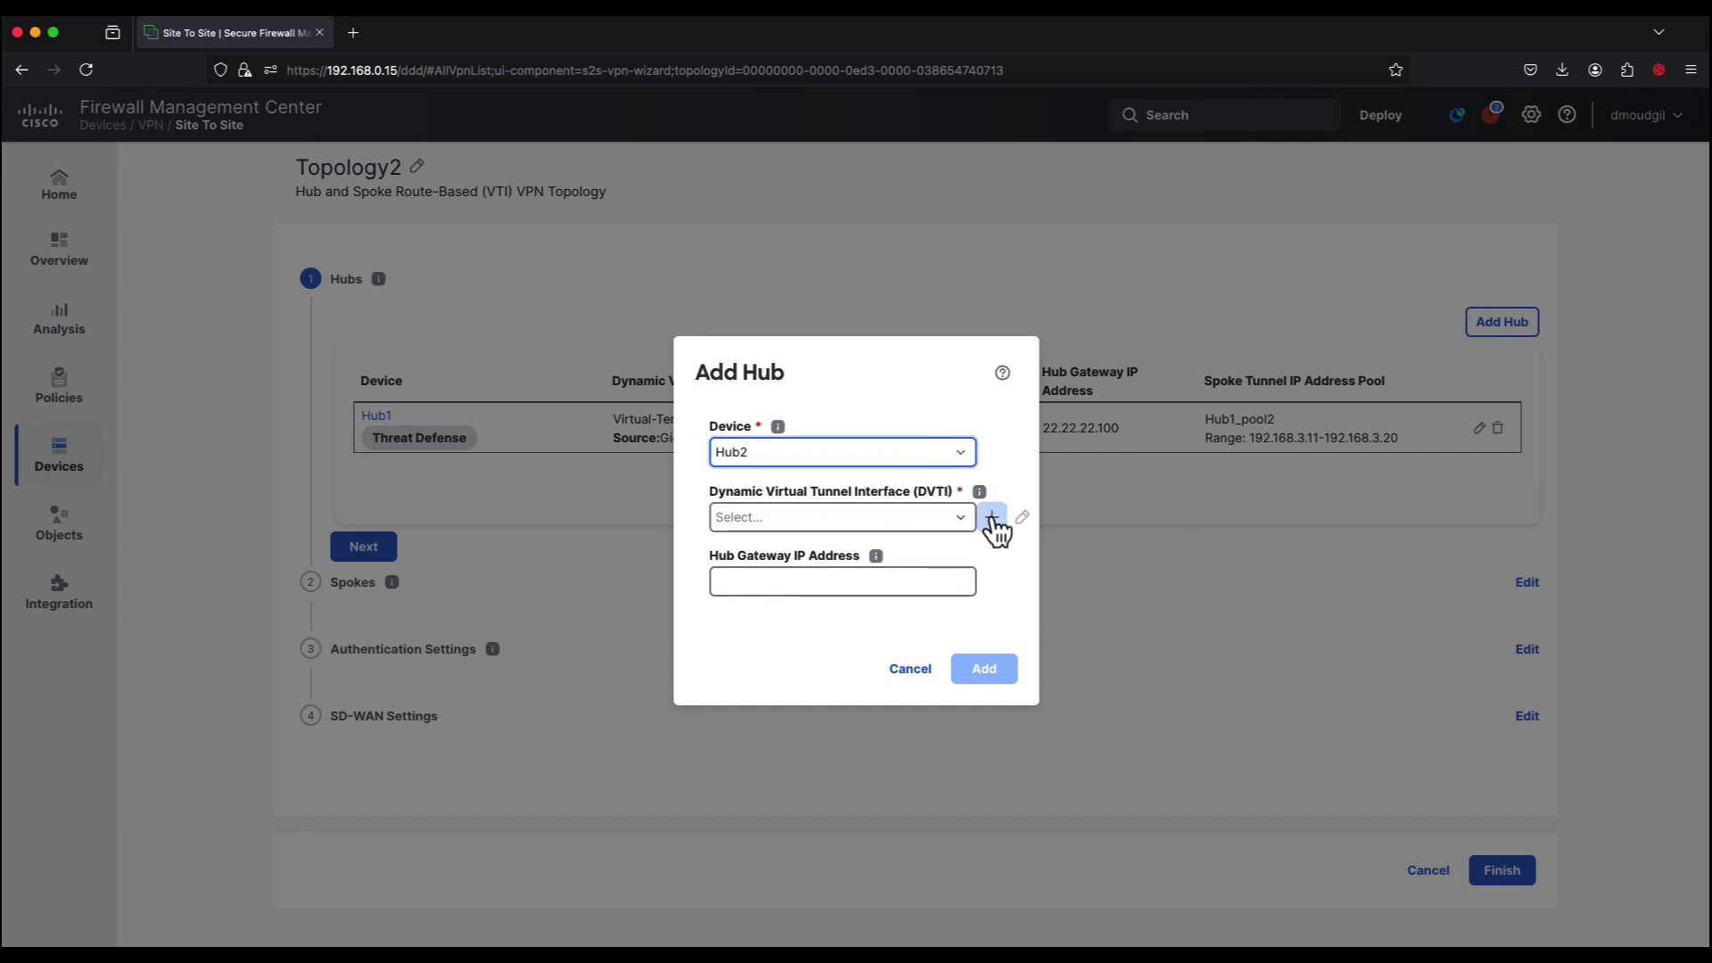
click(991, 517)
scroll(892, 553, down, 3)
click(714, 552)
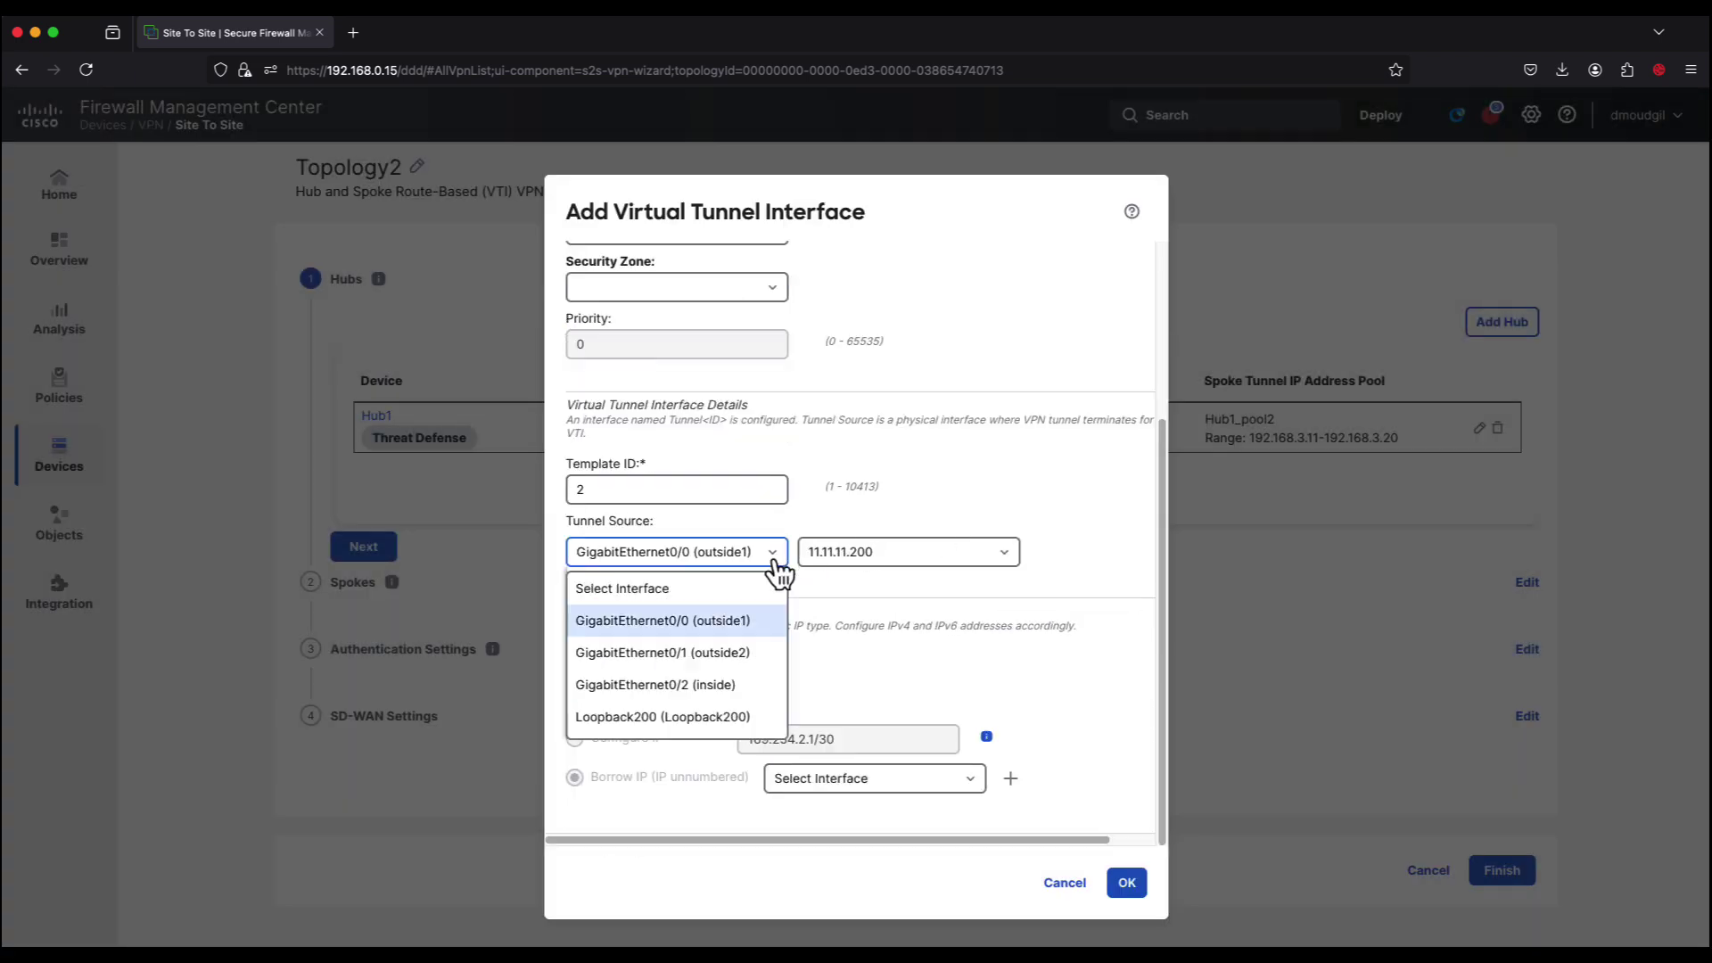
click(742, 652)
click(1002, 554)
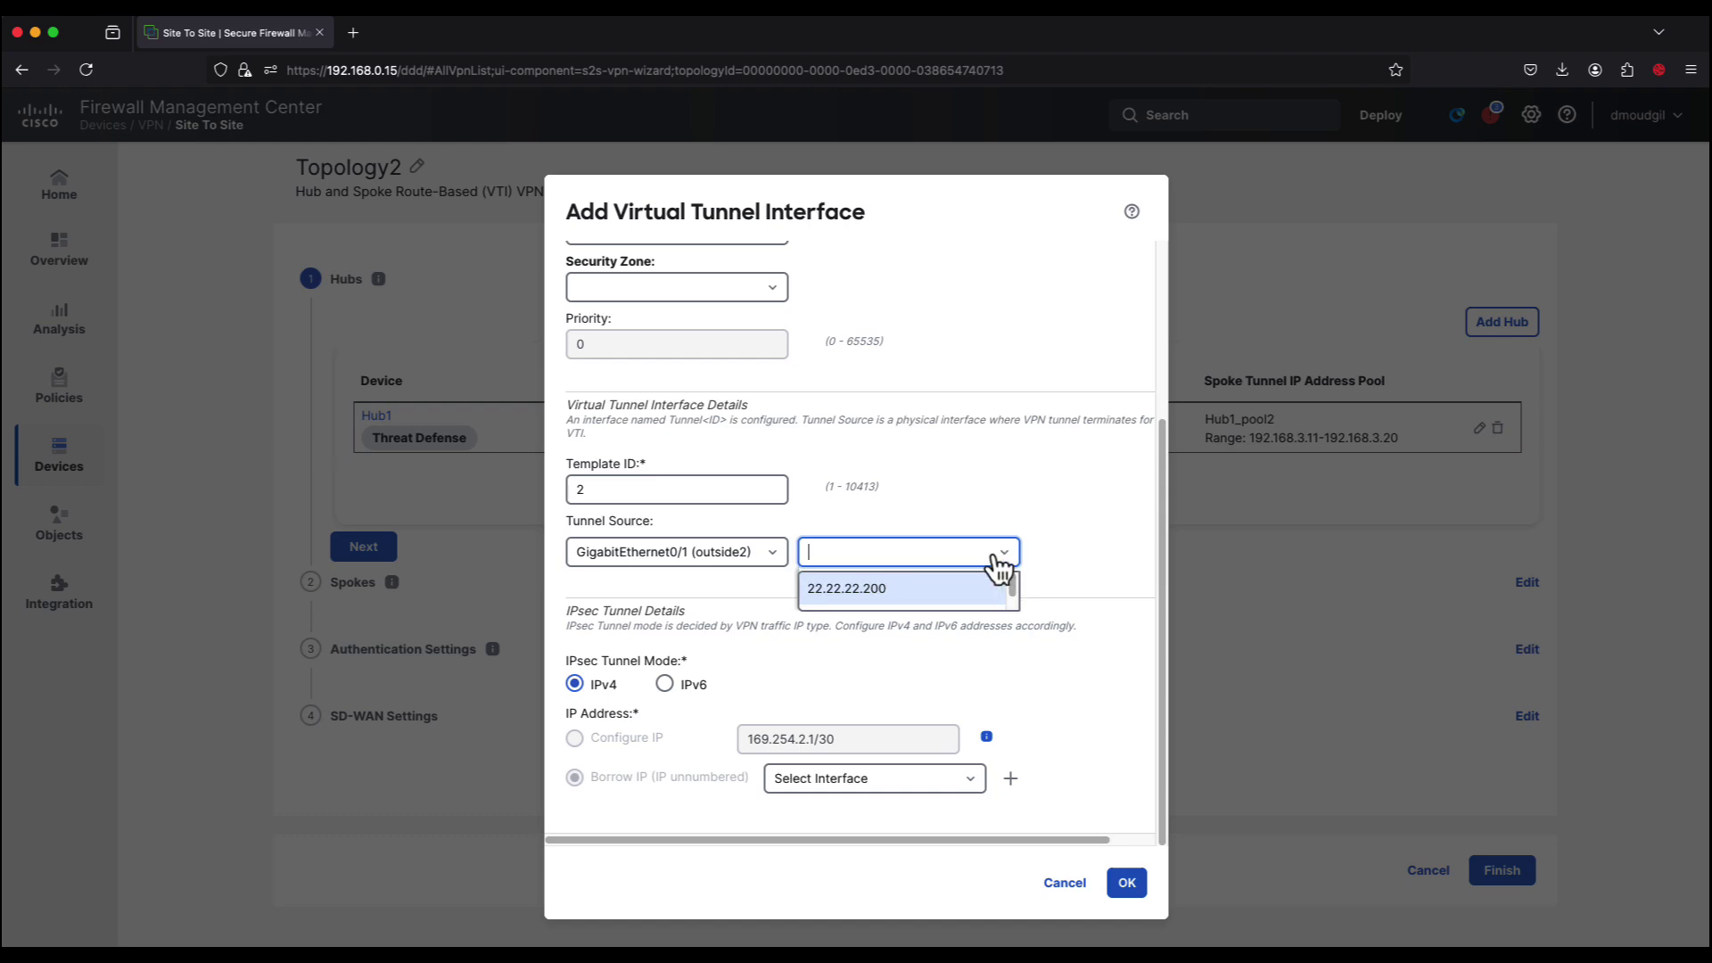
click(890, 594)
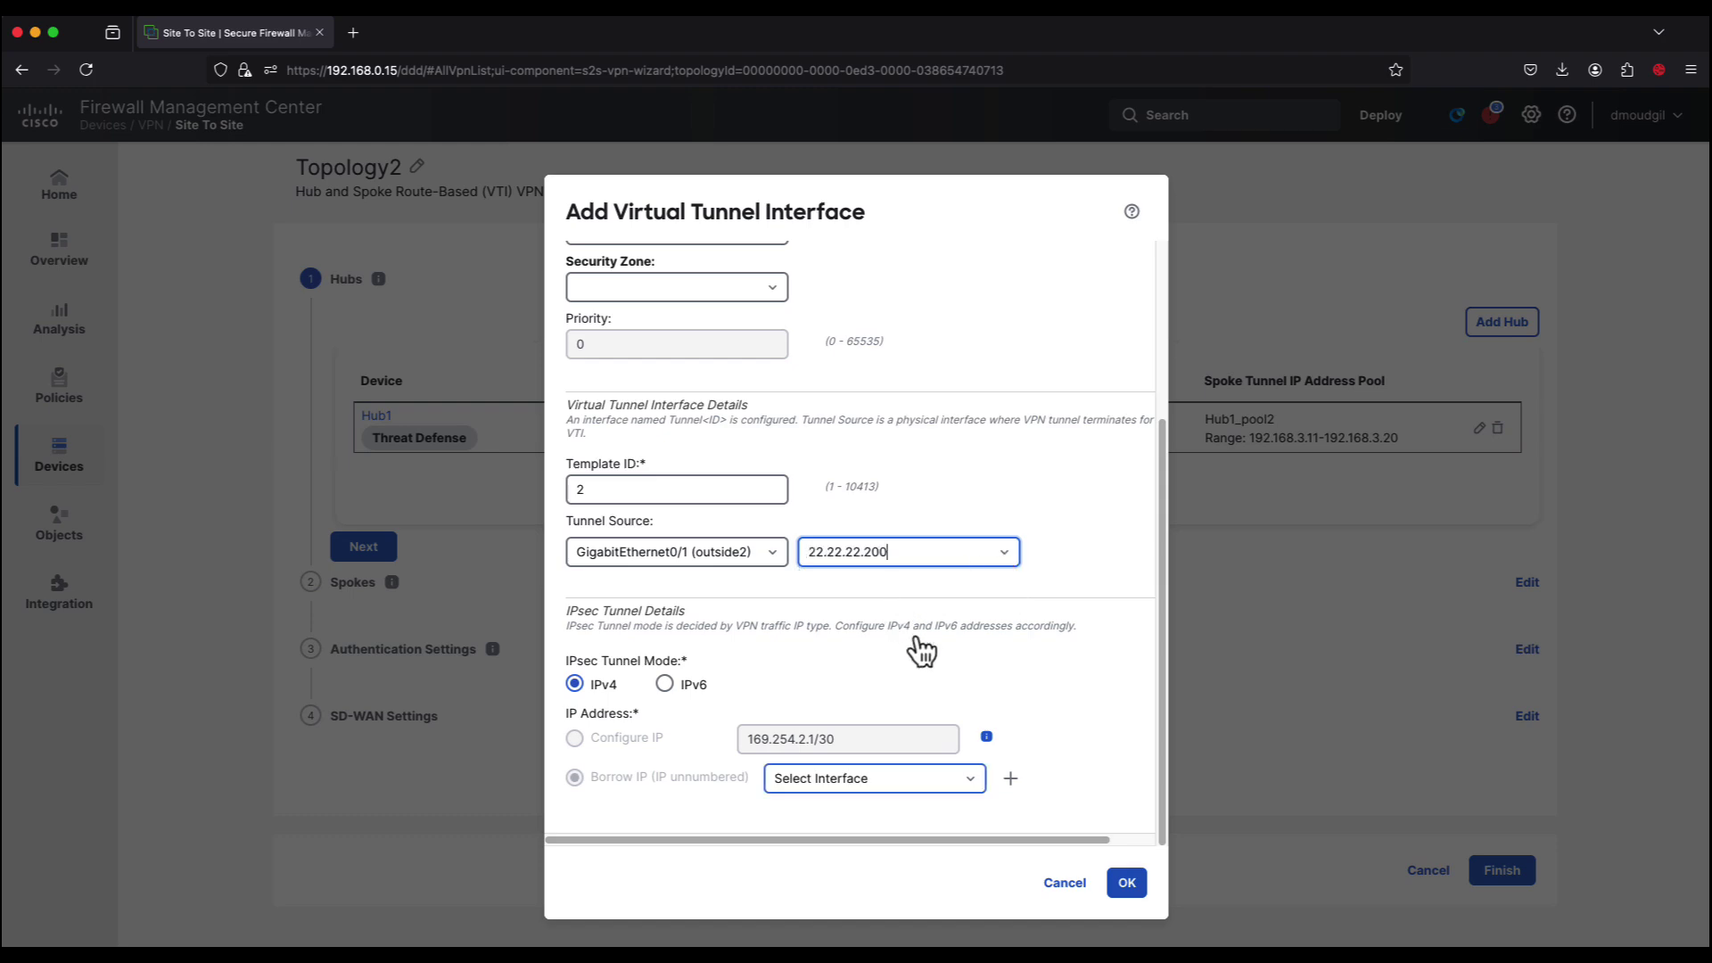
Step: Create Loopback201 as the borrowed IP interface, then save and confirm Hub2's dynamic VTI
click(1010, 778)
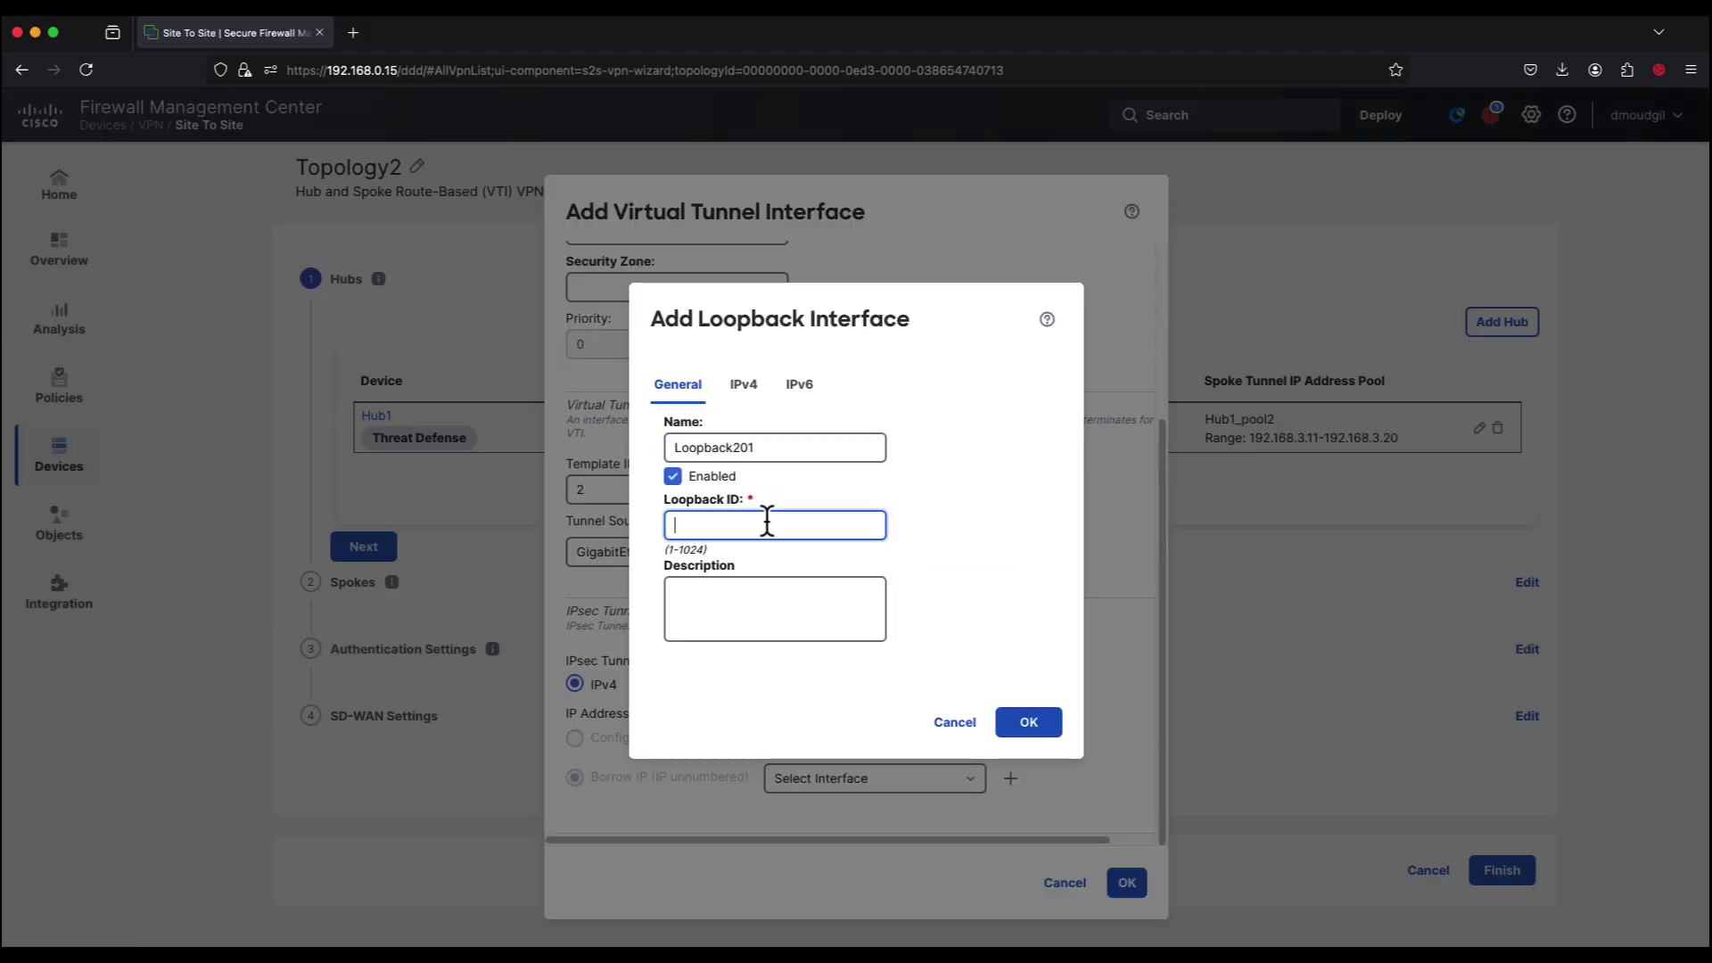
click(743, 436)
text(192.168.201.1/24)
click(1042, 671)
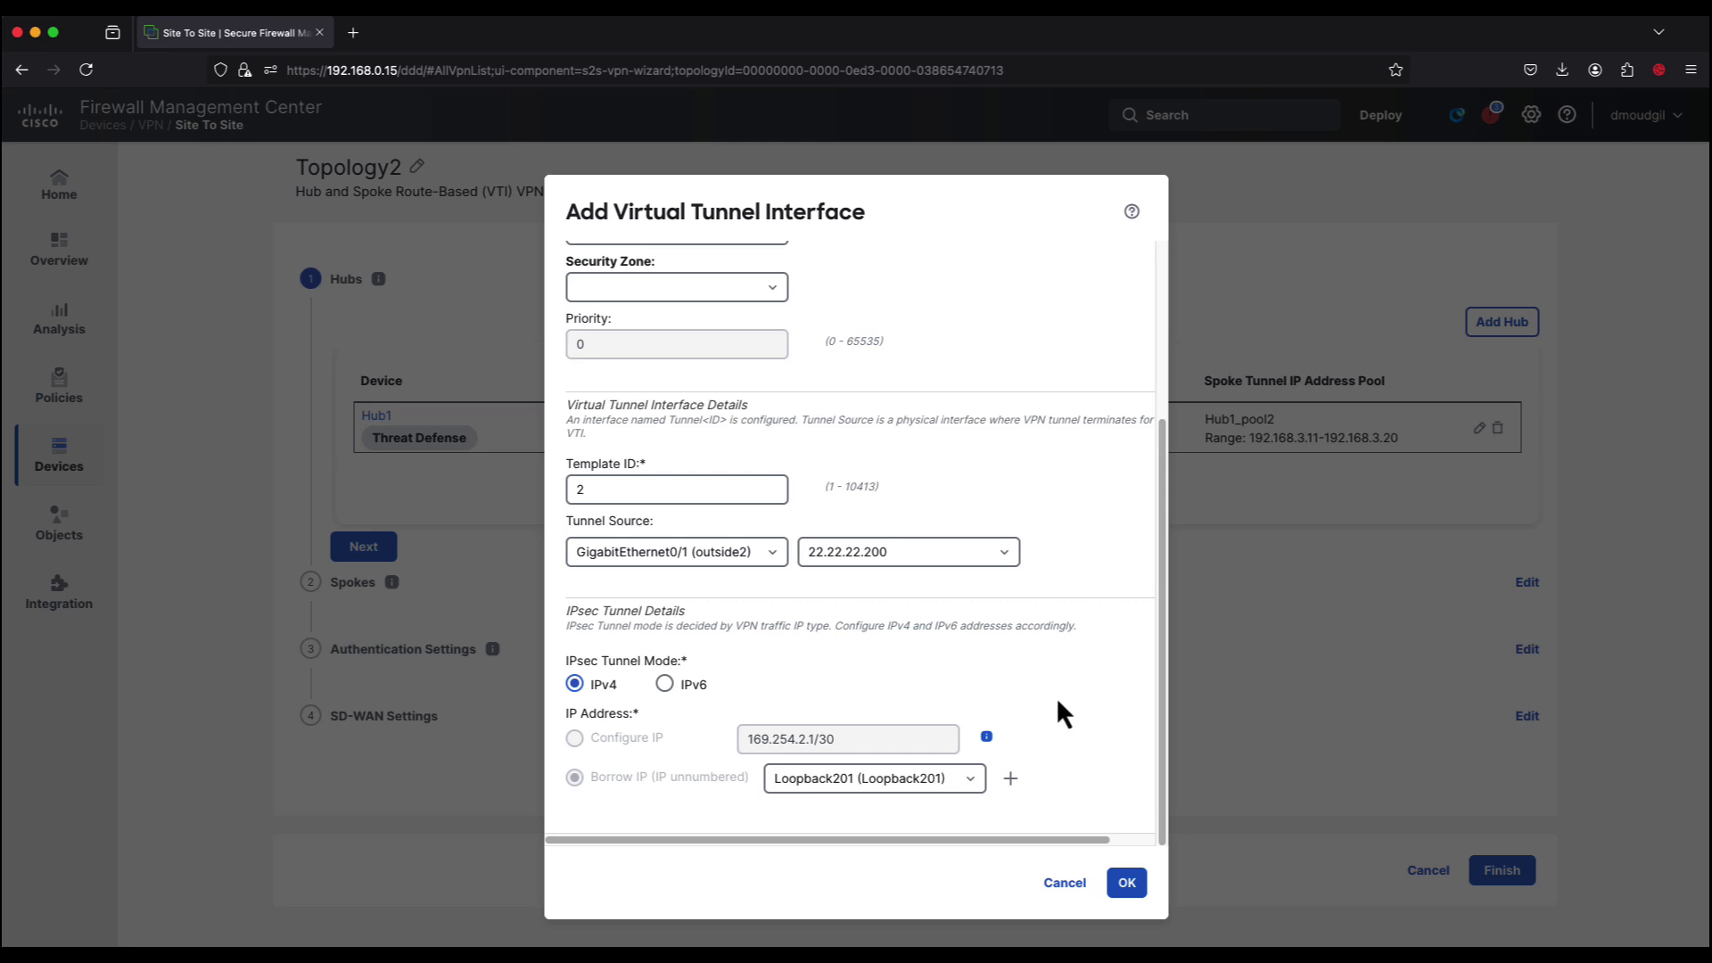
click(1128, 883)
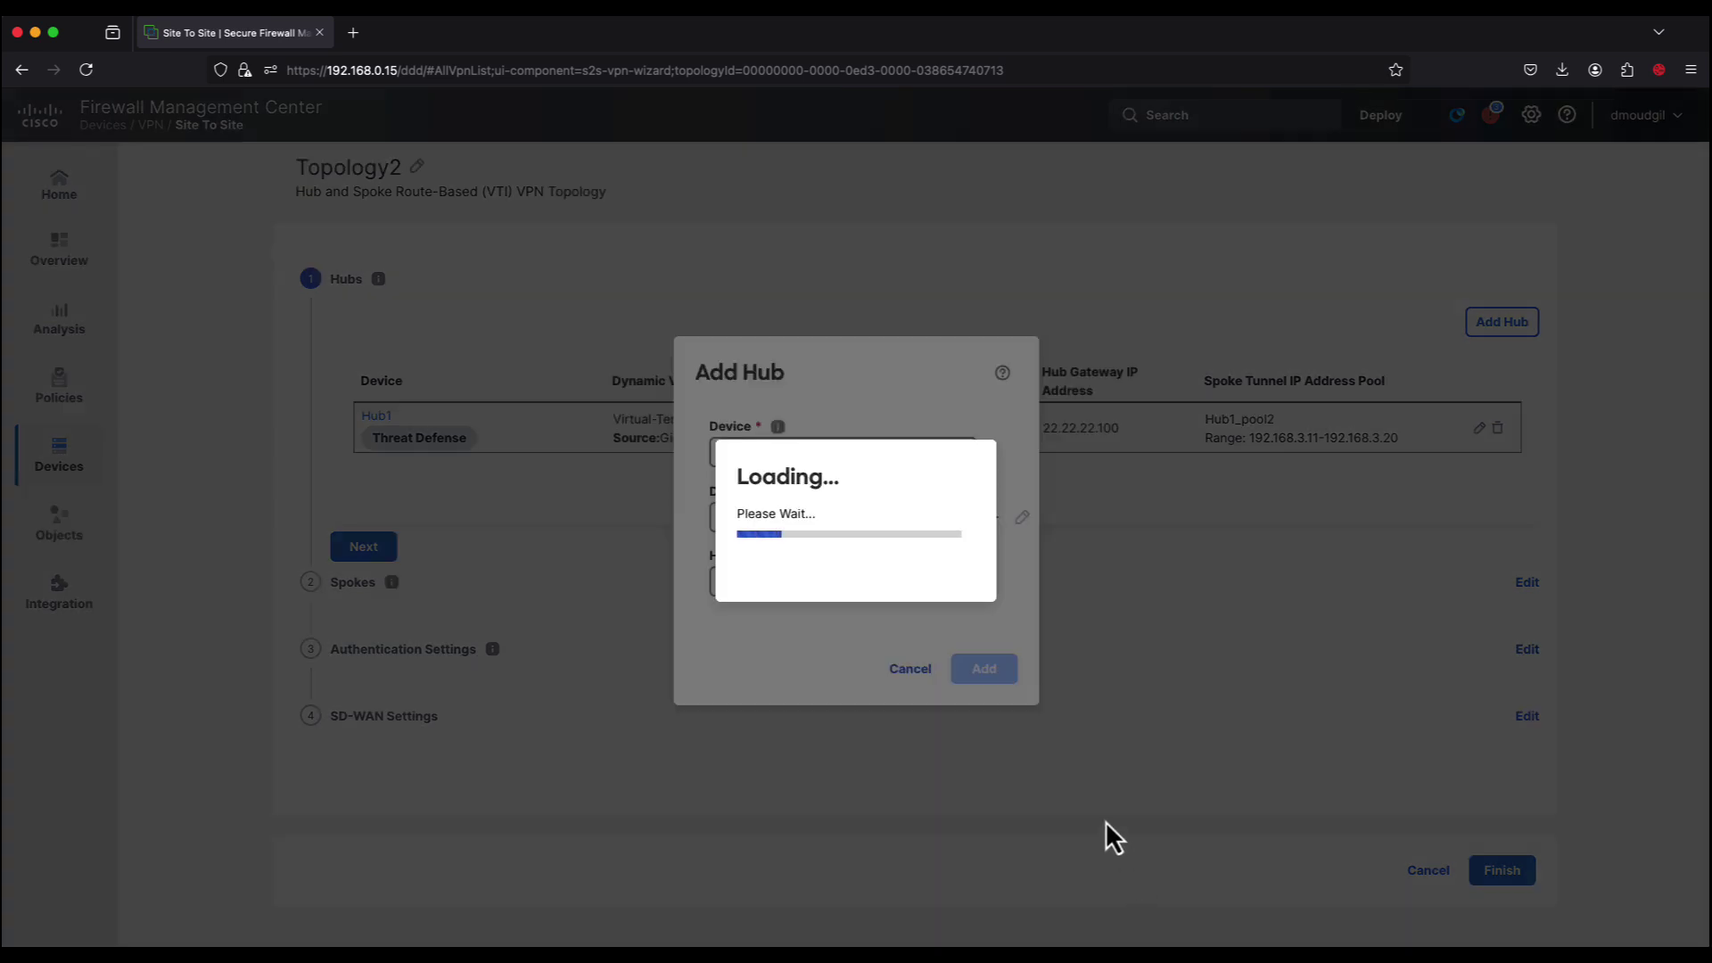
click(945, 613)
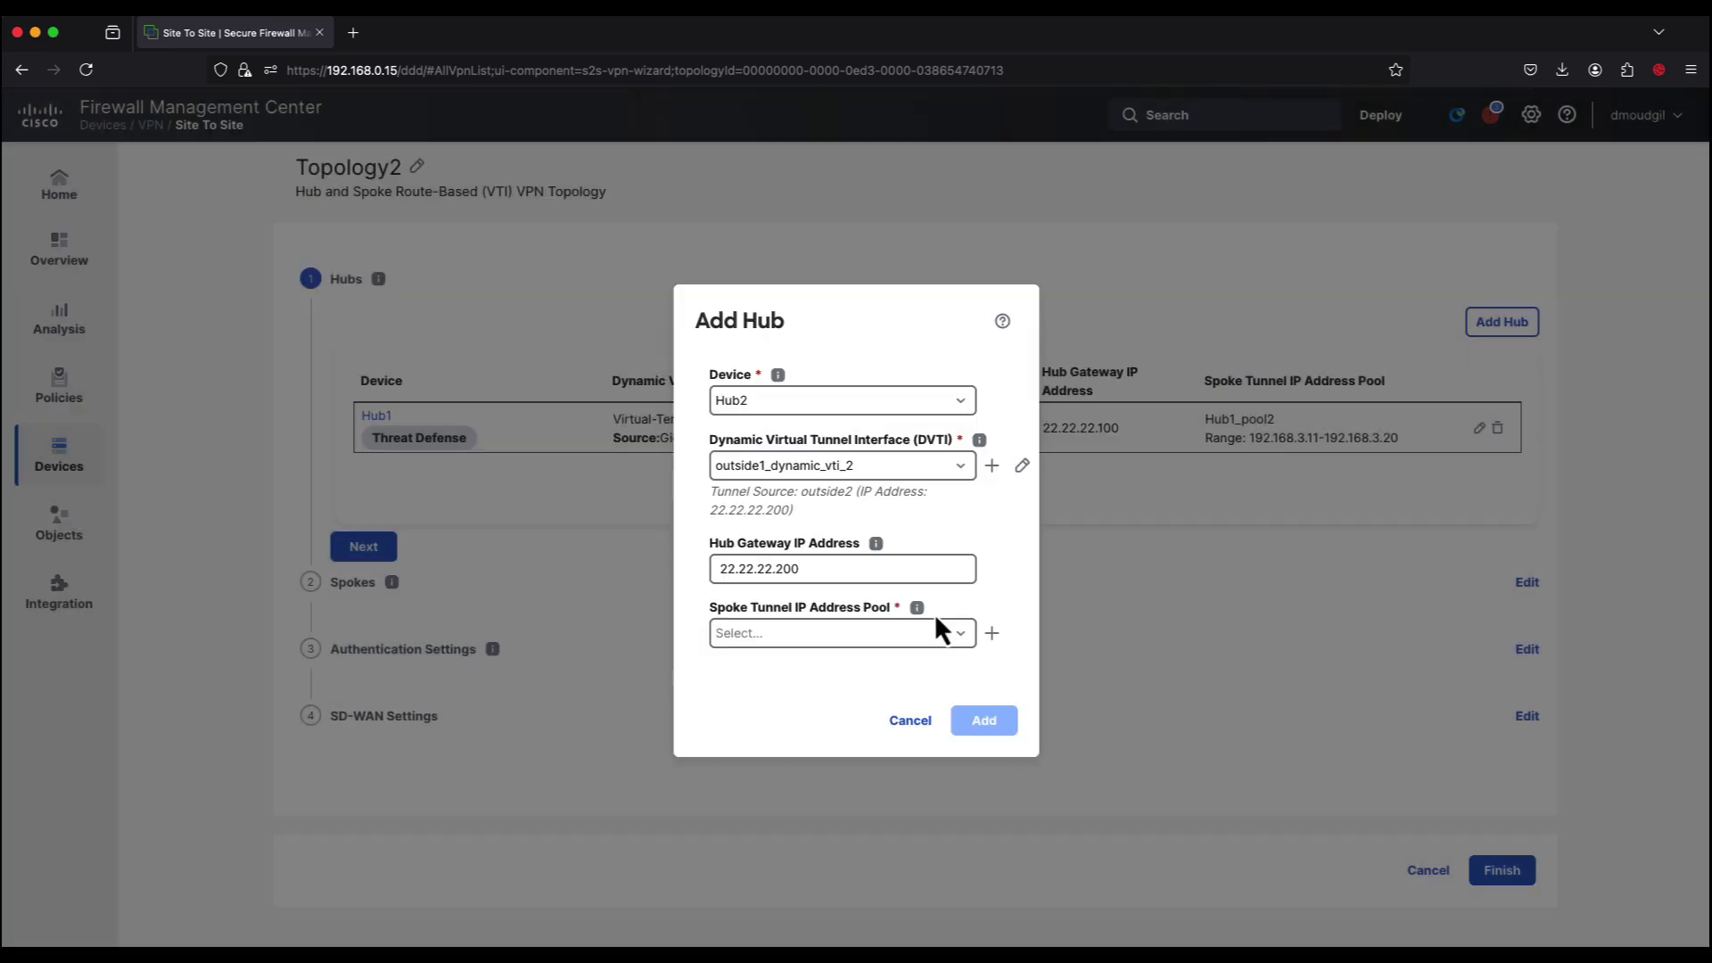
Step: Add Hub2 with new pool Hub2_Pool2 (192.168.4.11–192.168.4.20, mask 255.255.255.0) as primary hub
click(992, 633)
text(Hub2_Pool2)
click(691, 407)
text(192)
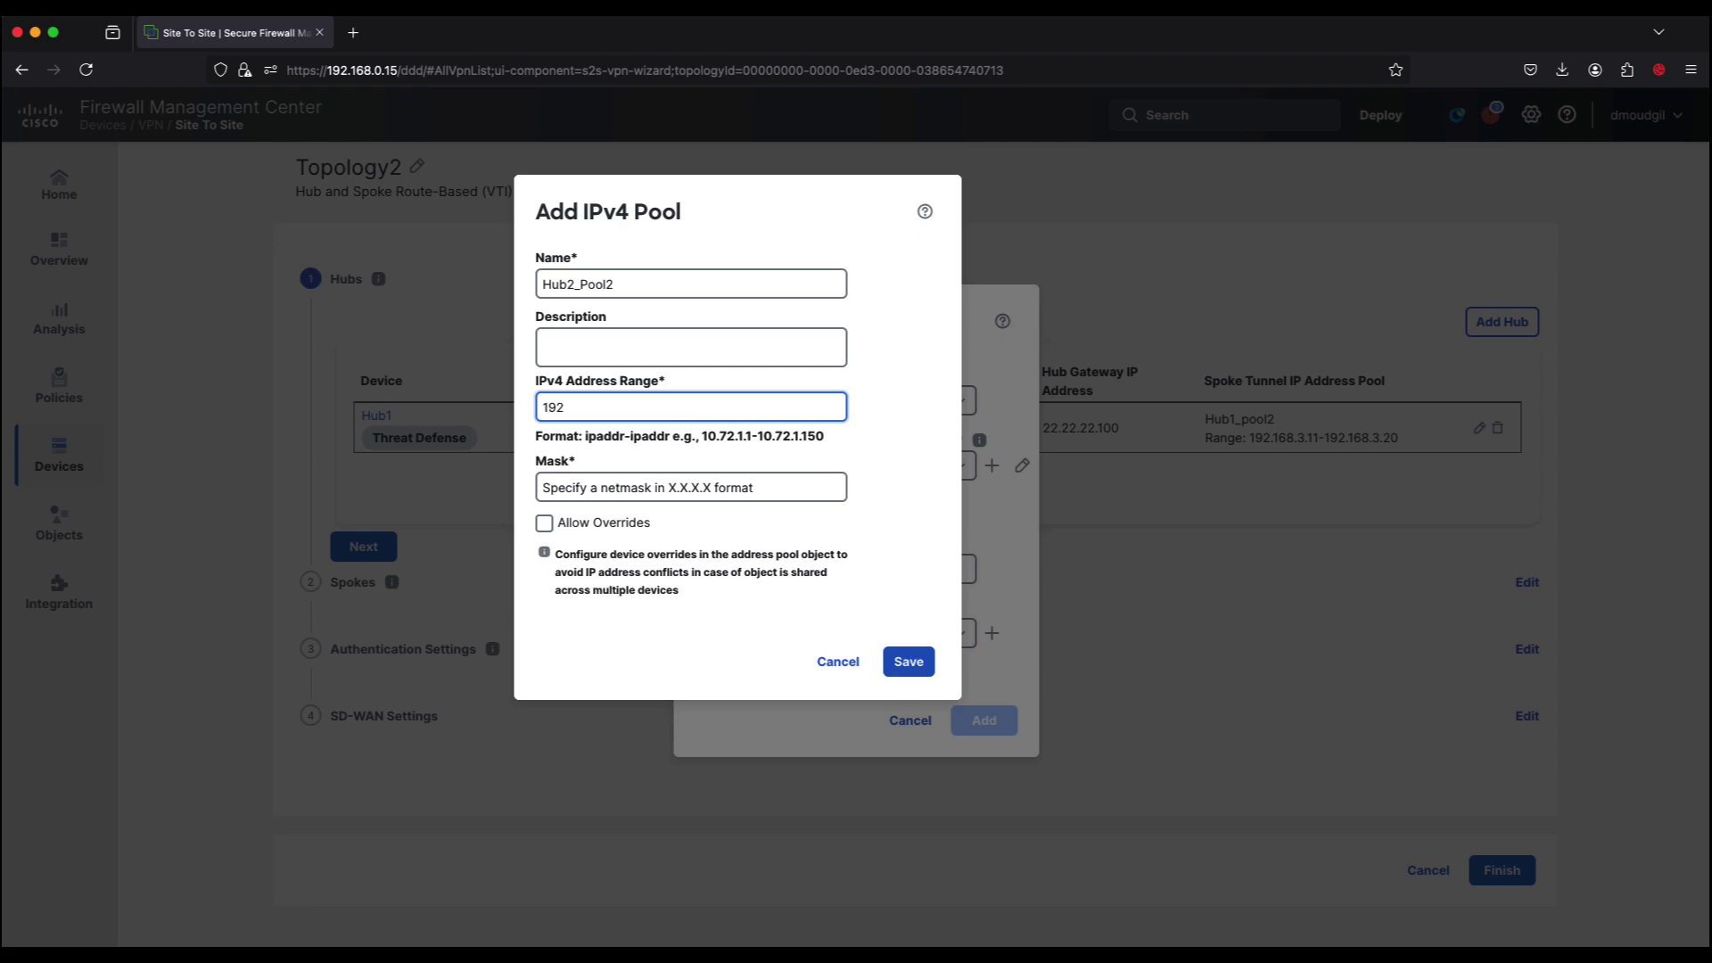
text(.168.4.11-192.168.4.20)
click(657, 493)
text(255.255.255.0)
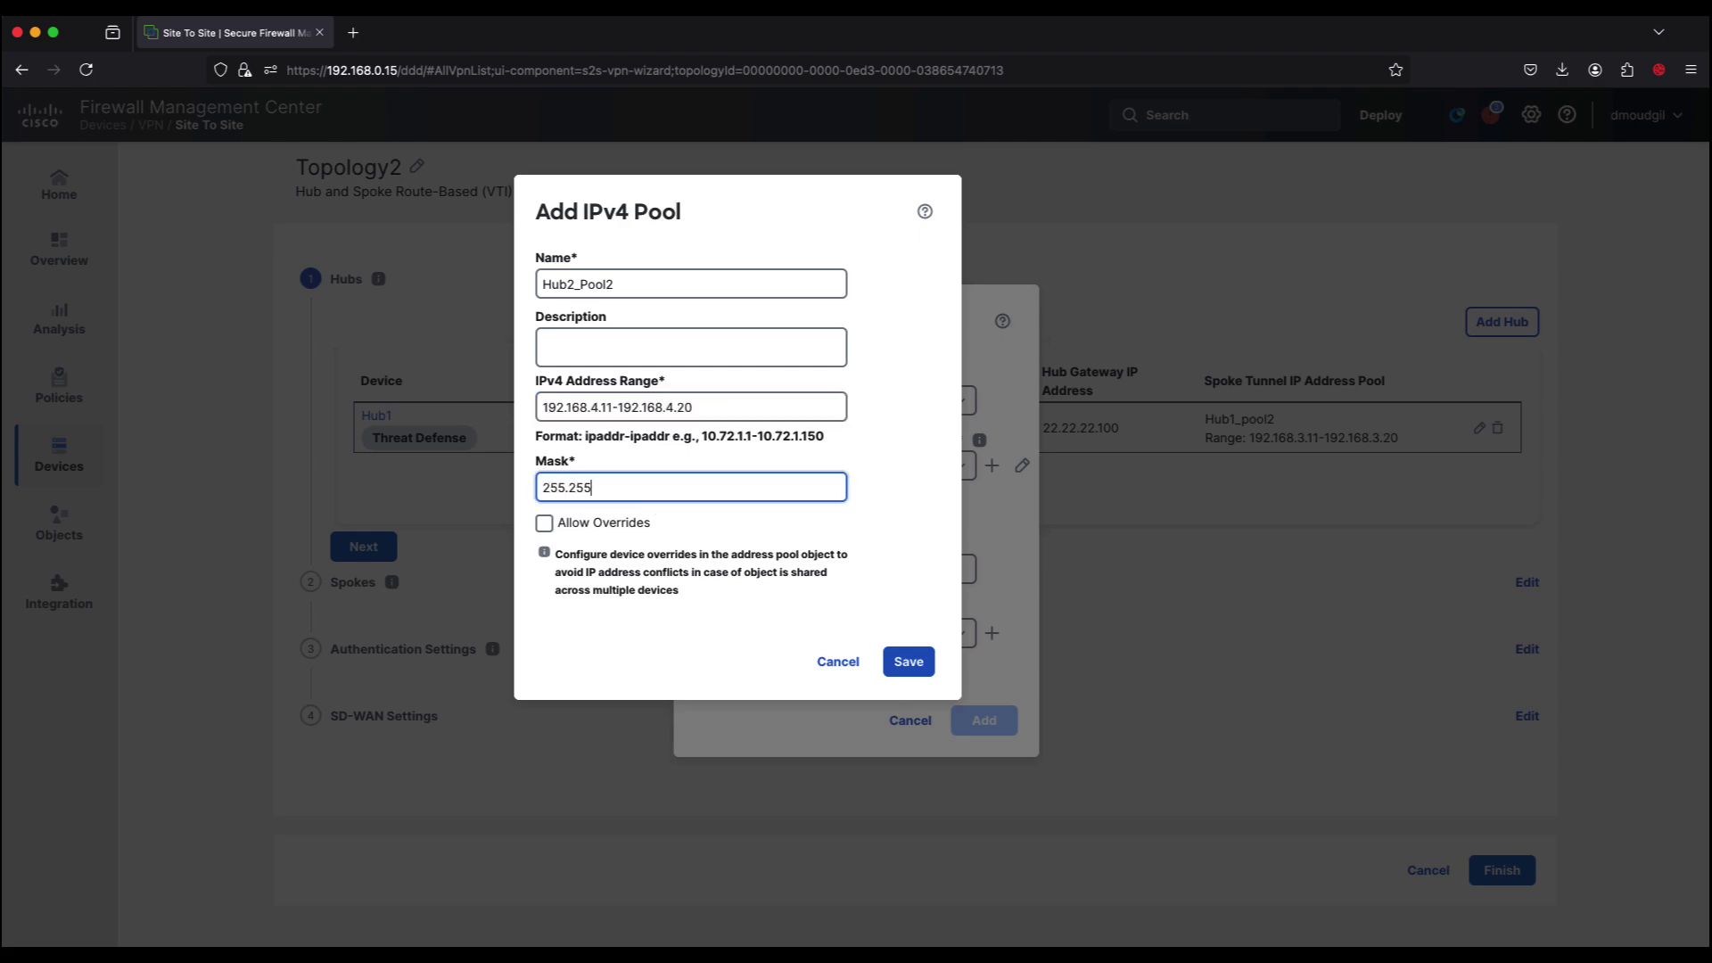
click(903, 664)
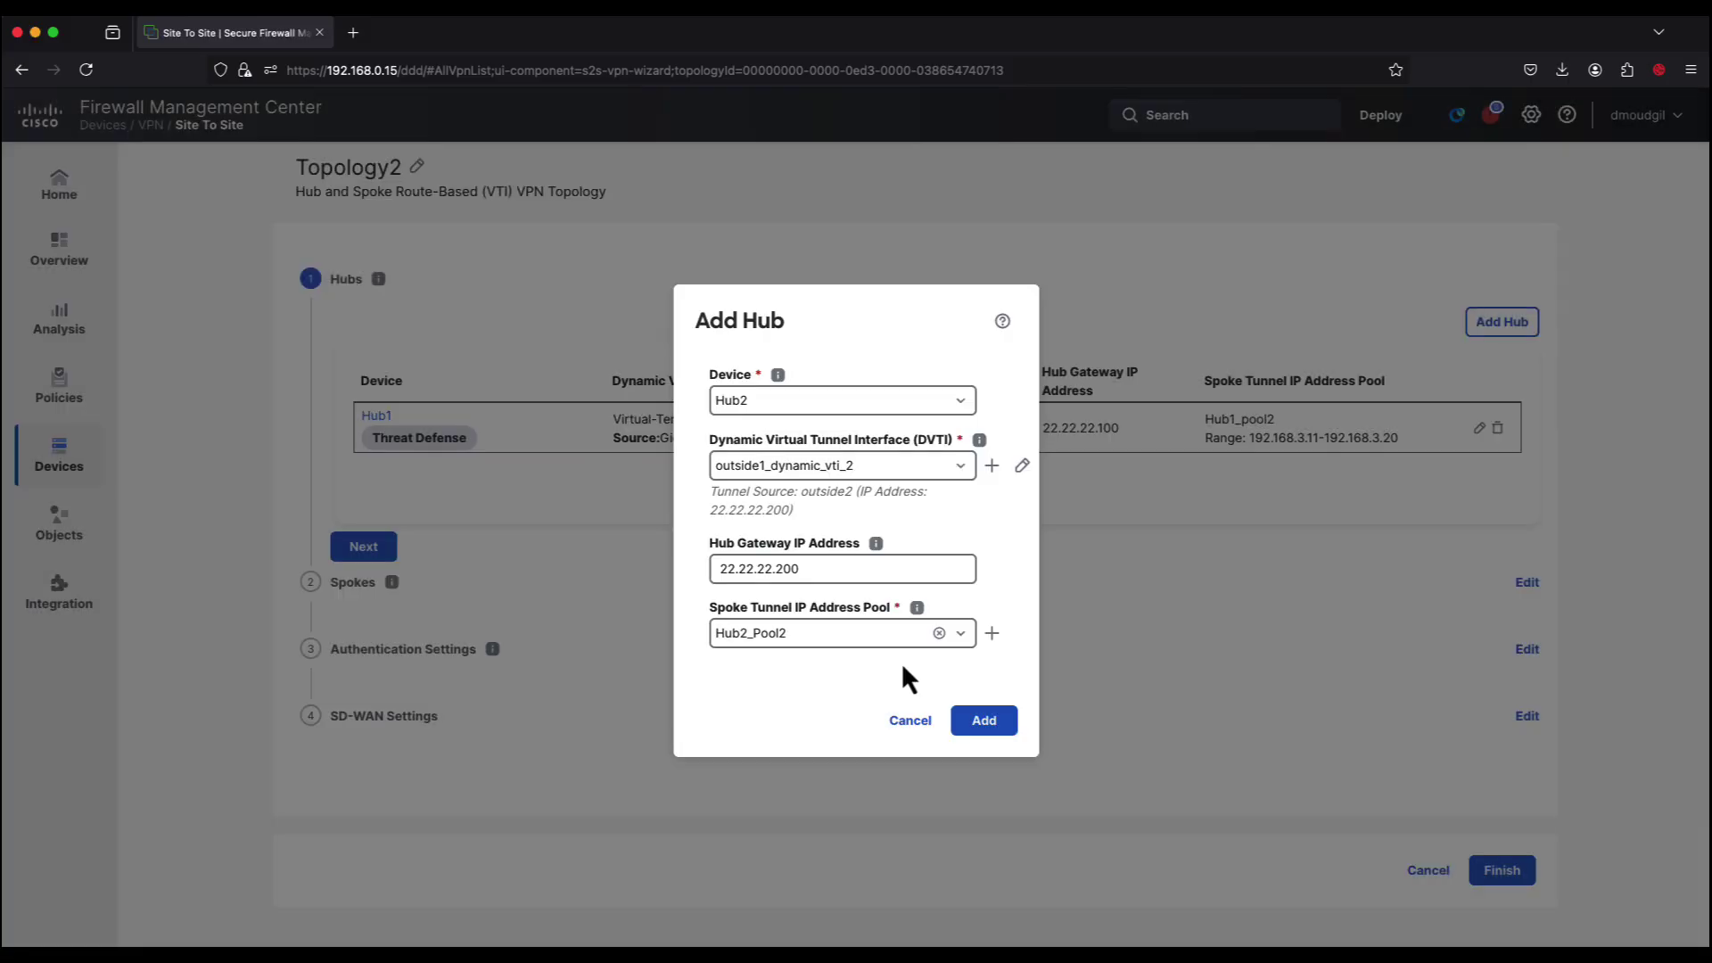
click(990, 723)
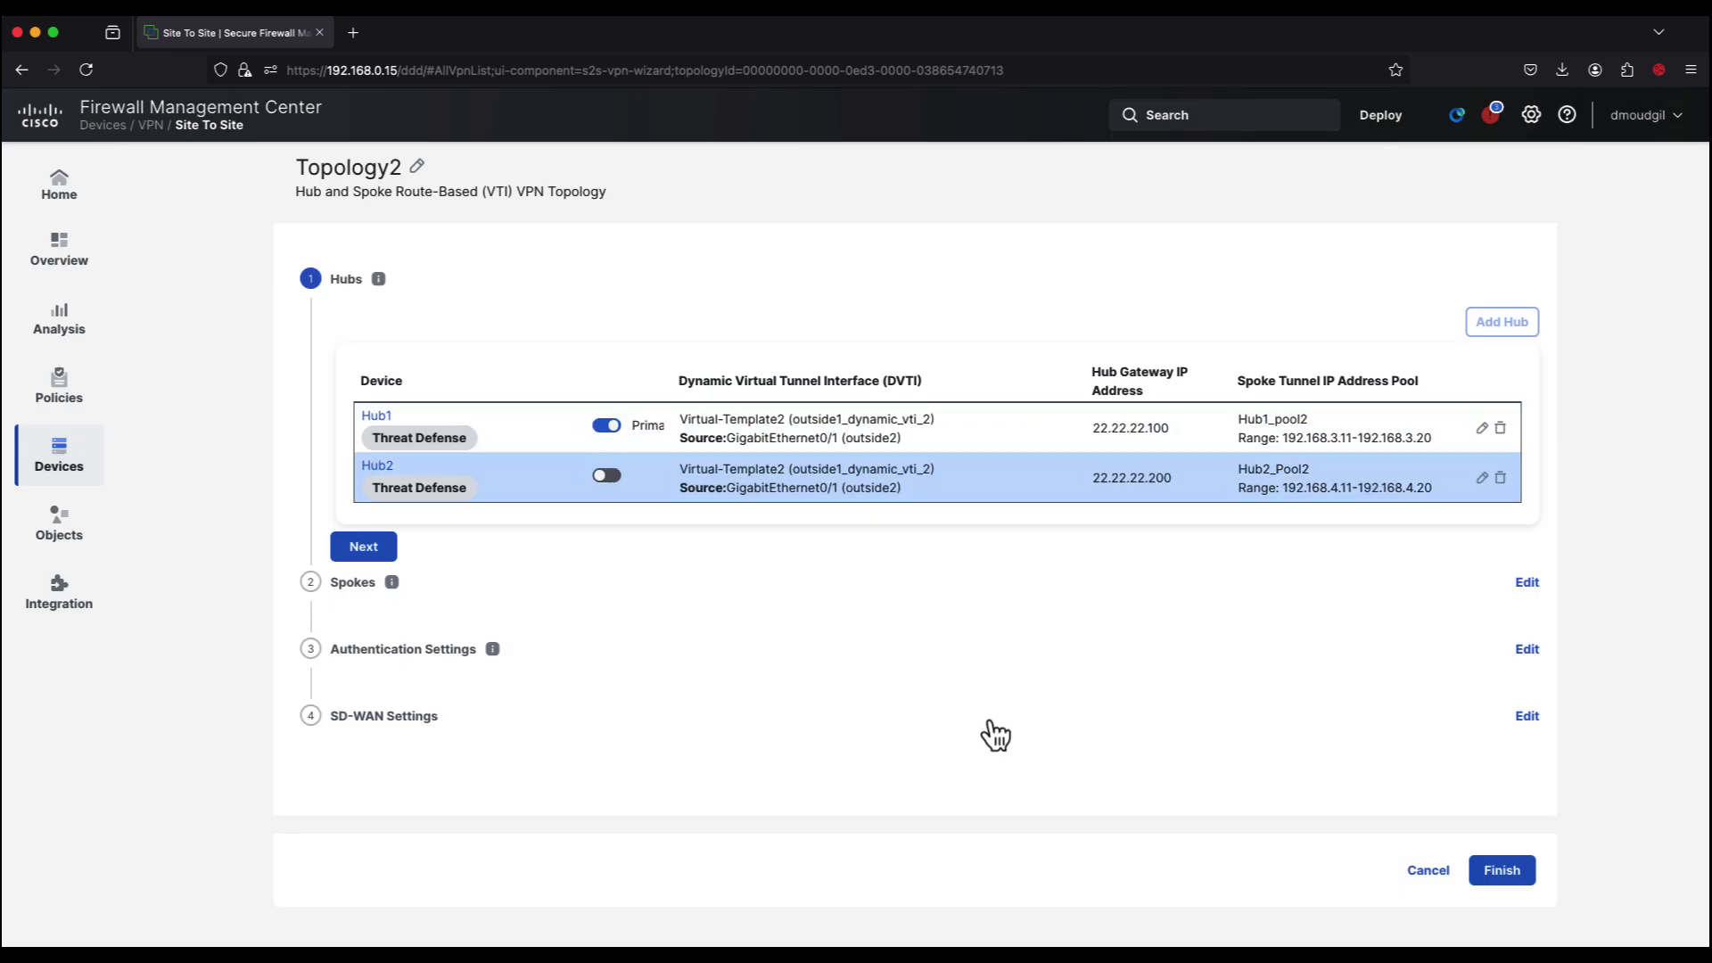
click(608, 475)
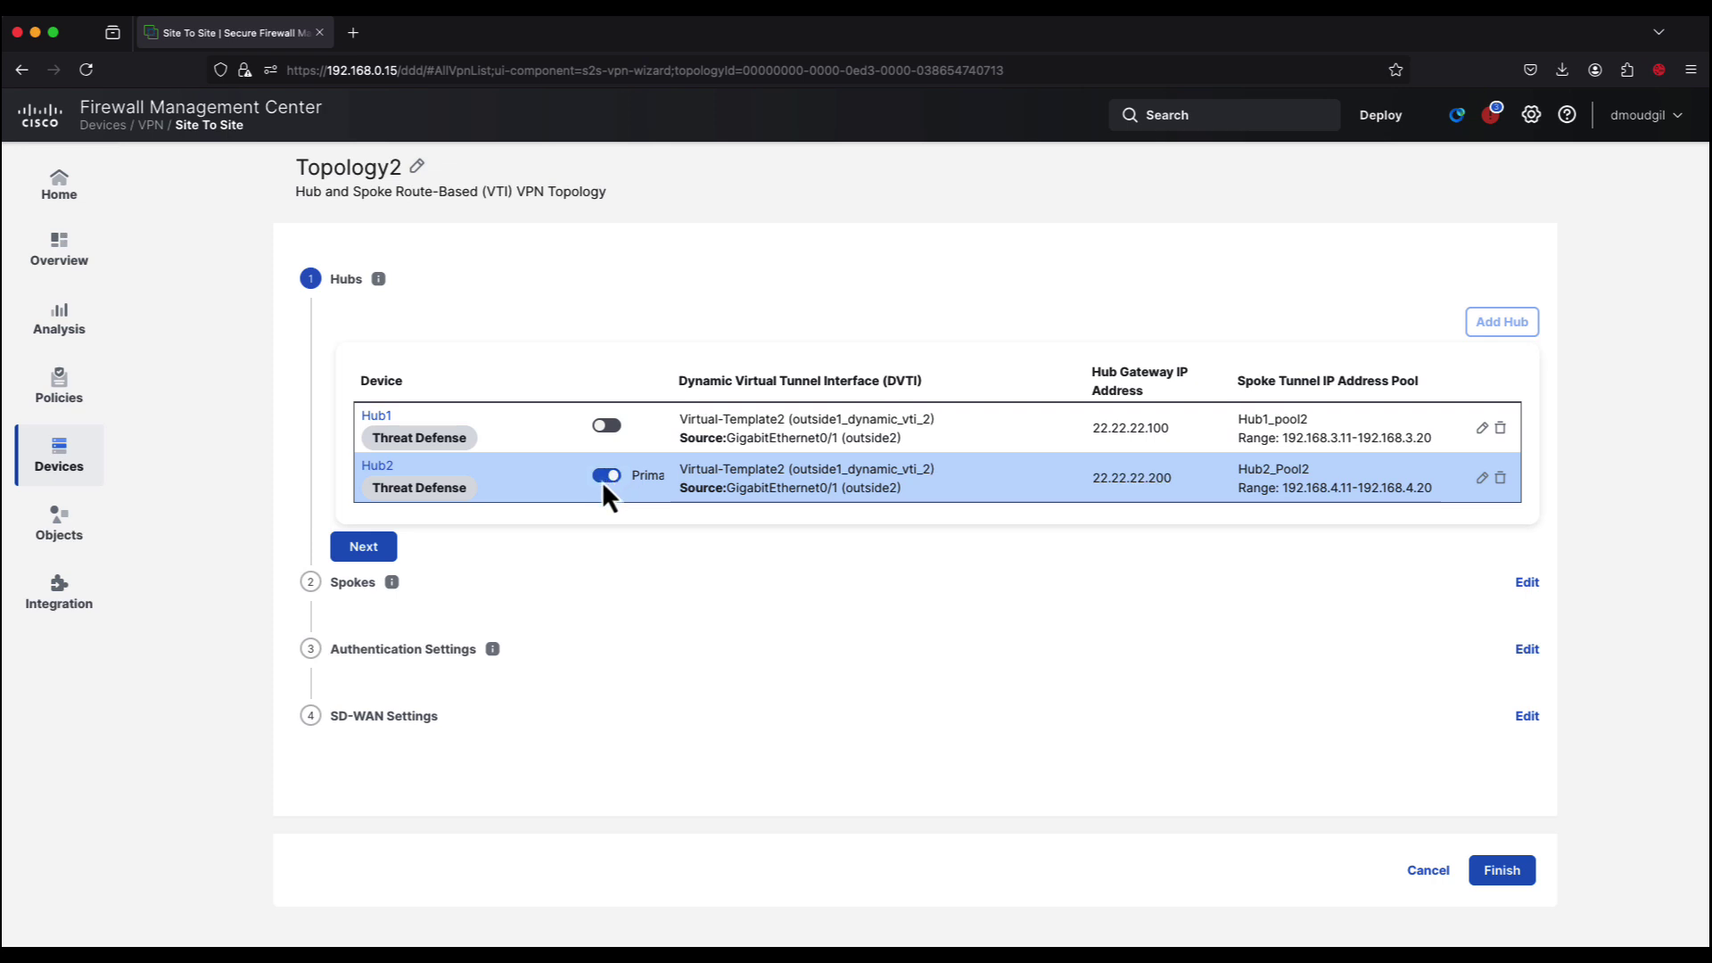
Step: Select Spoke11, Spoke12, Spoke21 and Spoke22 for bulk addition as spokes
click(364, 547)
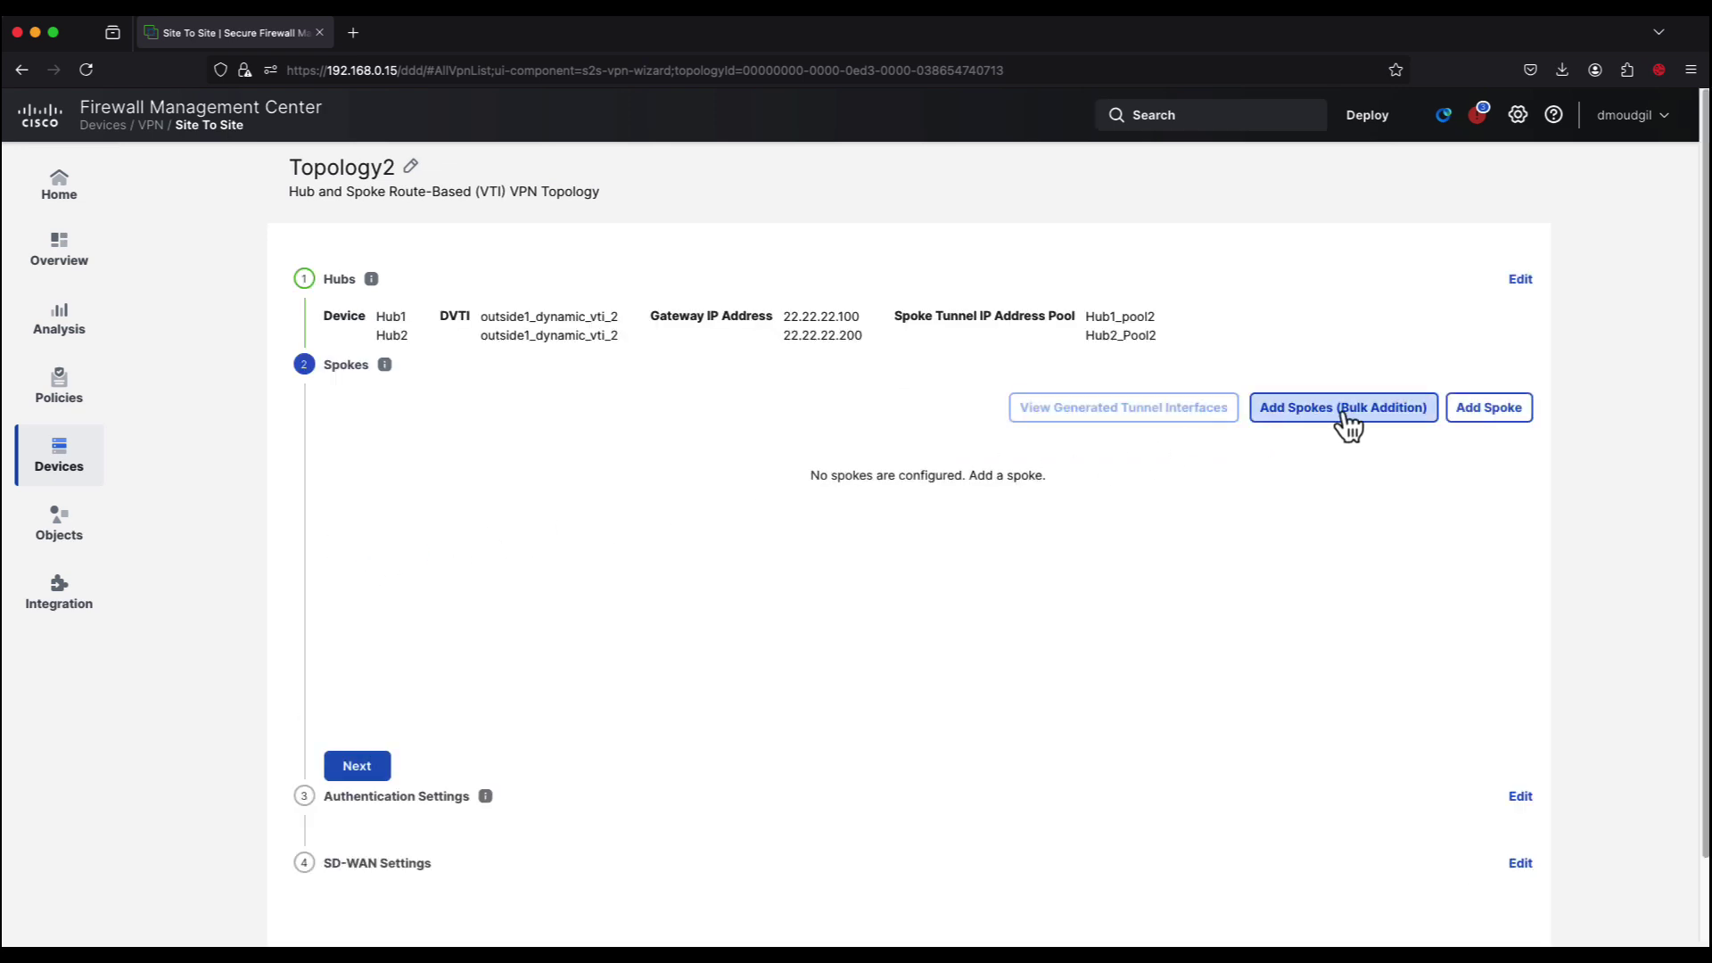
click(1342, 412)
click(644, 446)
click(620, 481)
click(612, 516)
click(612, 547)
click(845, 457)
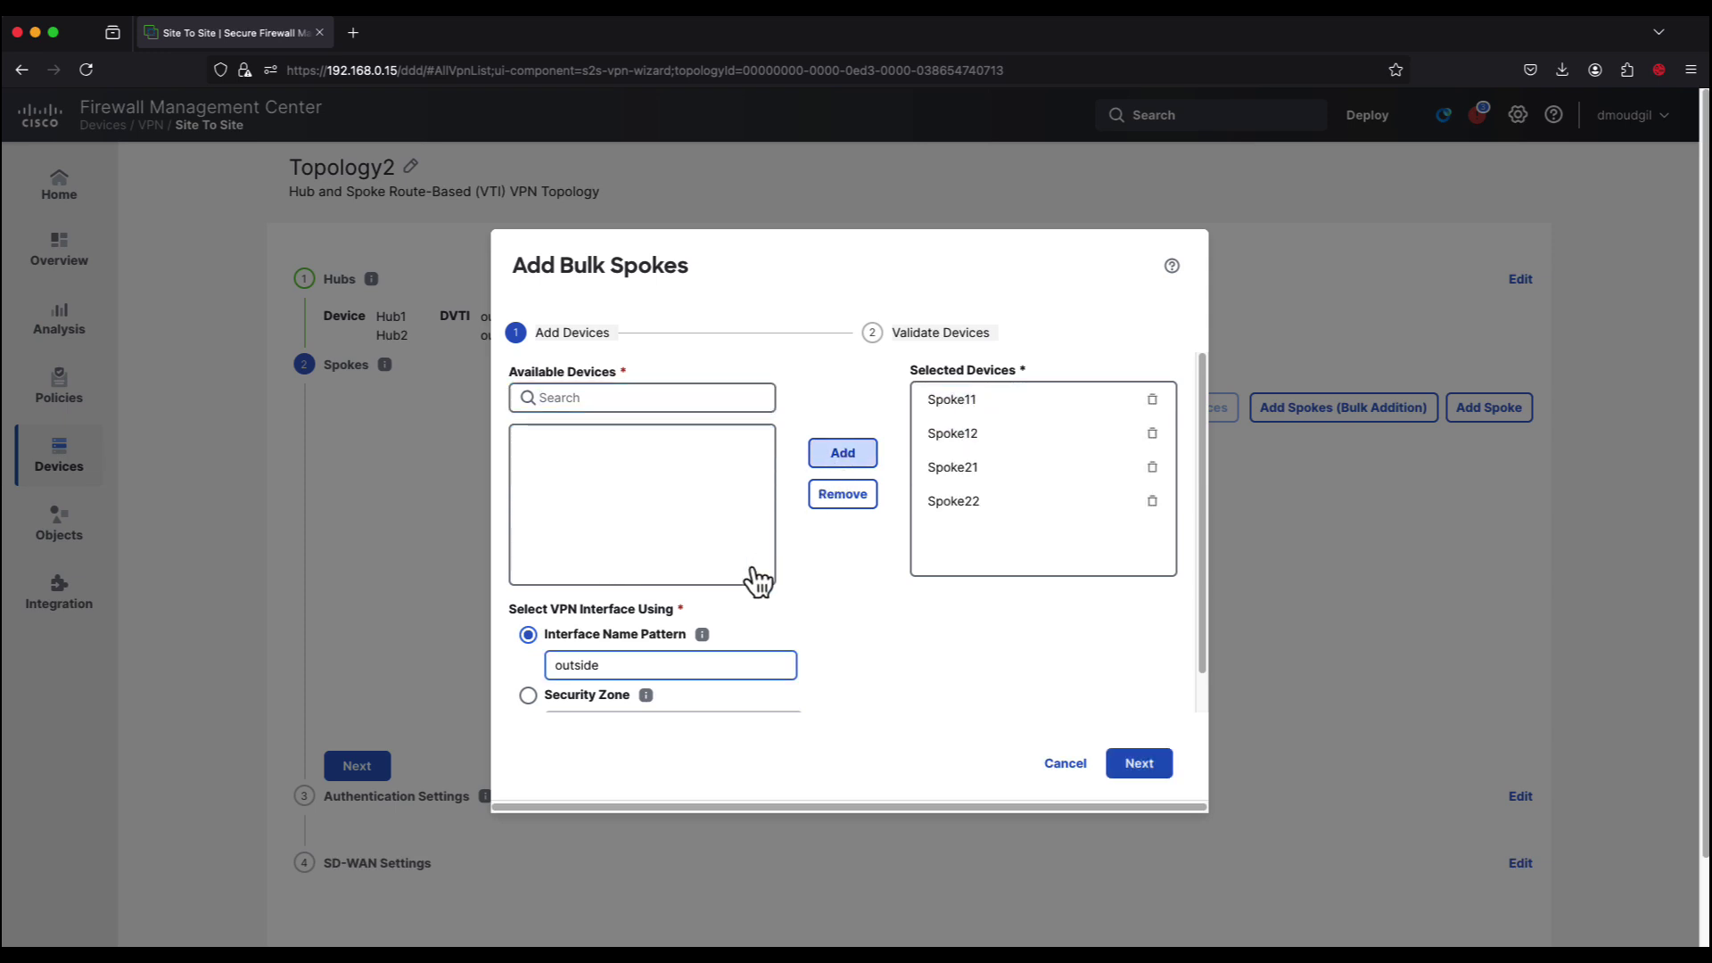
Step: Set the spokes' interface pattern to outside2, then validate and add them to Topology2
click(671, 665)
text(2)
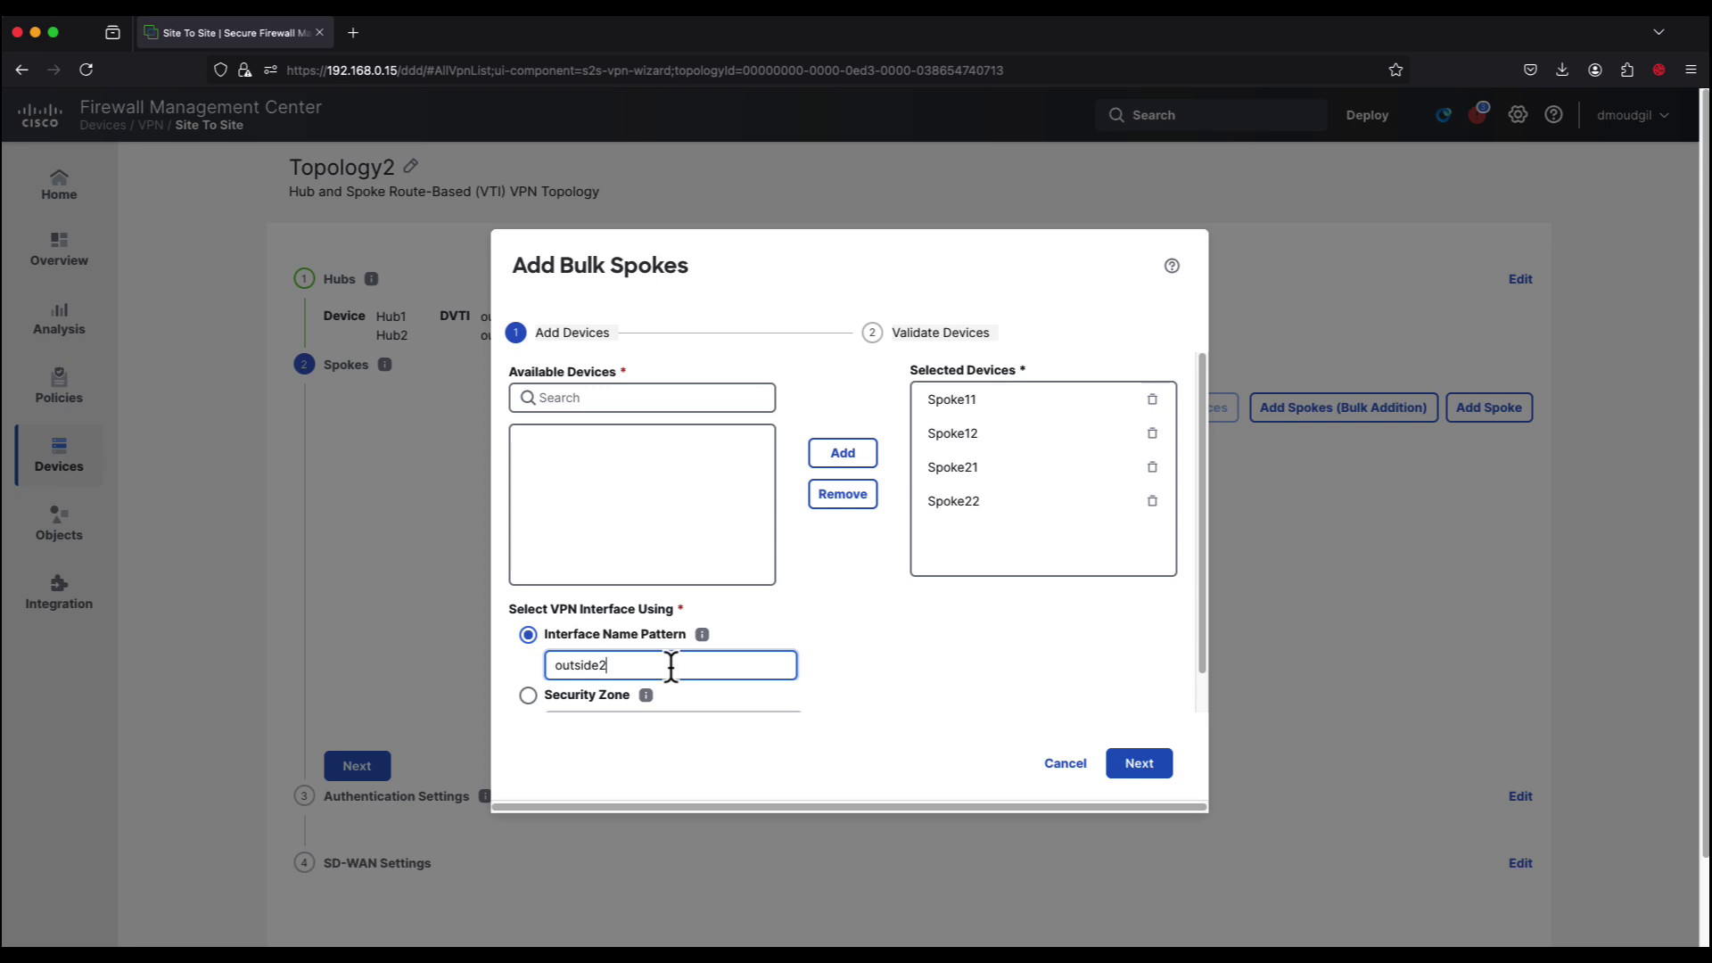
click(1151, 765)
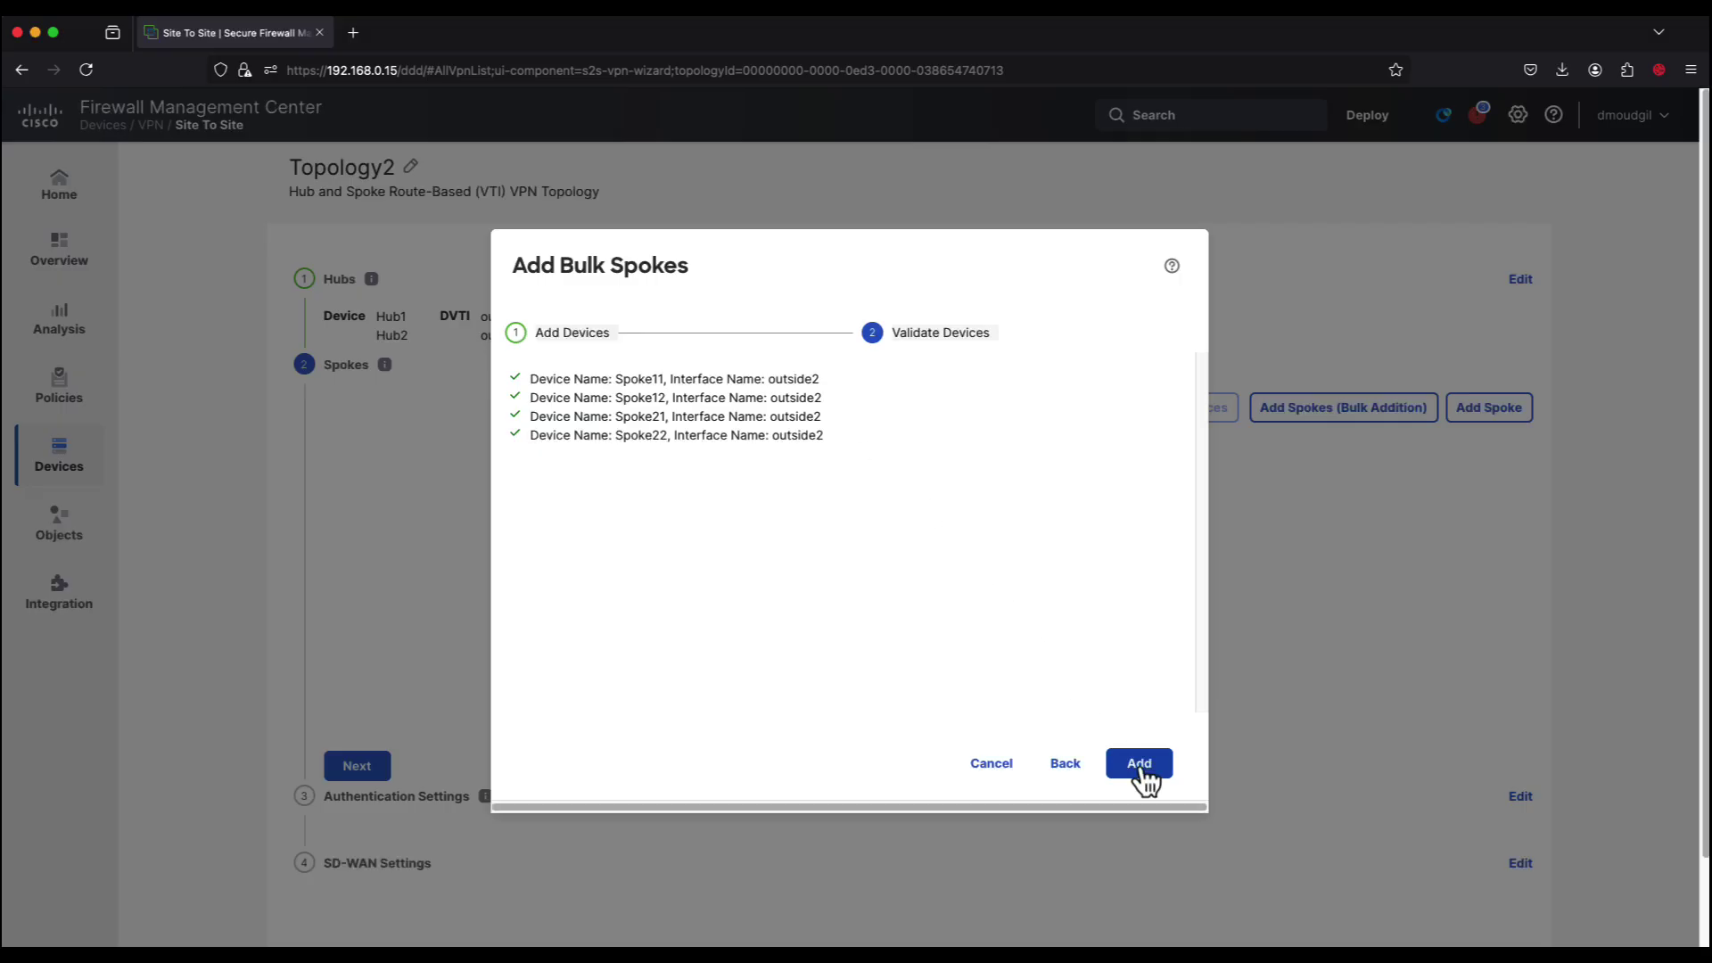
click(1140, 768)
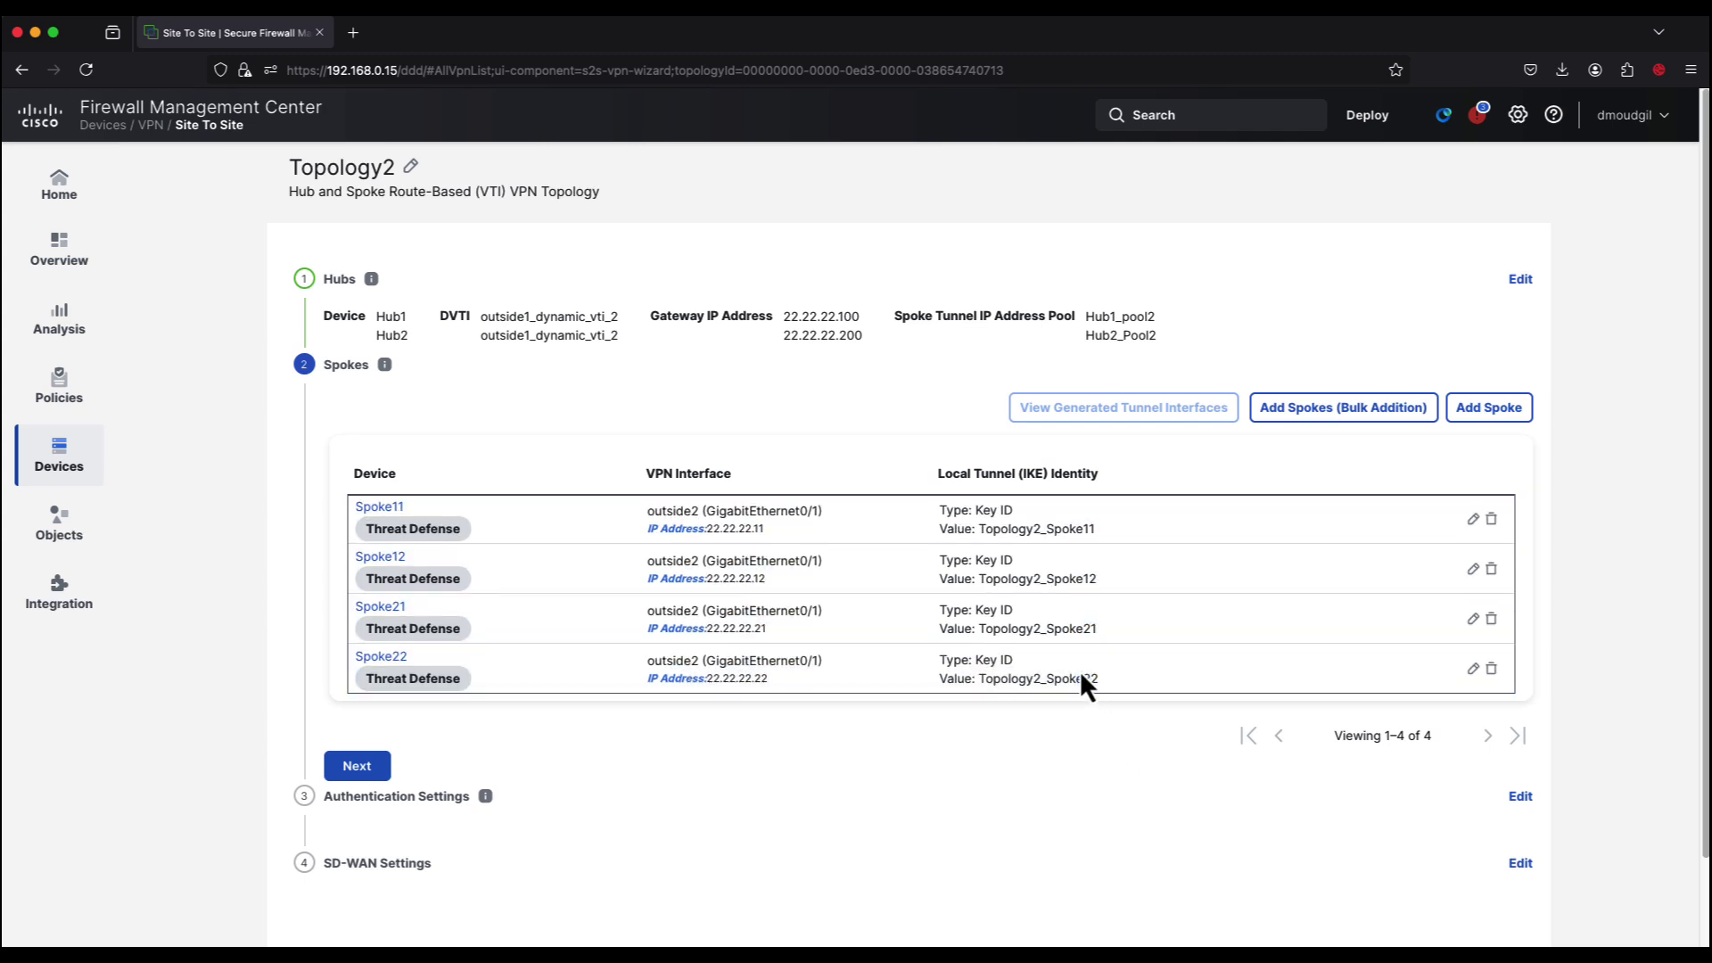
click(359, 765)
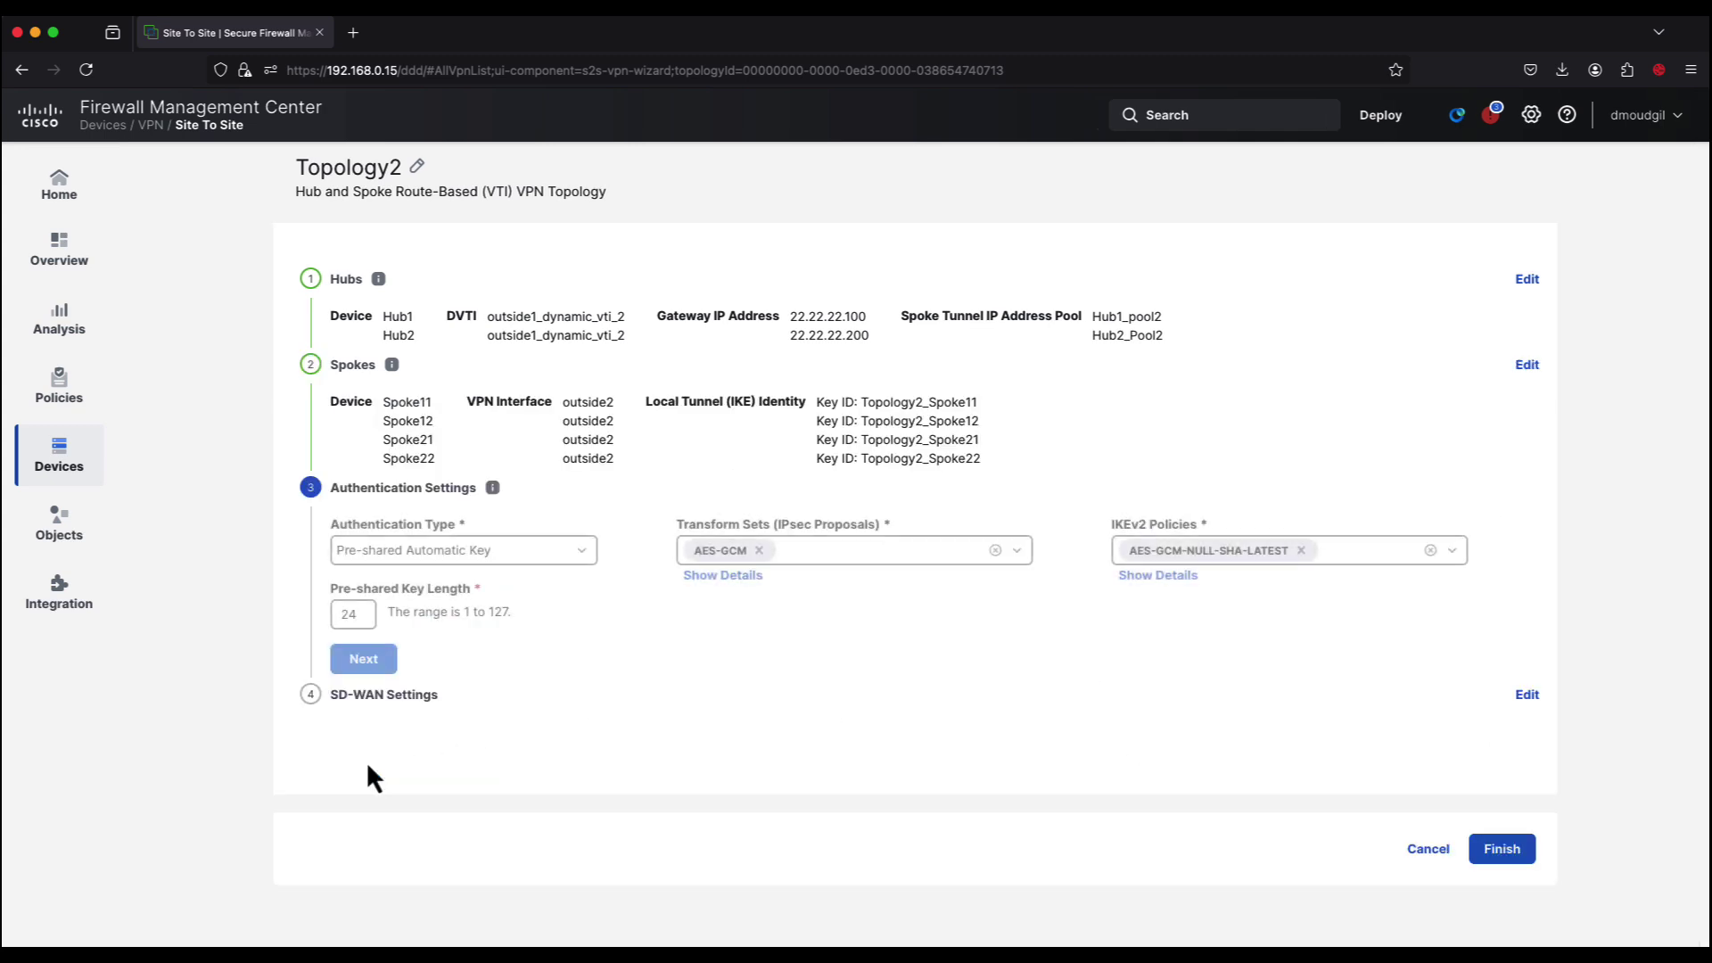
Step: Set authentication to Pre-shared Manual Key and enter and confirm the key
click(582, 562)
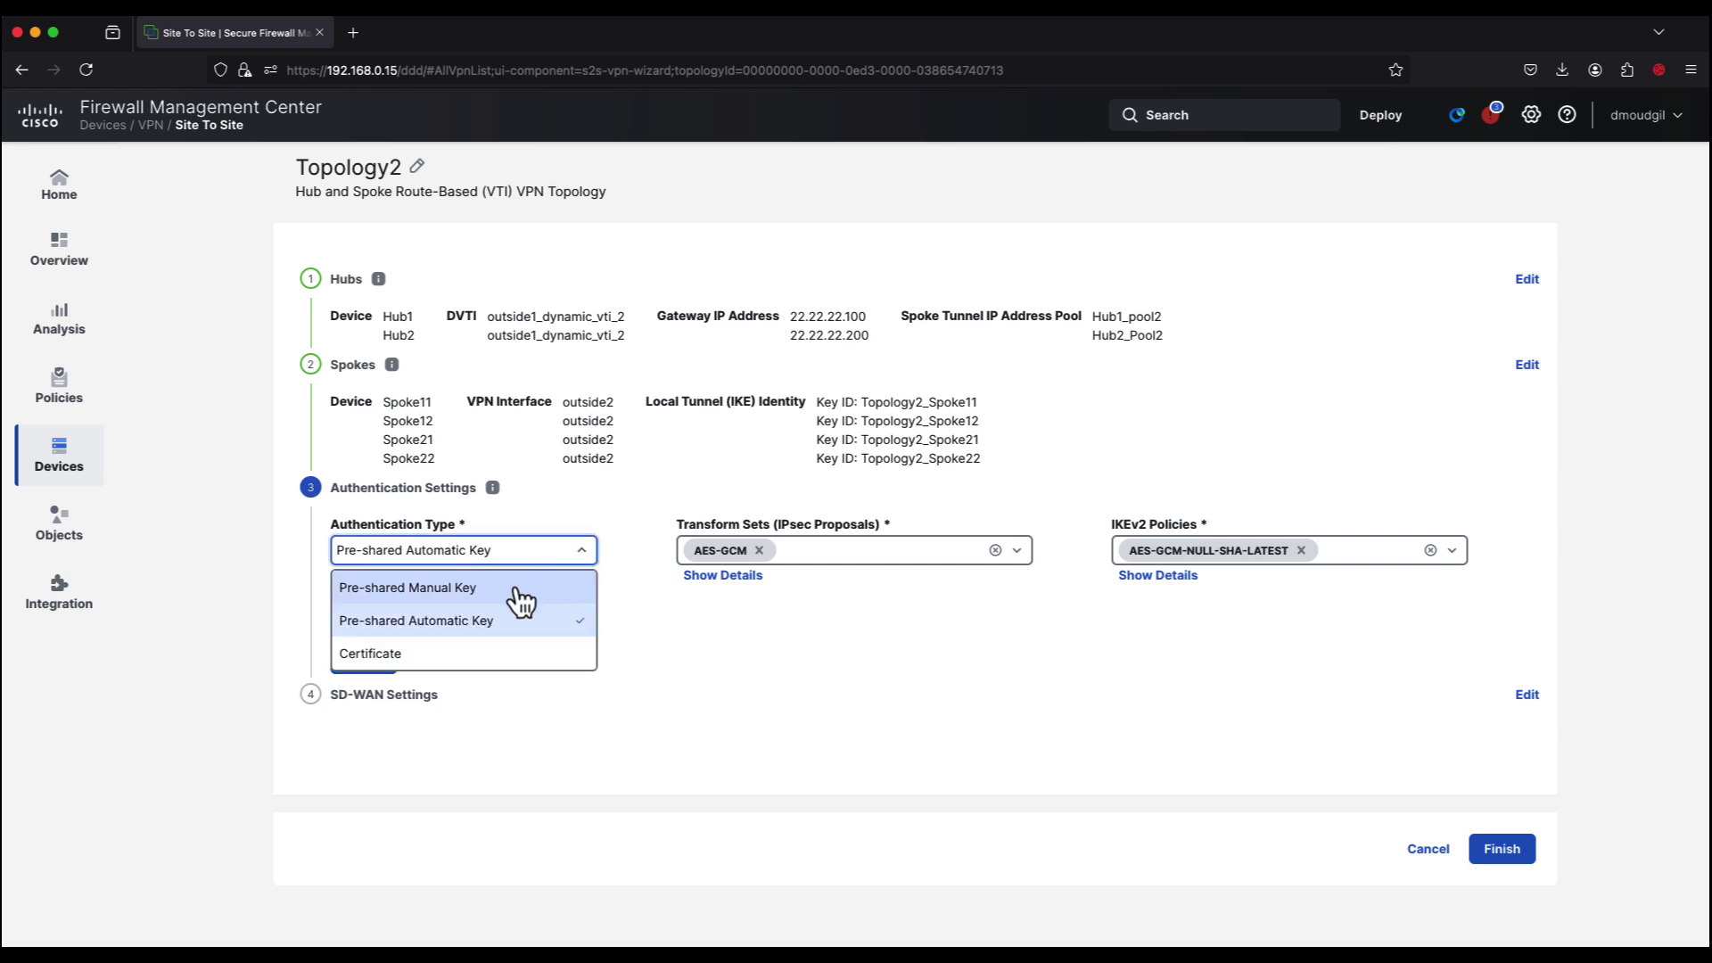
click(520, 594)
text(c)
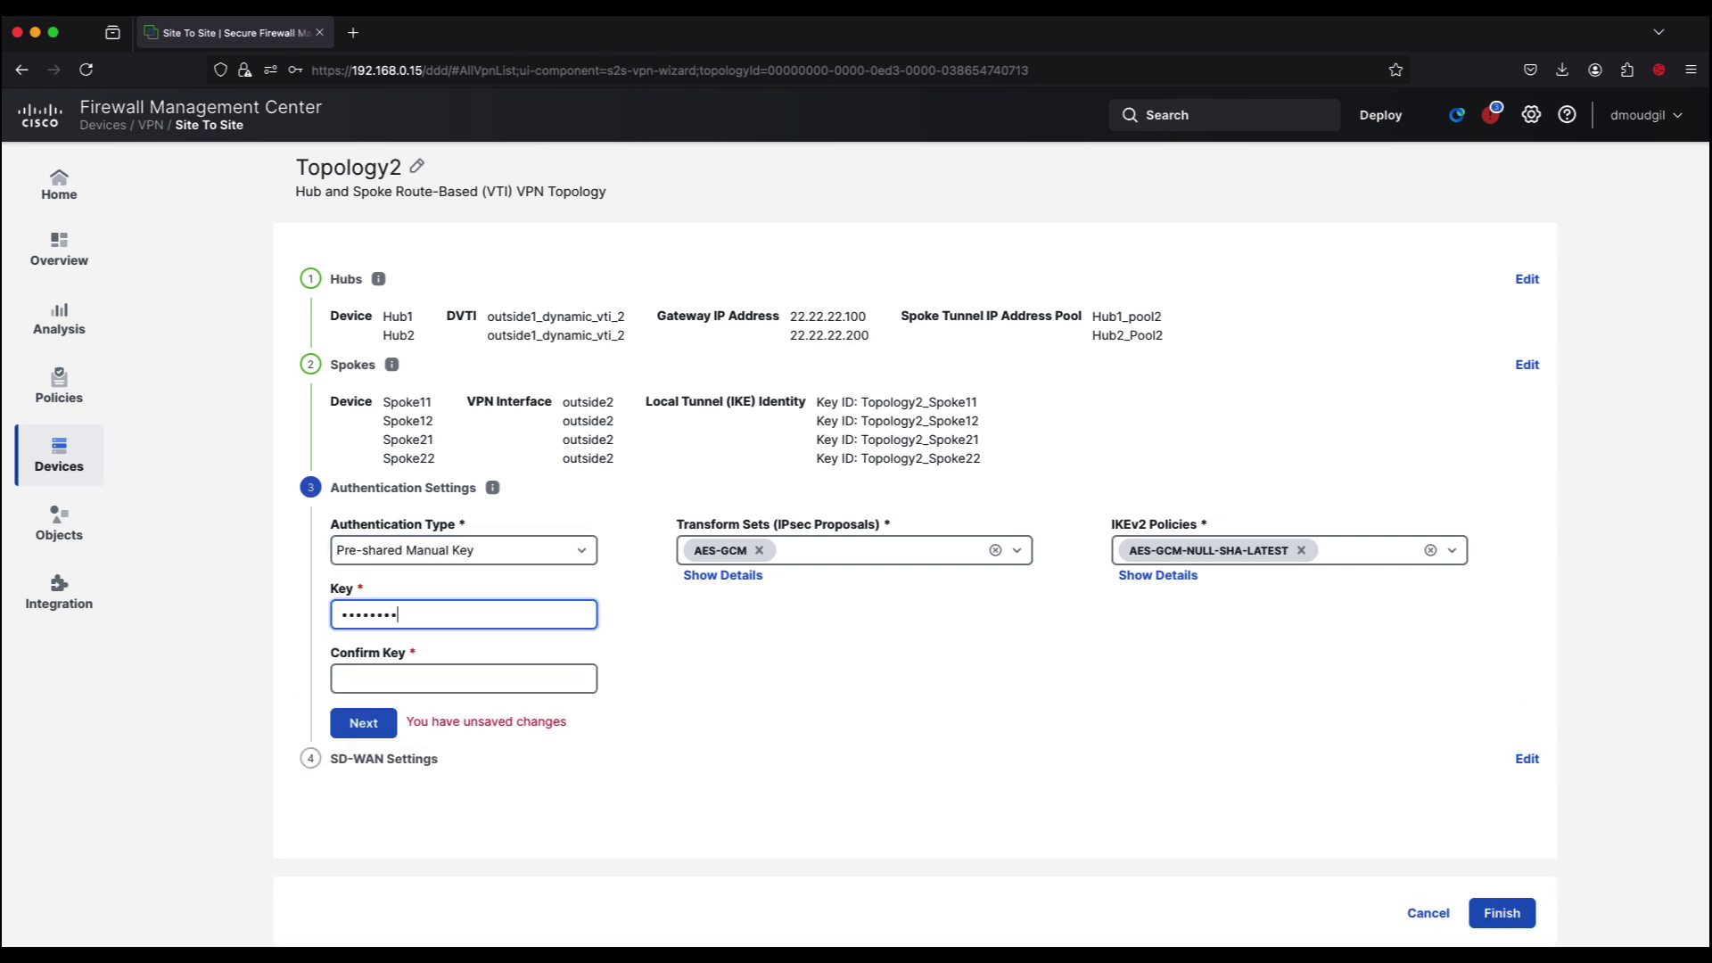
click(535, 679)
text(cisco123)
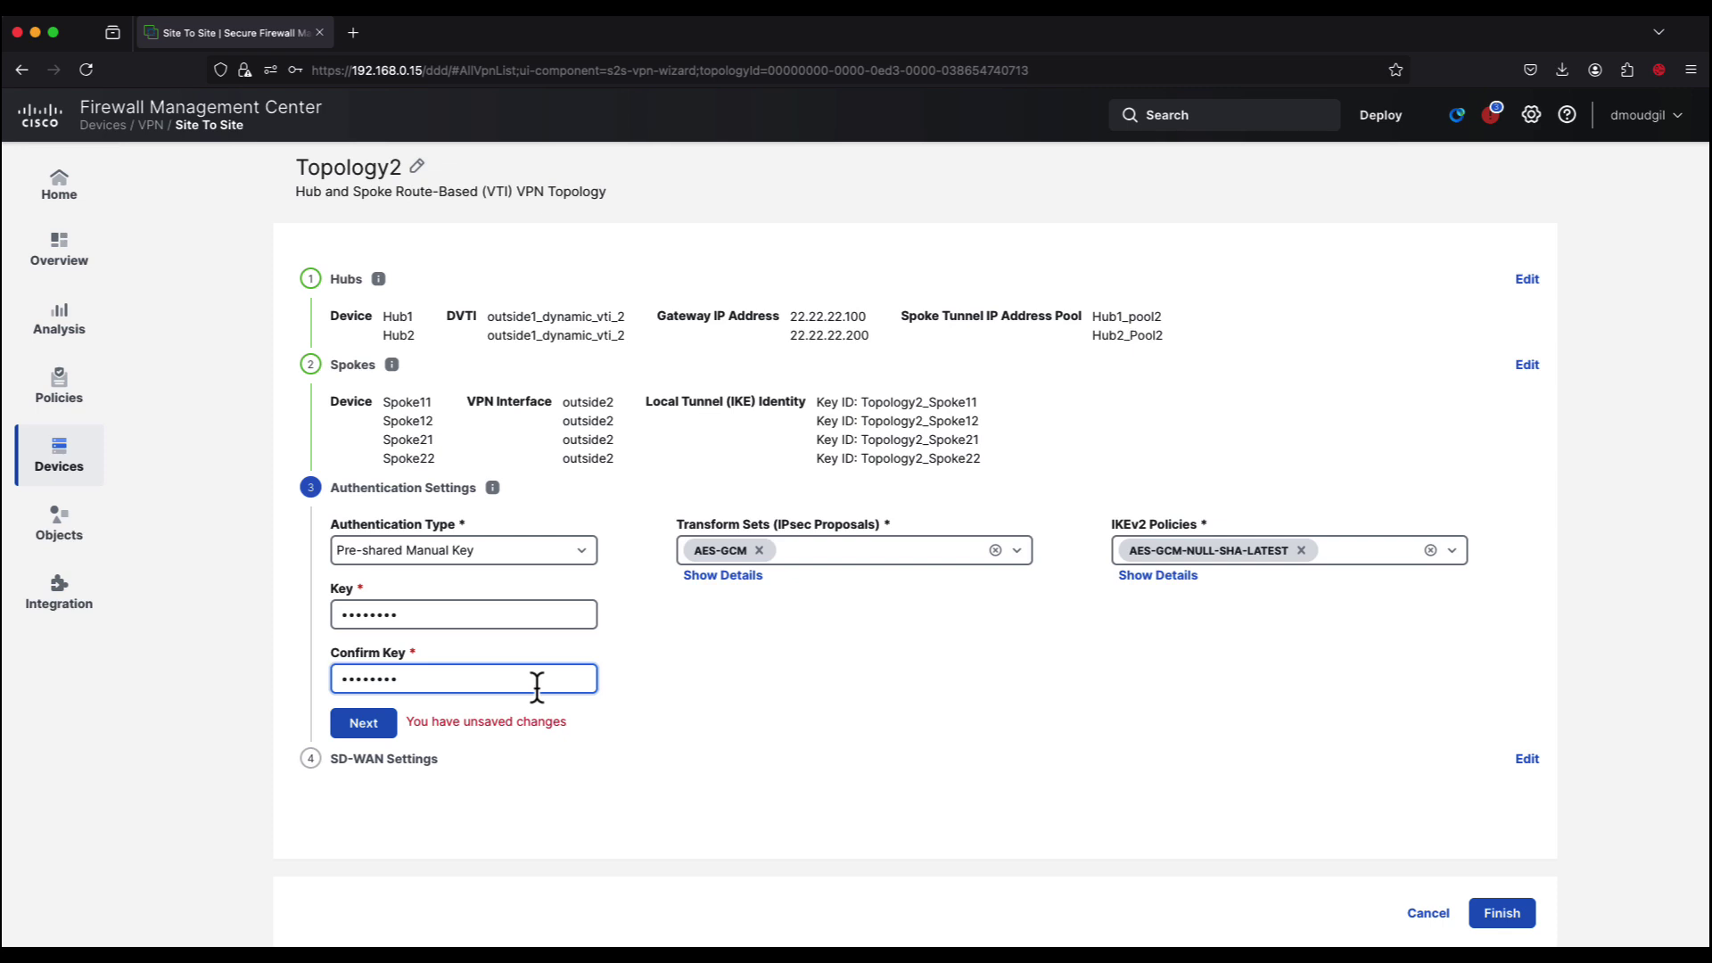
click(361, 723)
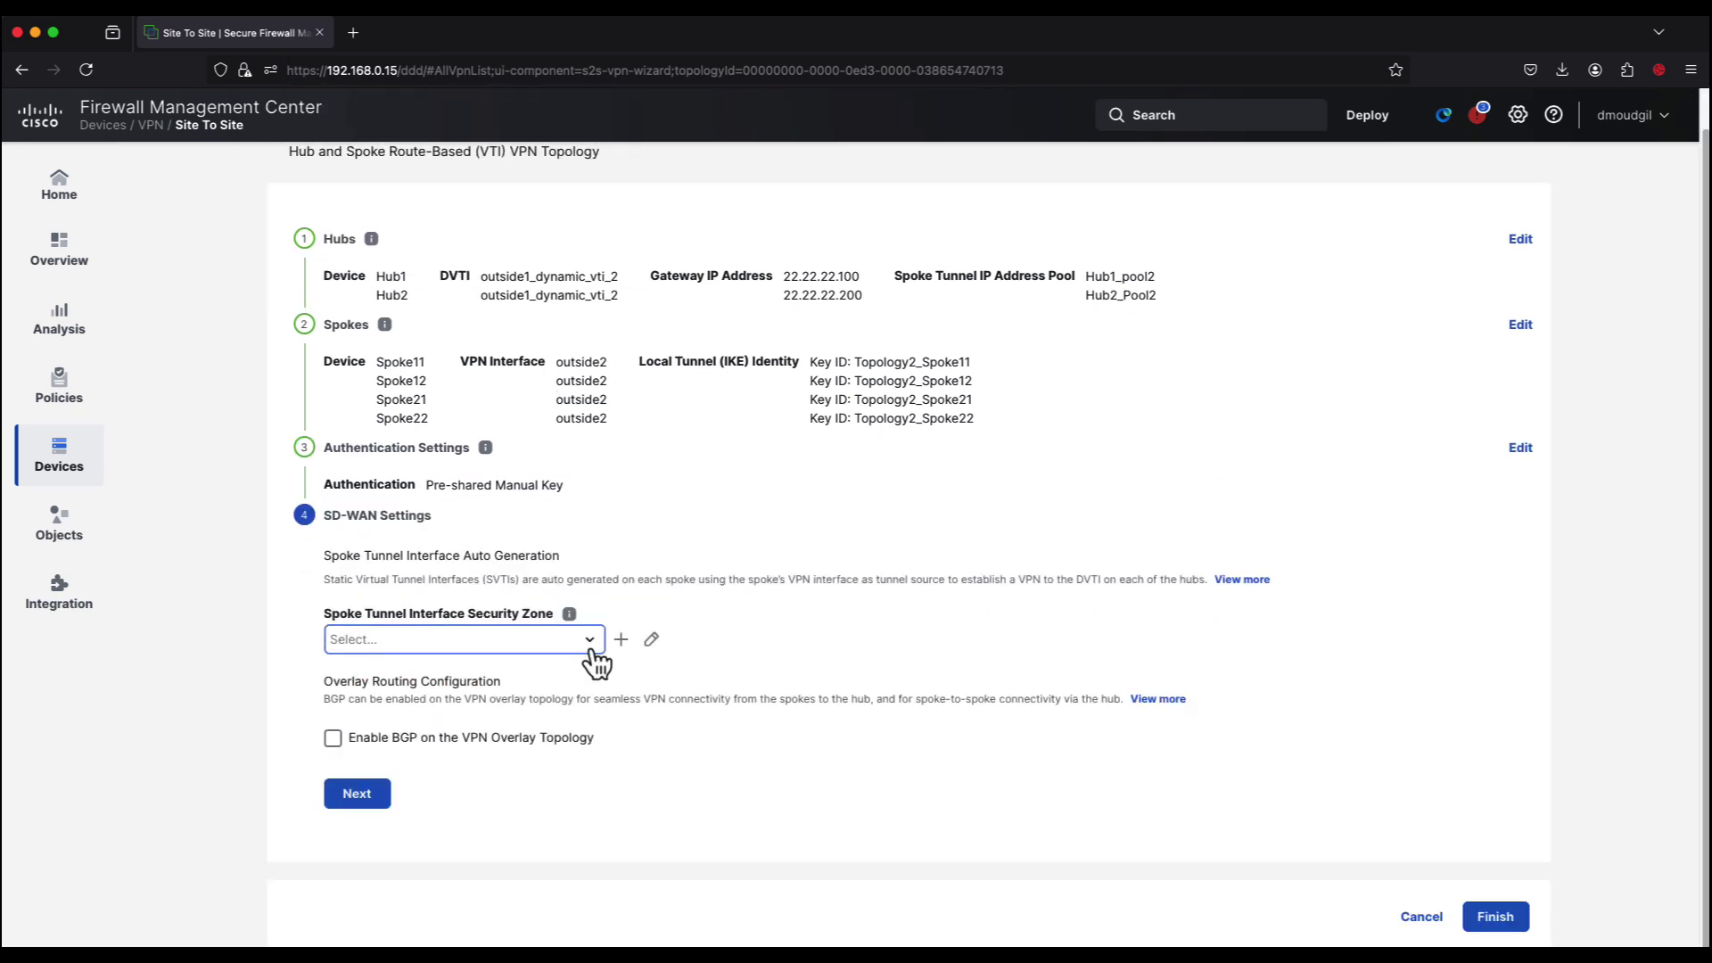
Step: Use TunnelZone, enable BGP with community tag 1000, redistribute connected interfaces, and finish Topology2
click(591, 651)
click(535, 670)
click(342, 742)
scroll(386, 745, down, 3)
click(737, 635)
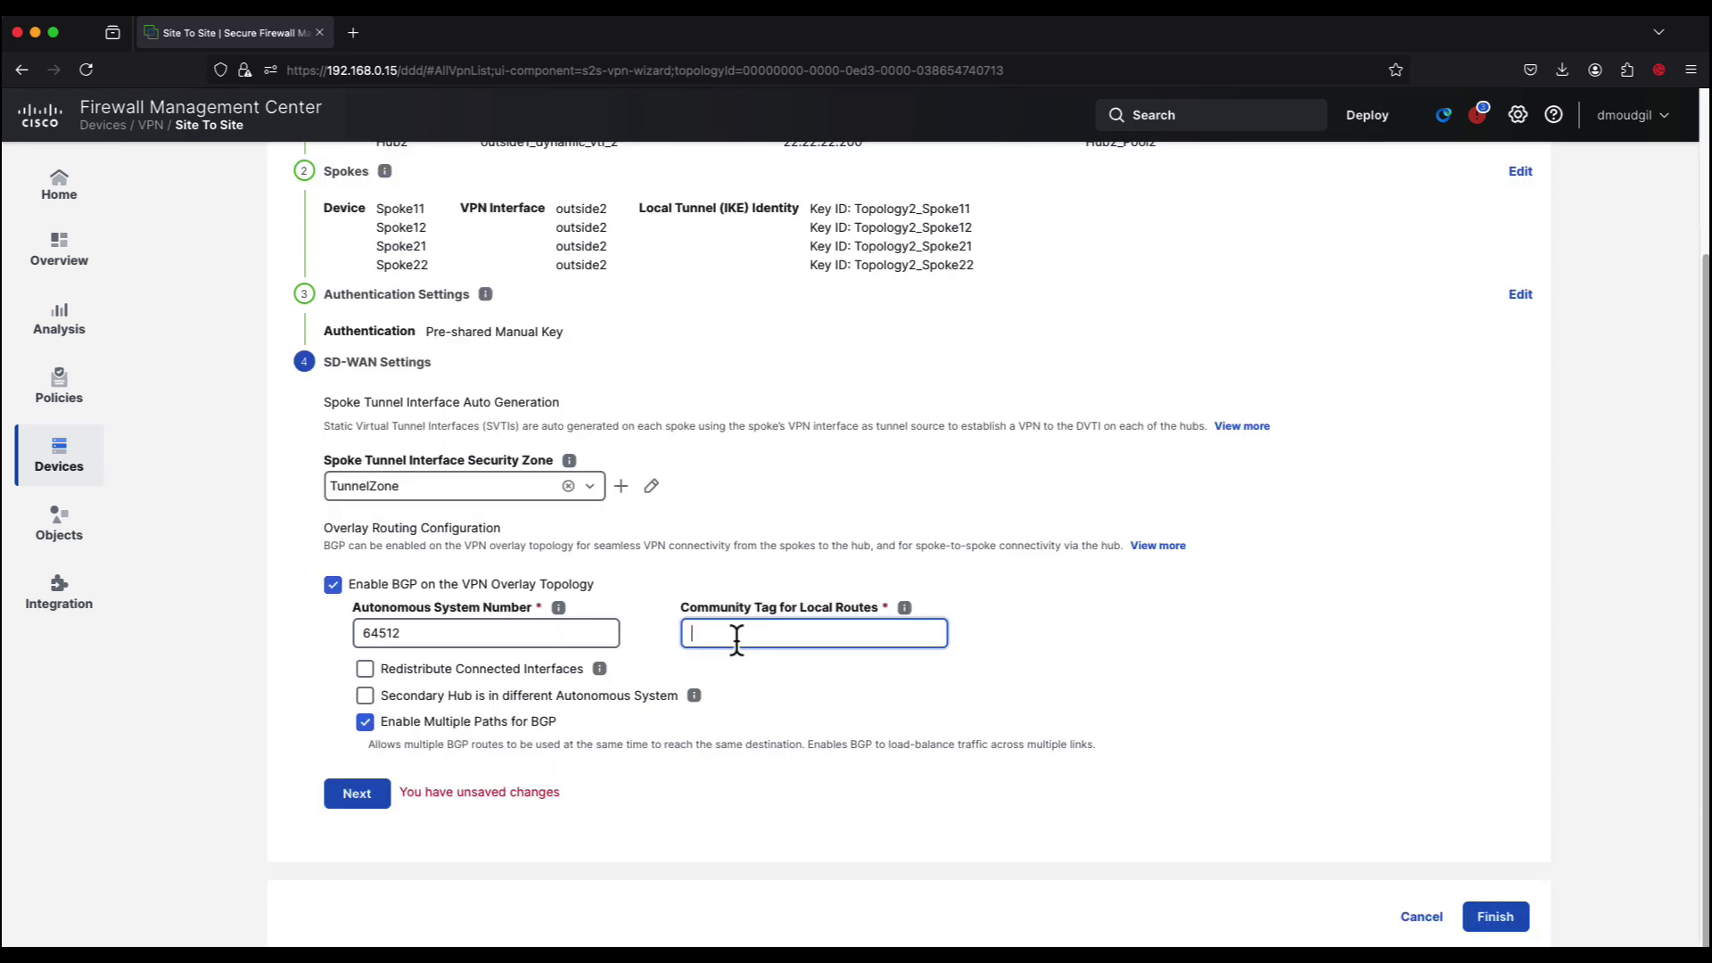
text(1000)
click(366, 670)
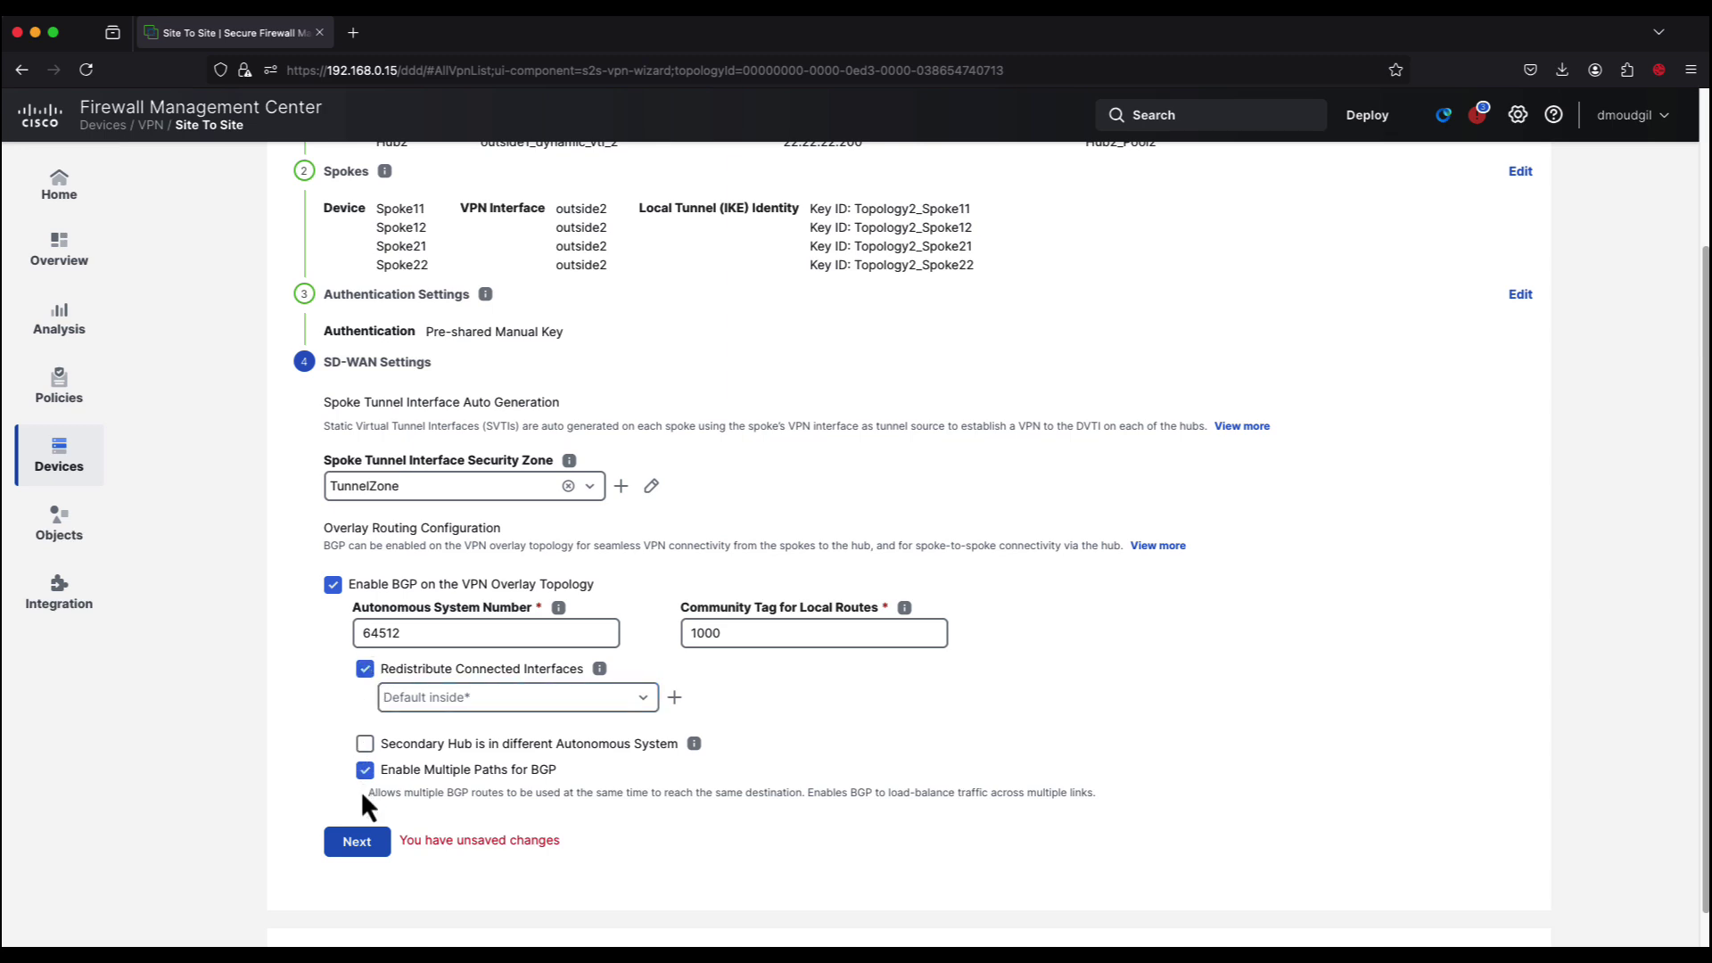
click(358, 843)
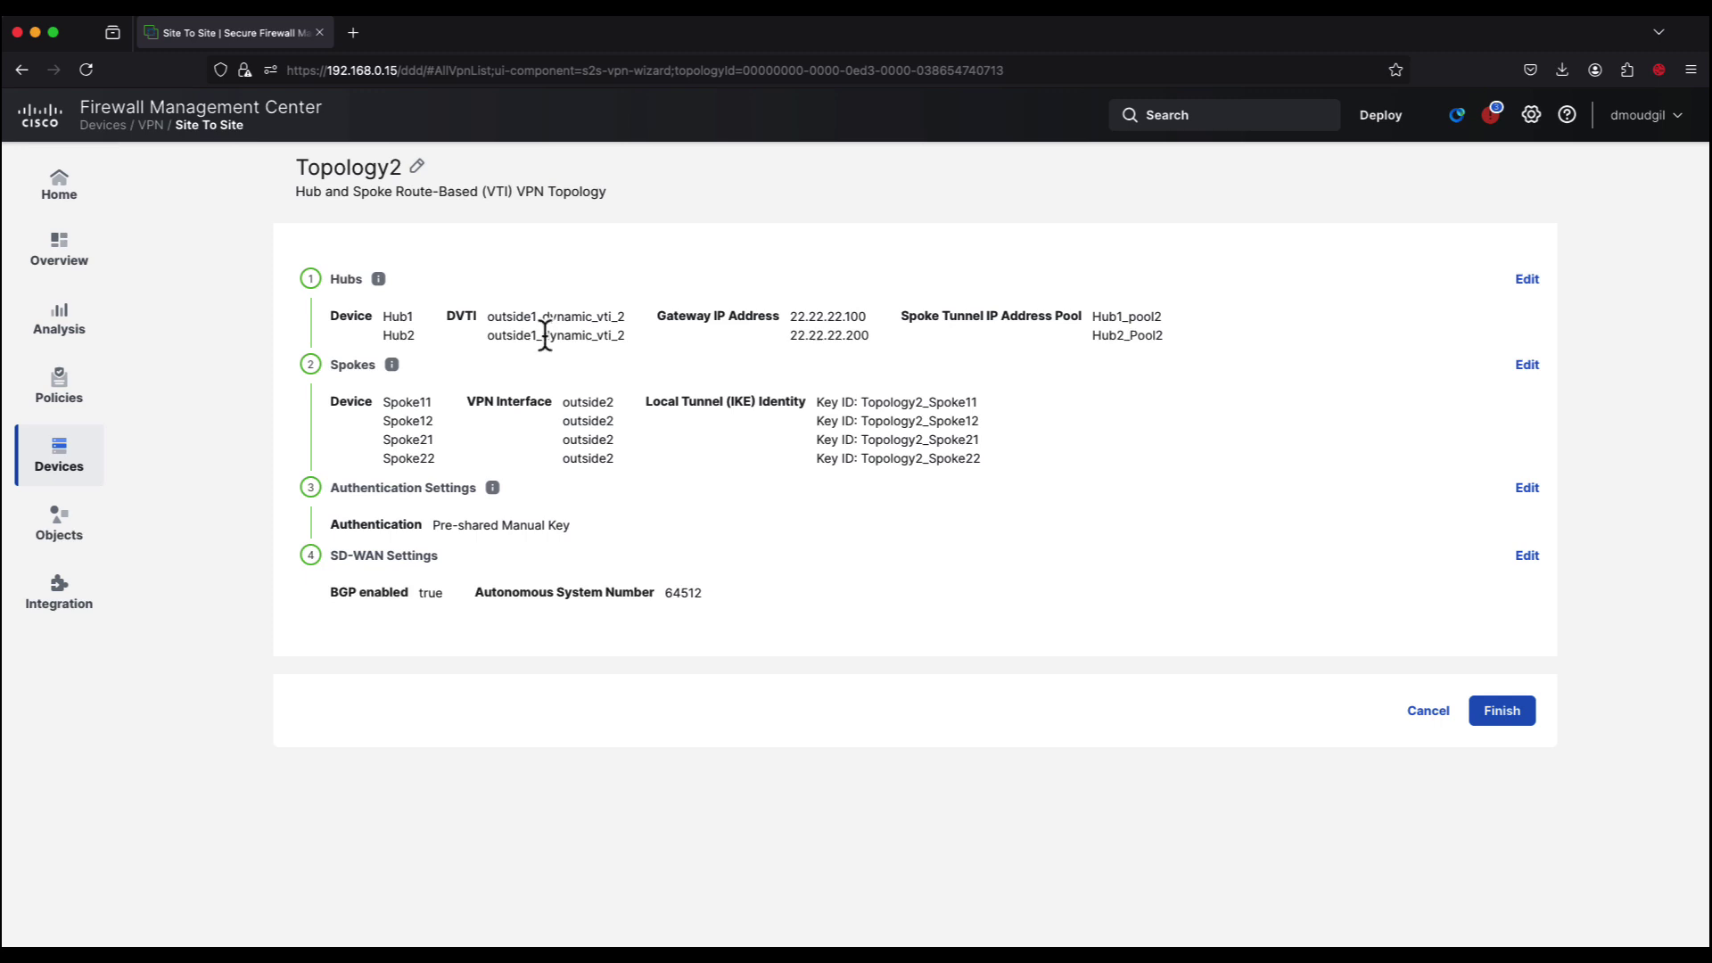
click(1521, 713)
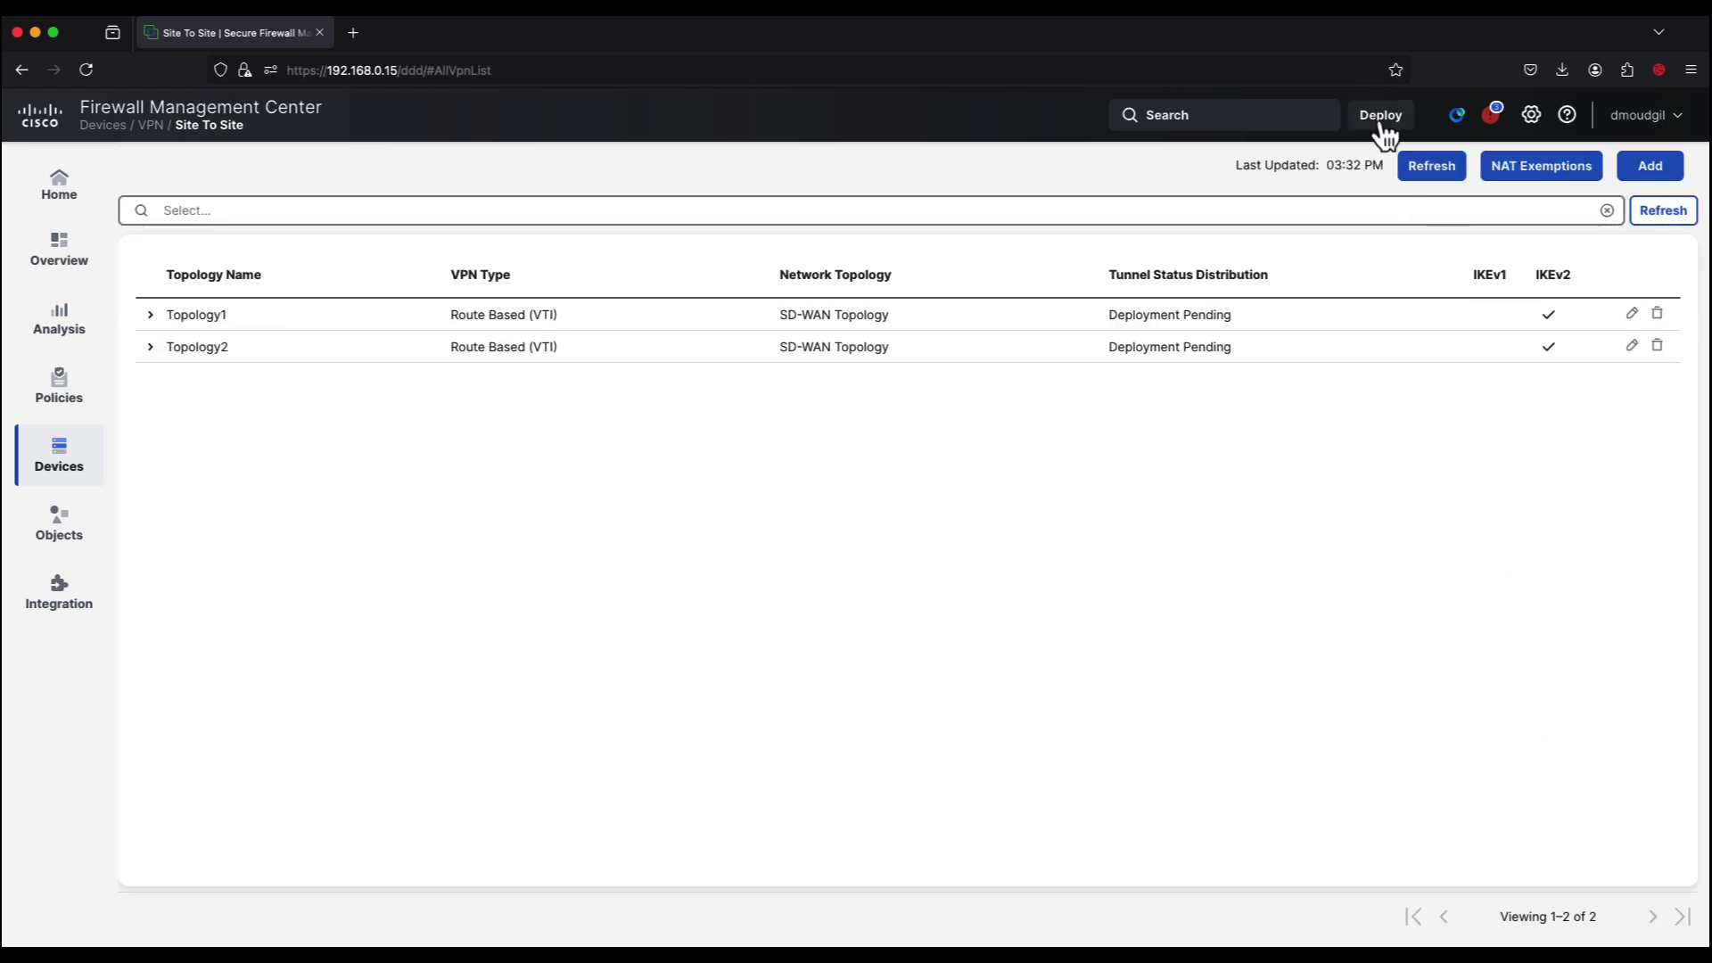
Step: Deploy the pending changes to all six devices and close the status panel once completed
click(1382, 126)
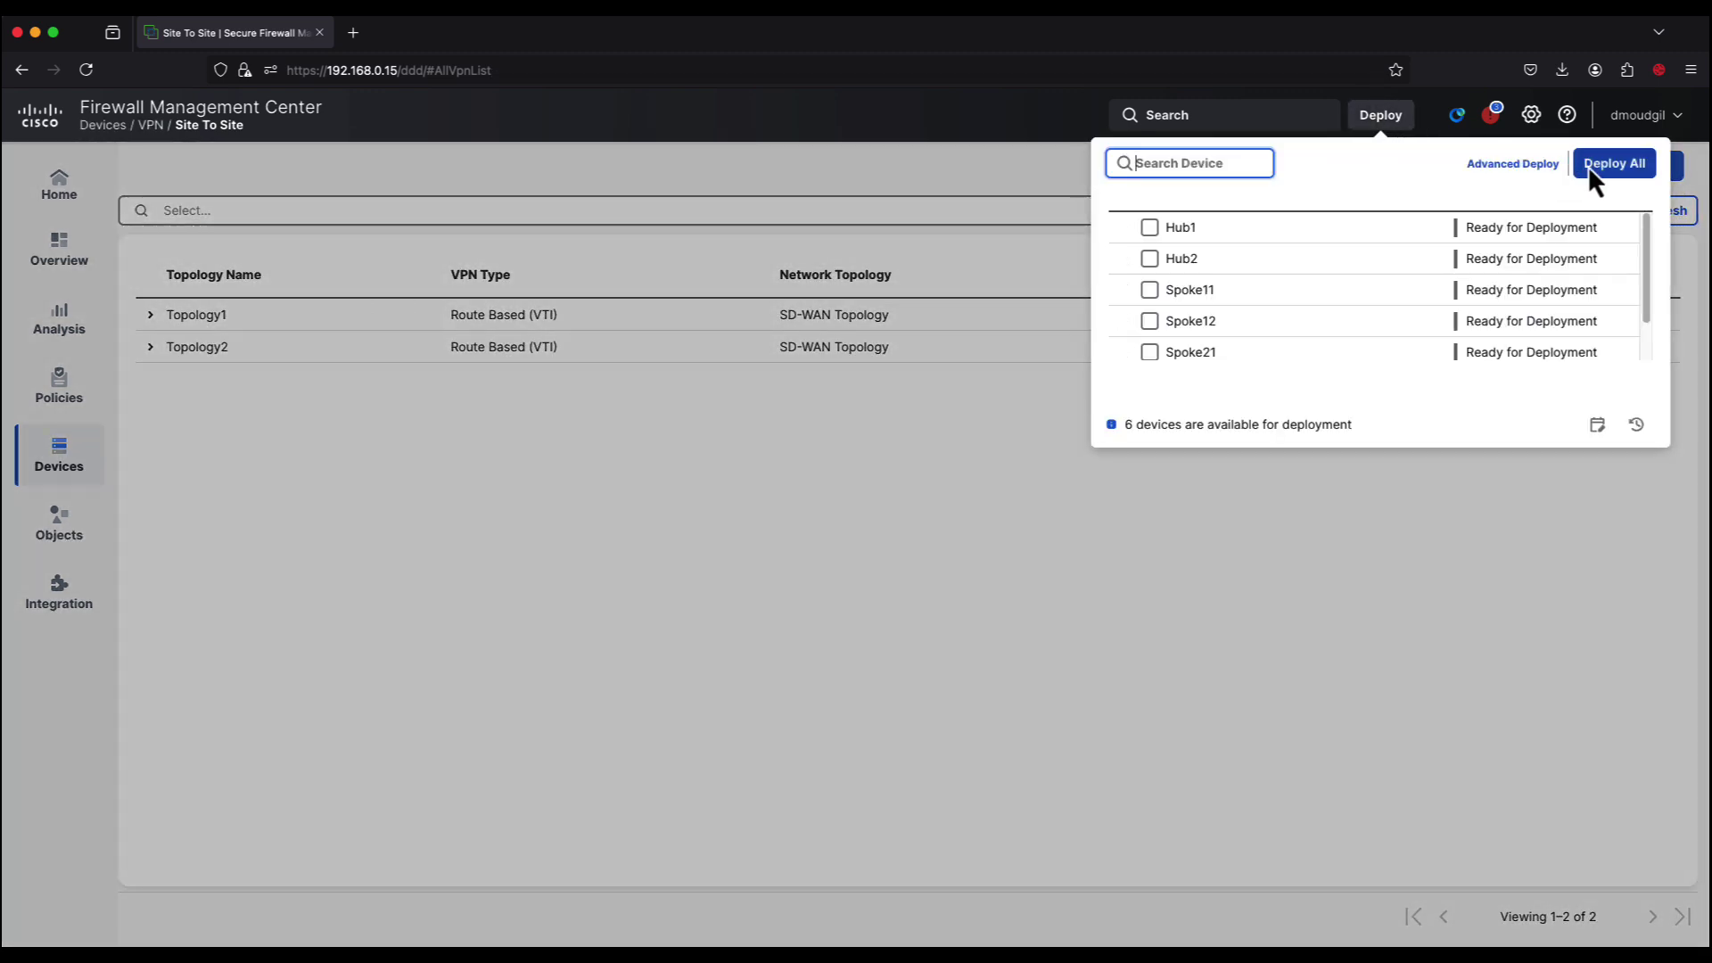
click(1590, 168)
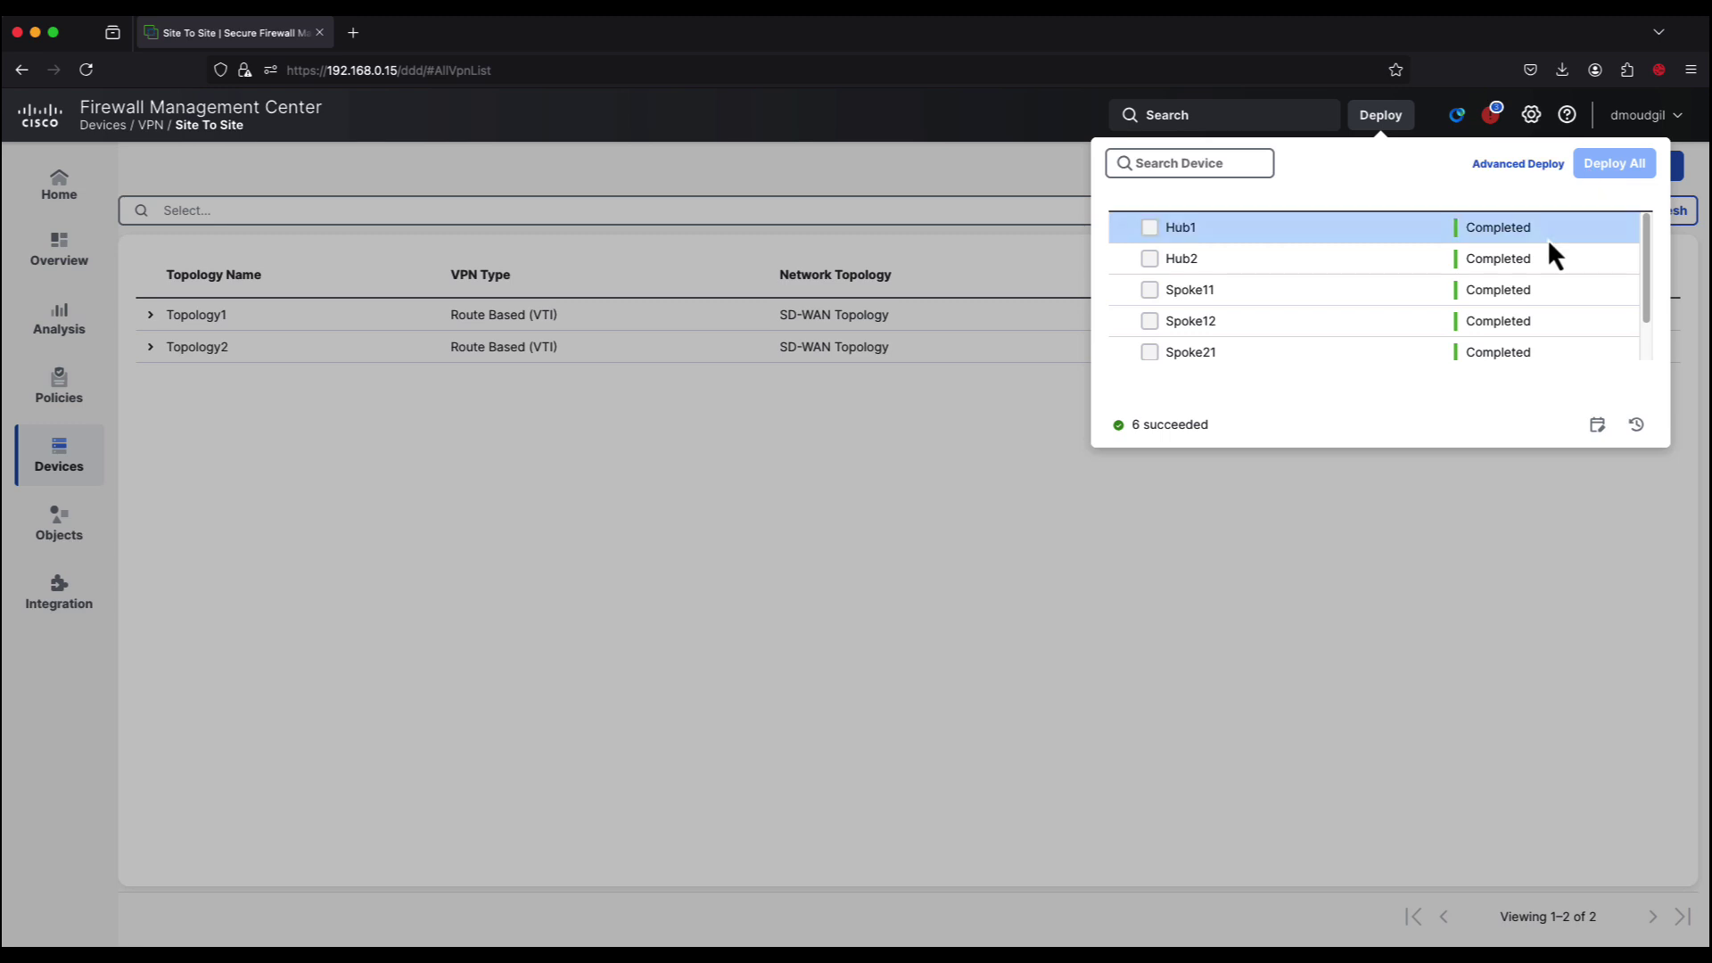
scroll(1517, 292, down, 1)
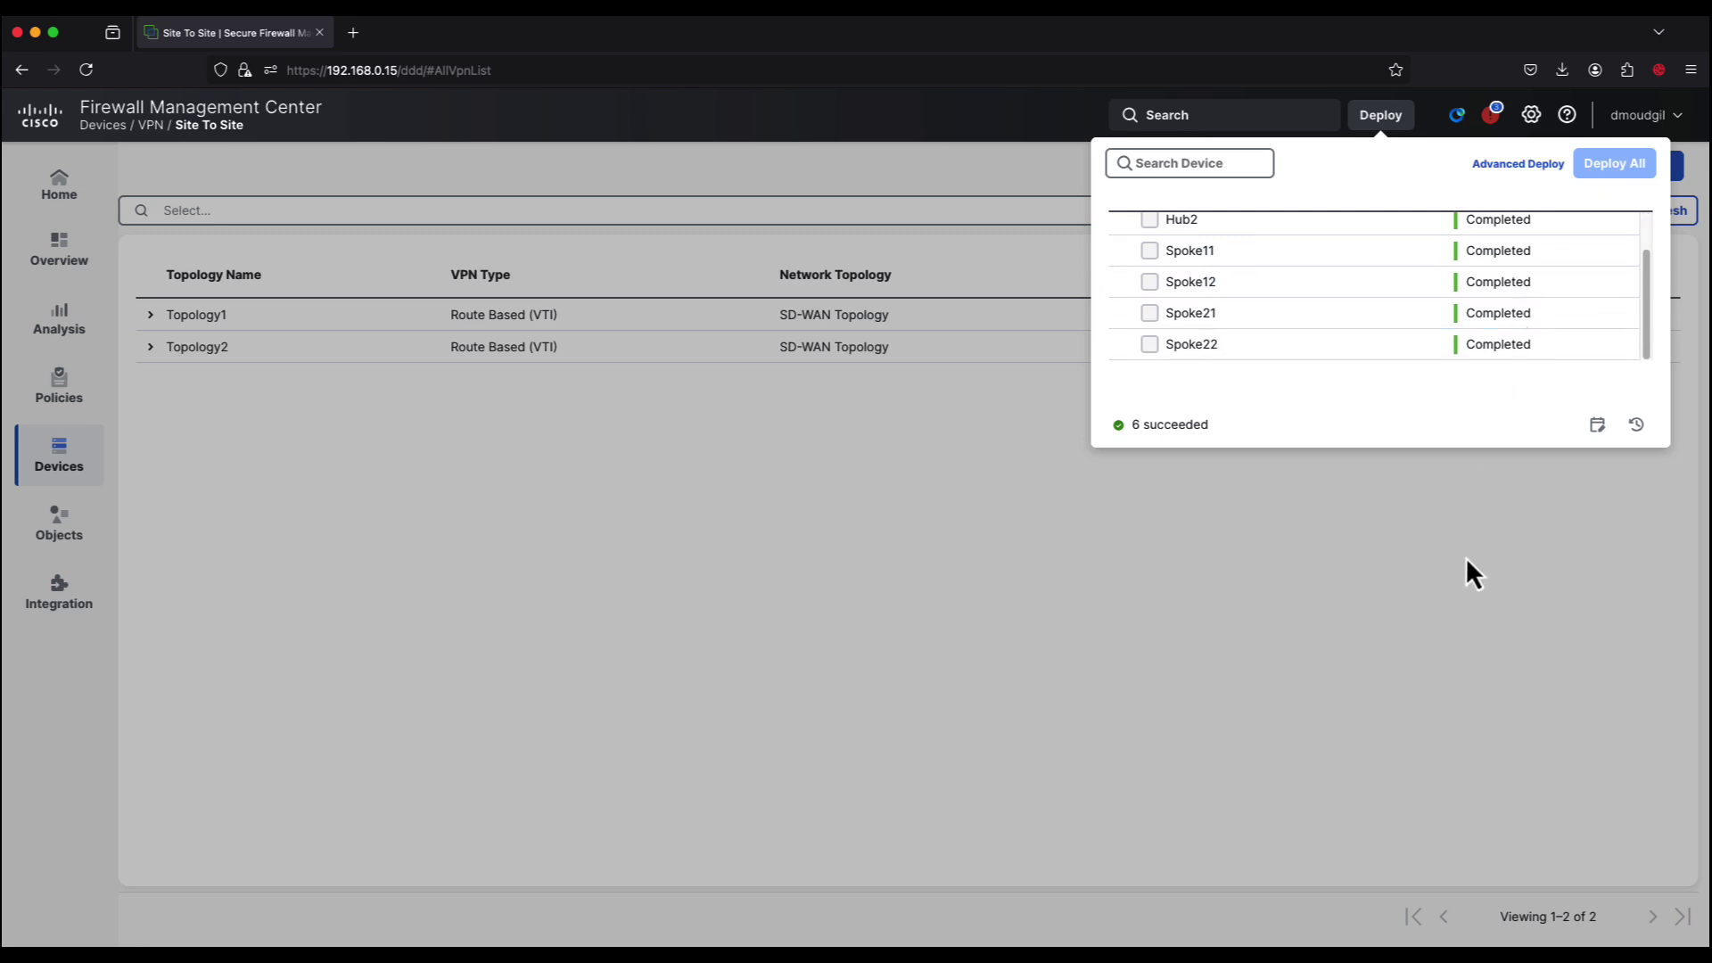
click(1467, 560)
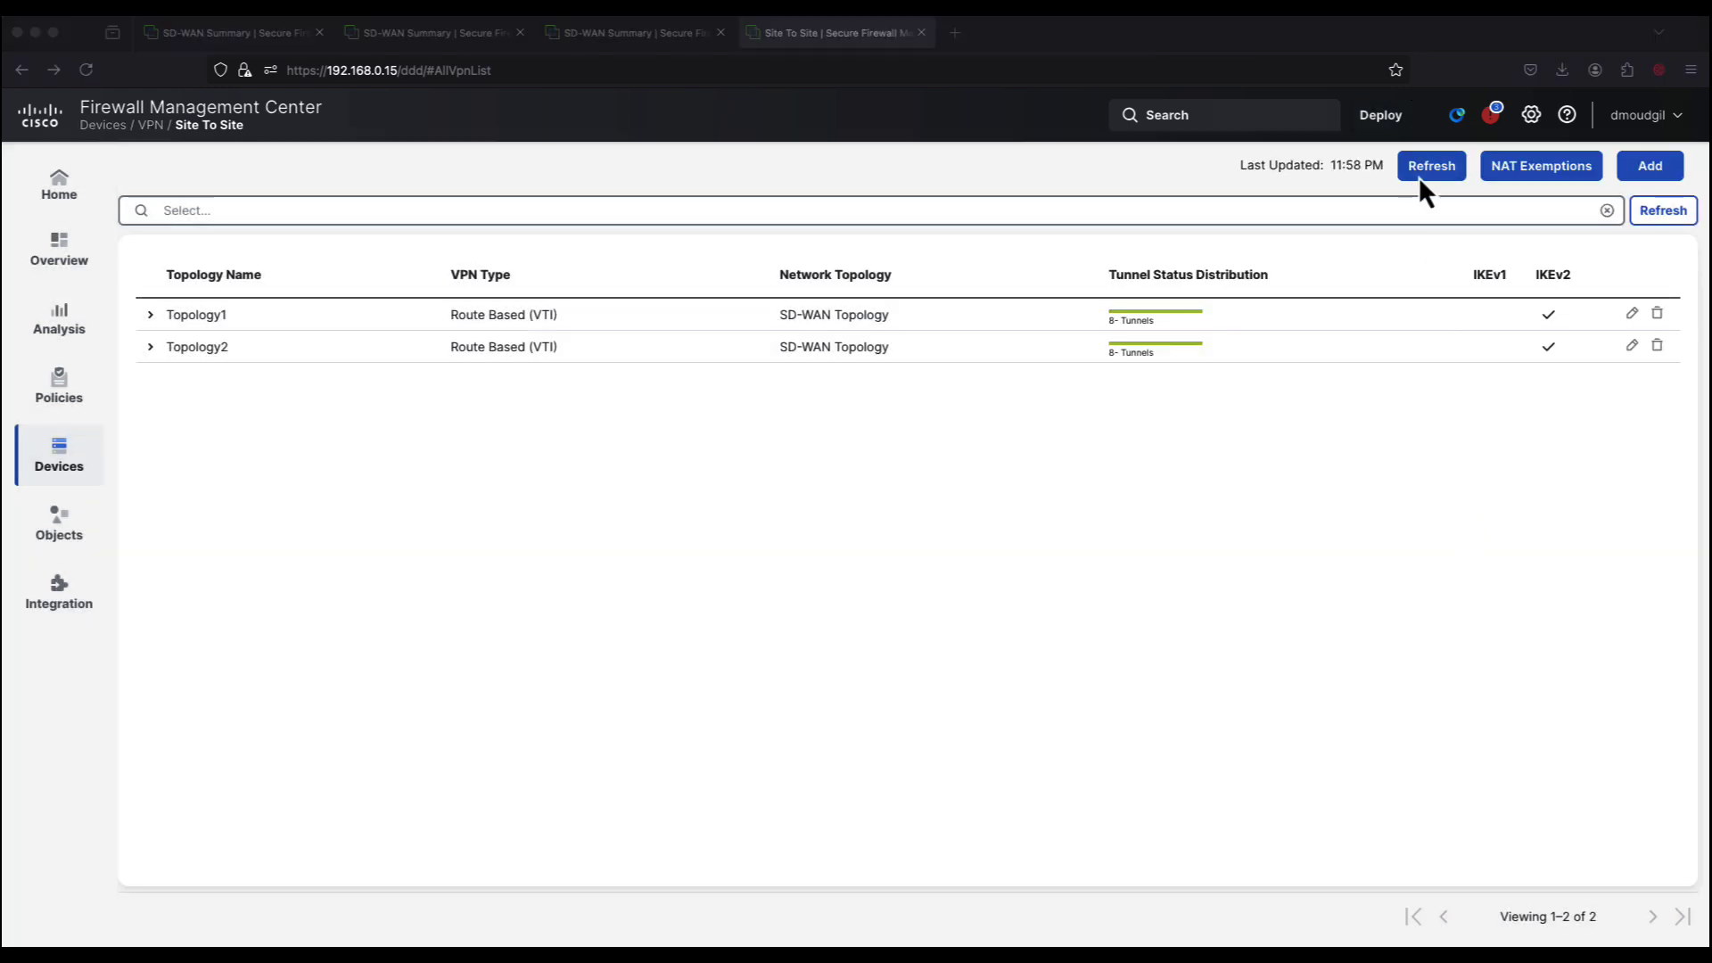
Step: Expand Topology1 in the Site To Site list and review its tunnel rows
click(158, 323)
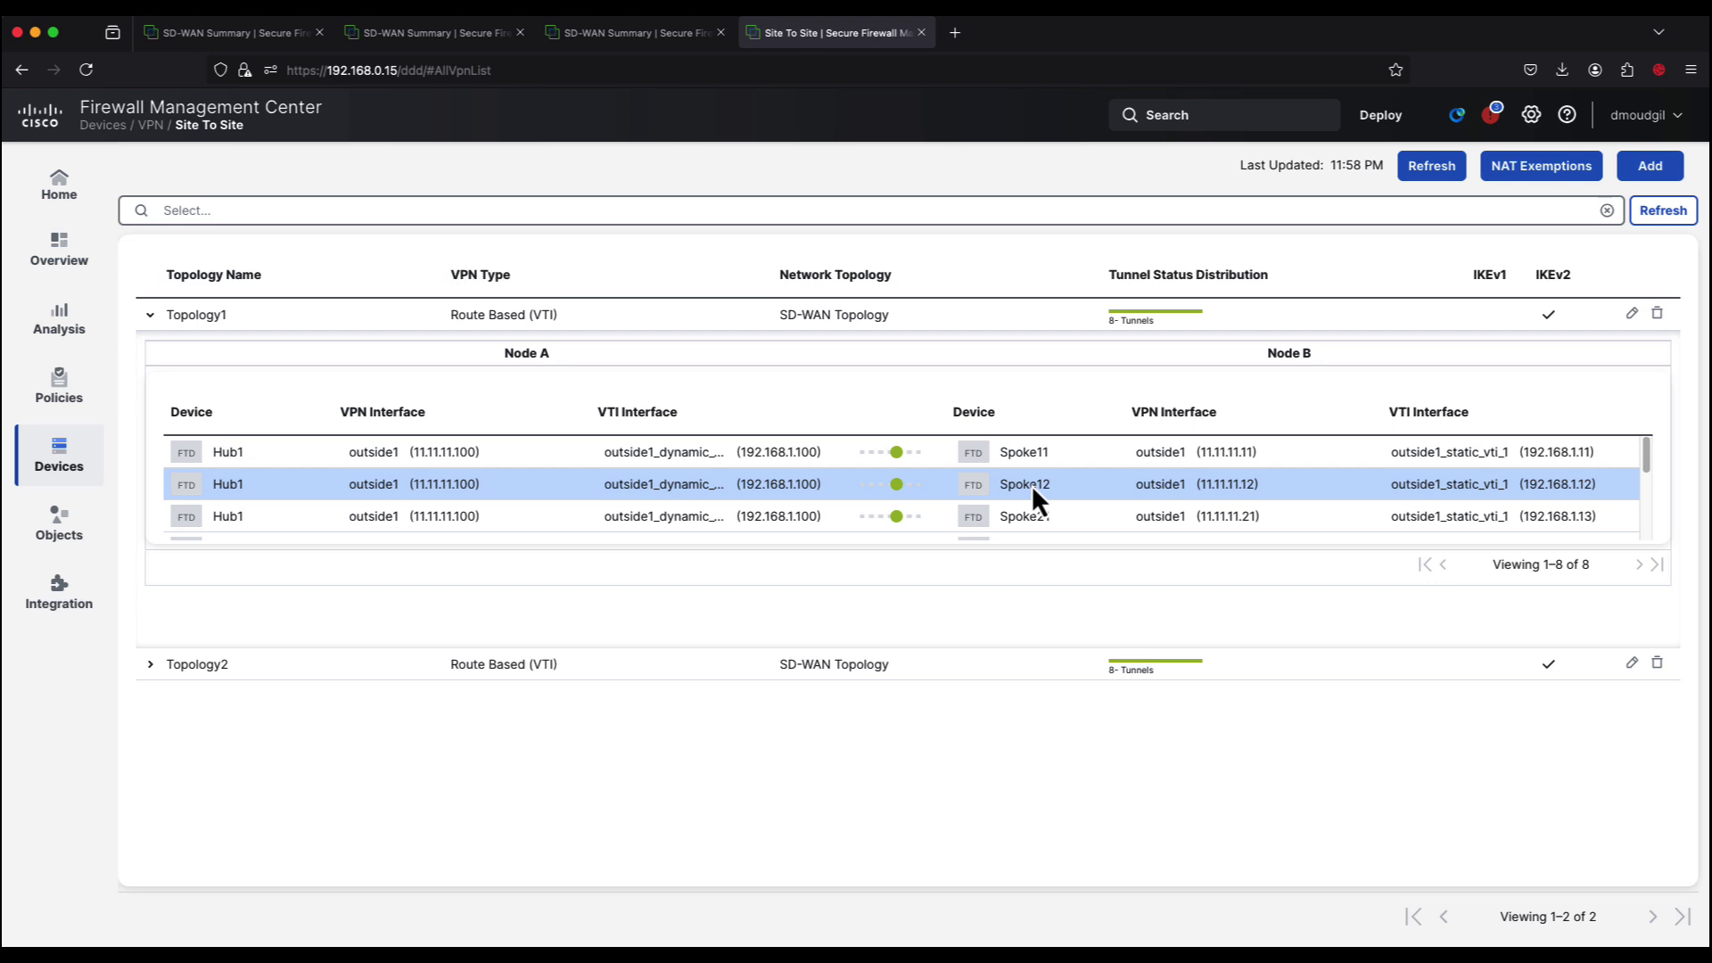
scroll(1031, 485, down, 1)
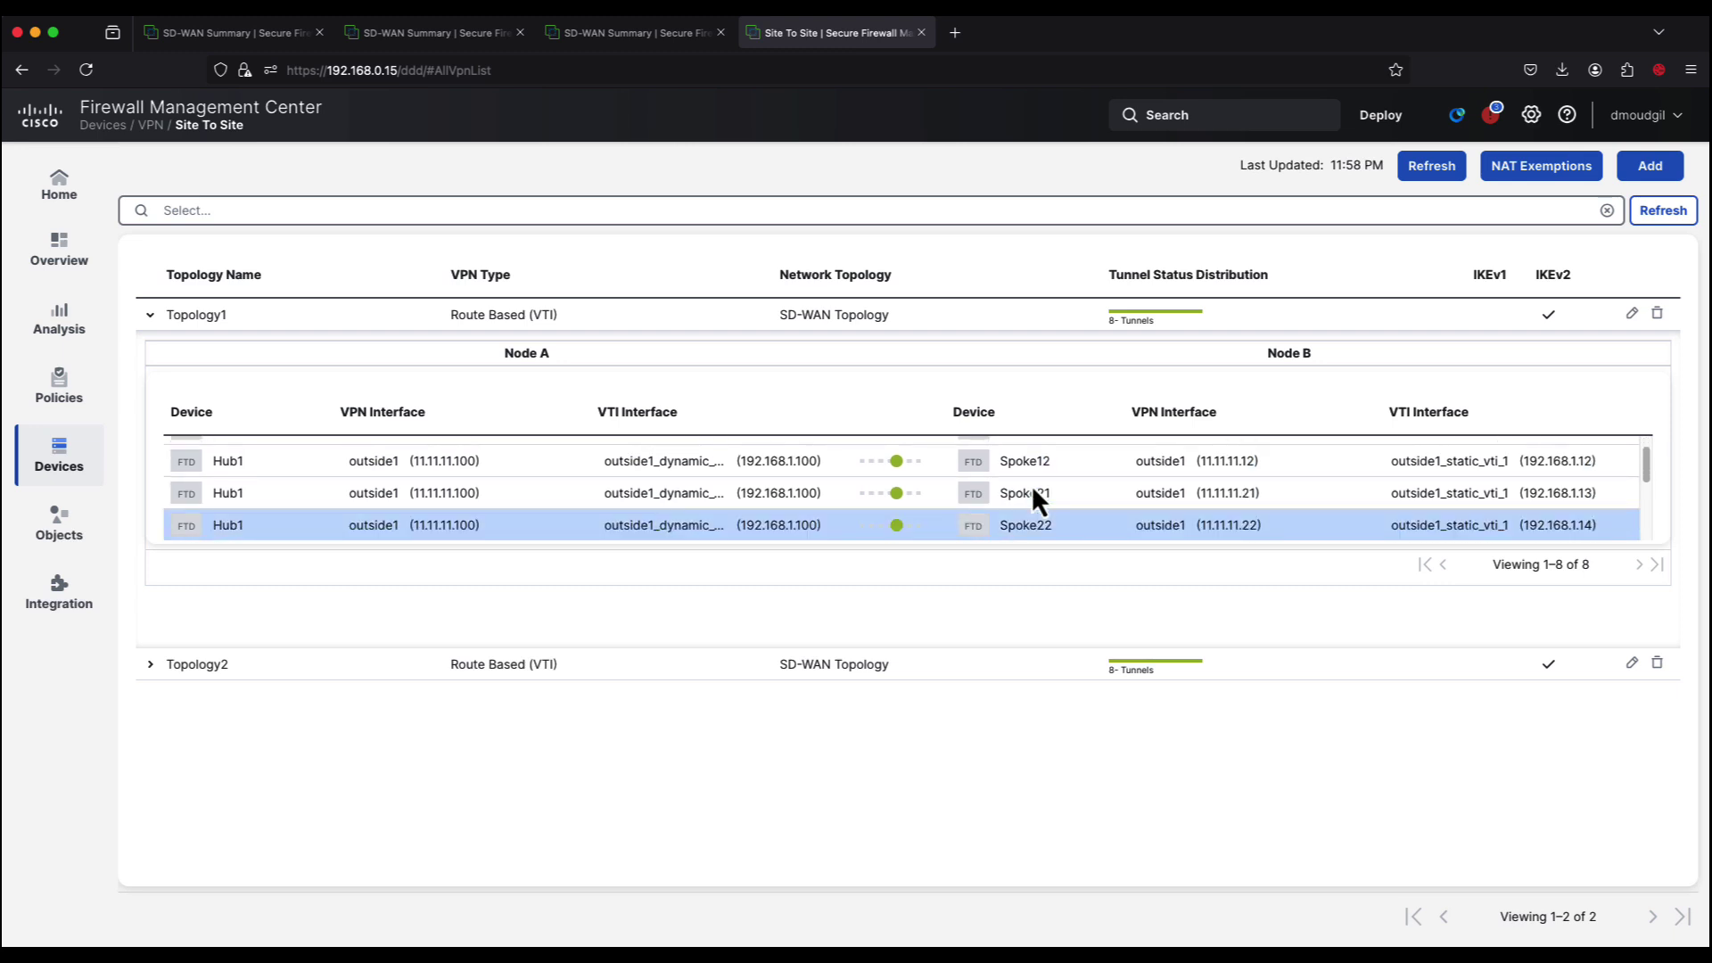
scroll(1033, 490, down, 1)
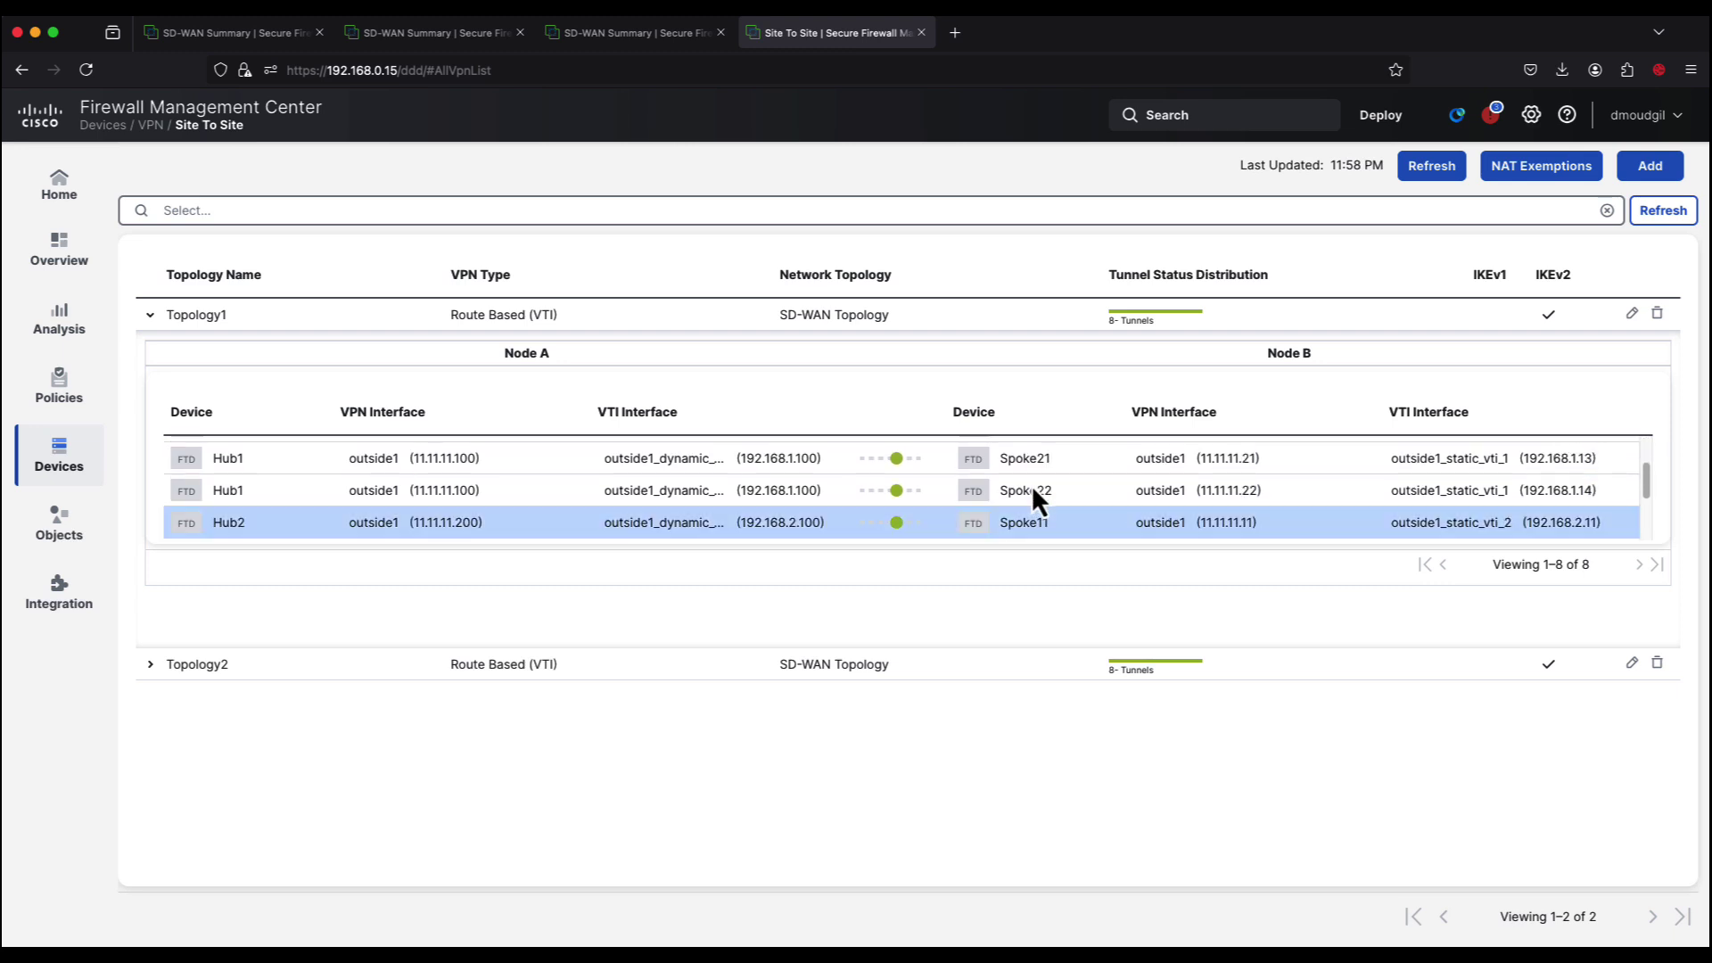
scroll(1031, 485, down, 2)
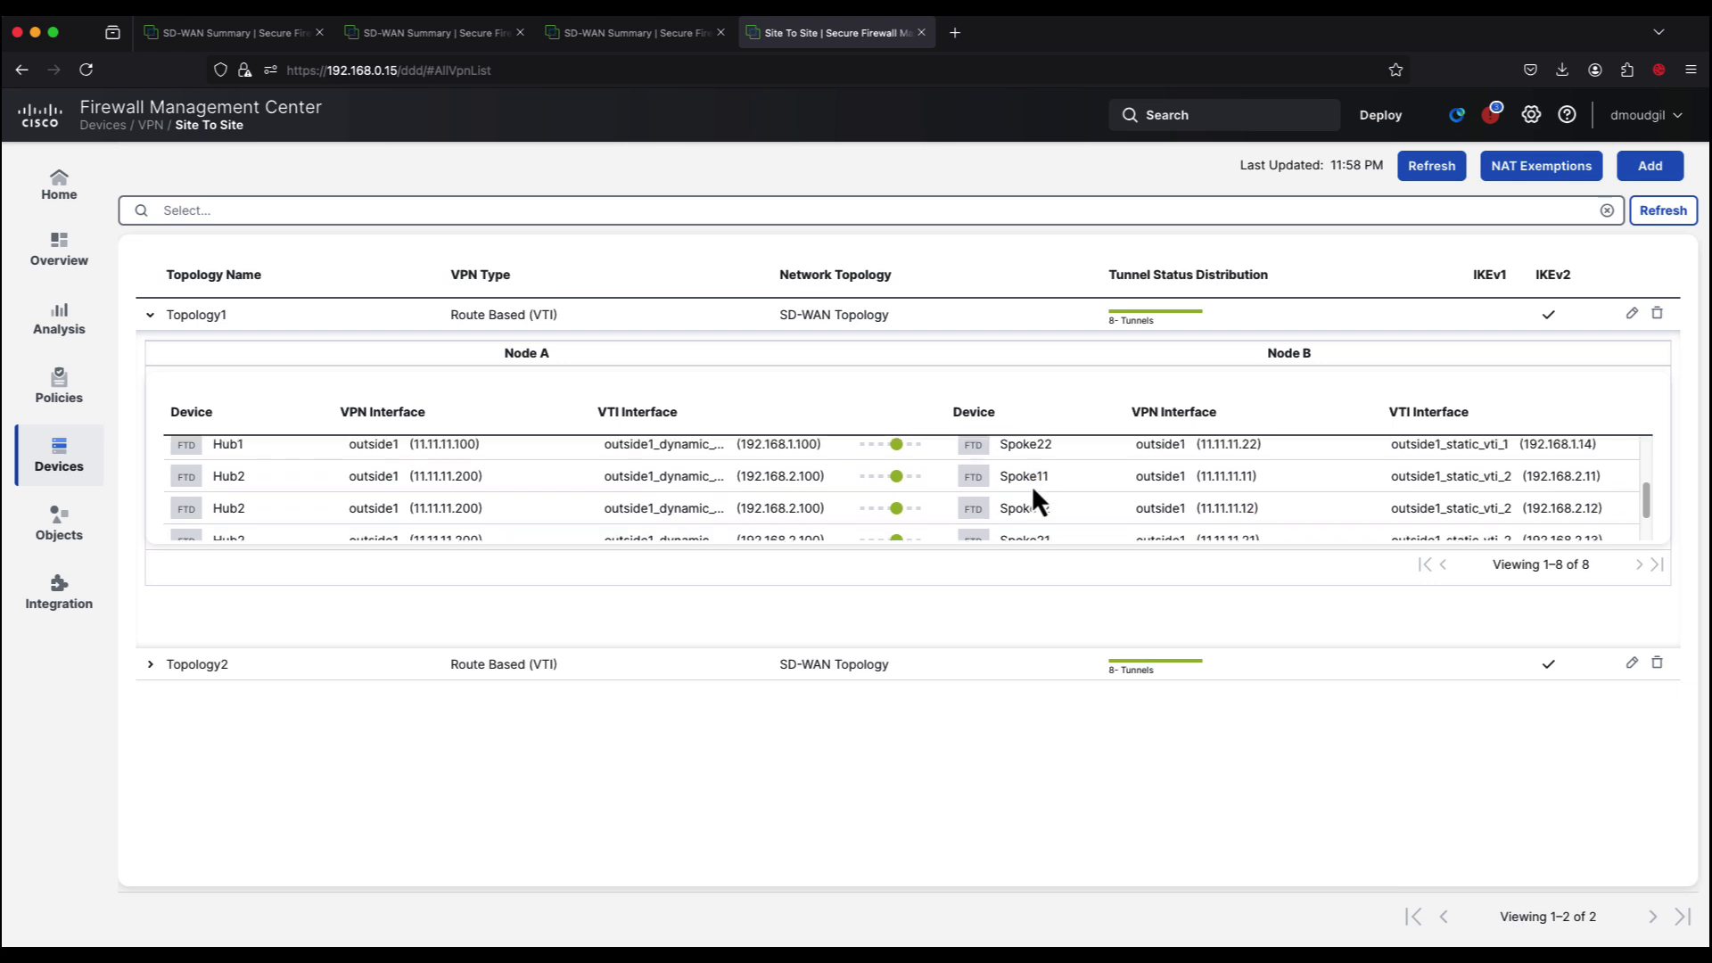
scroll(1033, 493, down, 1)
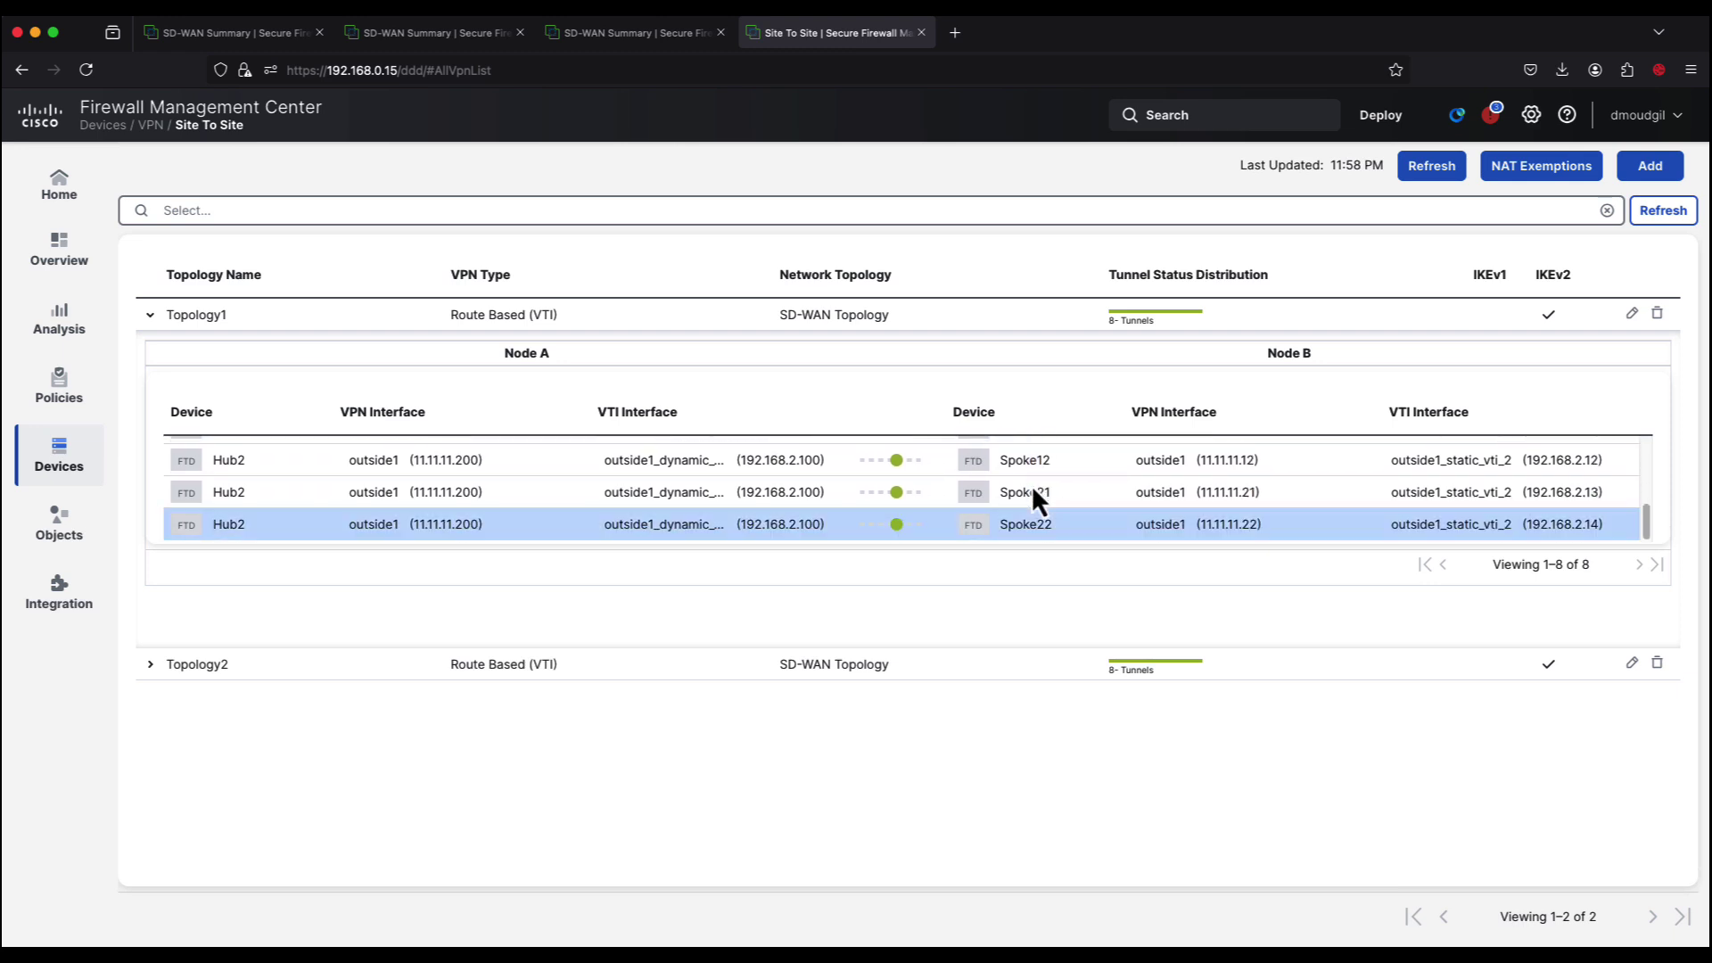
Step: Expand and review Topology2's tunnel rows, then open Topology1 for editing
click(152, 669)
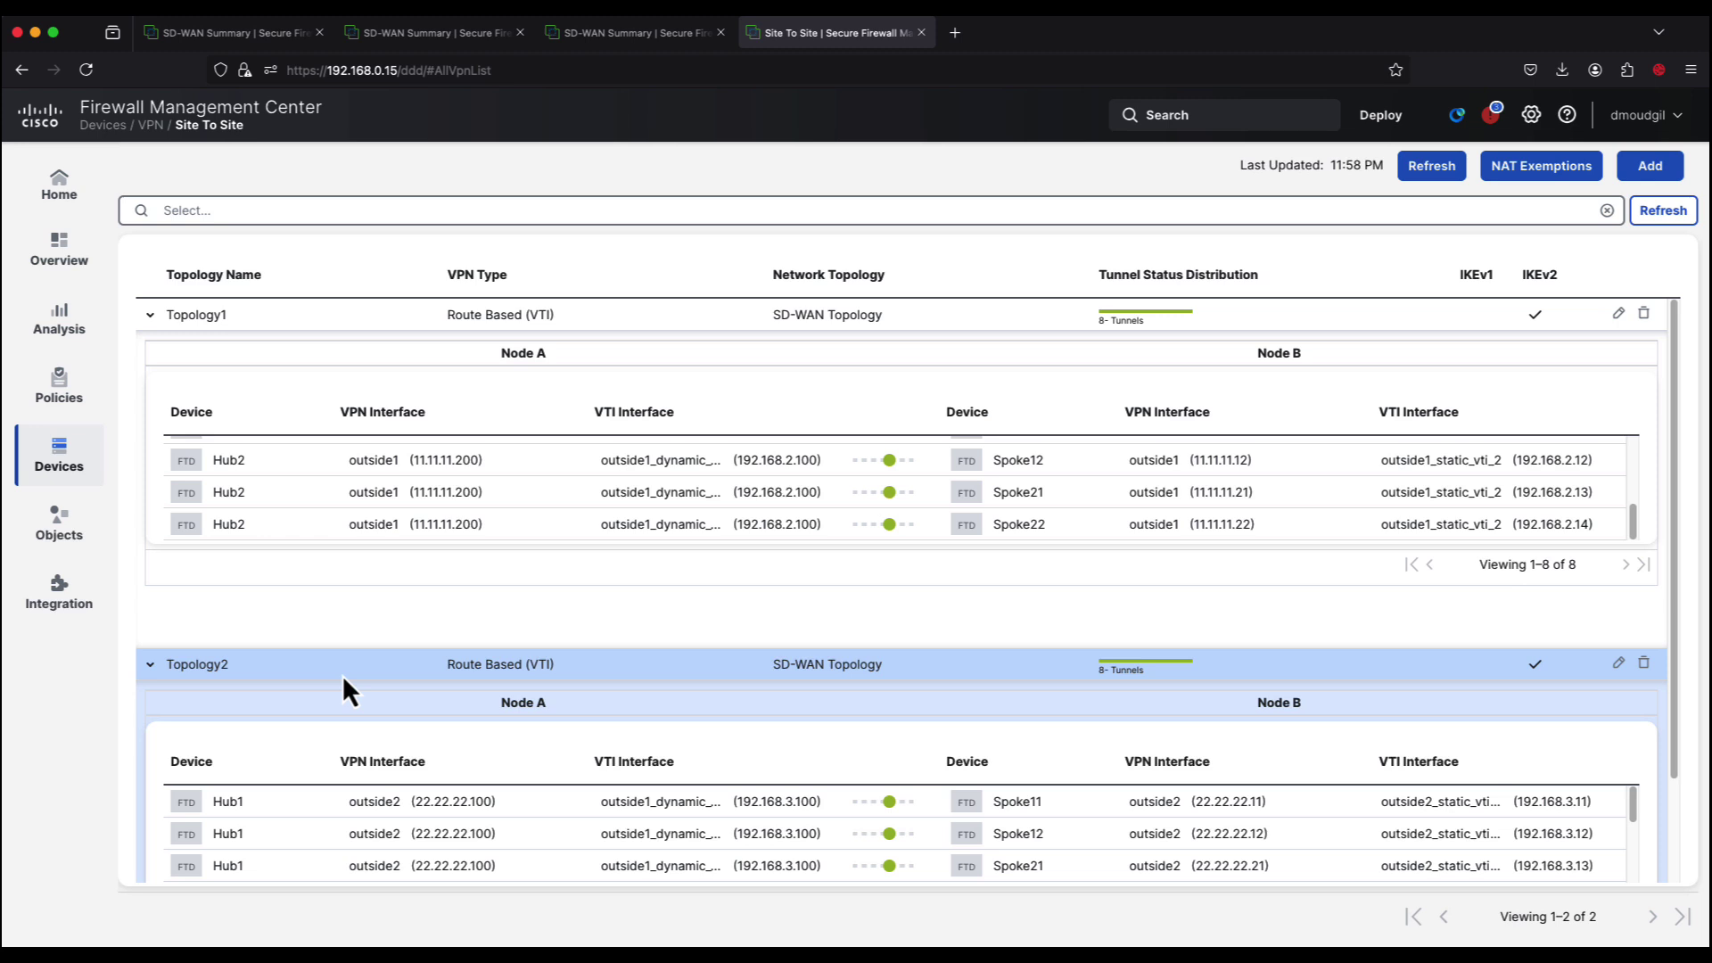
scroll(343, 676, down, 2)
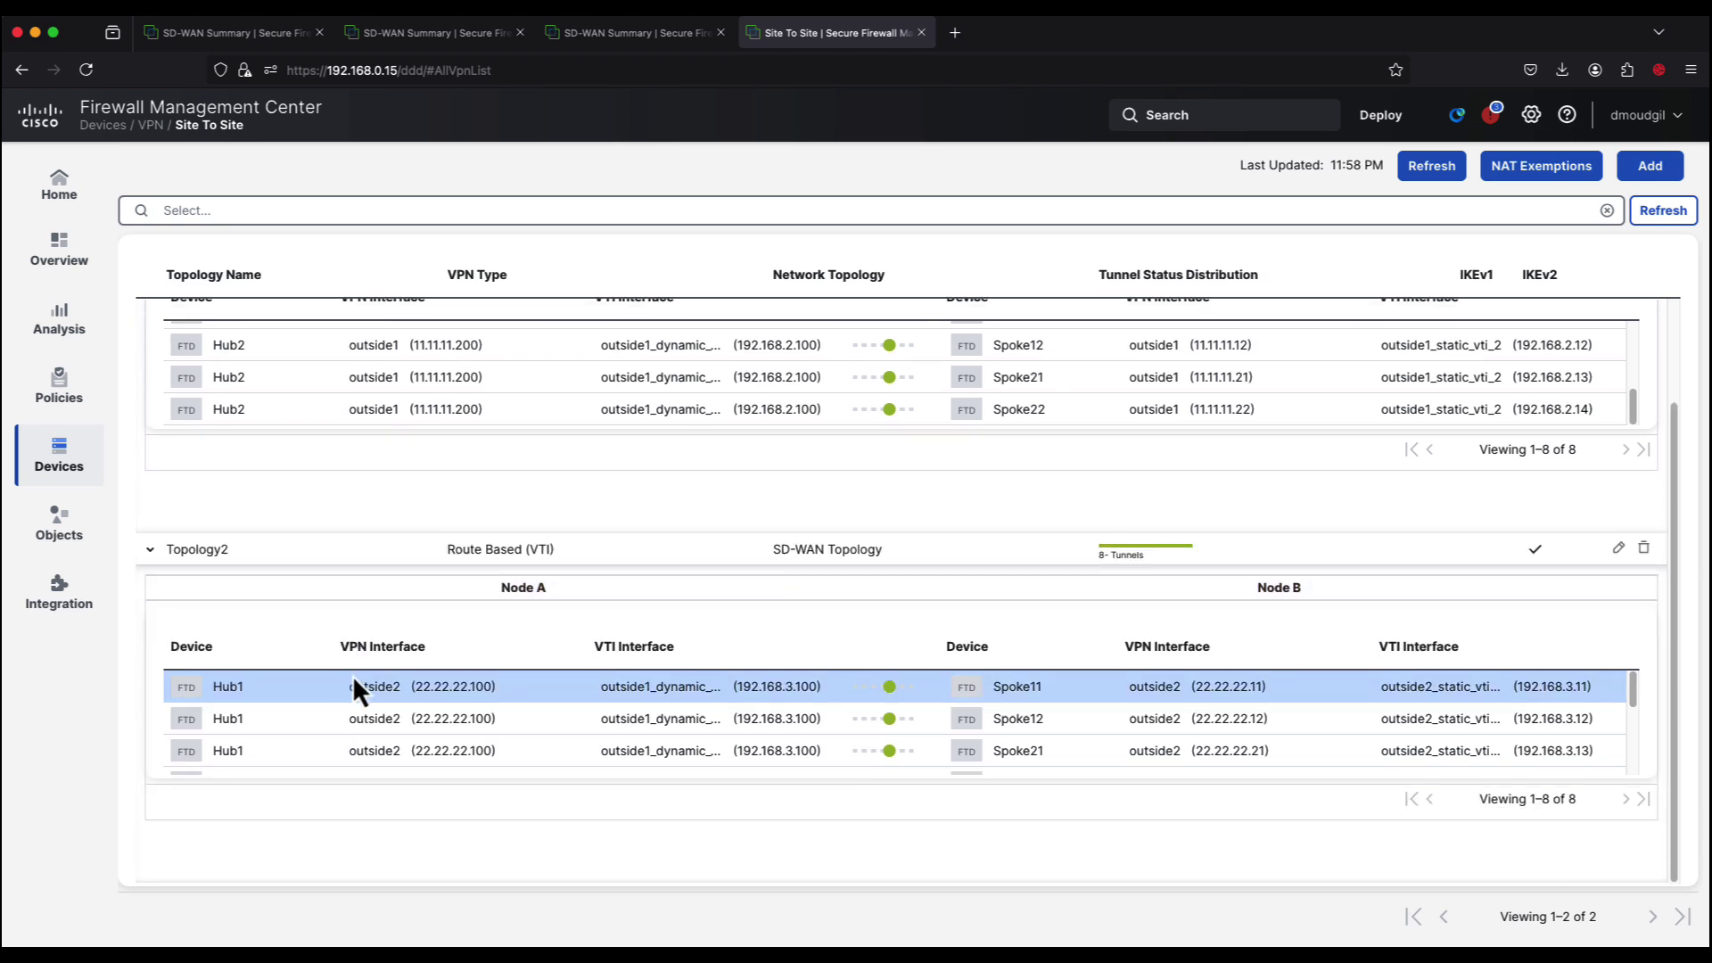
scroll(1055, 706, down, 2)
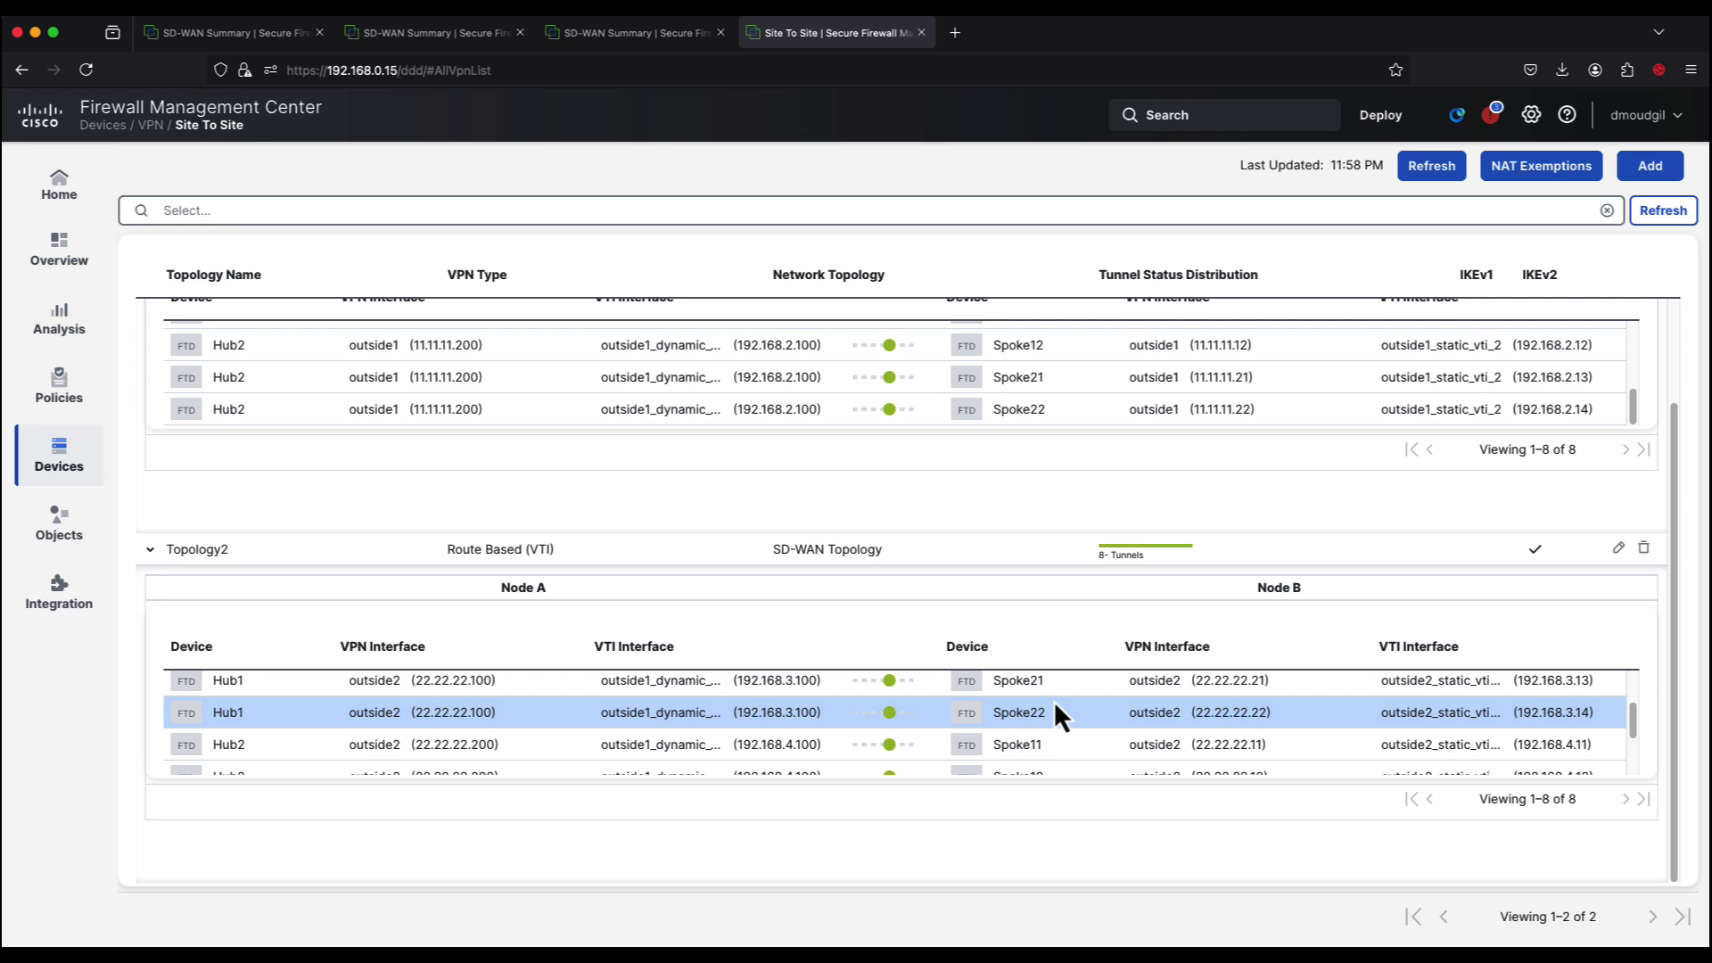
scroll(1055, 706, down, 2)
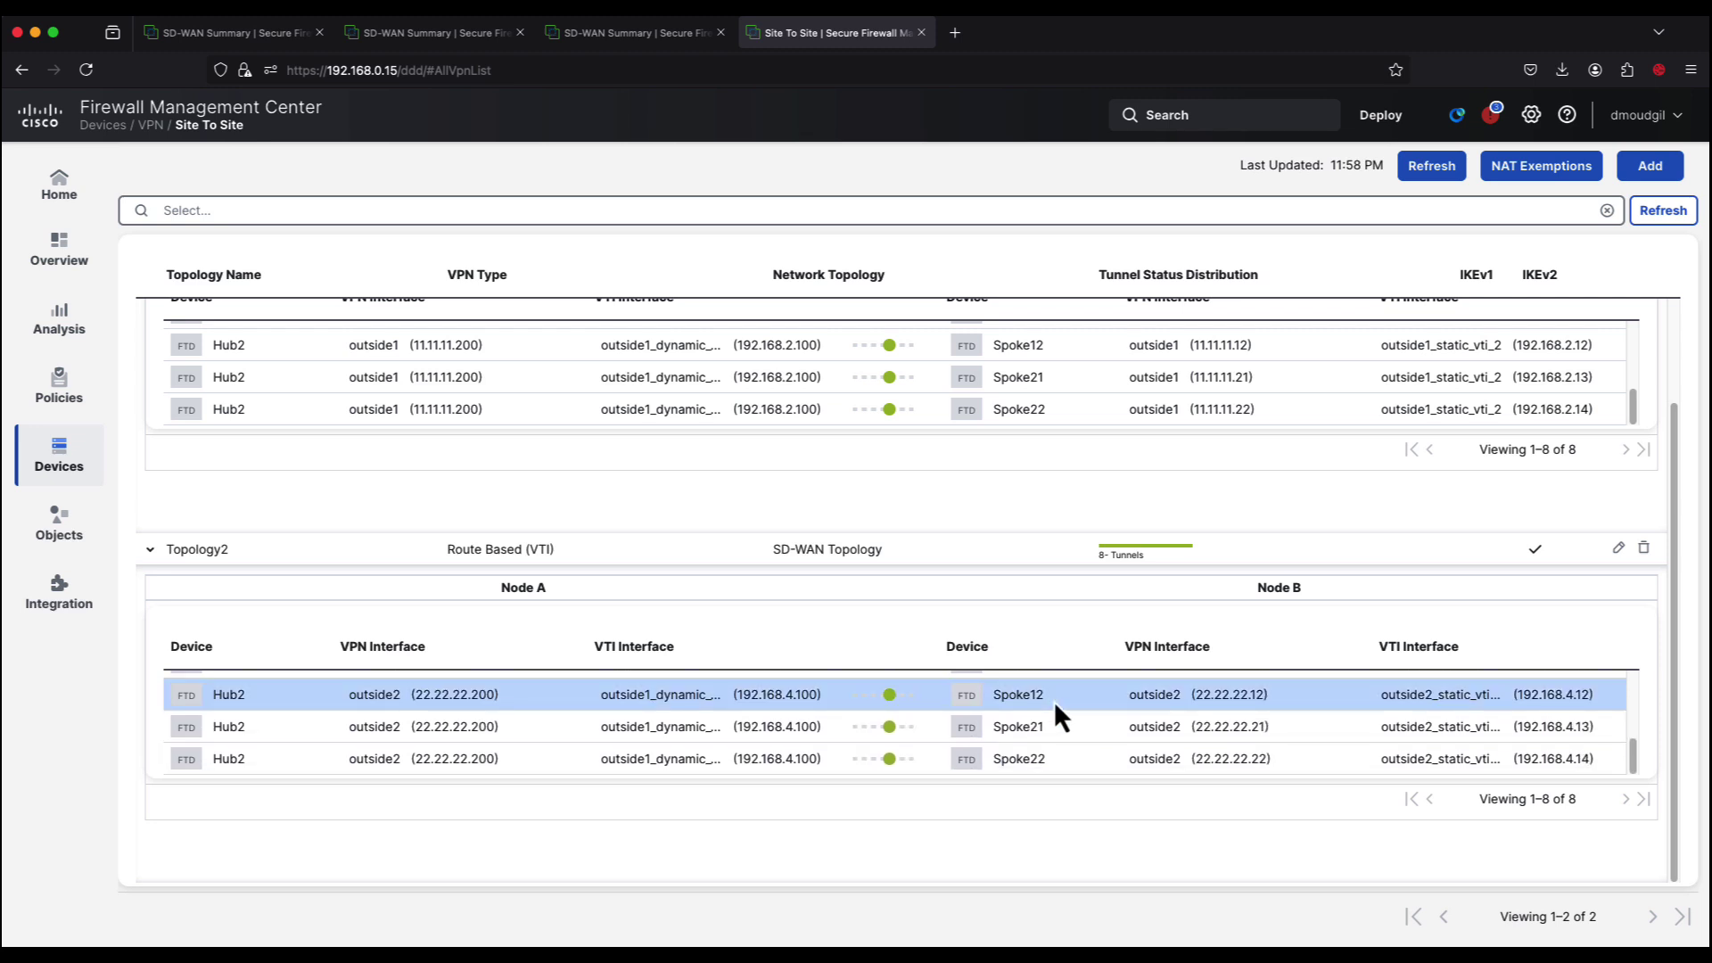
scroll(1548, 396, up, 5)
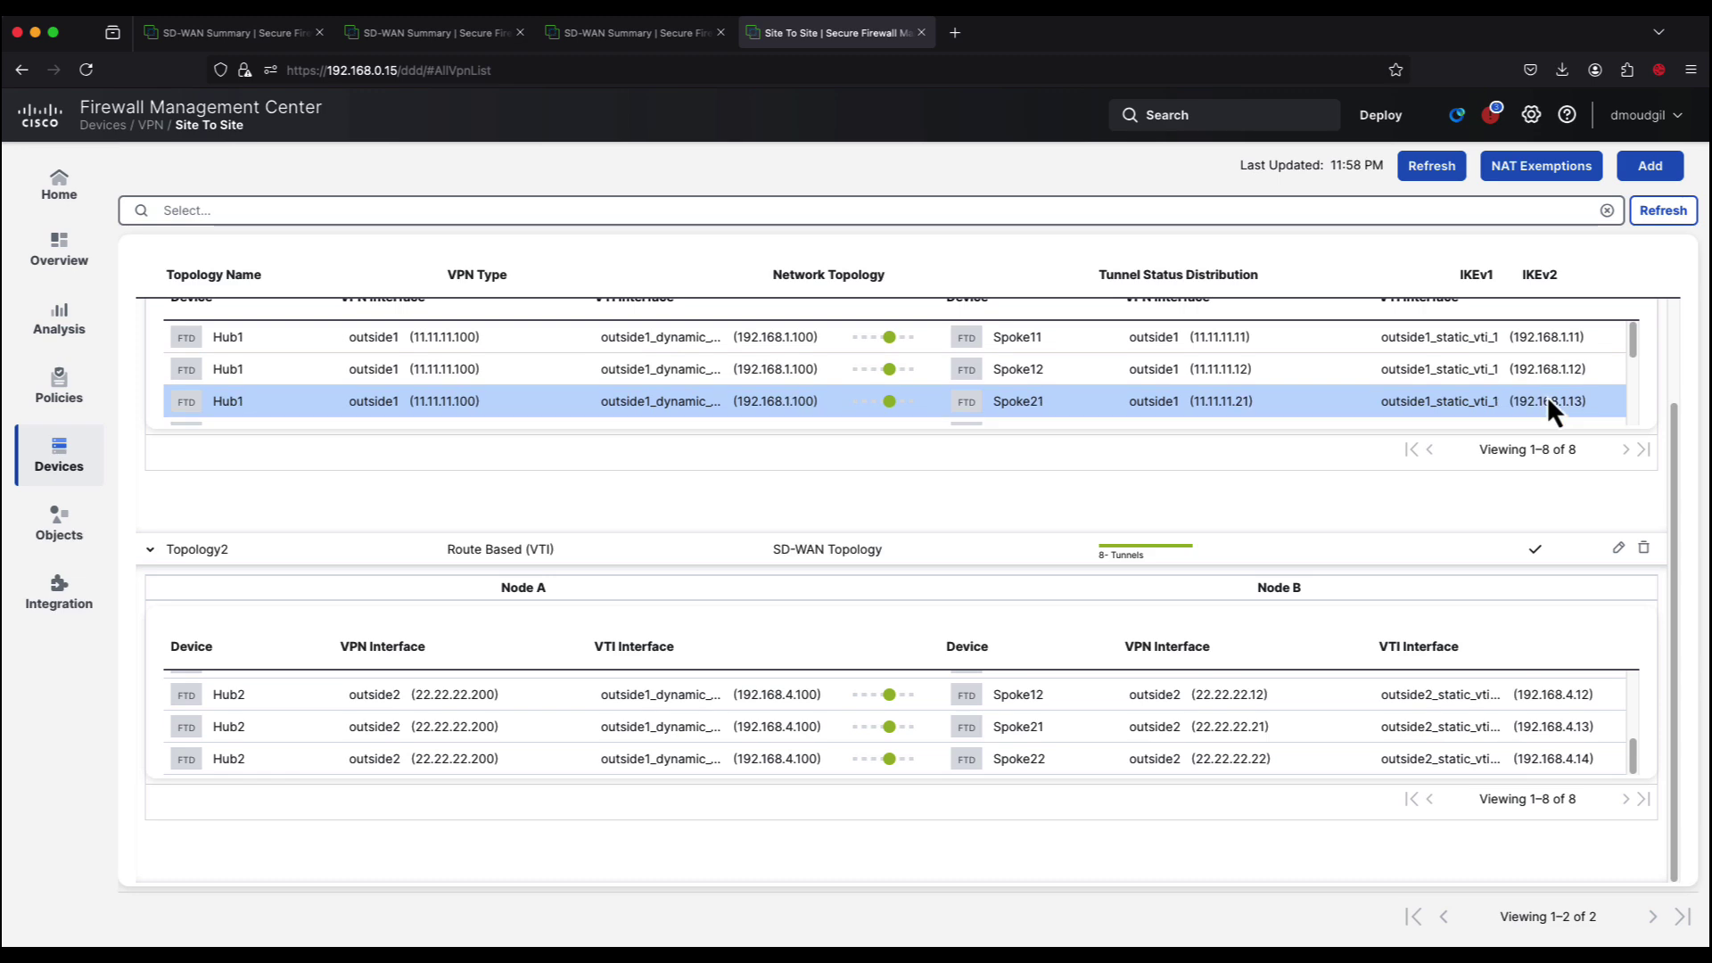
click(1618, 314)
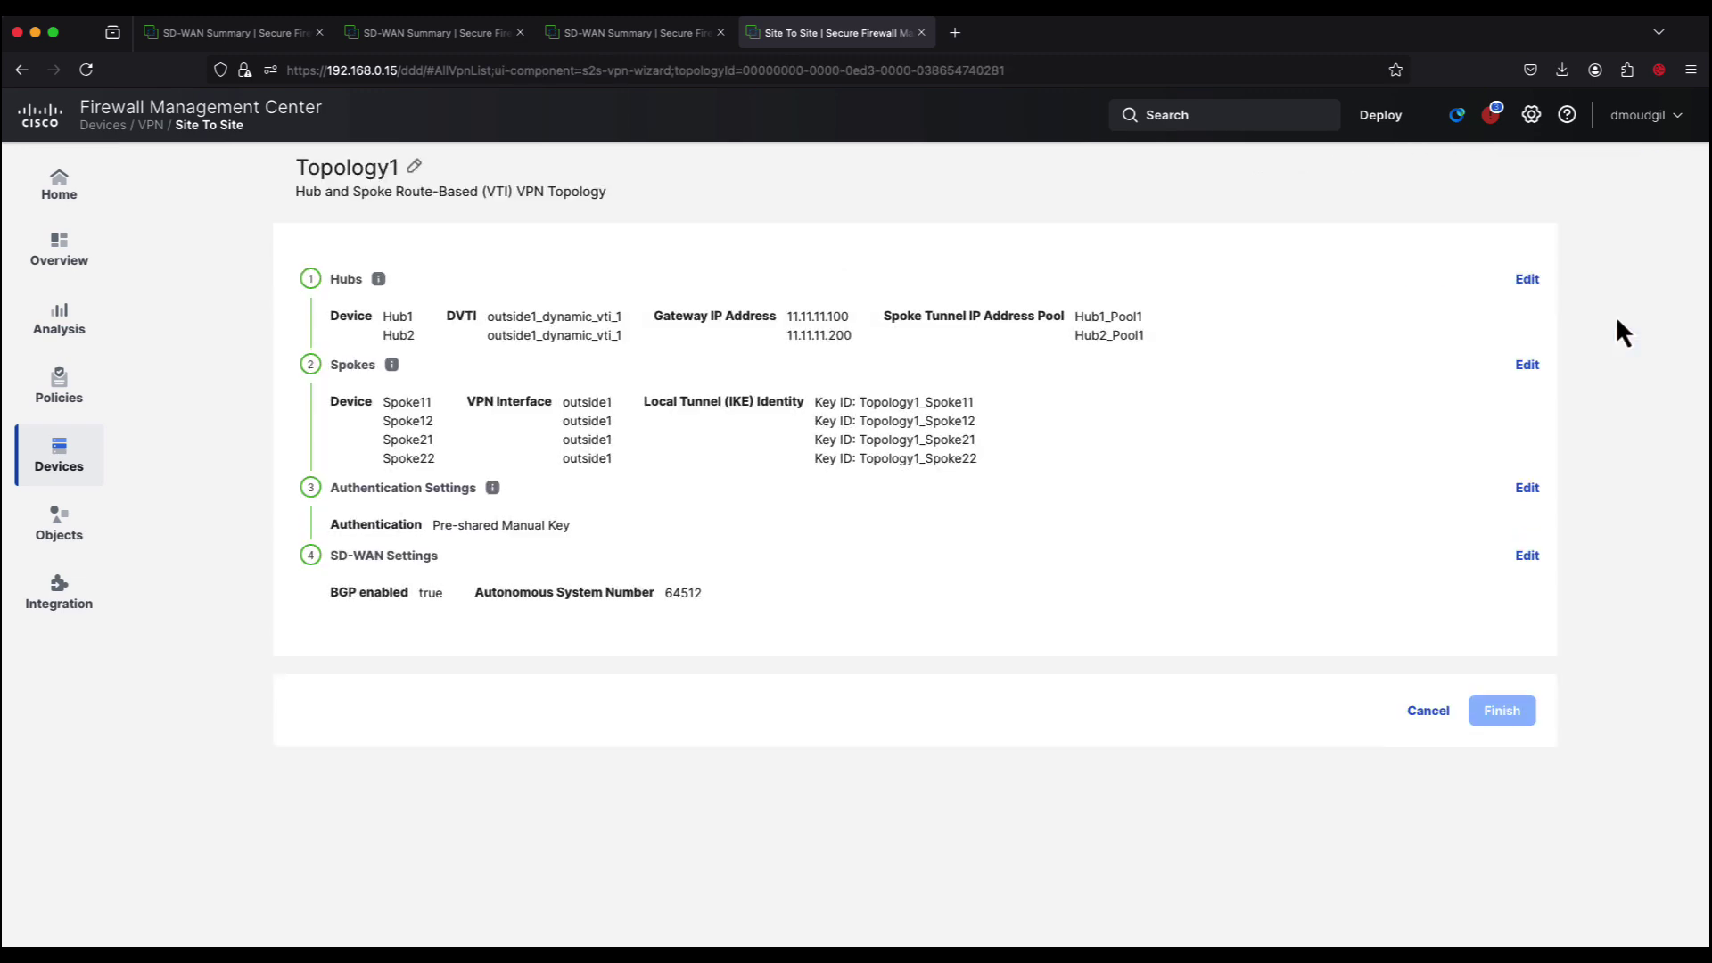
Step: Review Topology1's generated spoke static VTIs, e.g. Spoke11 at 192.168.1.11 and 192.168.2.11
click(1529, 365)
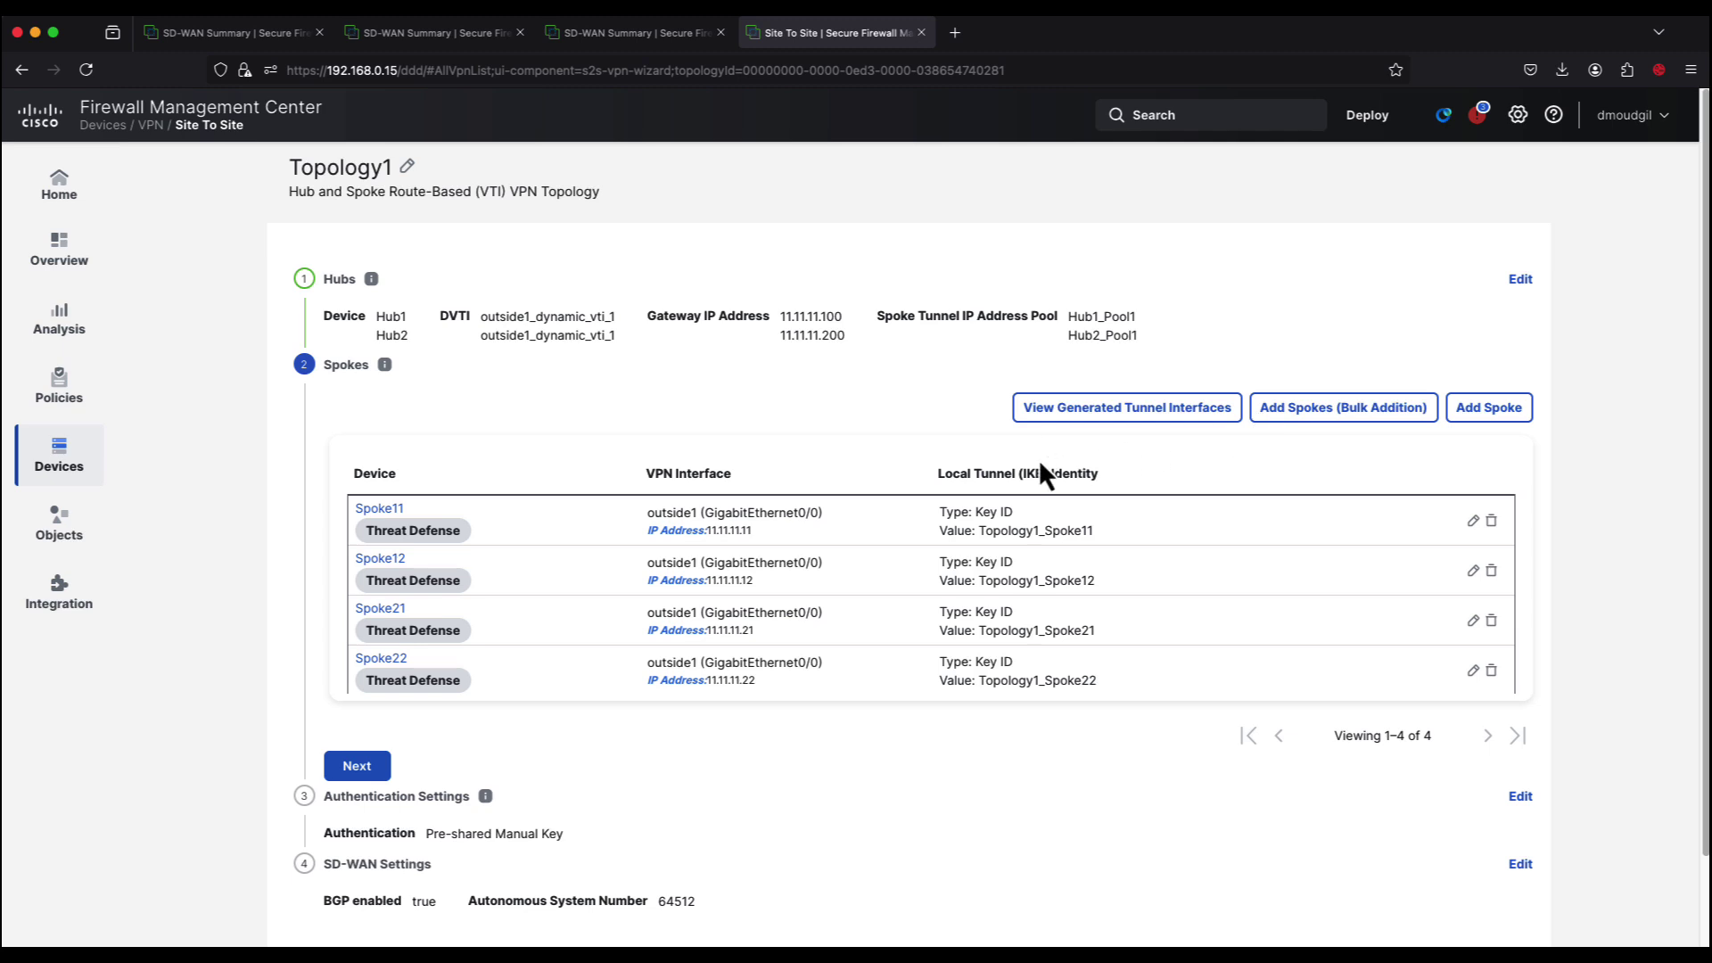
click(1076, 415)
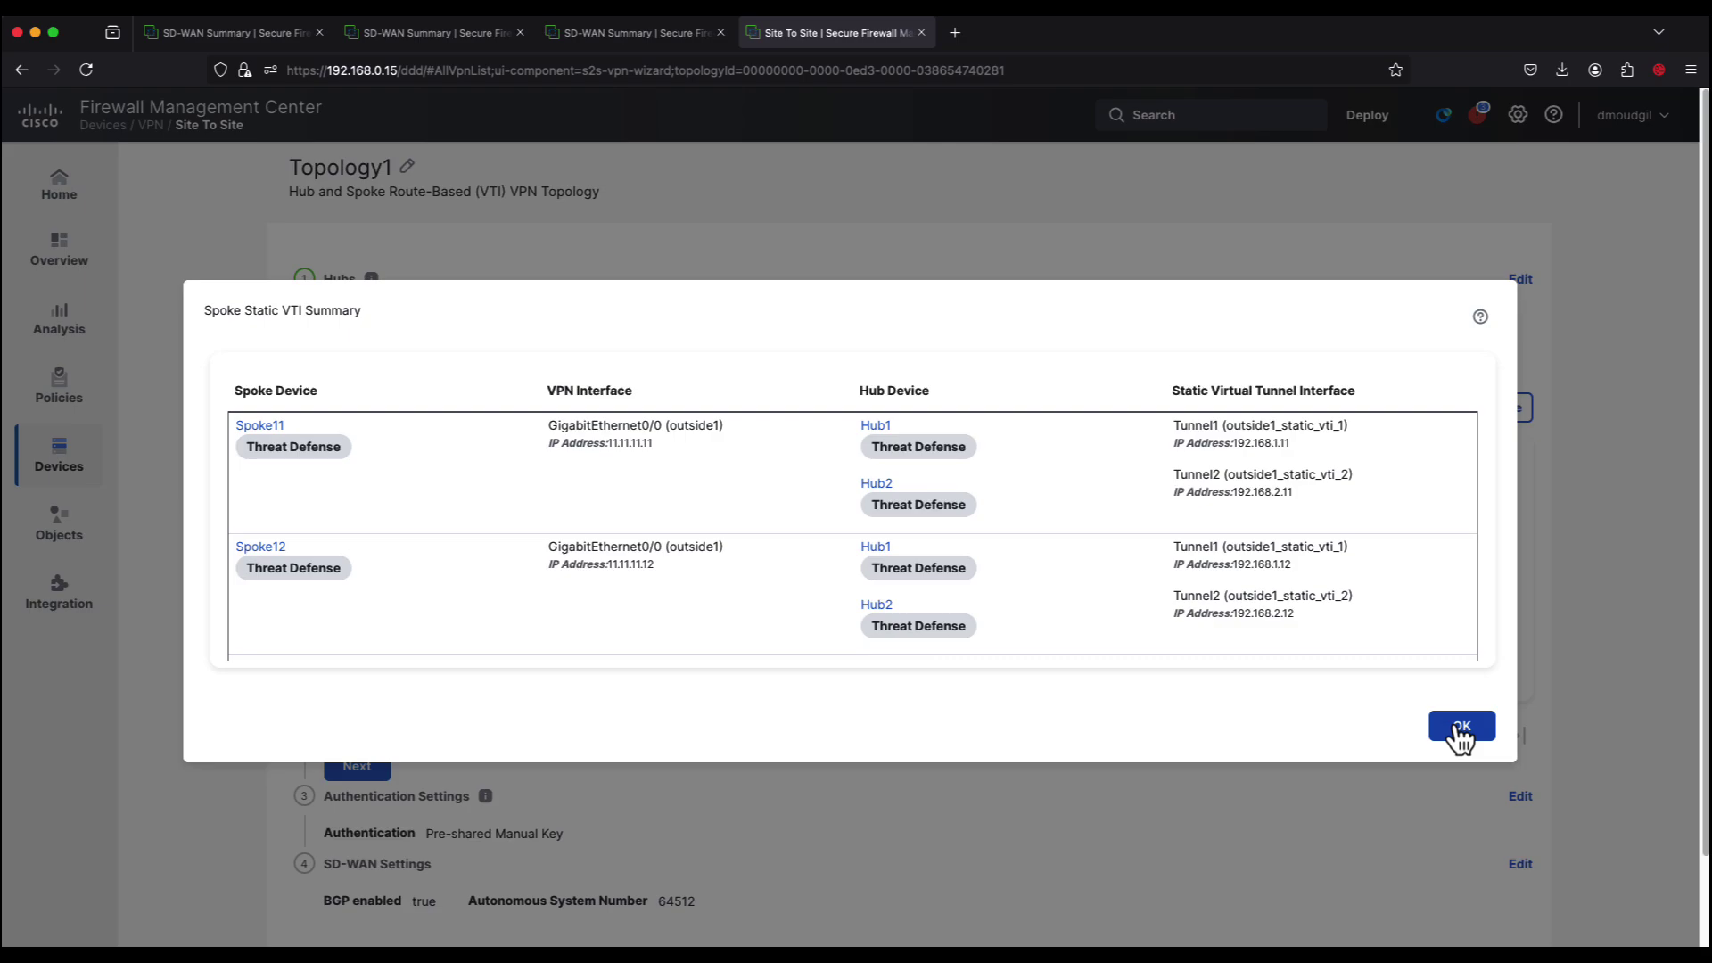
click(1461, 727)
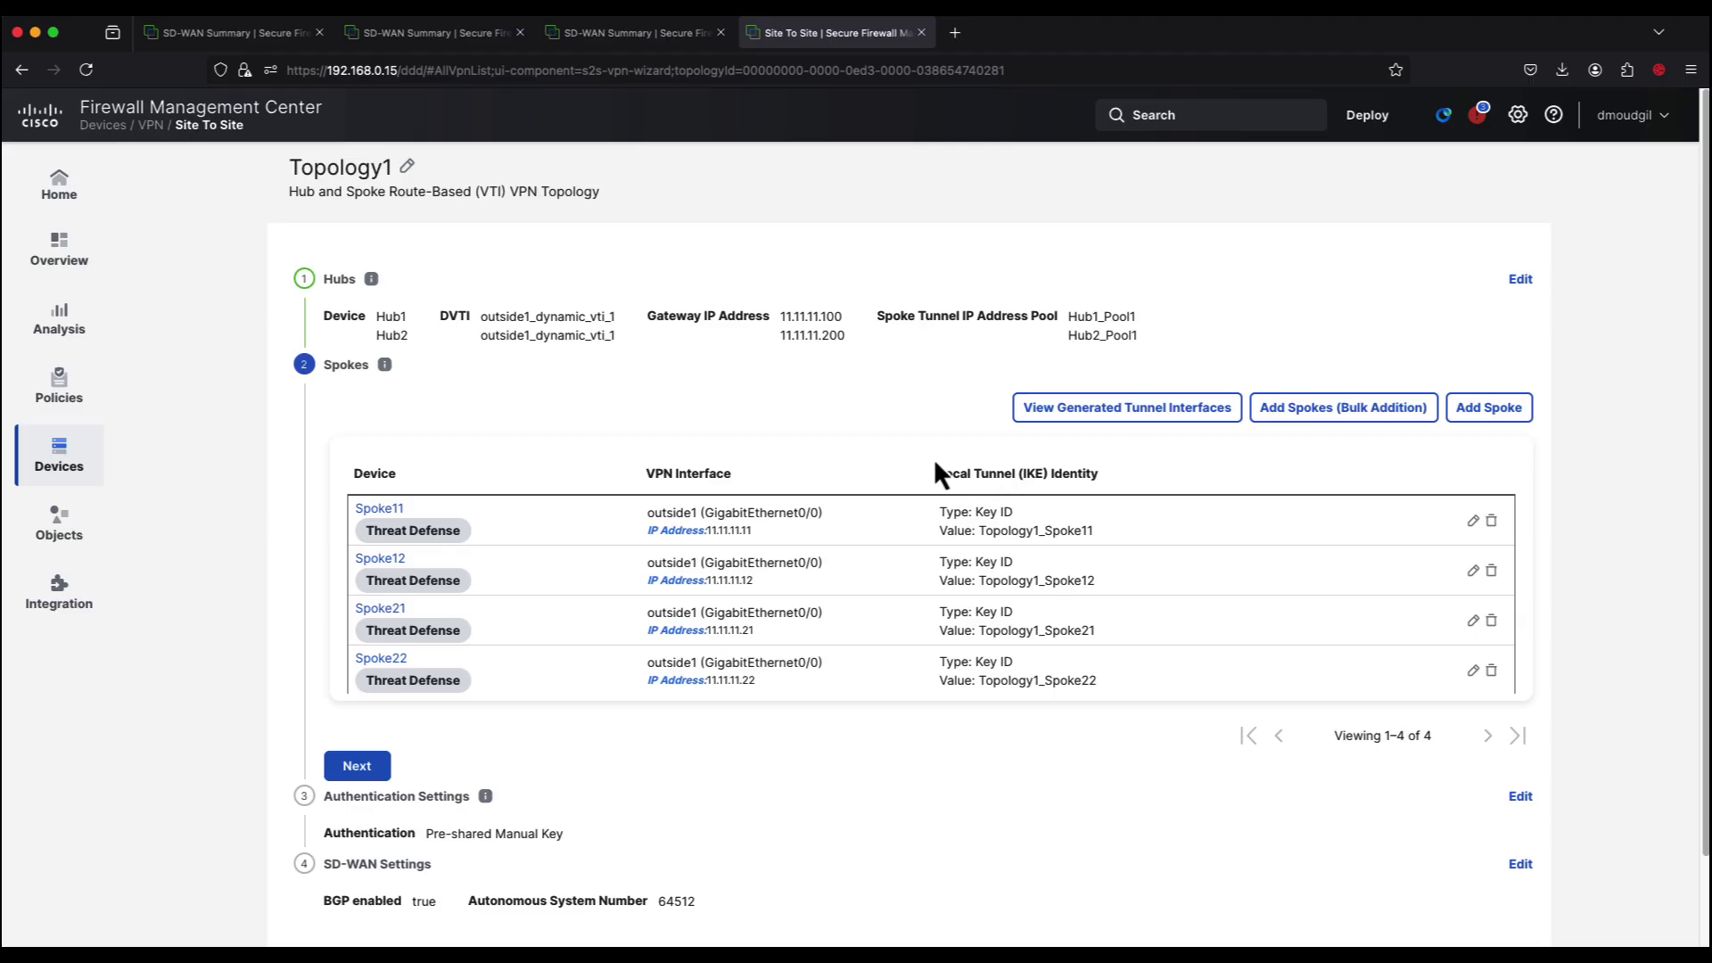
Step: Open the SD-WAN summary dashboard and list all VPN connections with their status
mouse_move(80, 258)
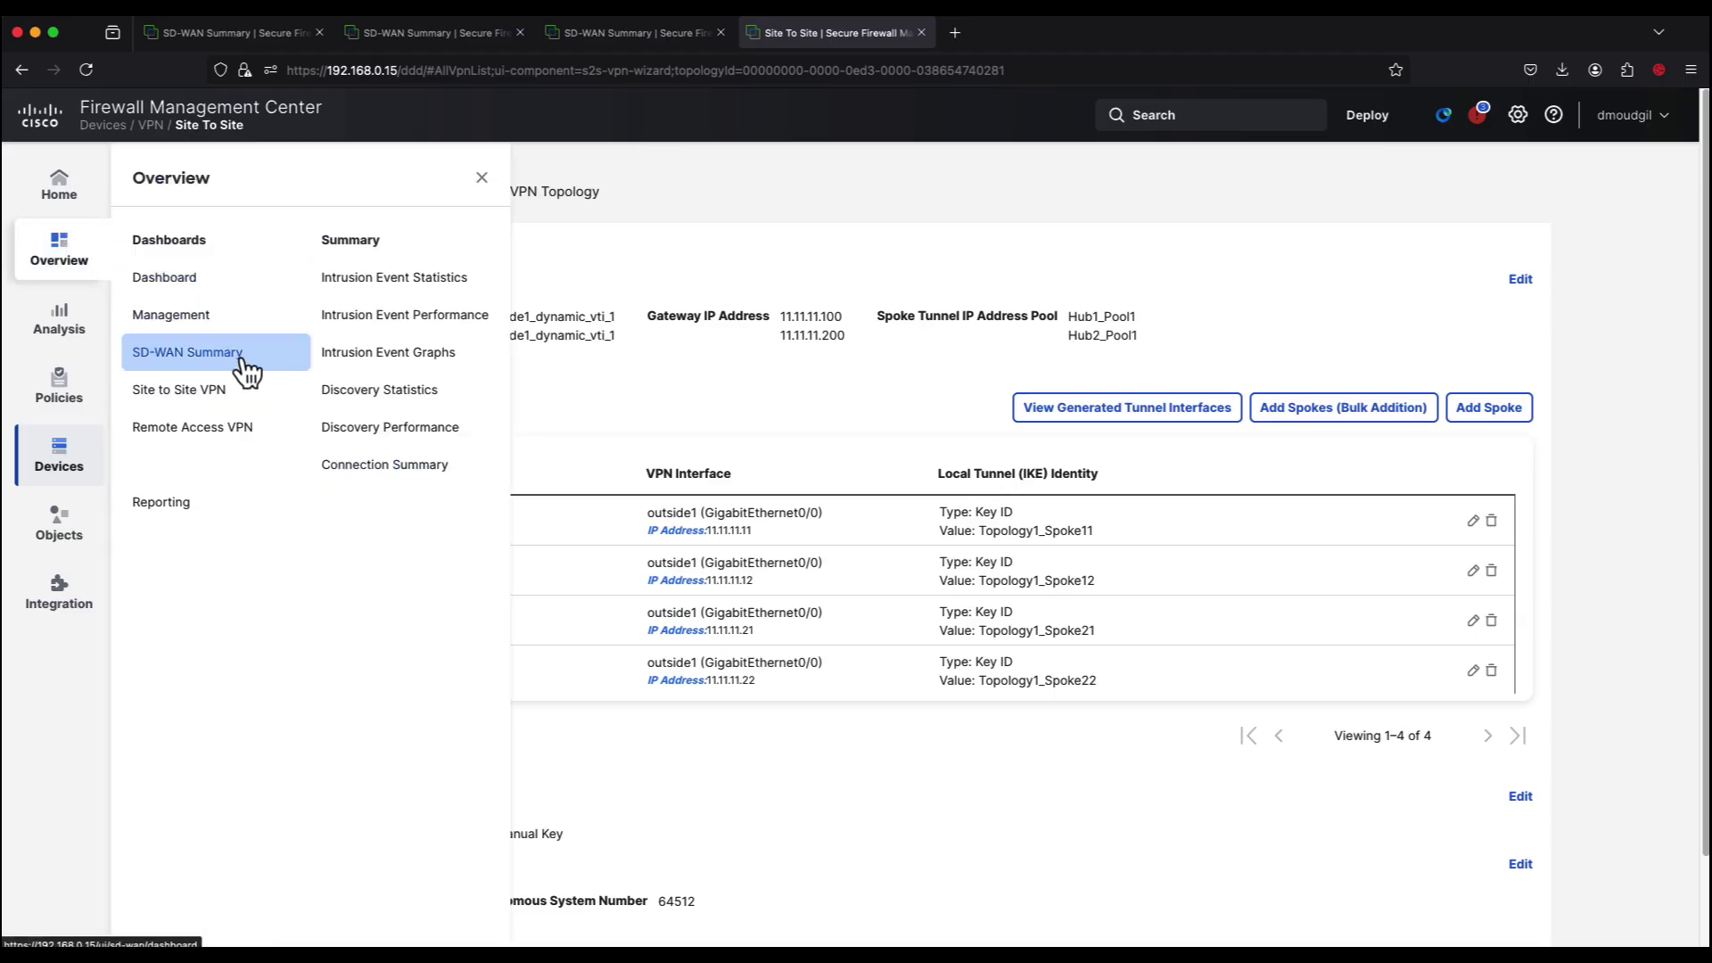
click(246, 362)
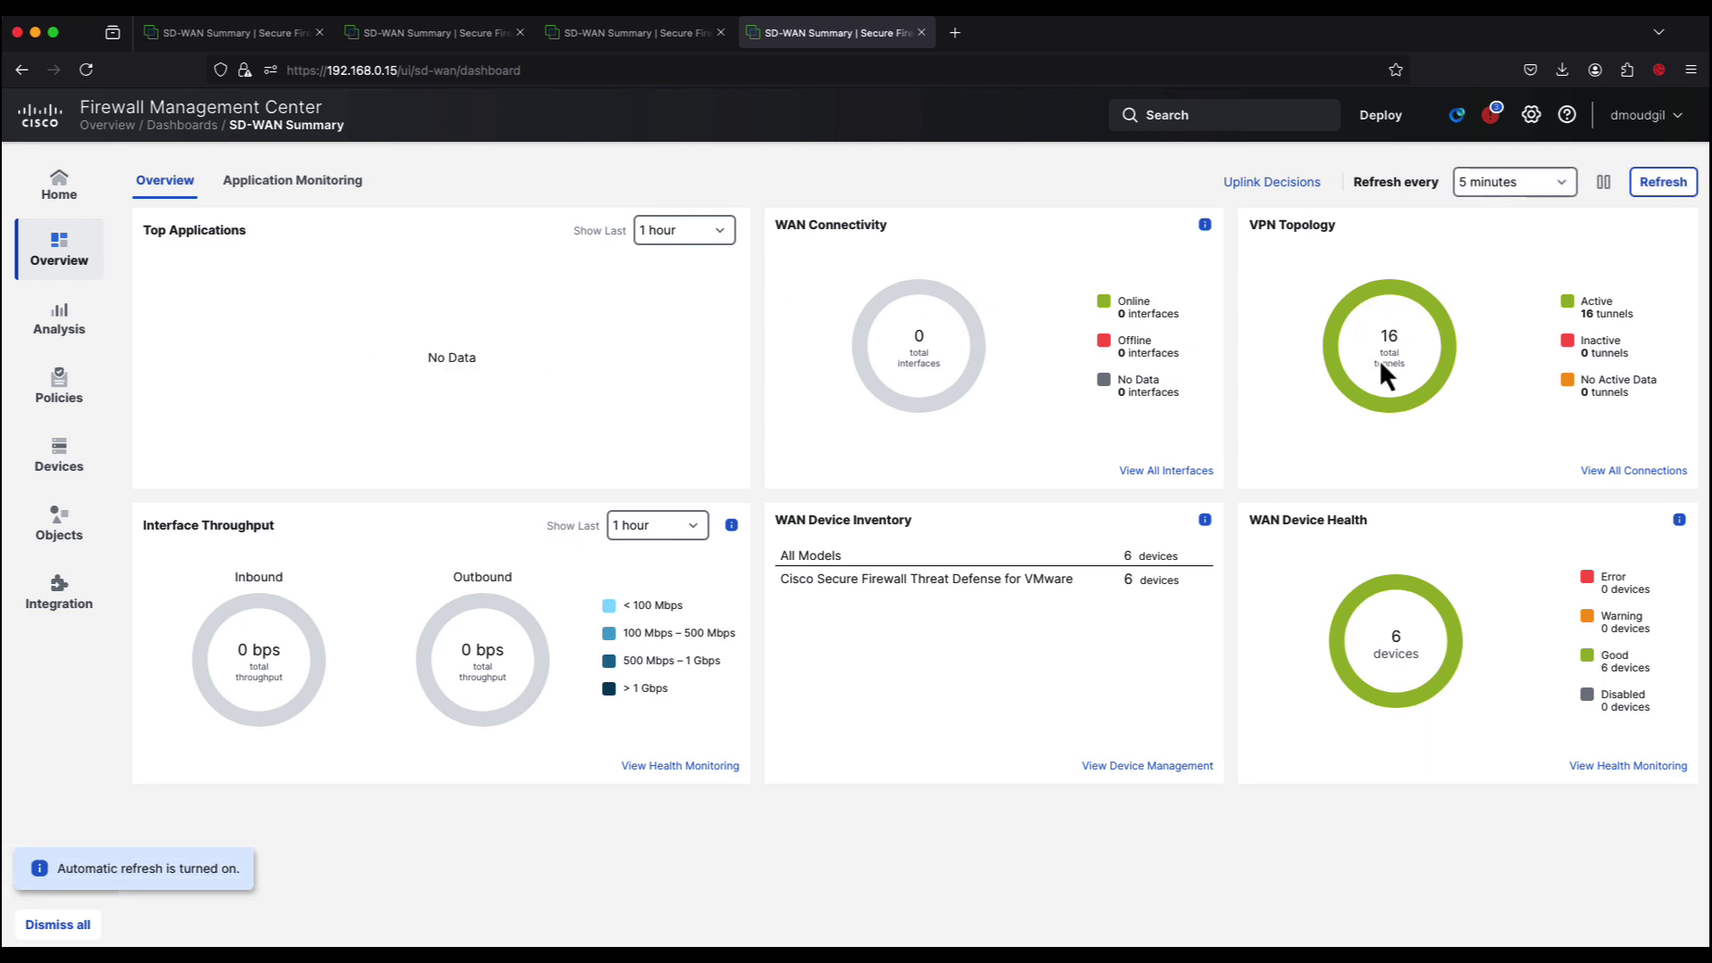
click(1600, 471)
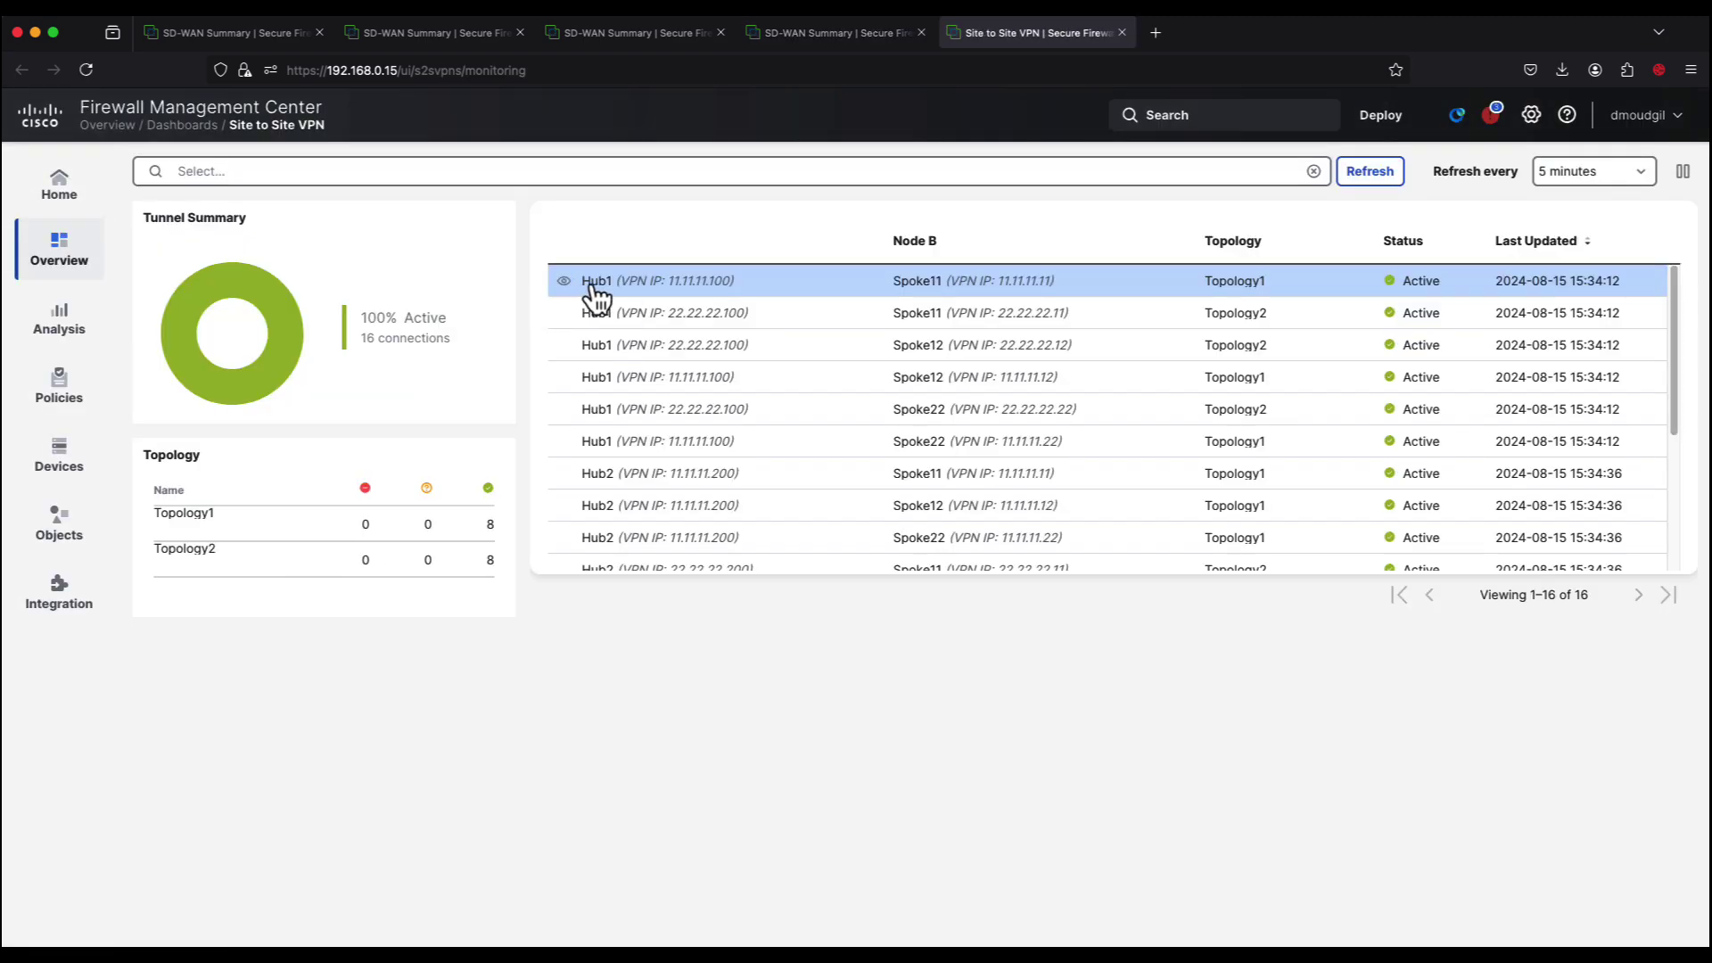
Step: Check the Hub1–Spoke11 tunnel's show crypto ipsec sa output on both ends
click(565, 282)
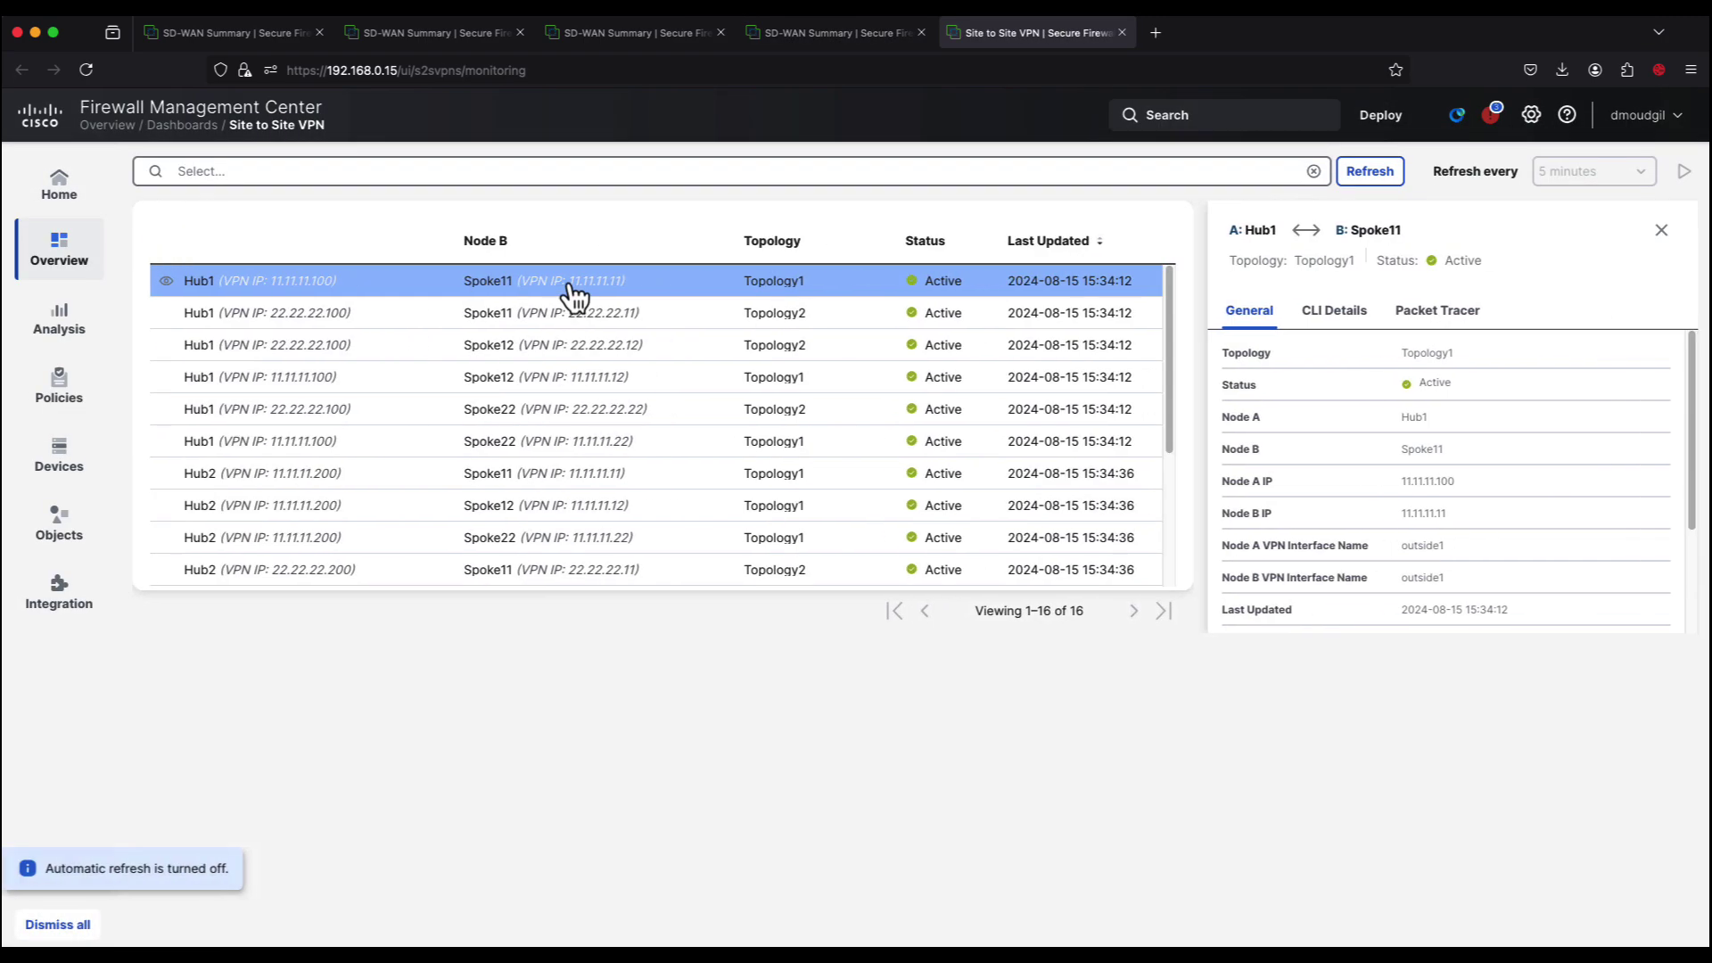
click(1347, 330)
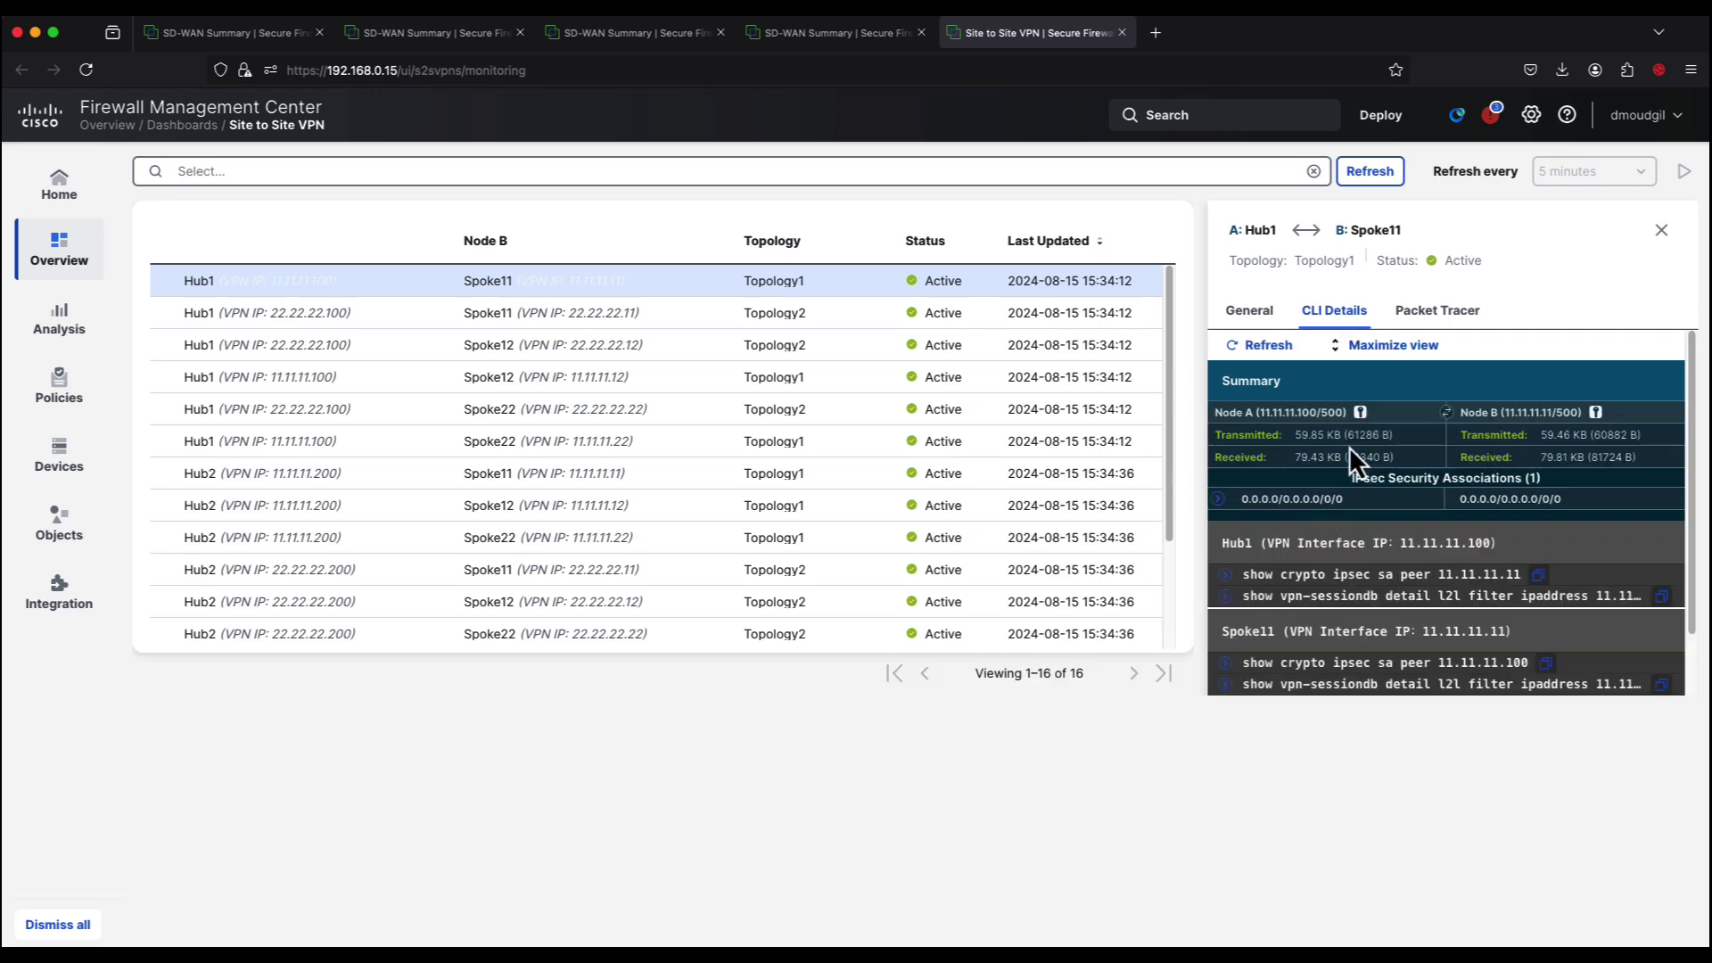
click(1392, 346)
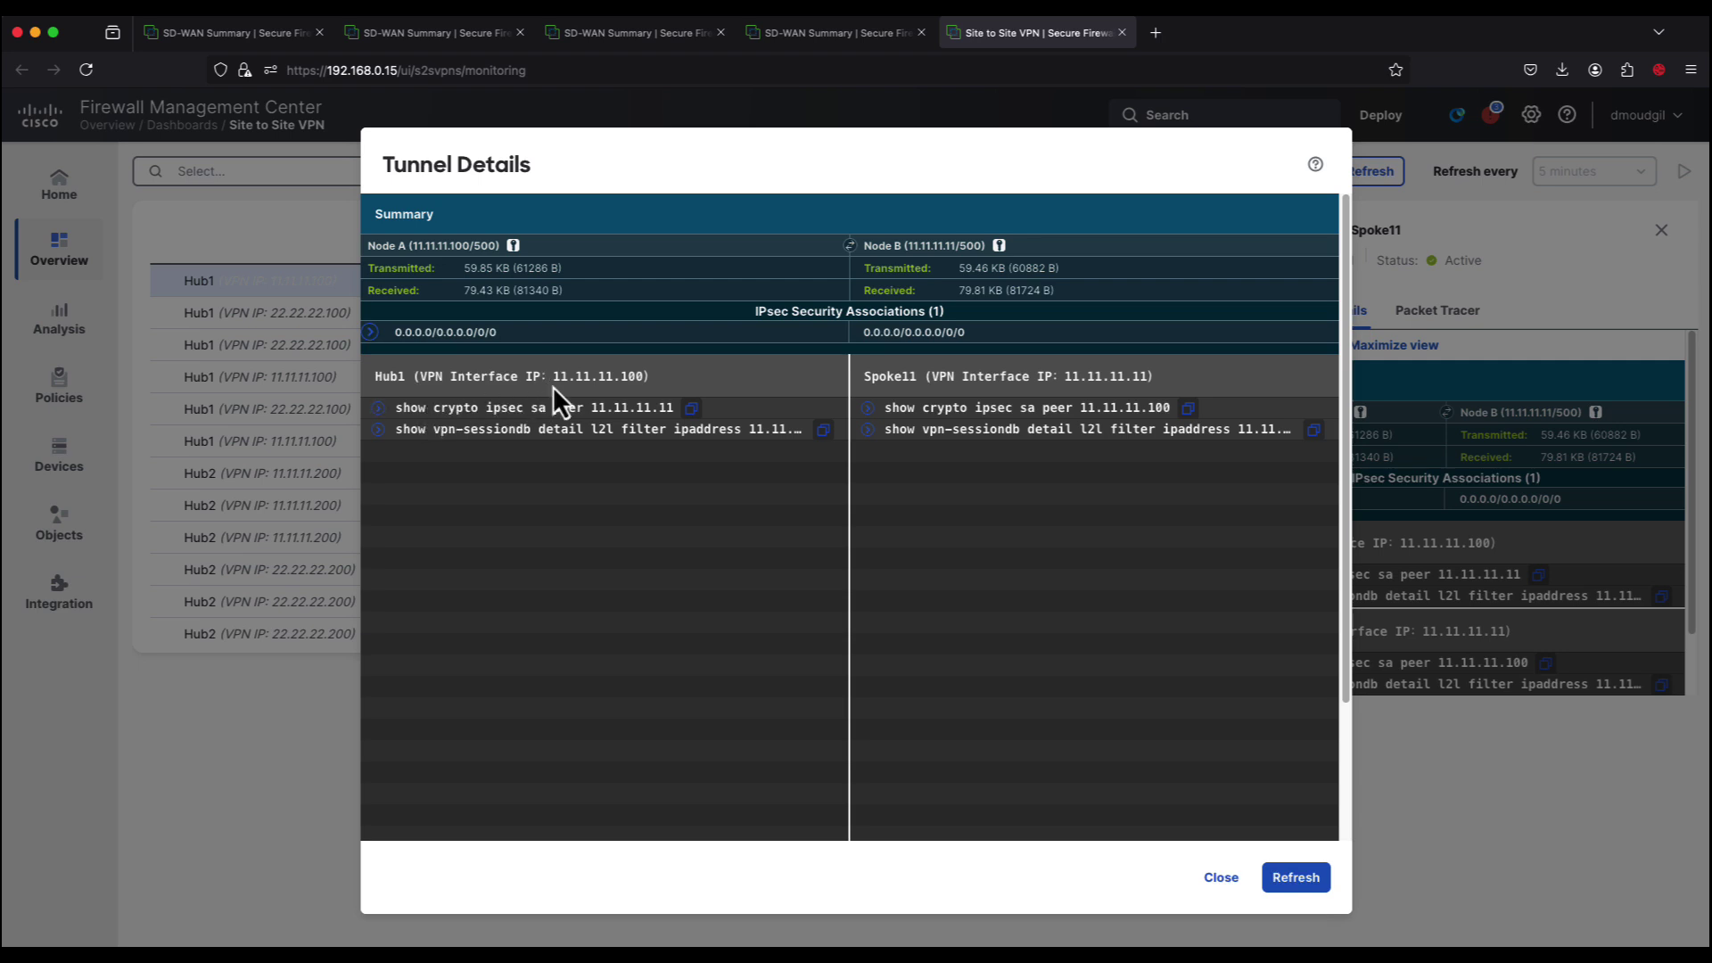
click(383, 409)
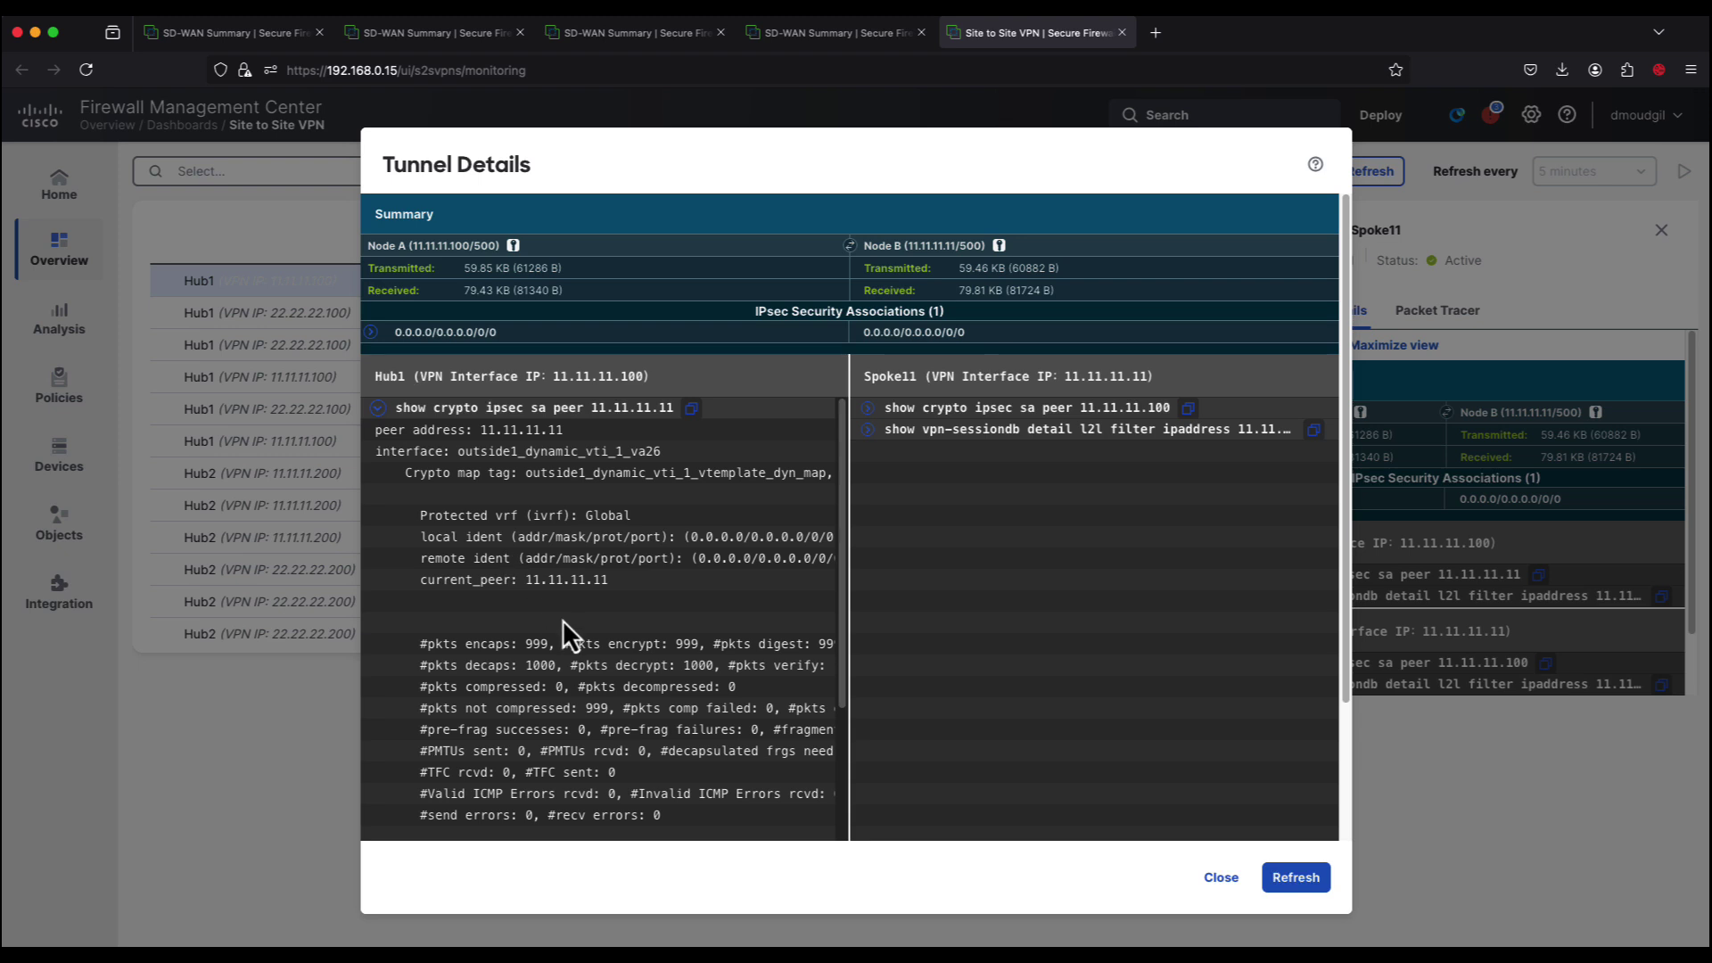
click(866, 408)
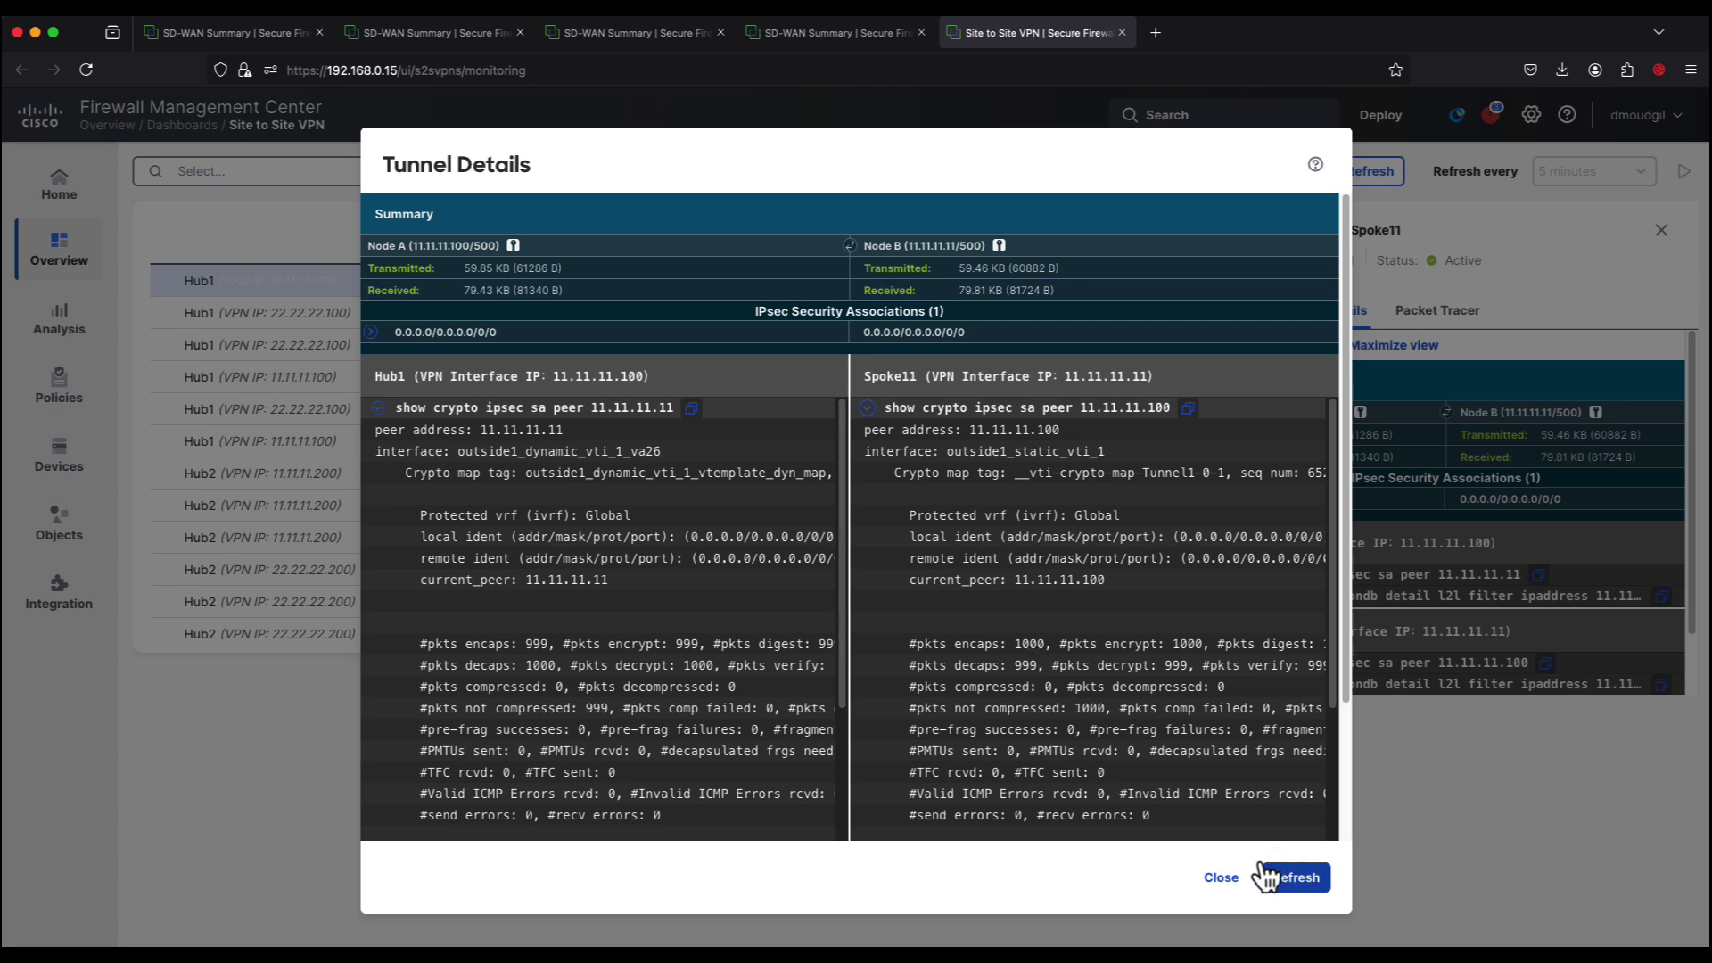
click(1218, 878)
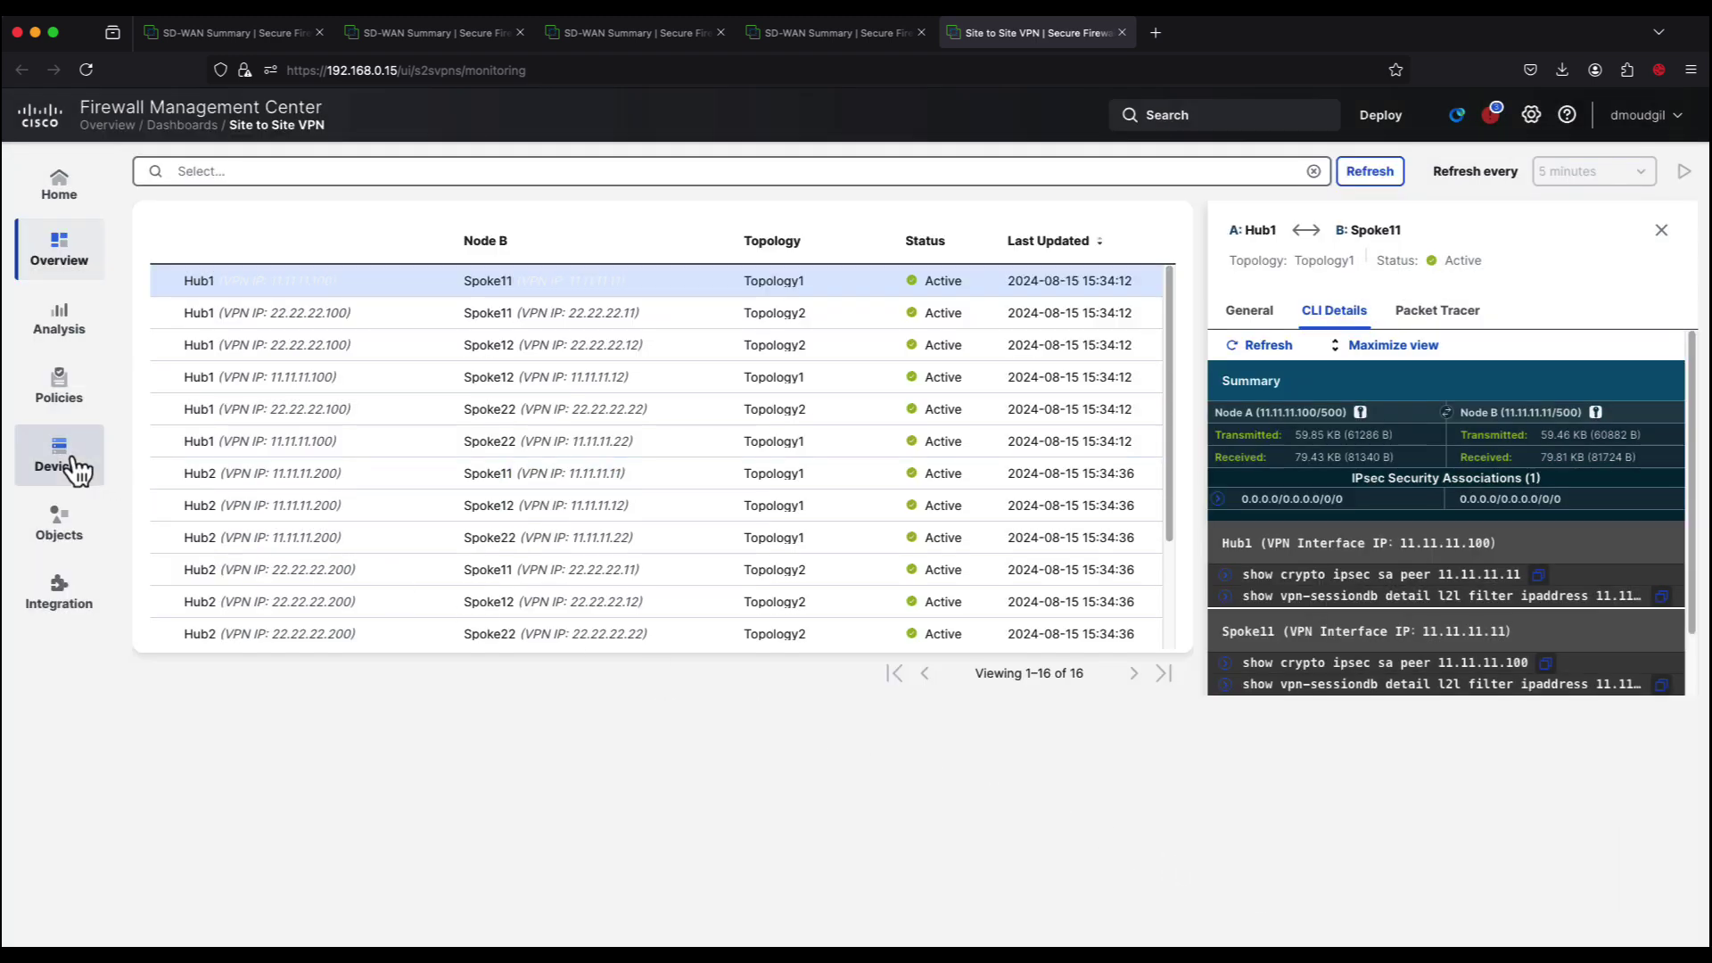
Step: Inspect Hub1's virtual tunnel interfaces, expanding Virtual-Template1 and Virtual-Template2 dynamic tunnels
mouse_move(53, 456)
click(206, 242)
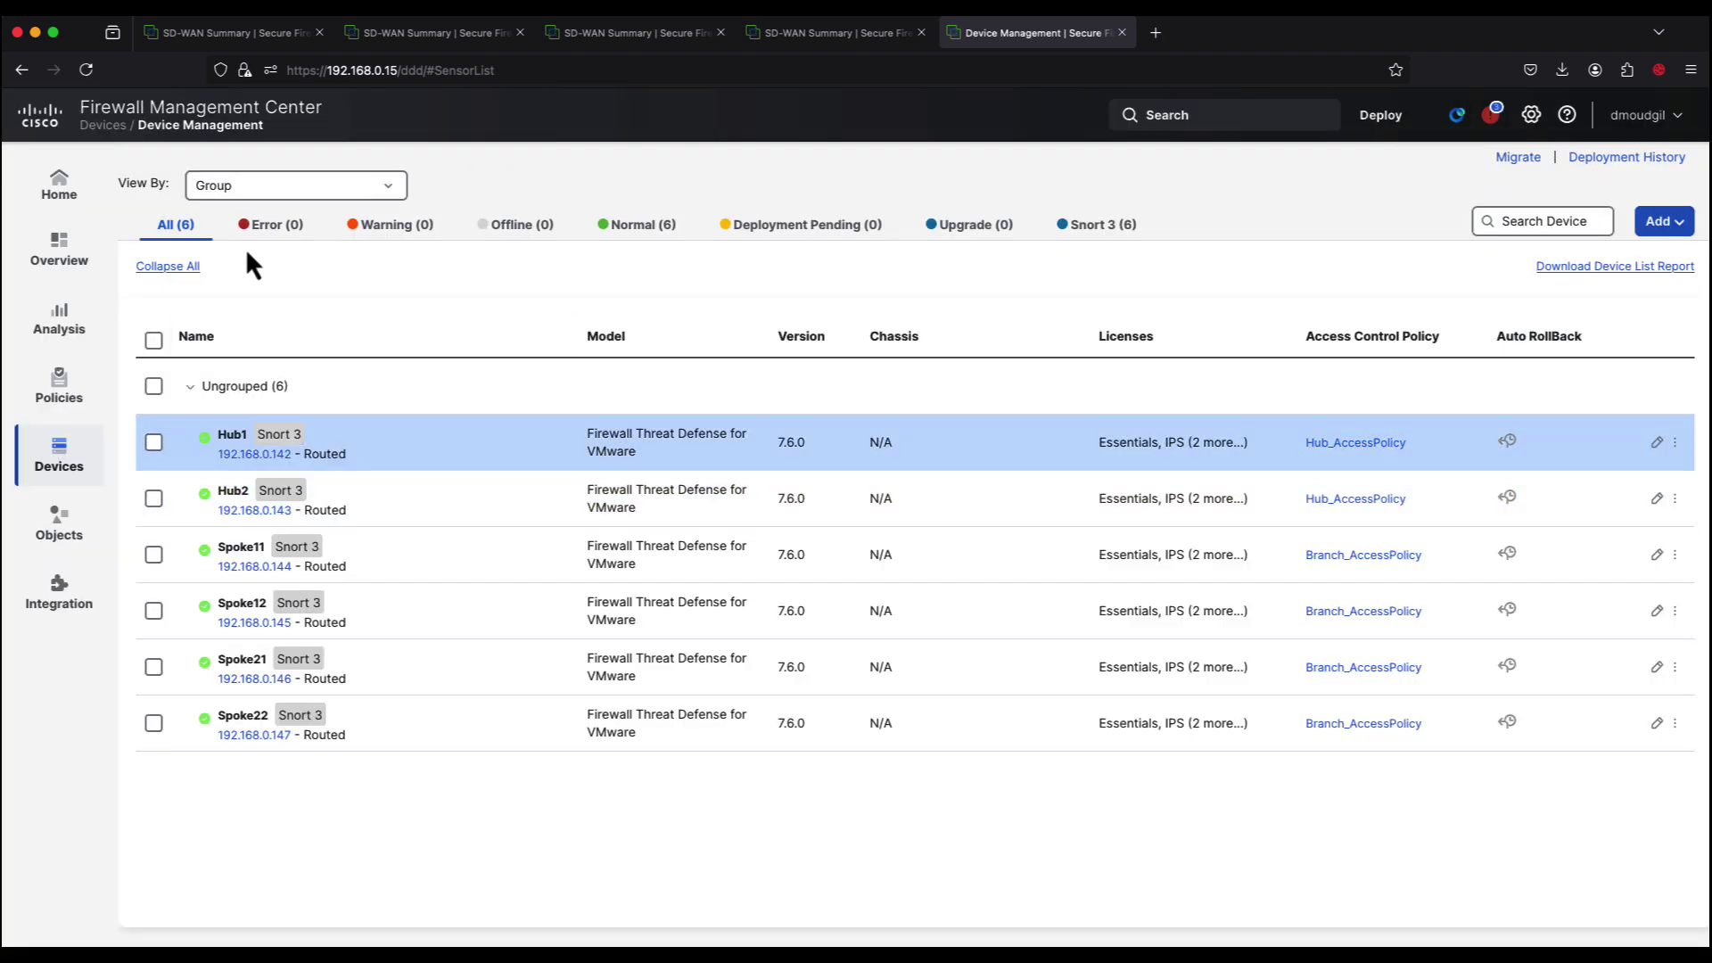
click(1655, 444)
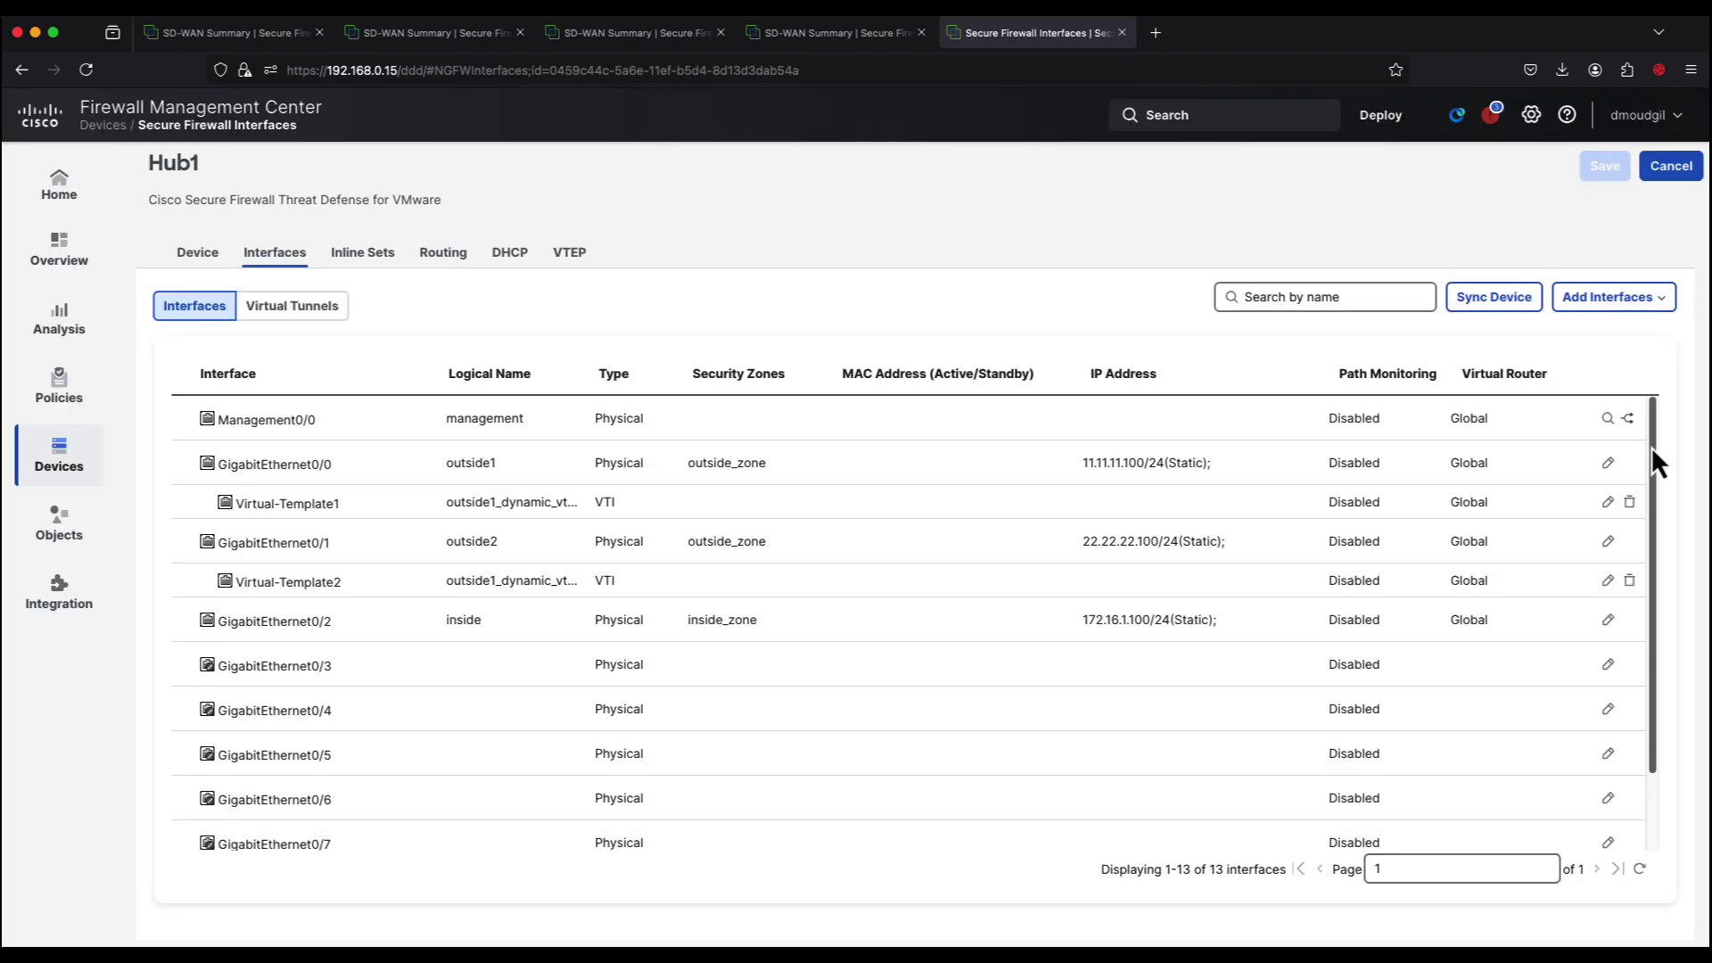
click(262, 317)
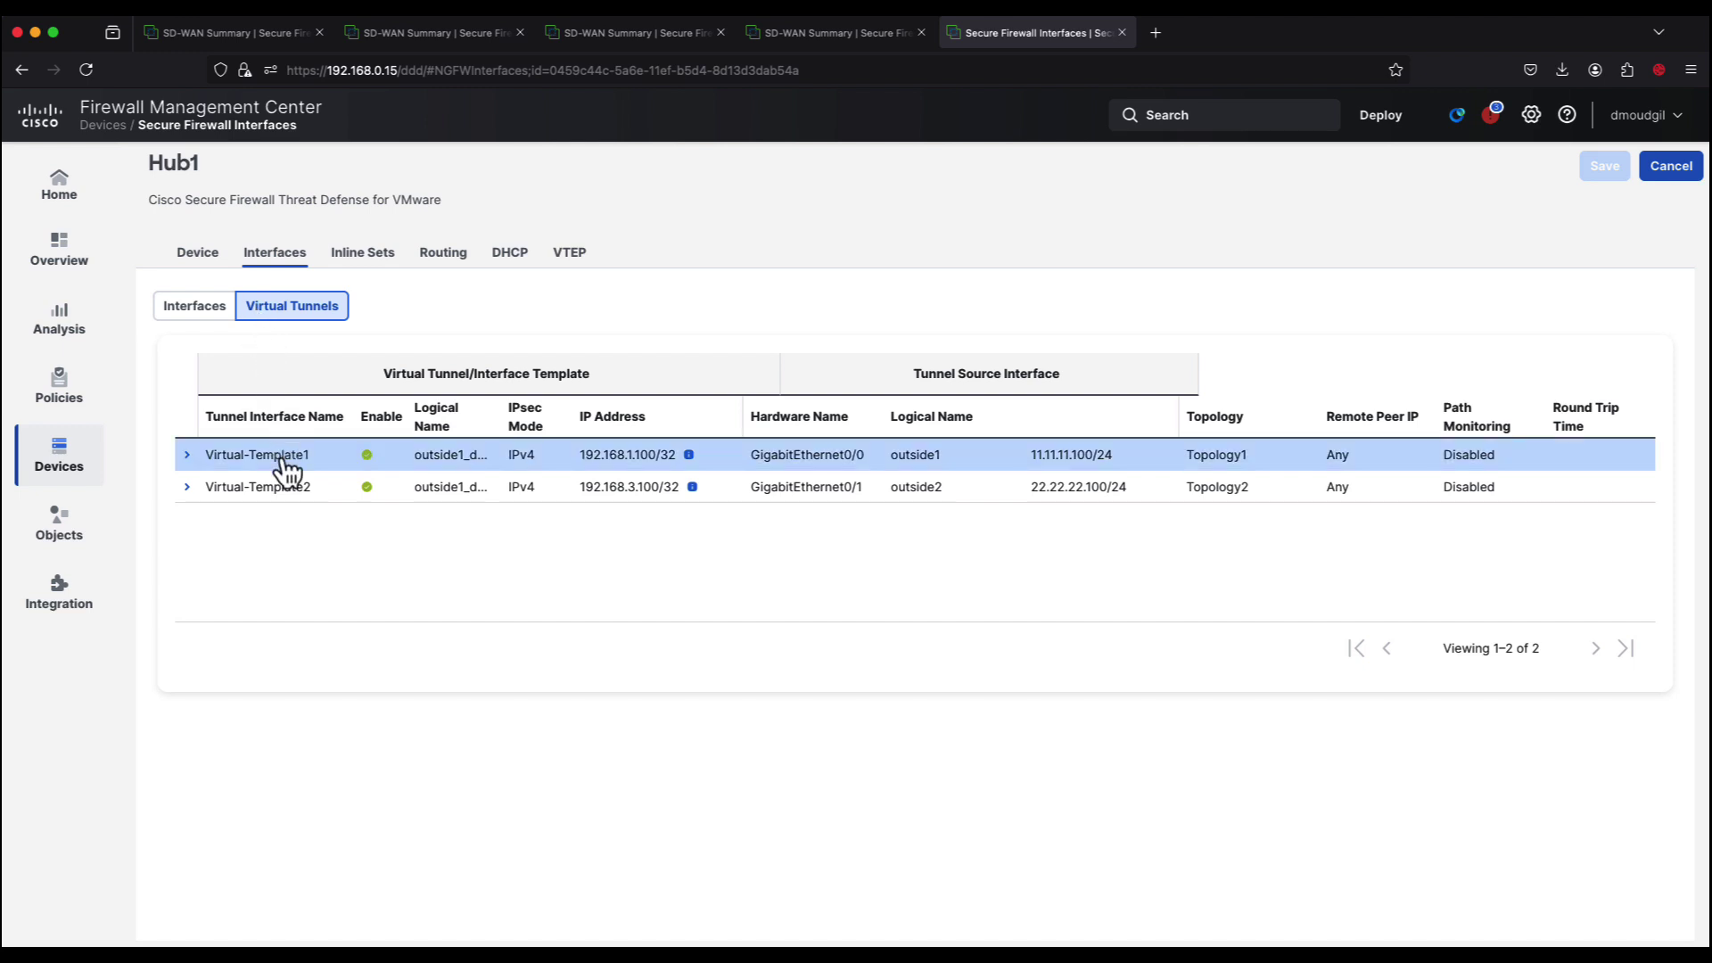
click(187, 456)
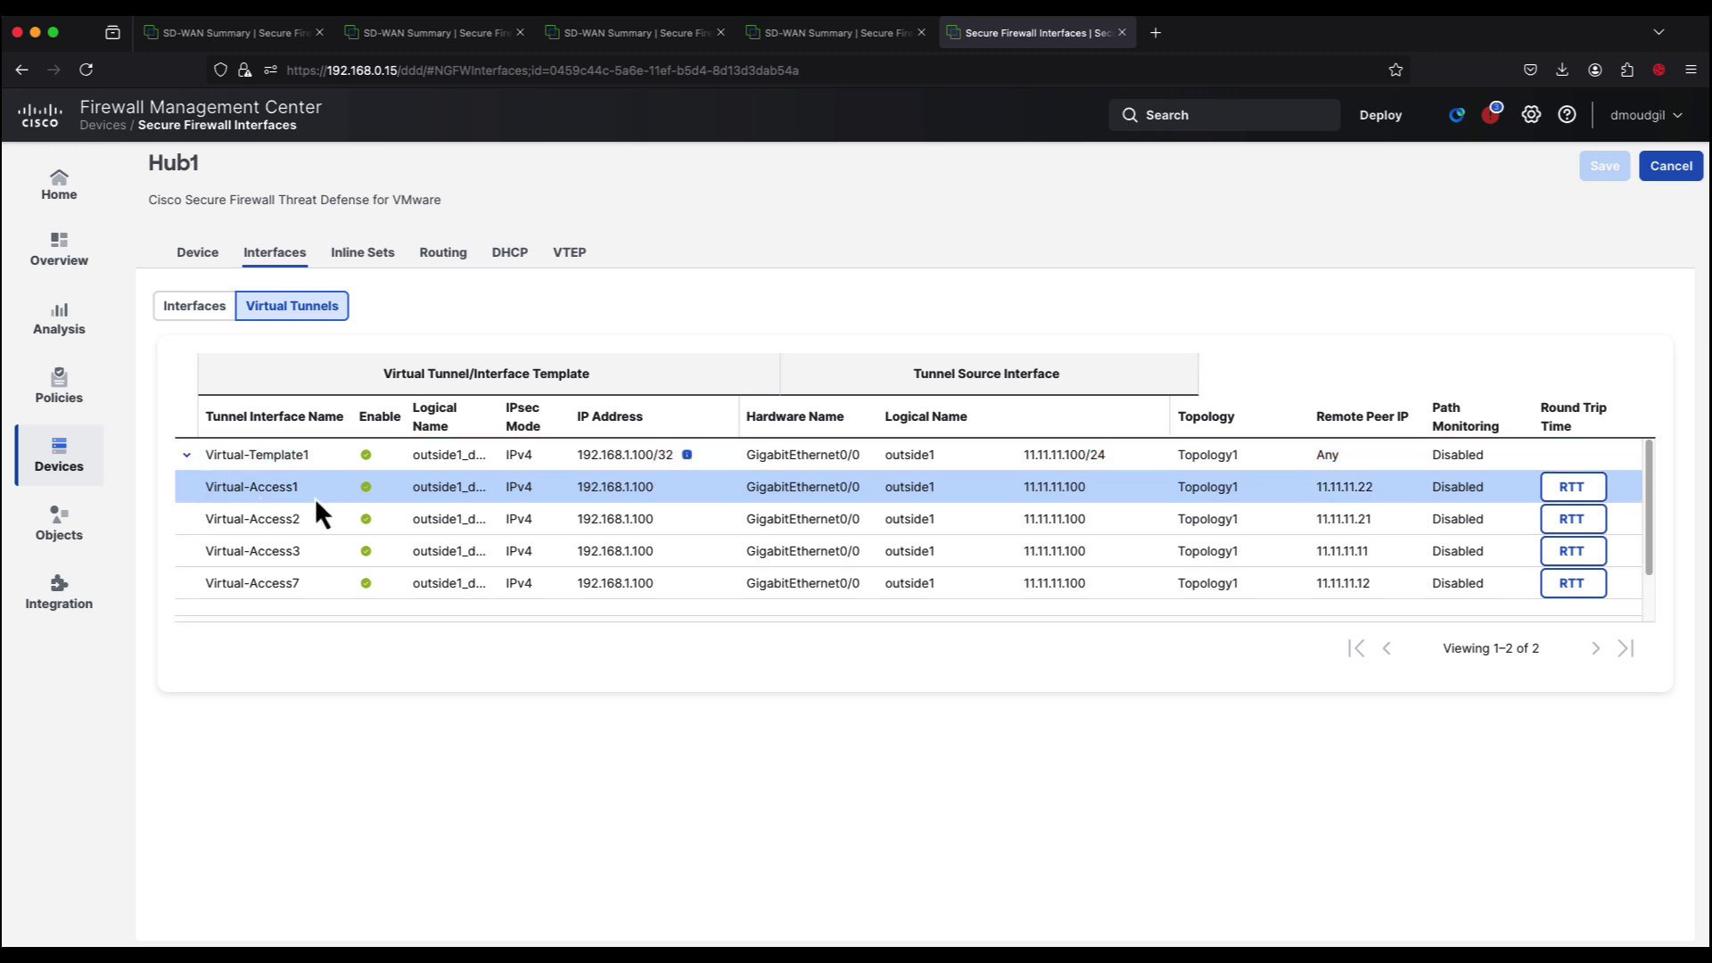
key(Down)
key(Down)
scroll(314, 498, down, 2)
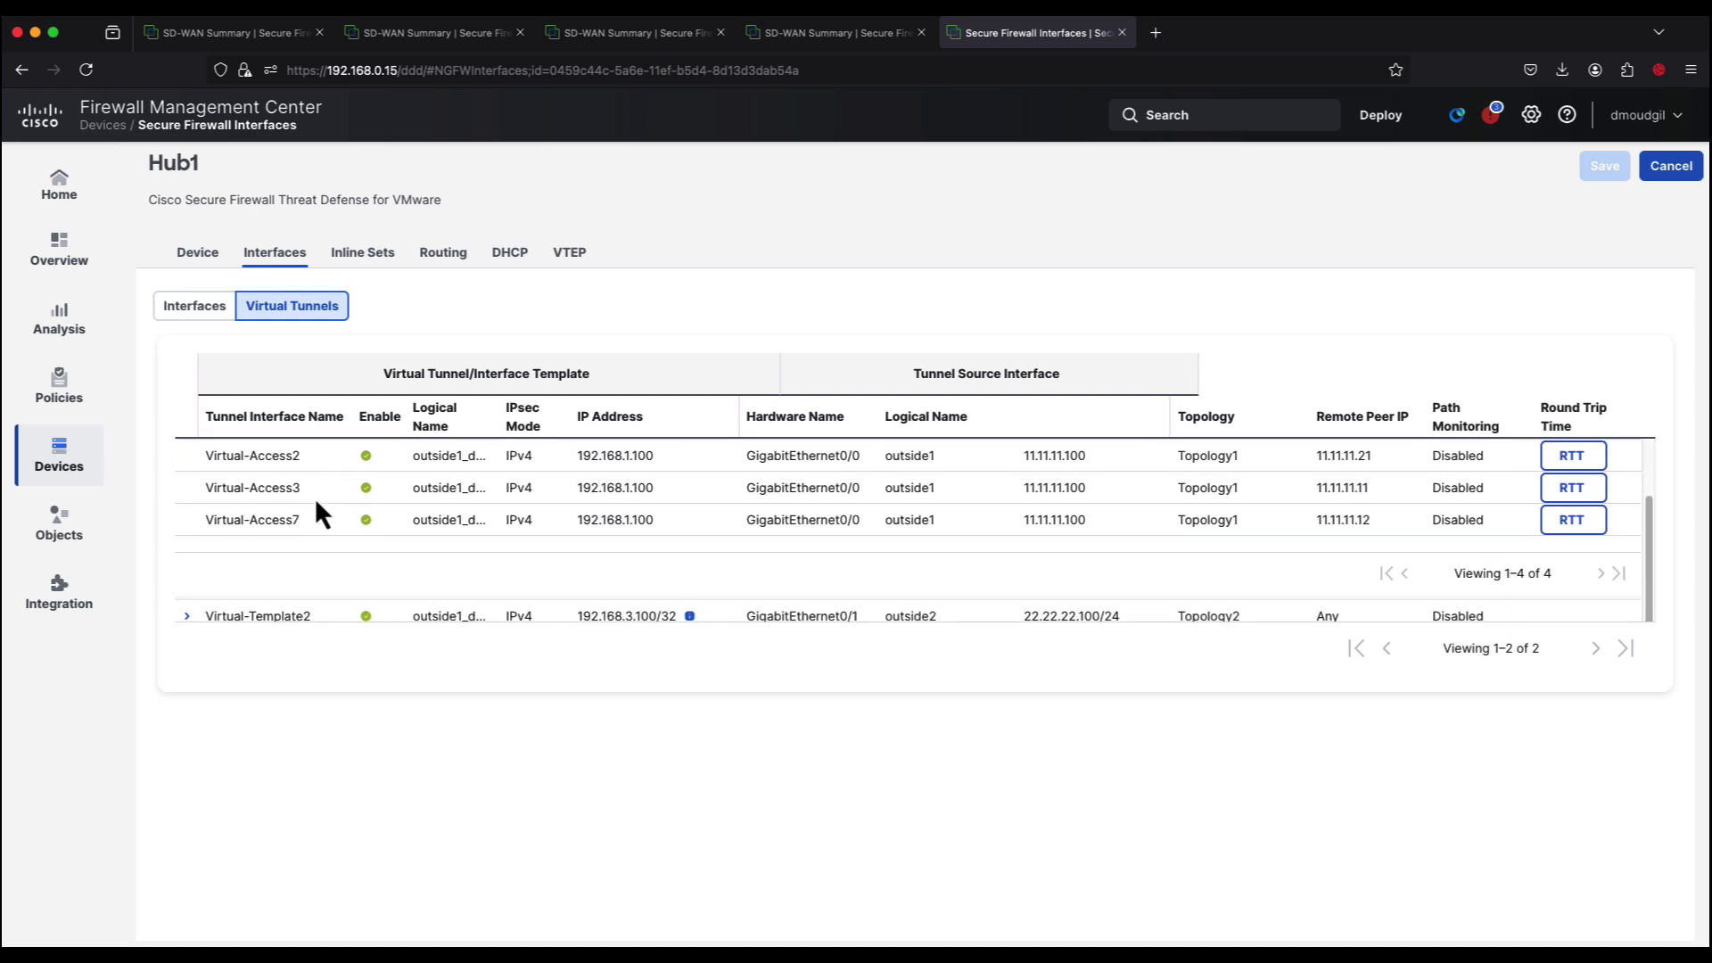
click(285, 612)
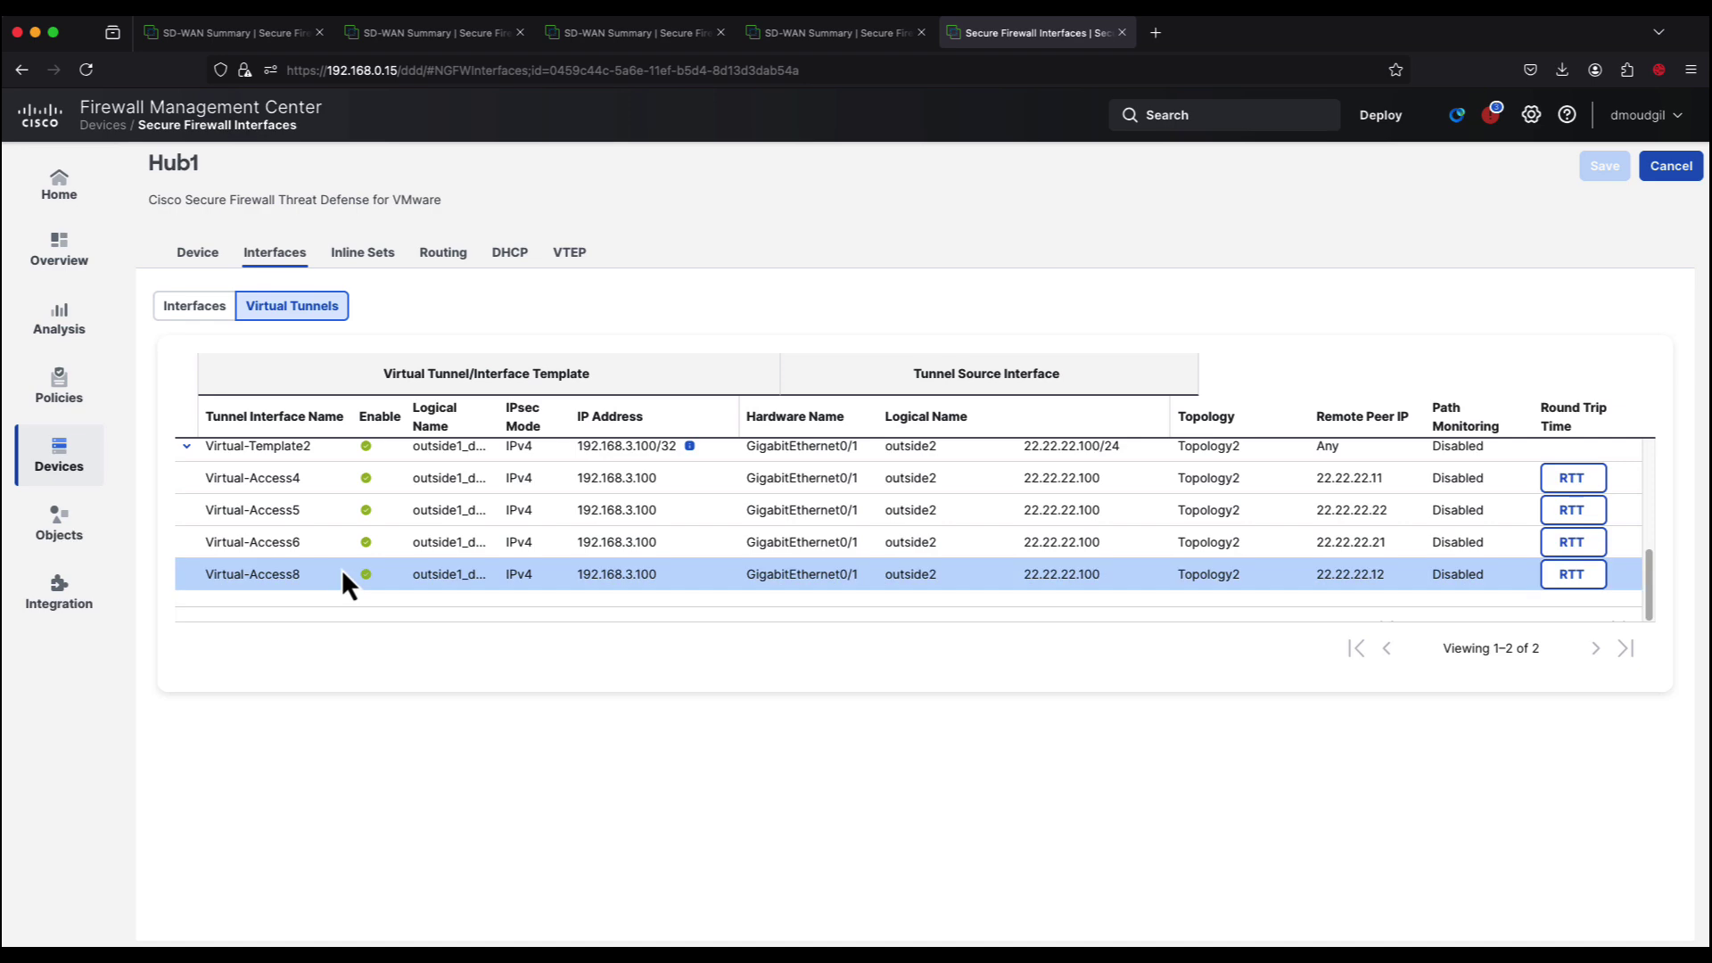
Step: Check Spoke11's virtual tunnel interfaces without saving, then show Hub1's device summary
click(1667, 169)
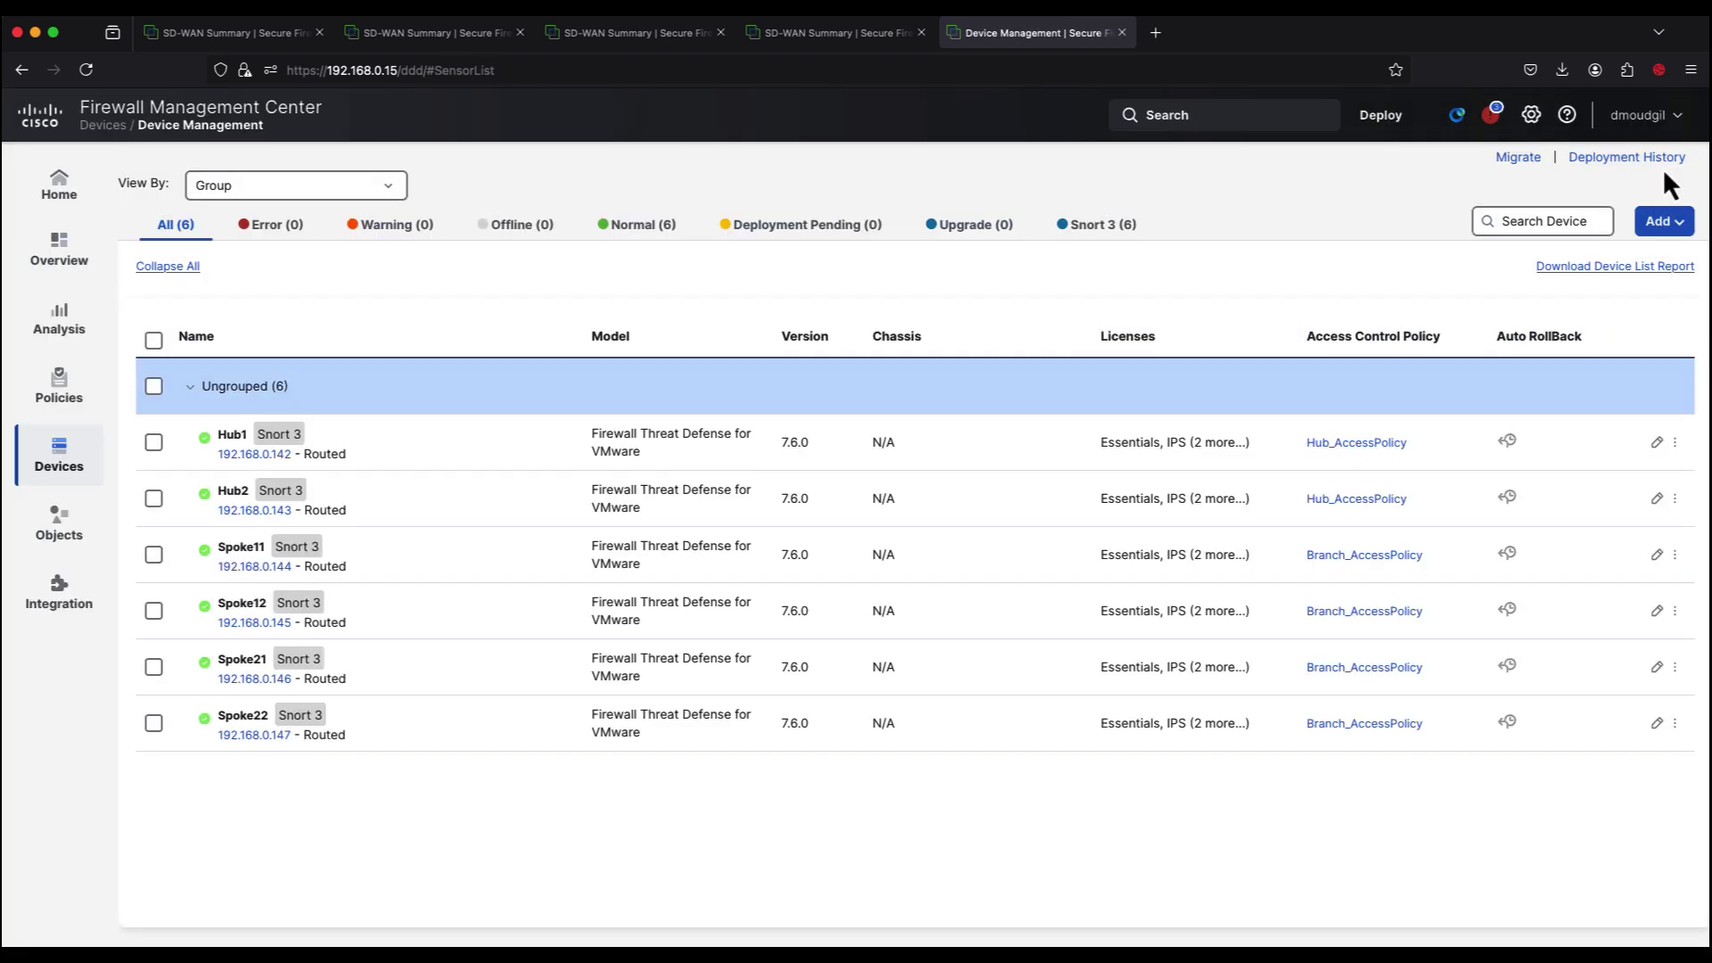
click(1655, 554)
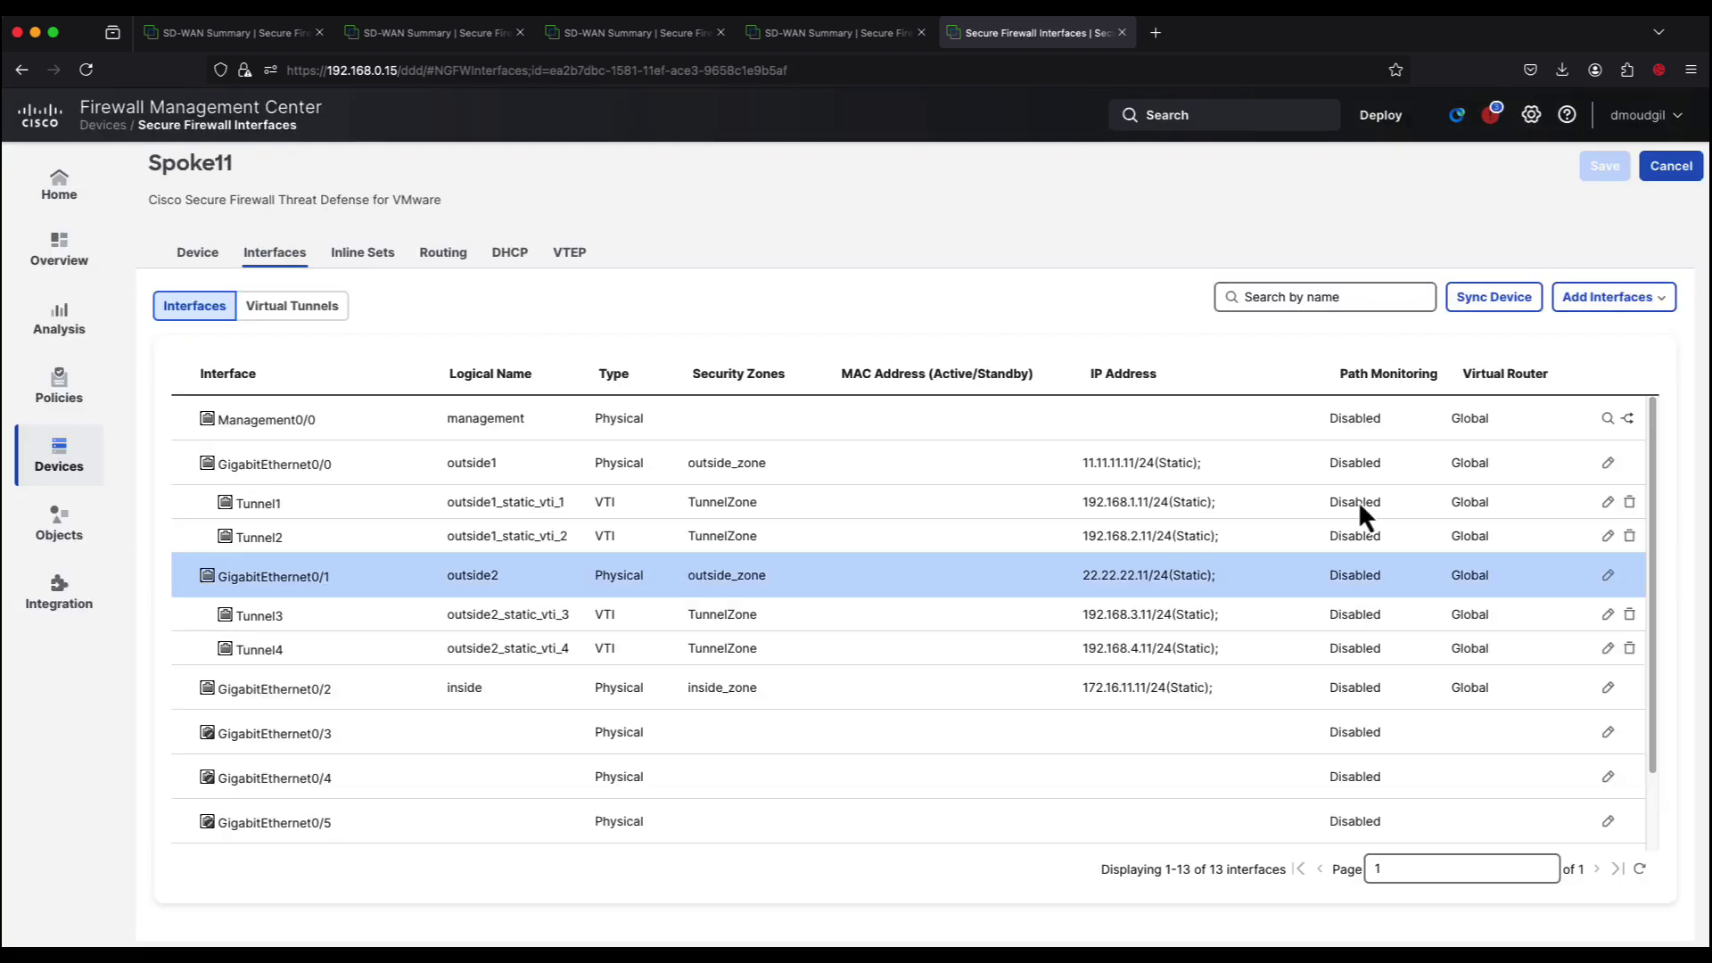
click(297, 301)
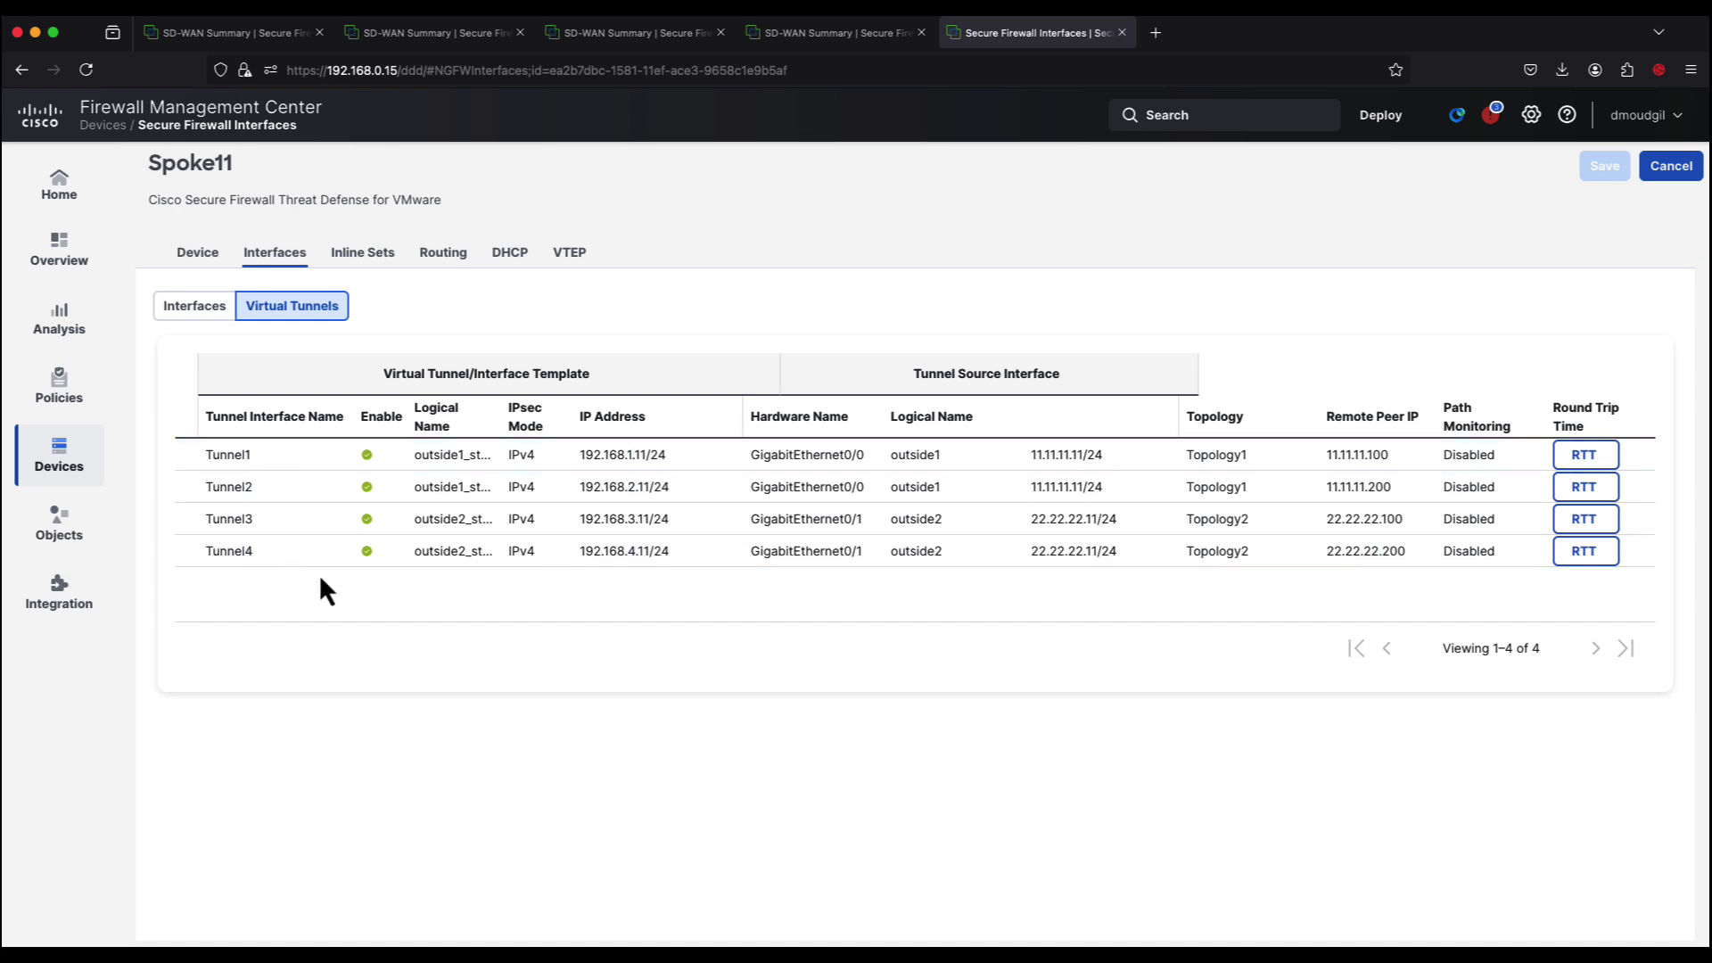
click(1671, 166)
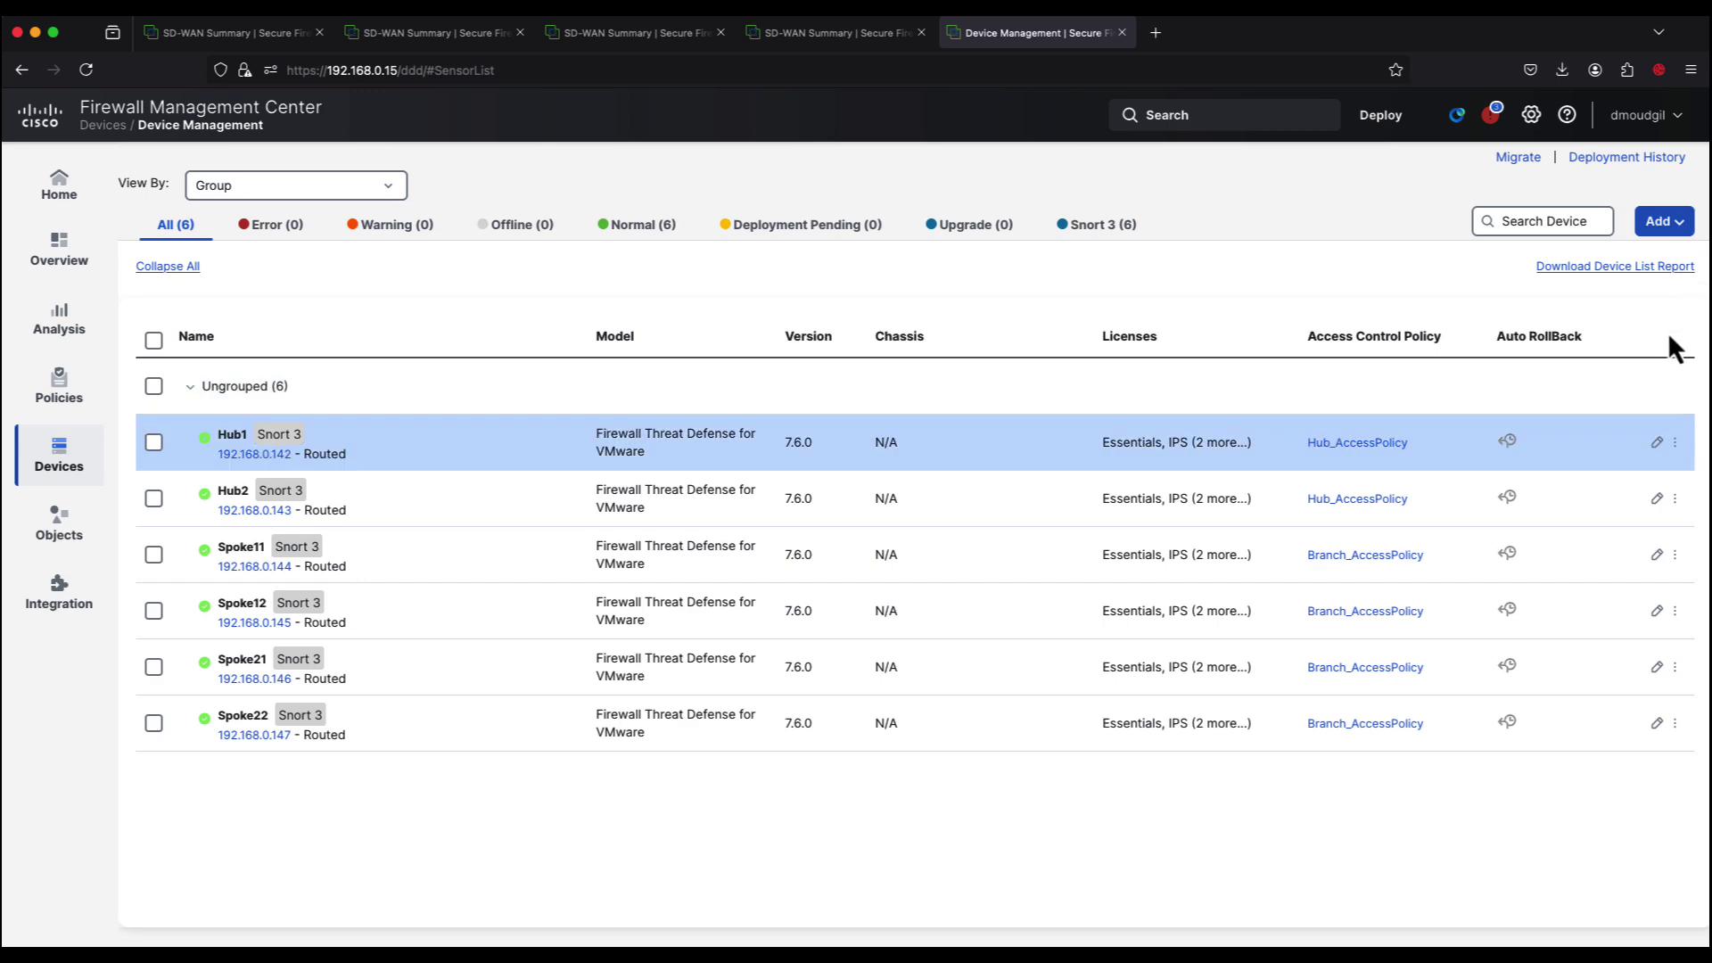
click(1656, 444)
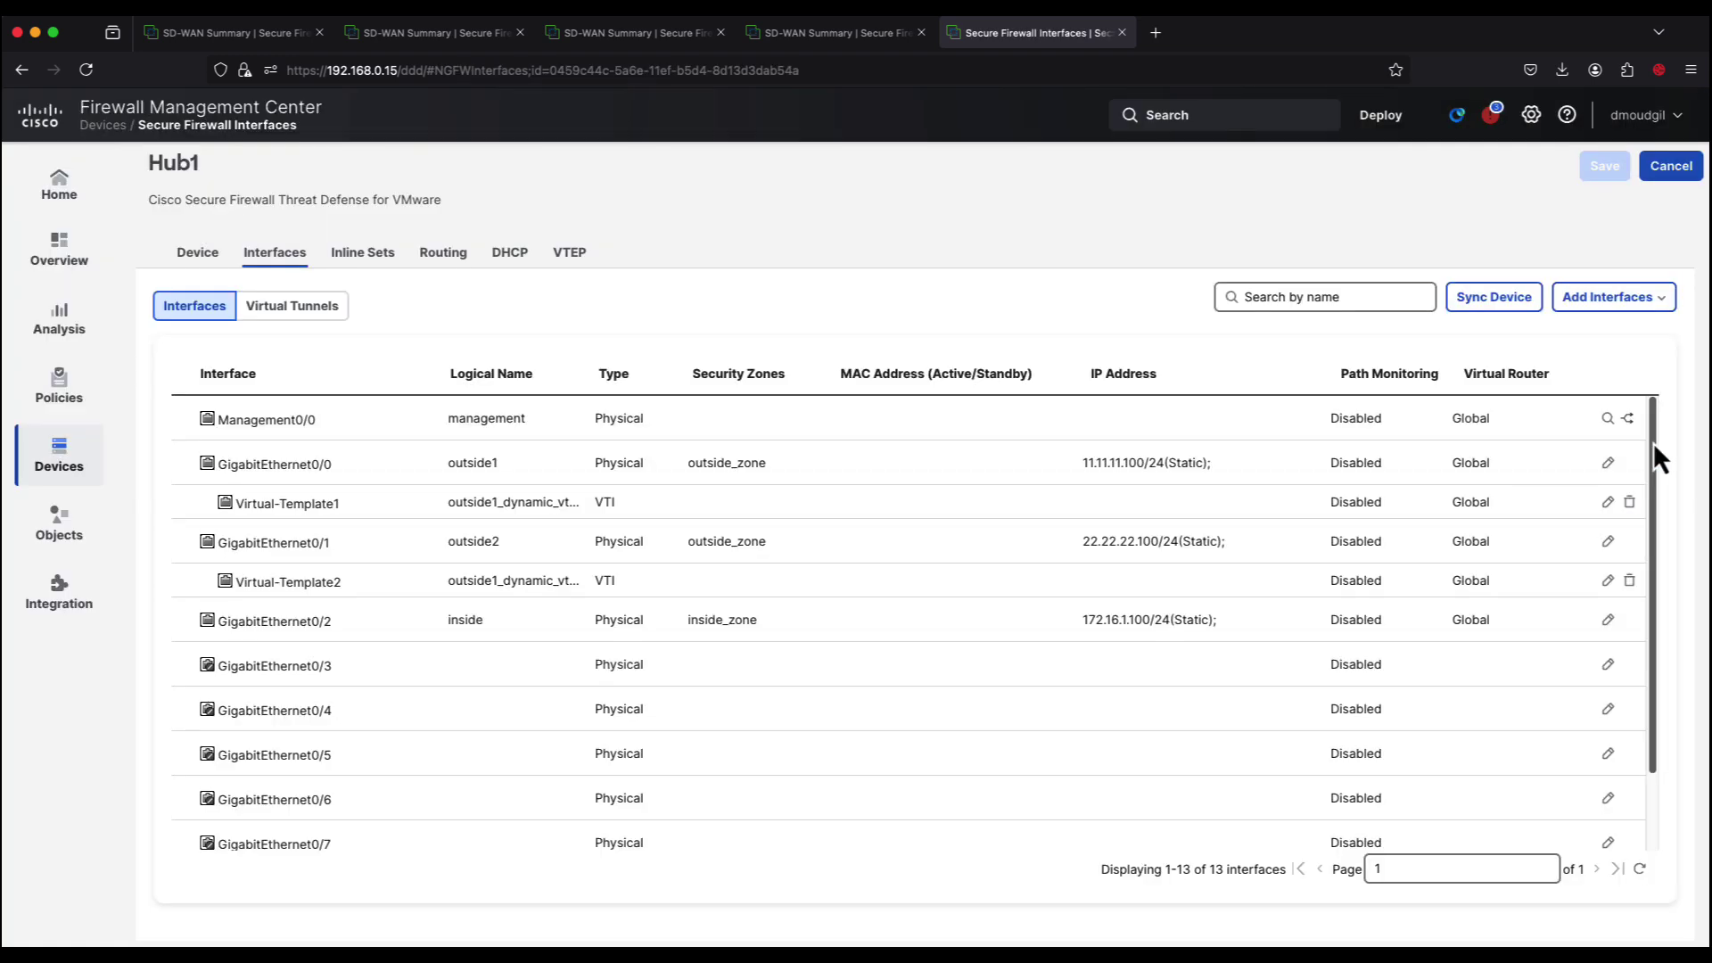
click(203, 254)
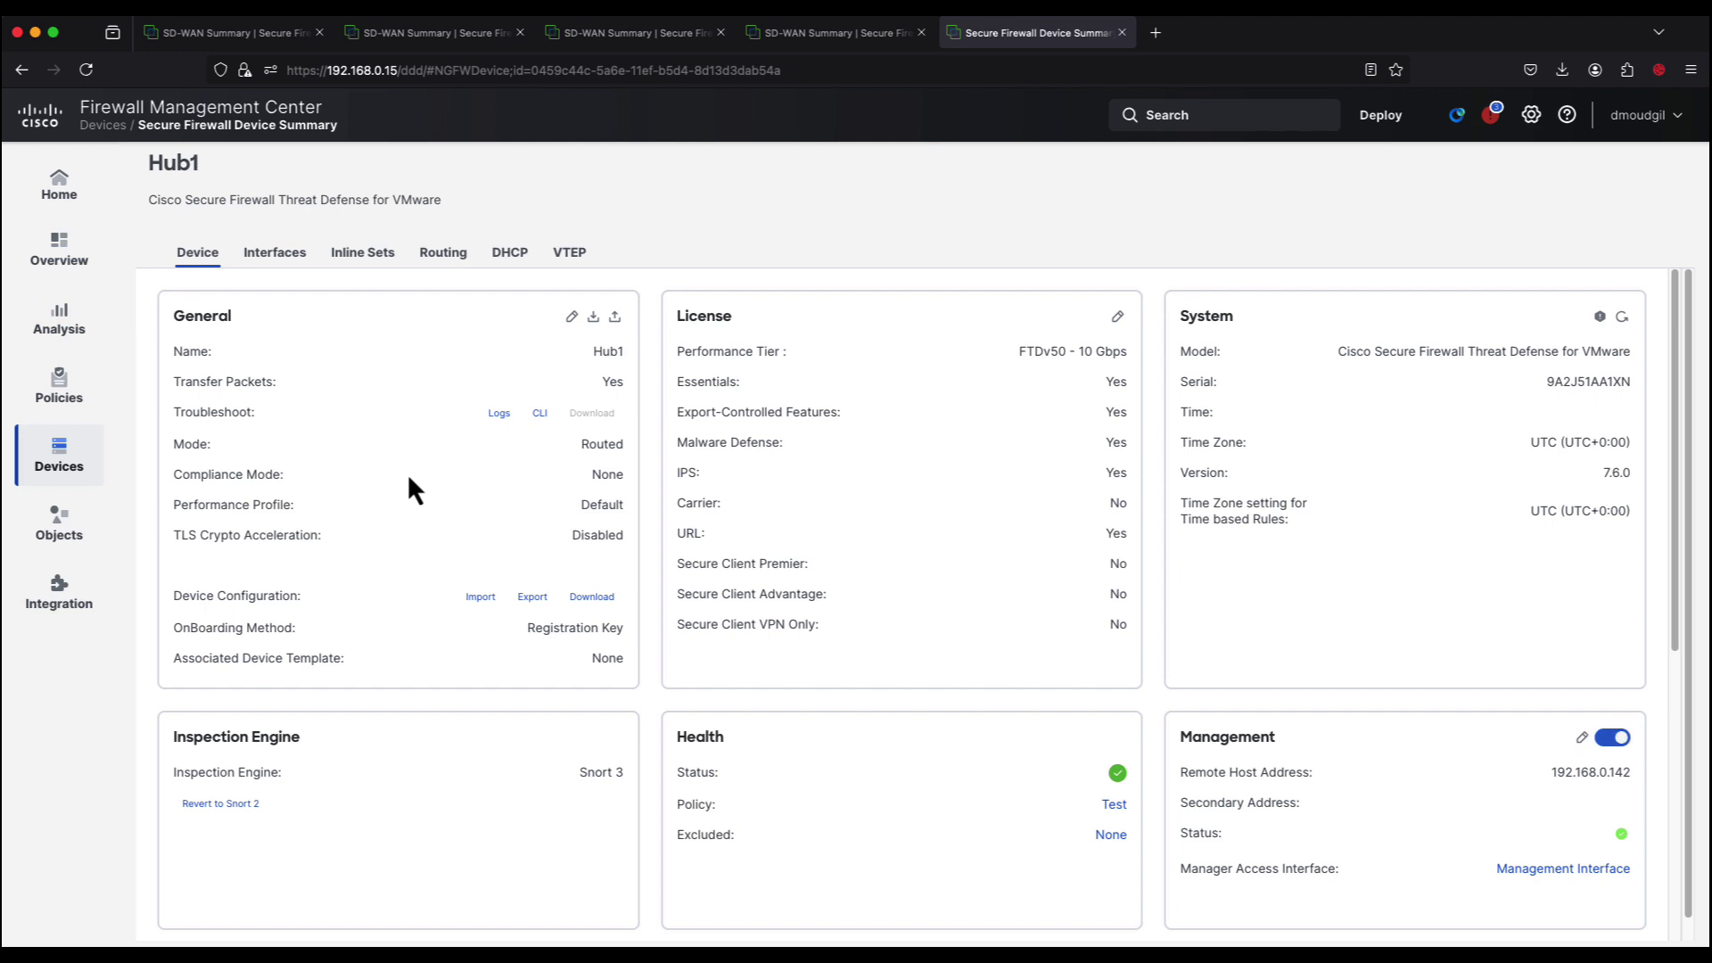
Step: Run 'show run router bgp' in Hub1's troubleshooting CLI and review the output
click(539, 414)
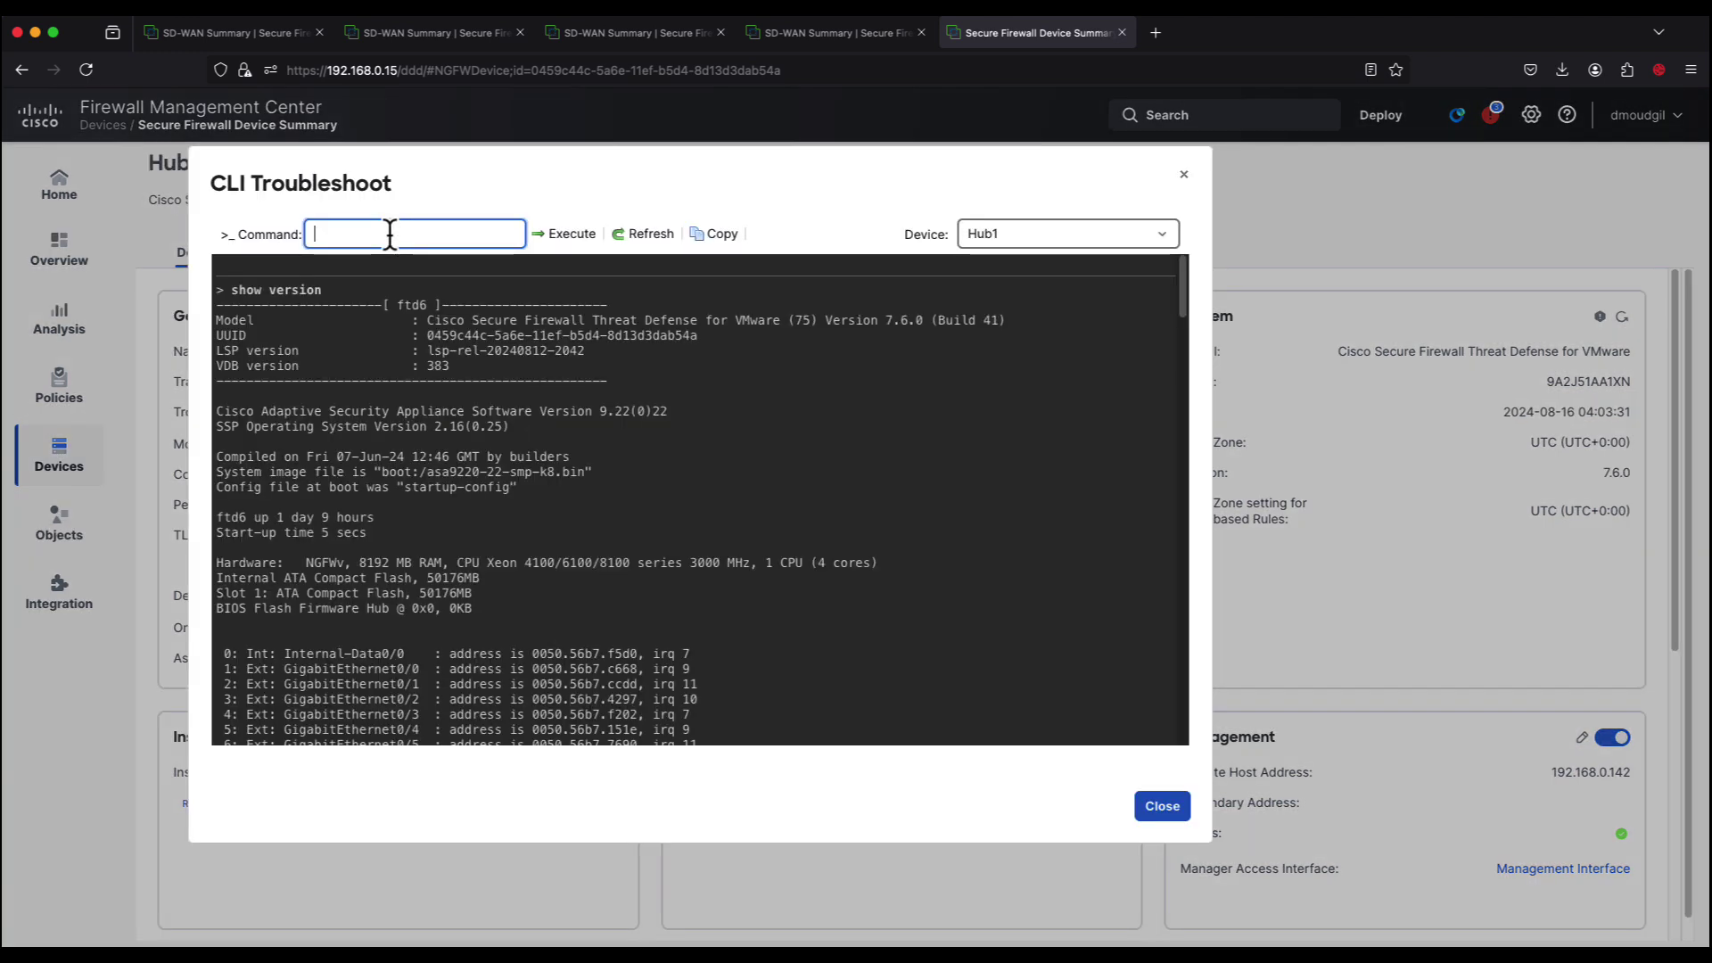
text(show run router bgp)
click(557, 235)
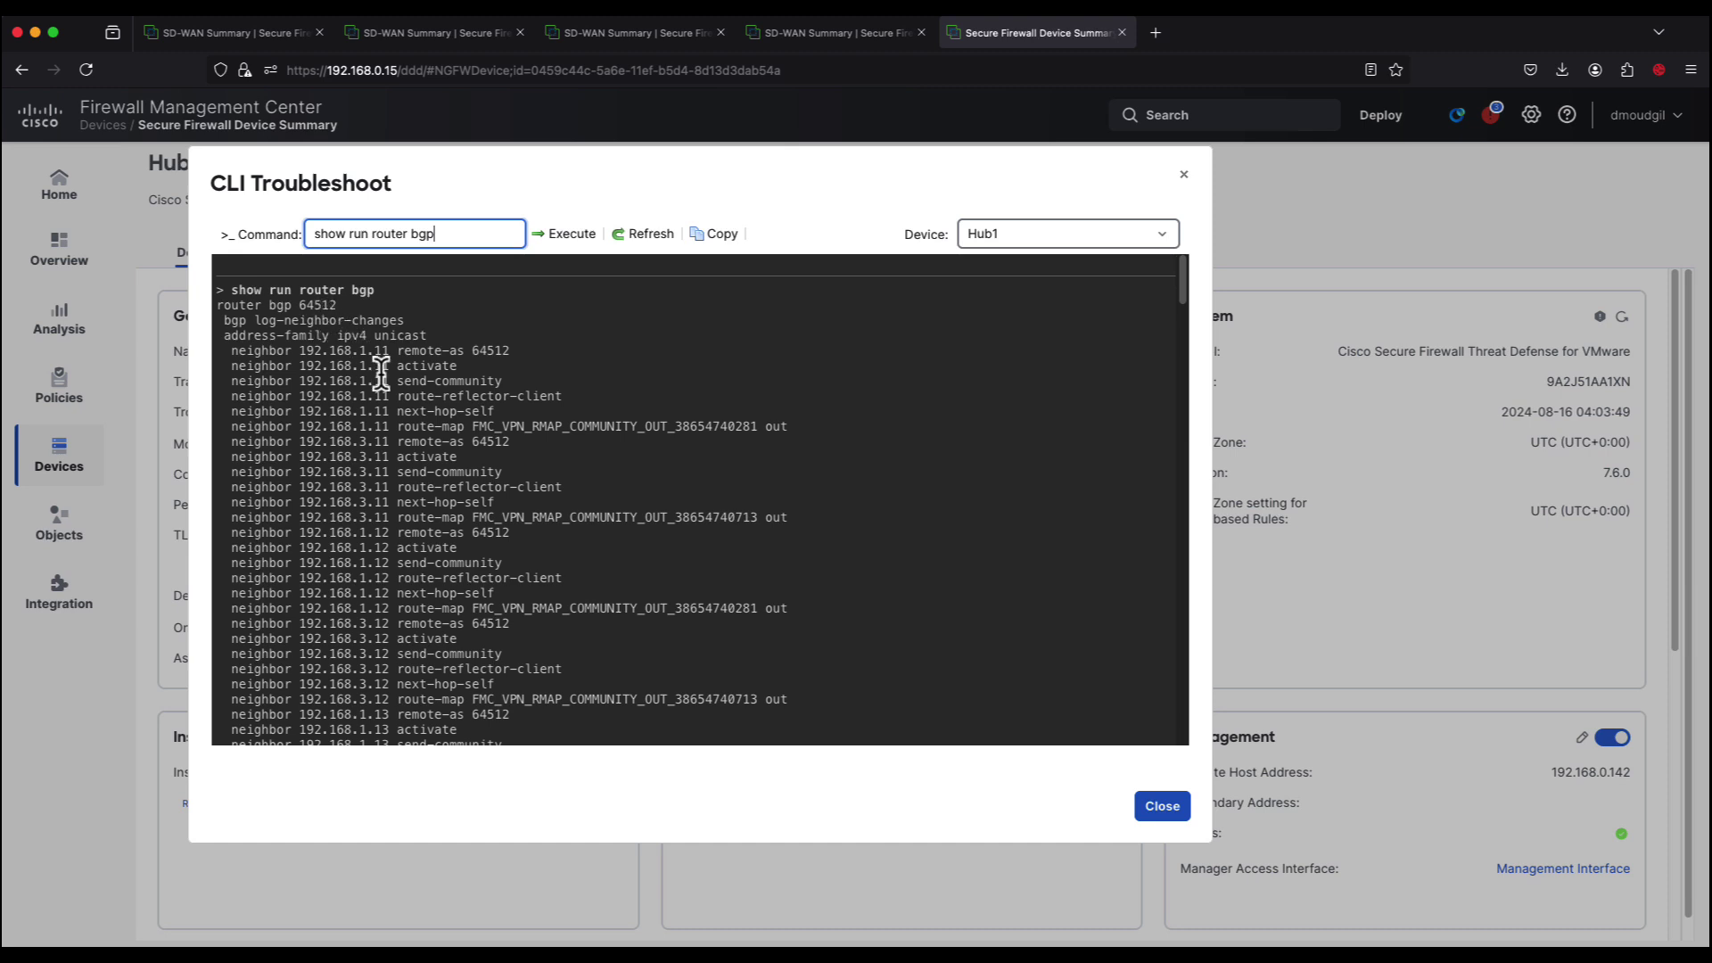
scroll(386, 452, down, 1)
scroll(386, 453, down, 5)
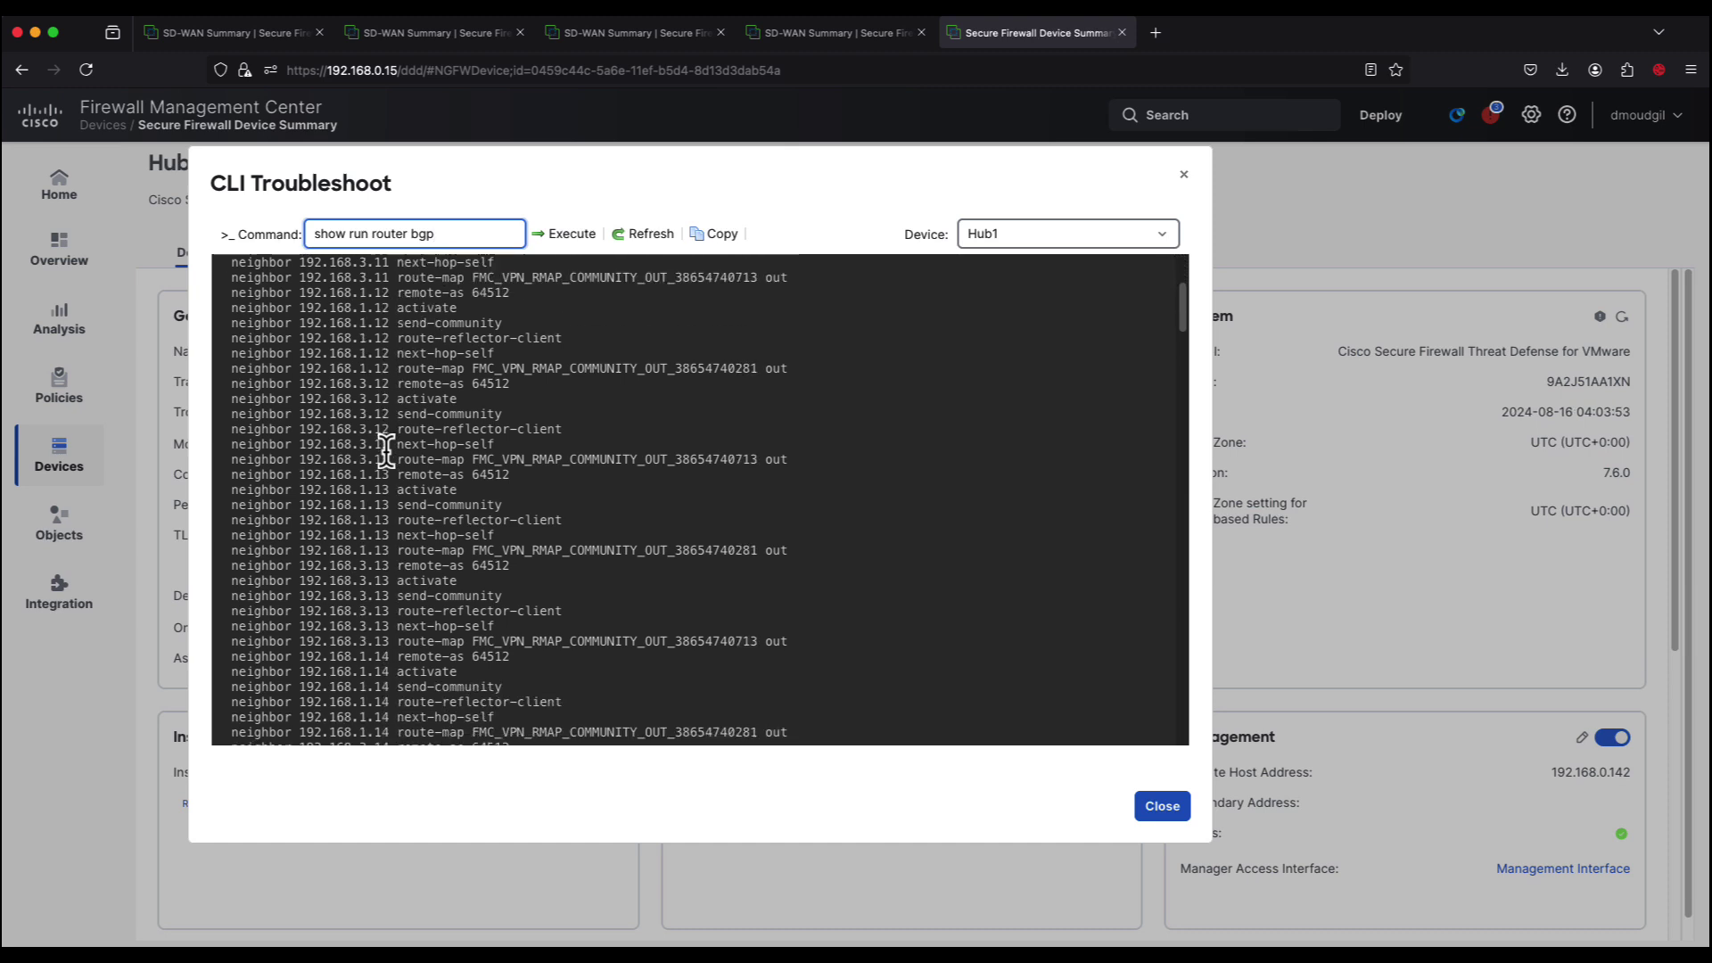
scroll(386, 452, down, 5)
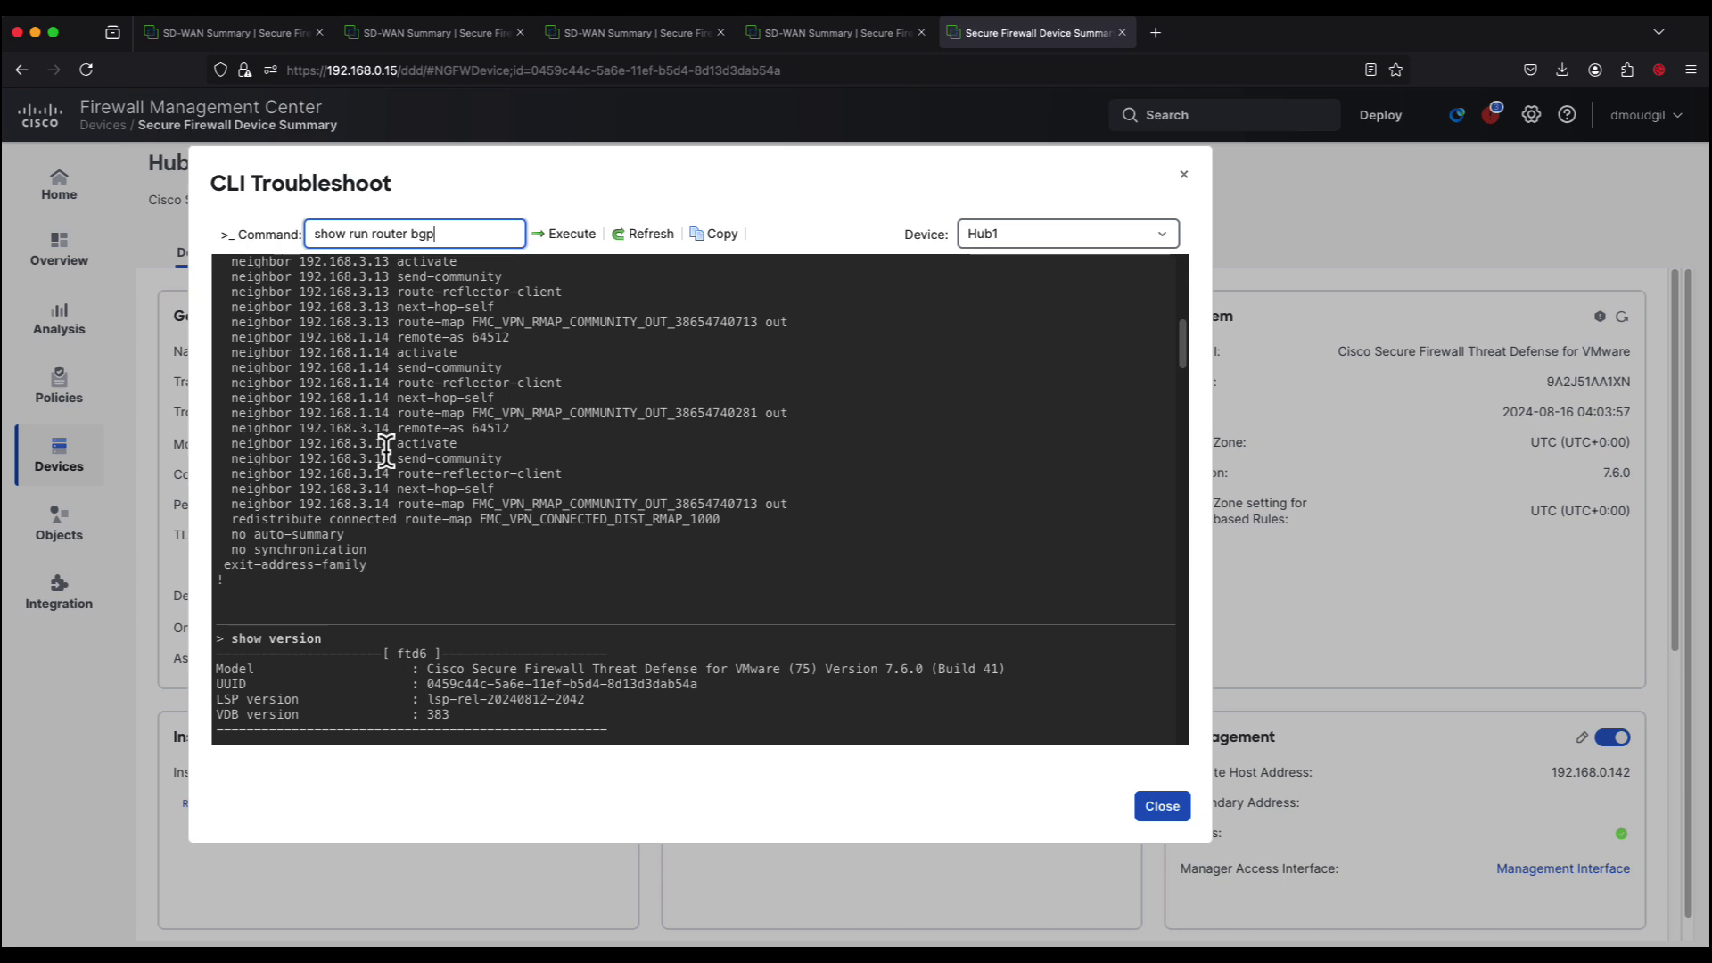
scroll(386, 452, up, 10)
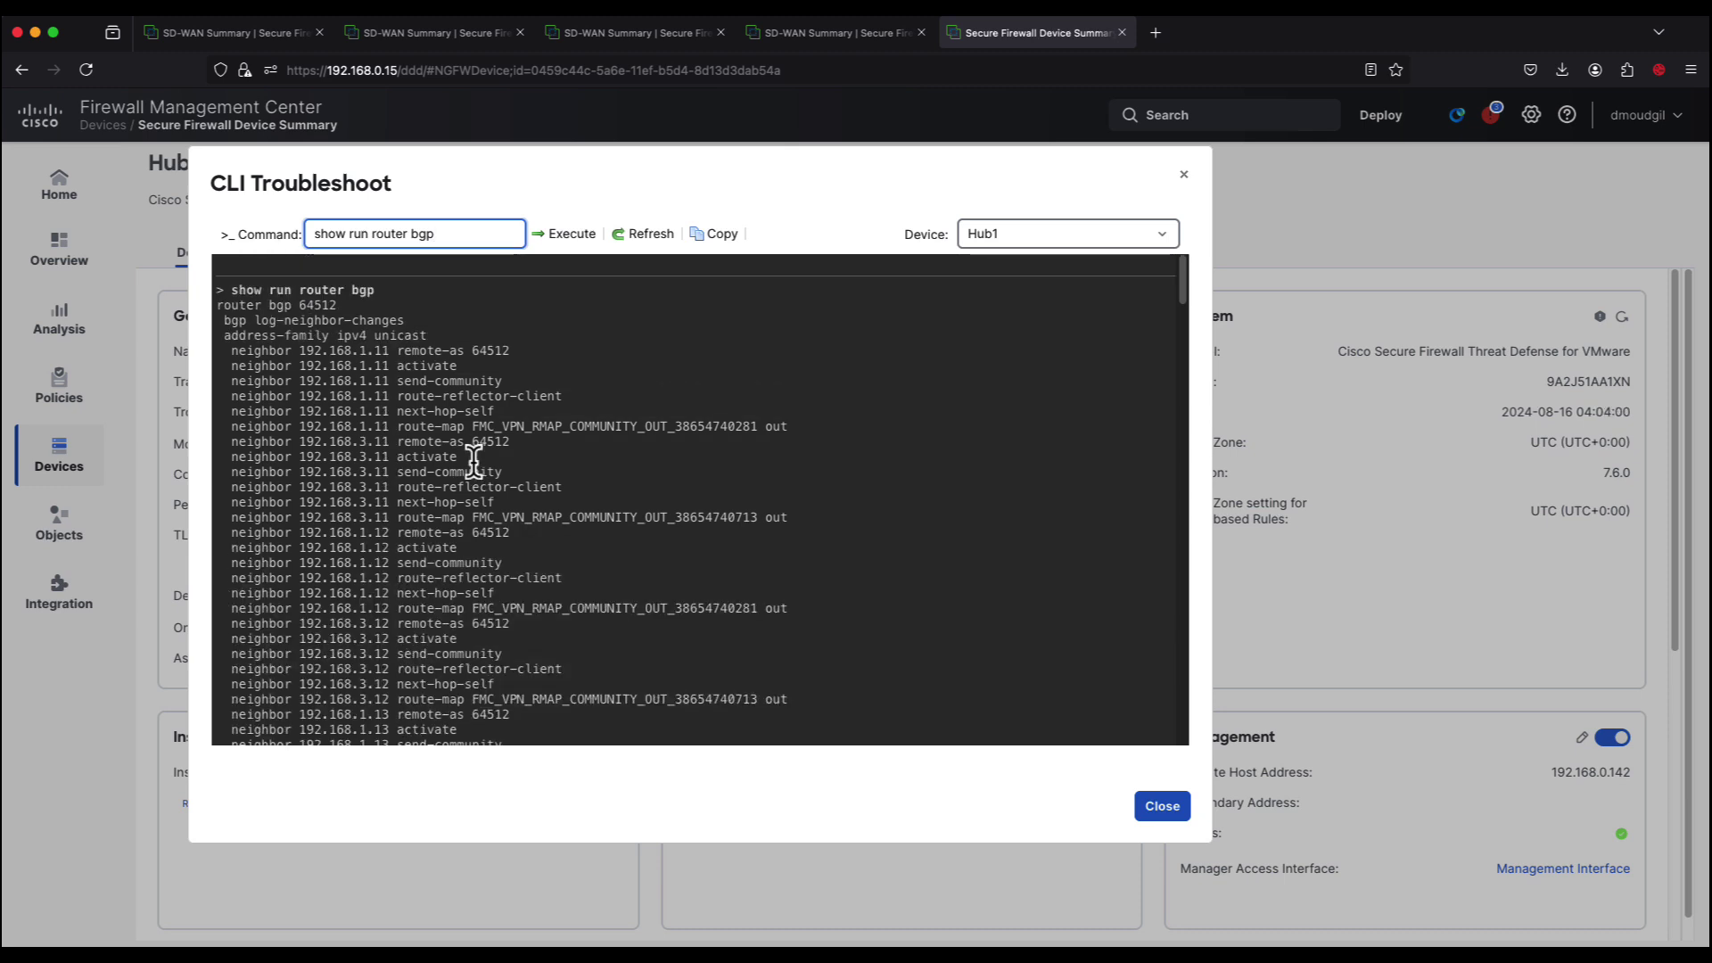
Step: Run 'show run route-map' and 'show bgp summary', showing eight neighbors established
drag(403, 233, 486, 250)
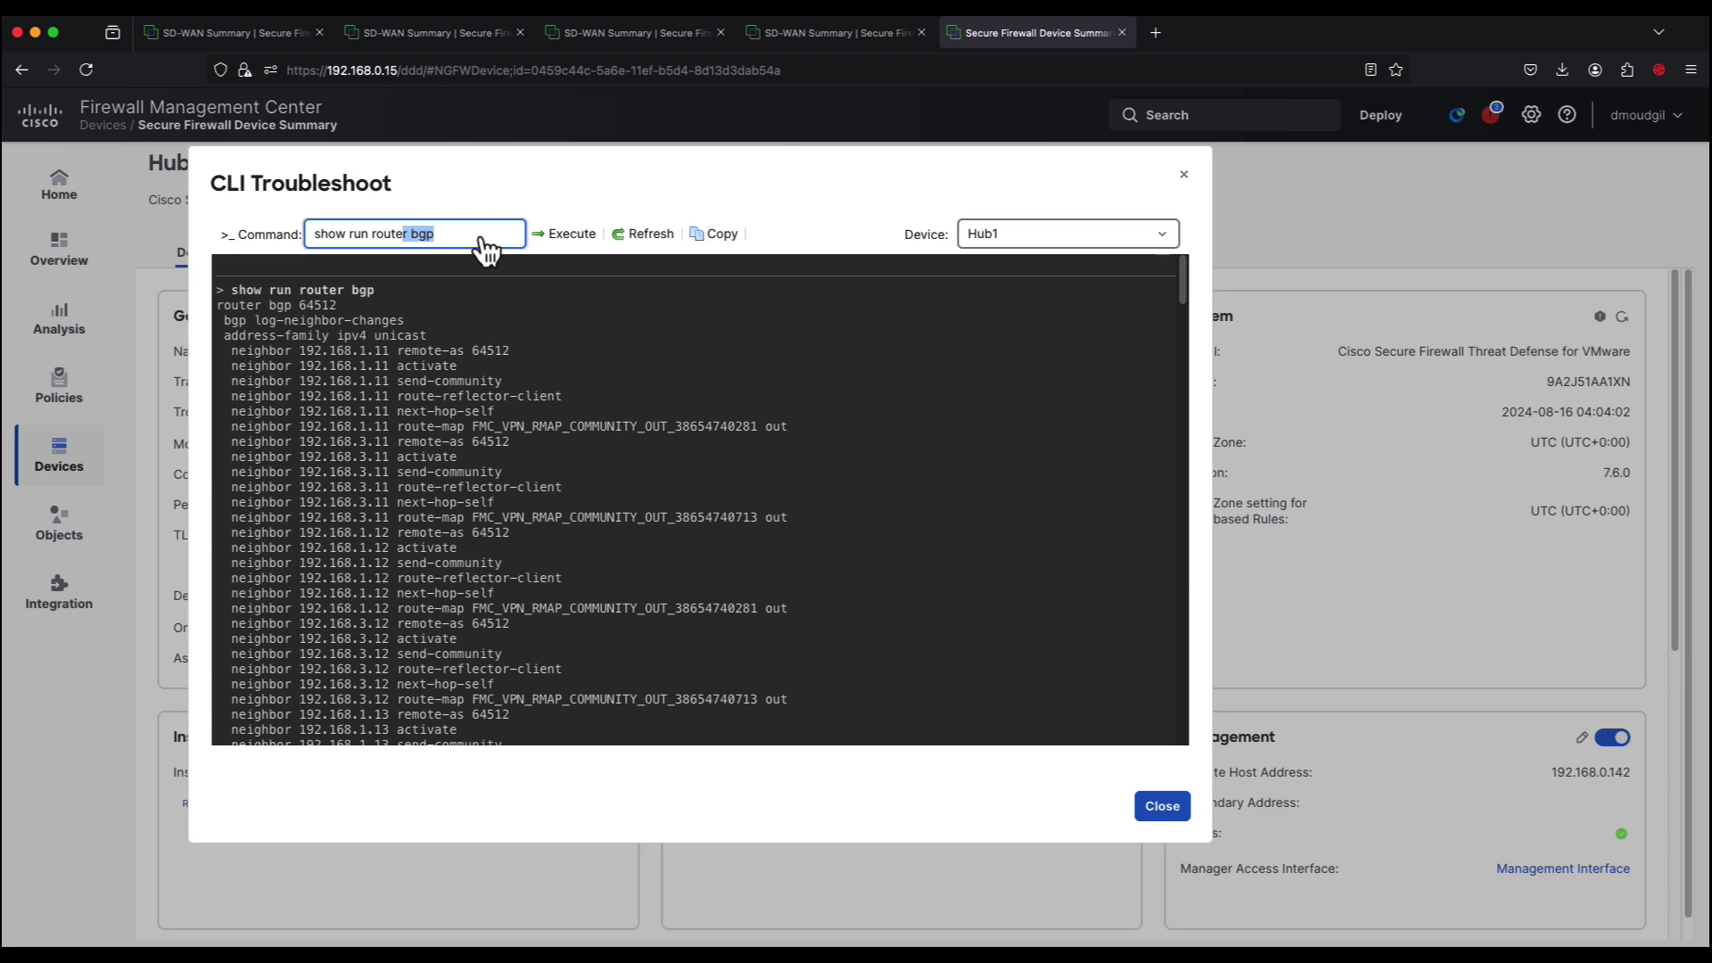
text(-map)
click(569, 231)
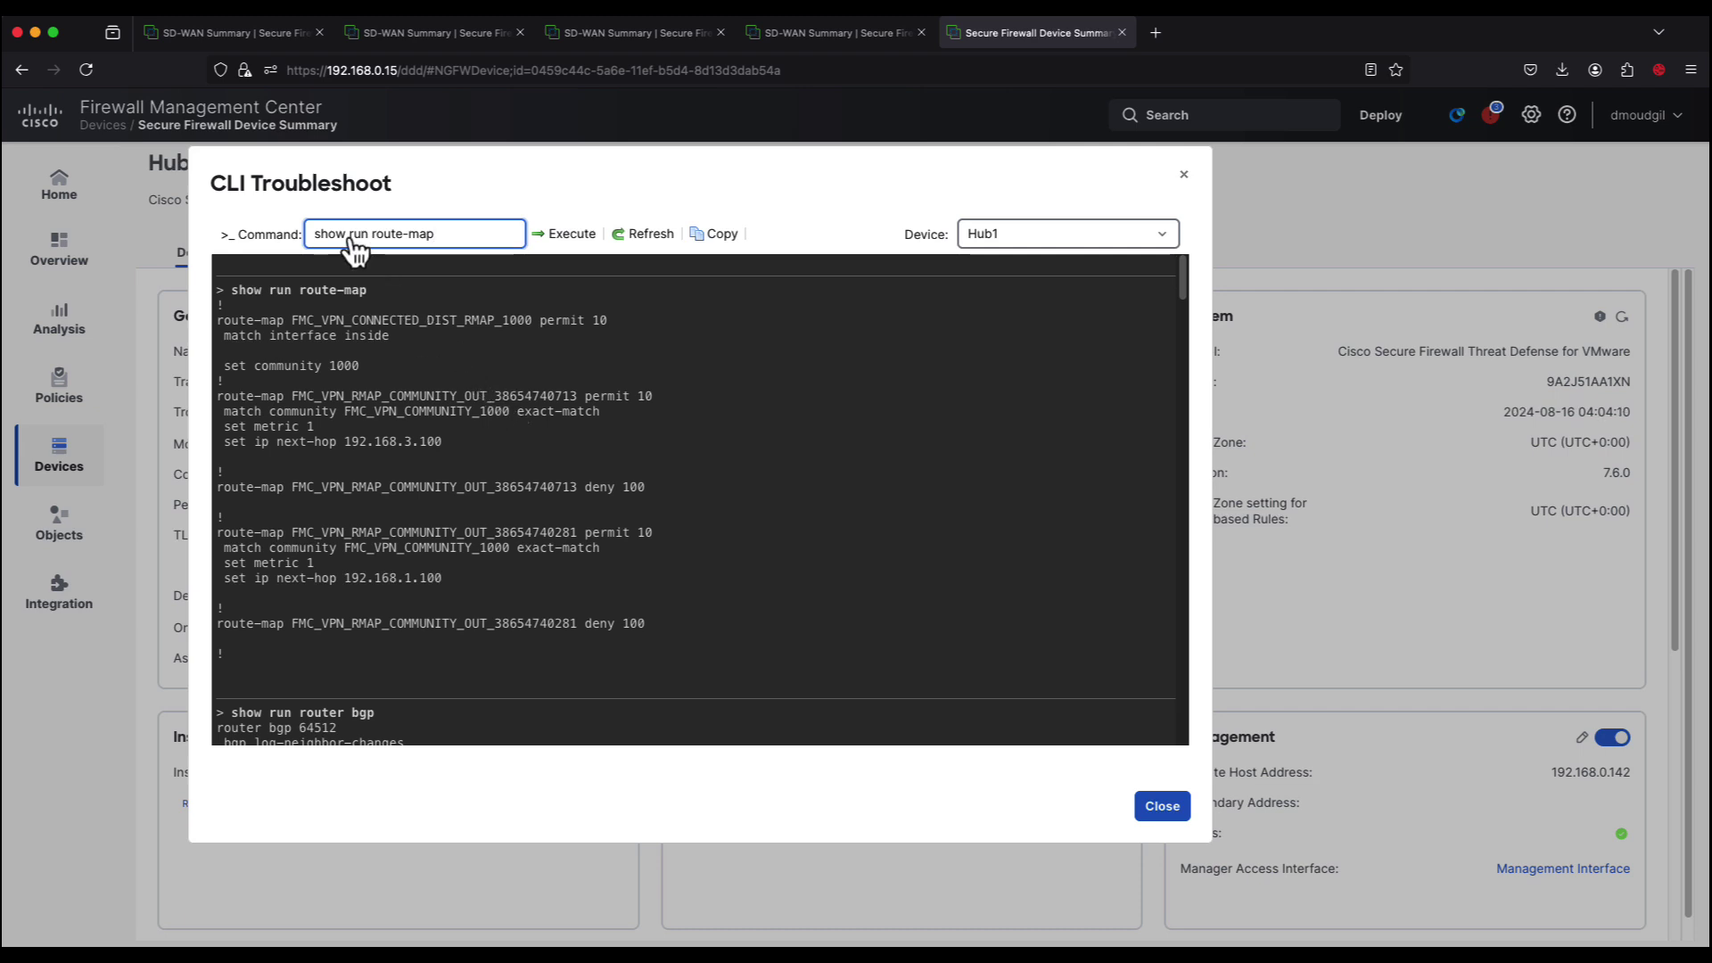
drag(348, 235, 482, 243)
text(bgp summary)
click(590, 235)
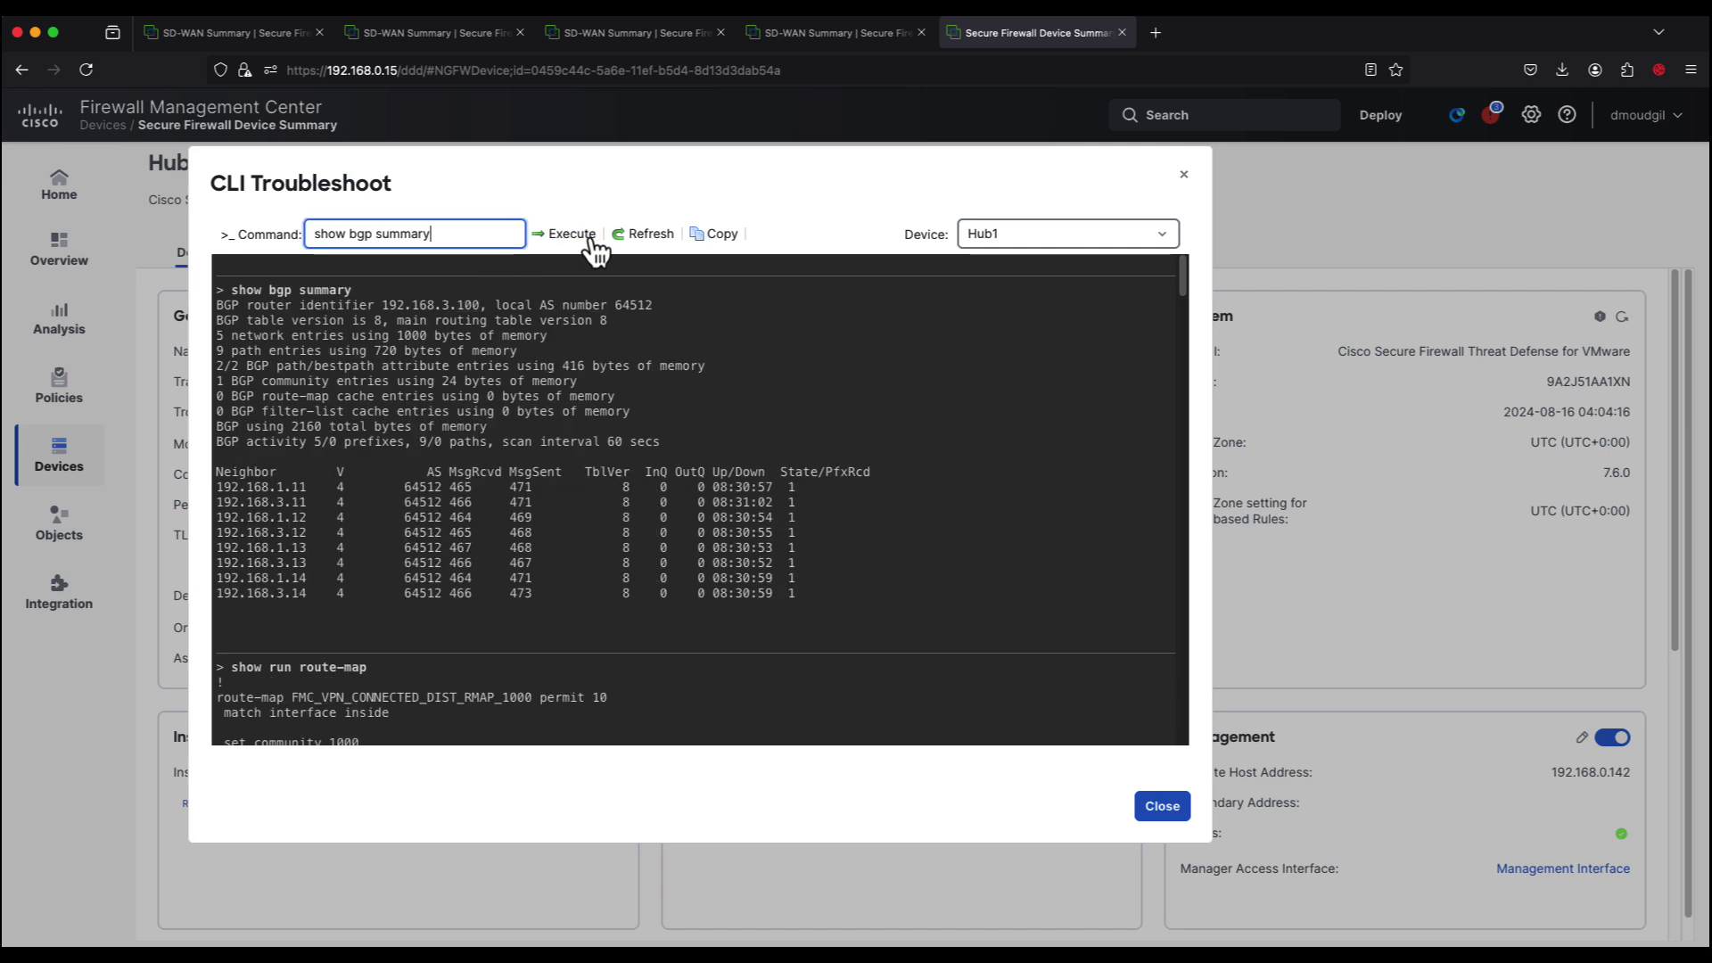